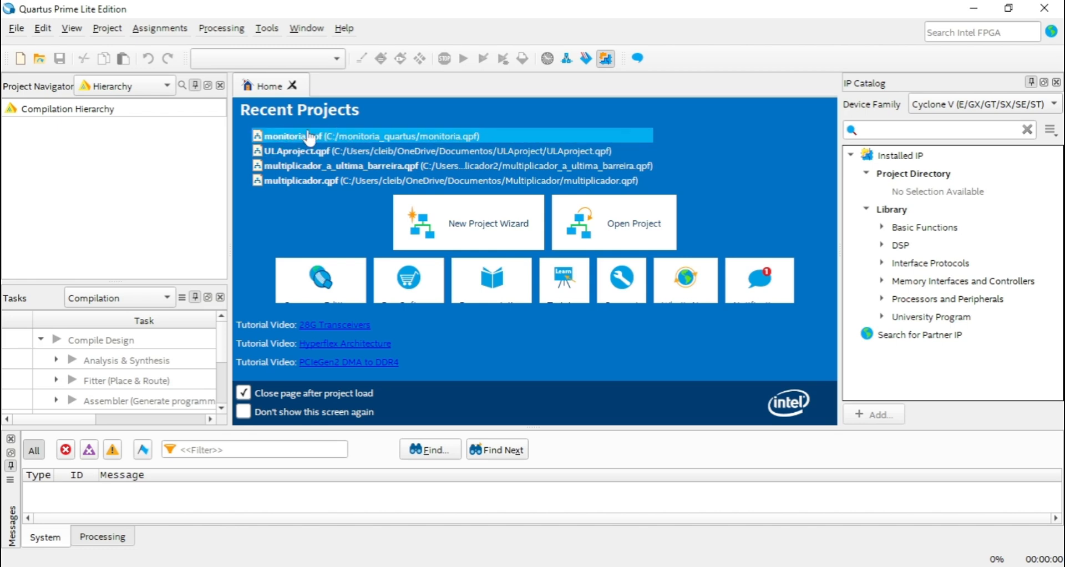
Open the existing project monitoria from the monitoria_quartus folder on drive C:.
left_click(16, 28)
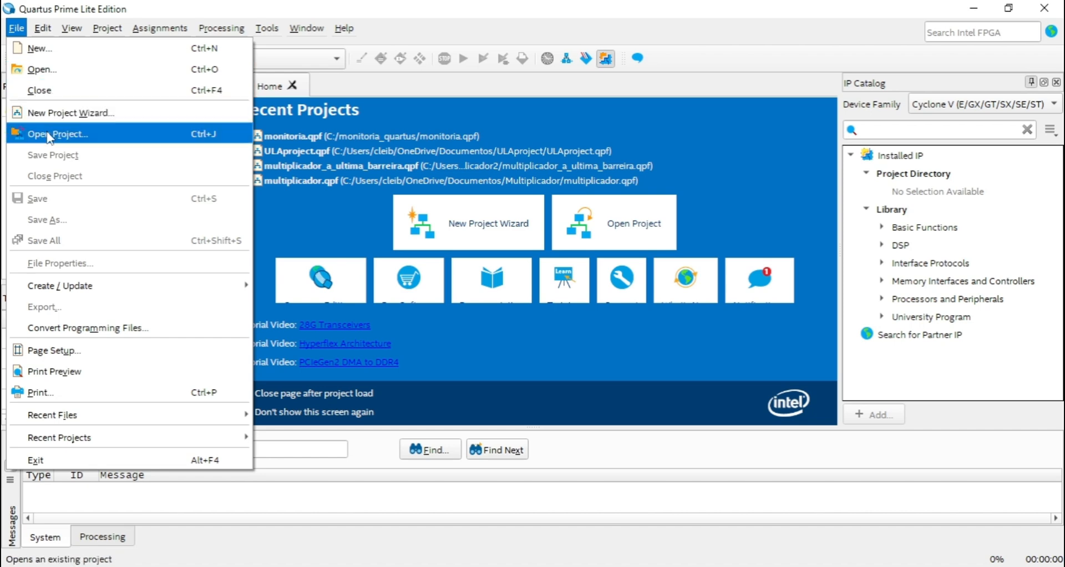
left_click(59, 137)
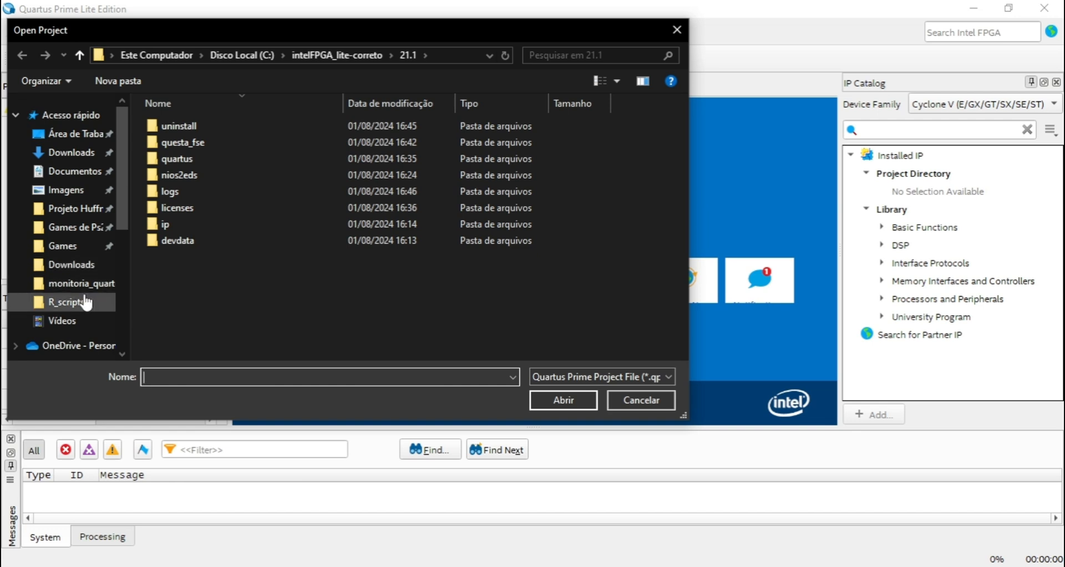
left_click_drag(121, 155, 127, 283)
left_click(78, 258)
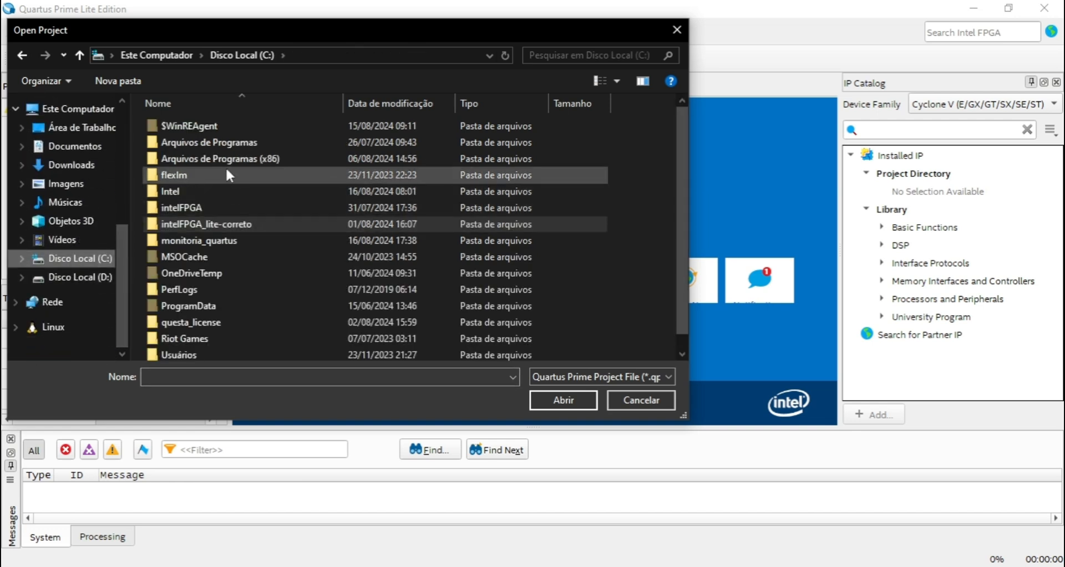
double_click(206, 242)
left_click(189, 192)
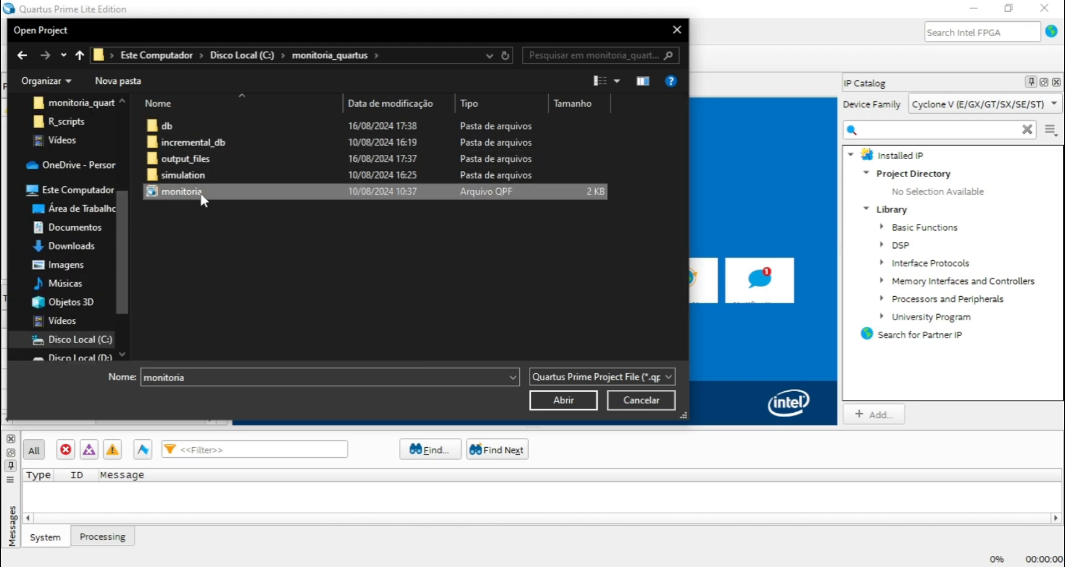
double_click(200, 192)
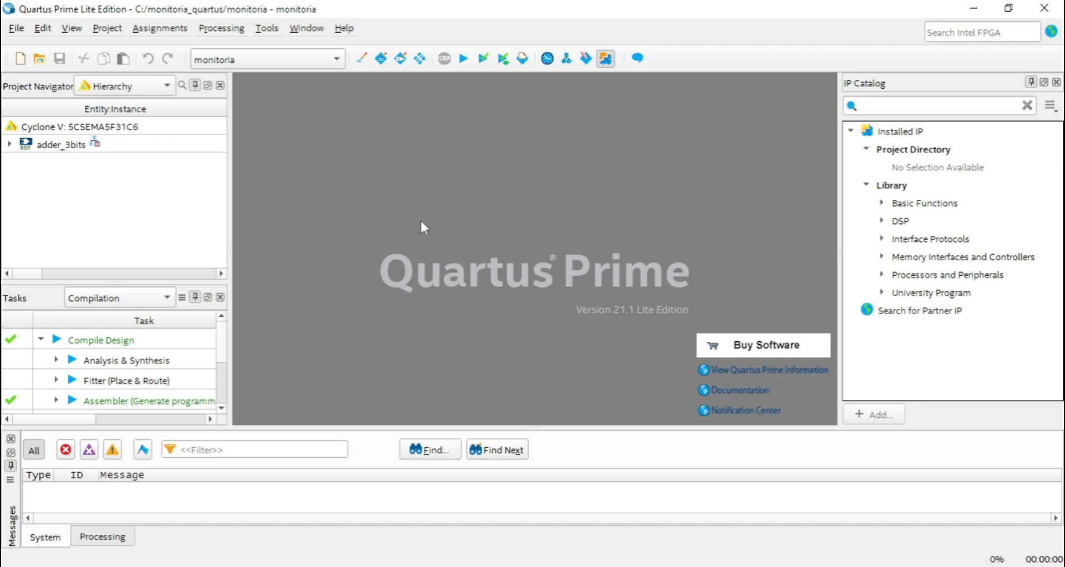
left_click(16, 30)
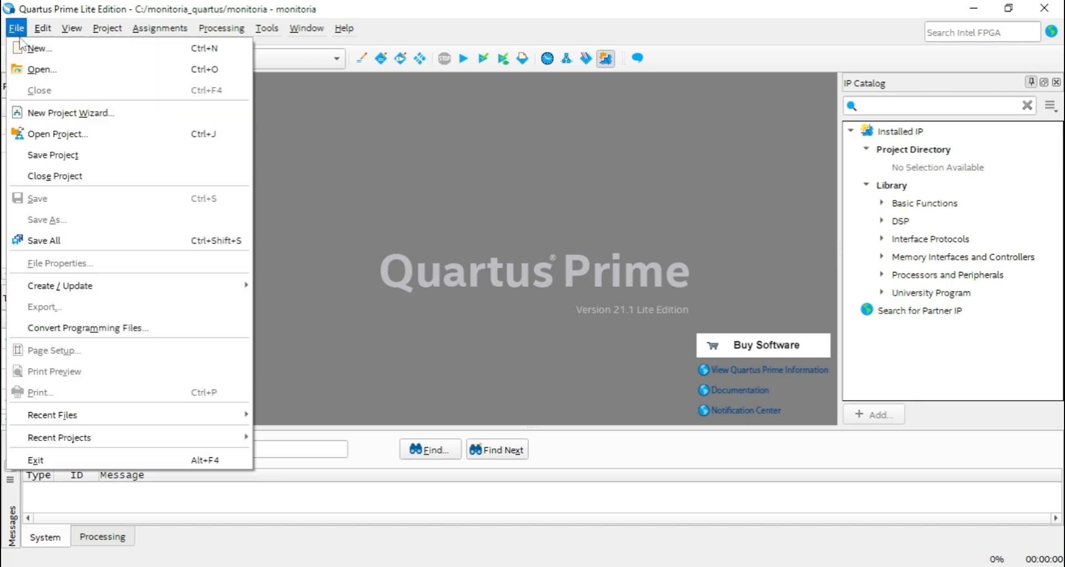
left_click(27, 51)
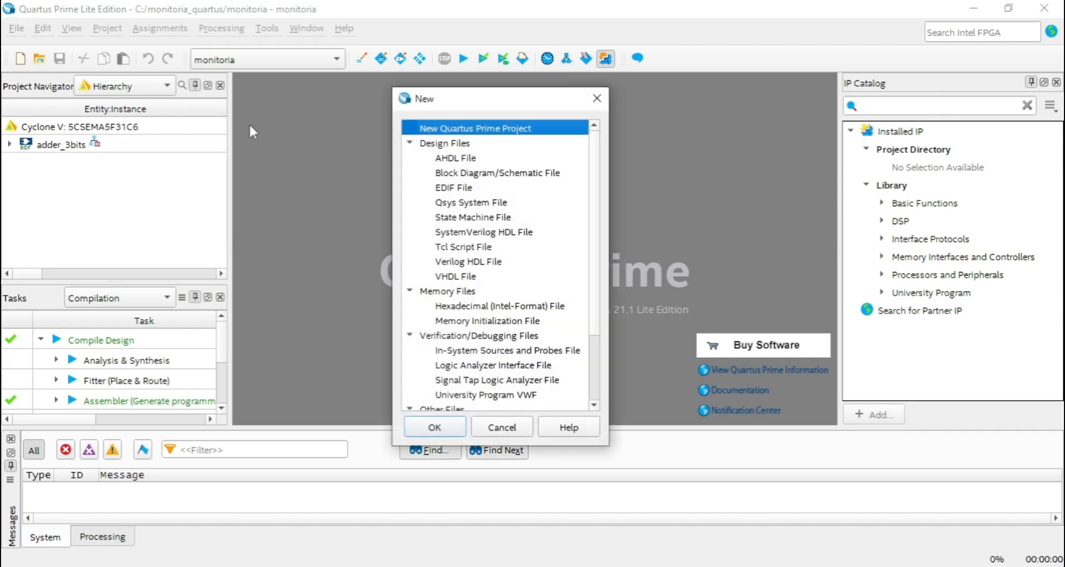
left_click(596, 104)
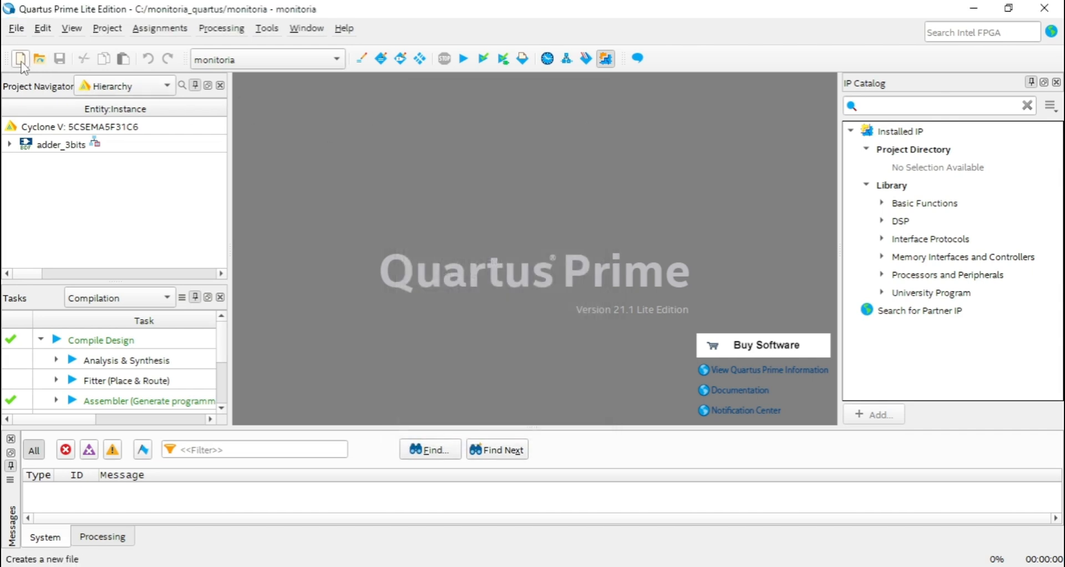
Create a new Block Diagram/Schematic File in the project.
left_click(22, 64)
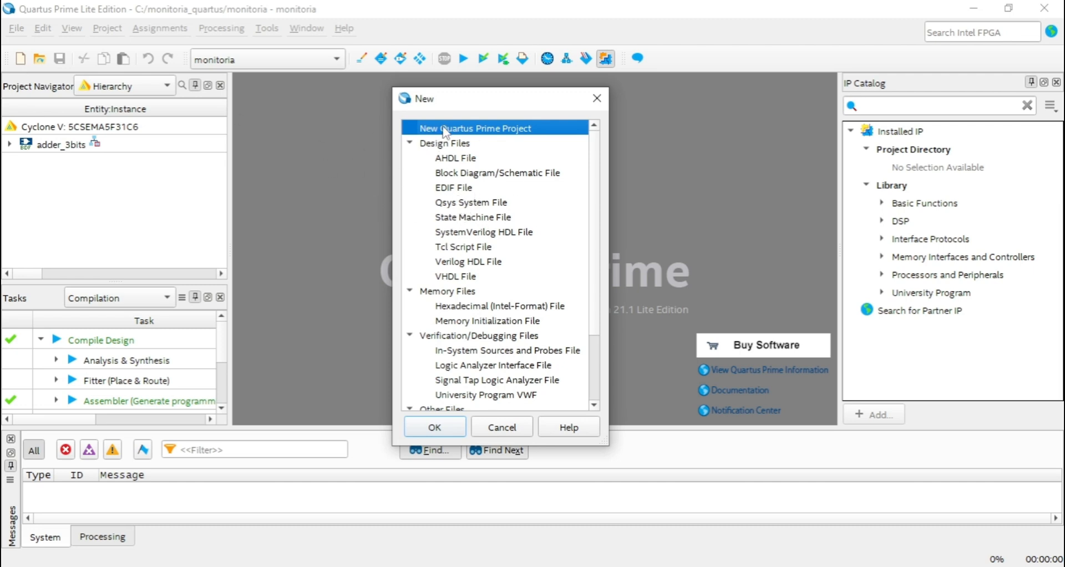
scroll(472, 177, "down", 2)
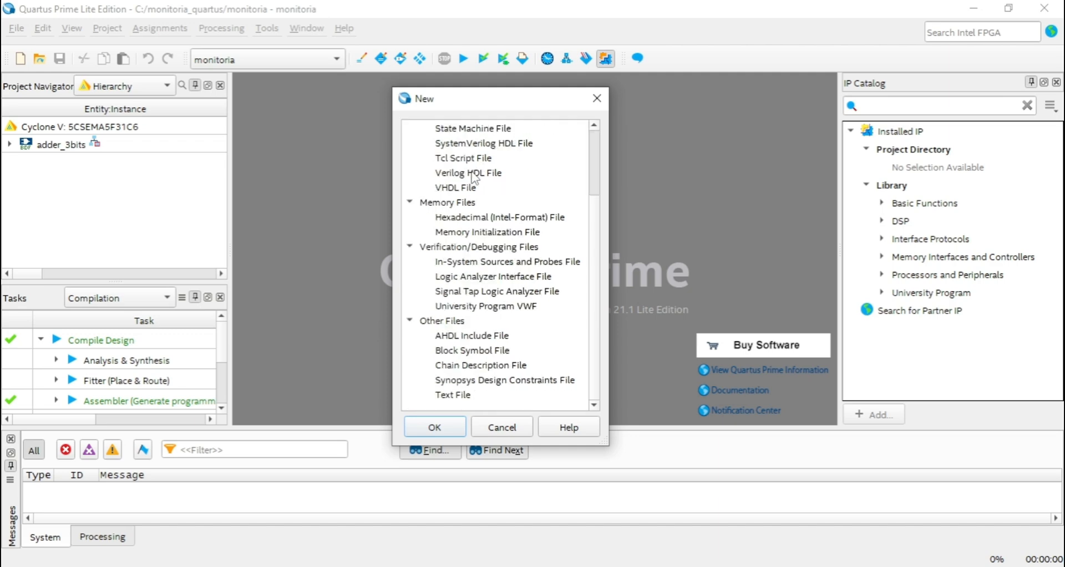
scroll(470, 326, "up", 2)
scroll(470, 209, "down", 2)
scroll(495, 294, "up", 2)
scroll(495, 294, "down", 2)
scroll(499, 322, "up", 2)
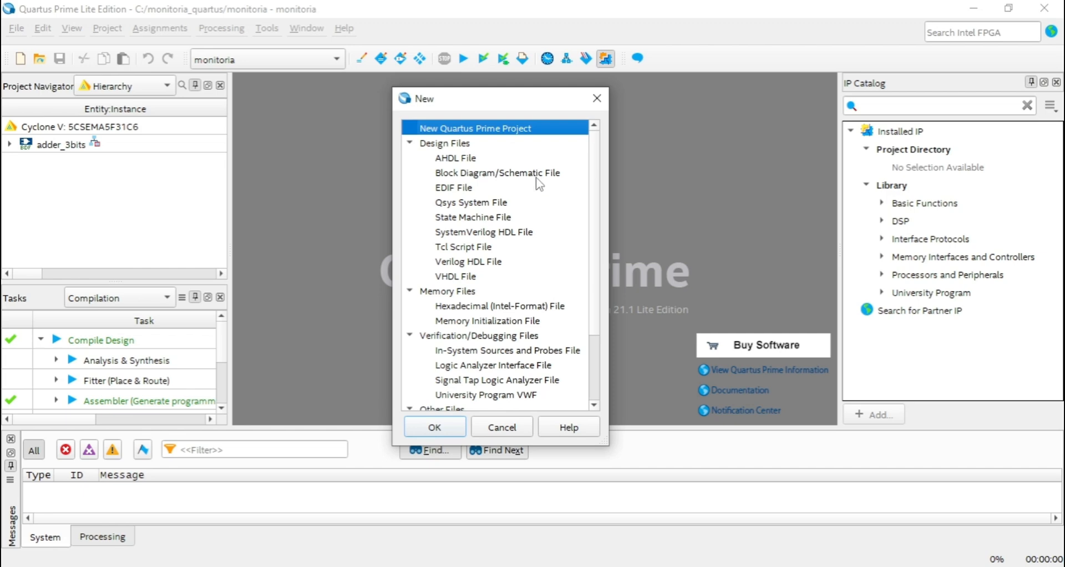
double_click(491, 174)
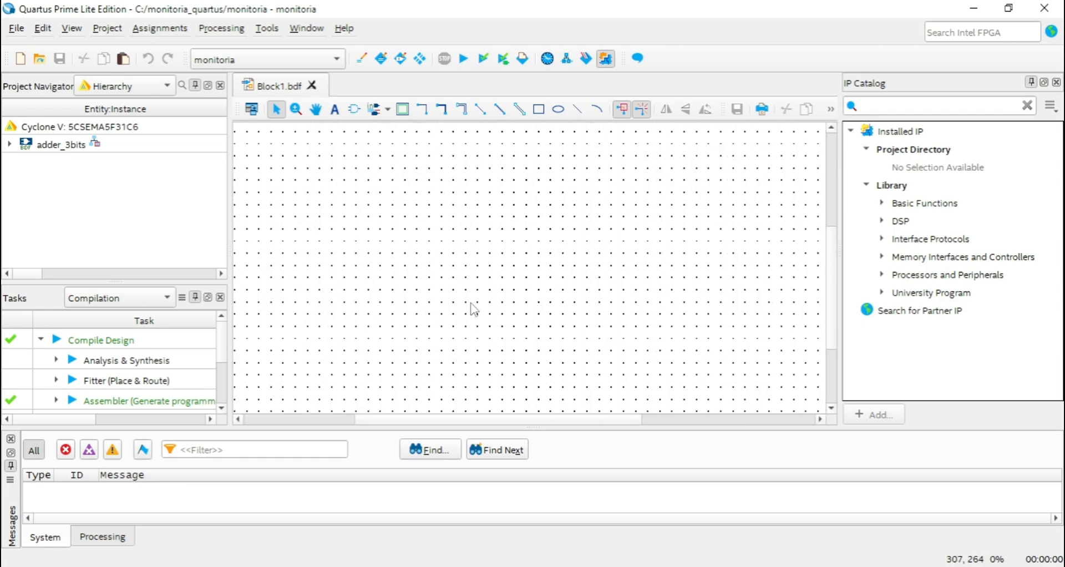
scroll(488, 314, "up", 3, "ctrl")
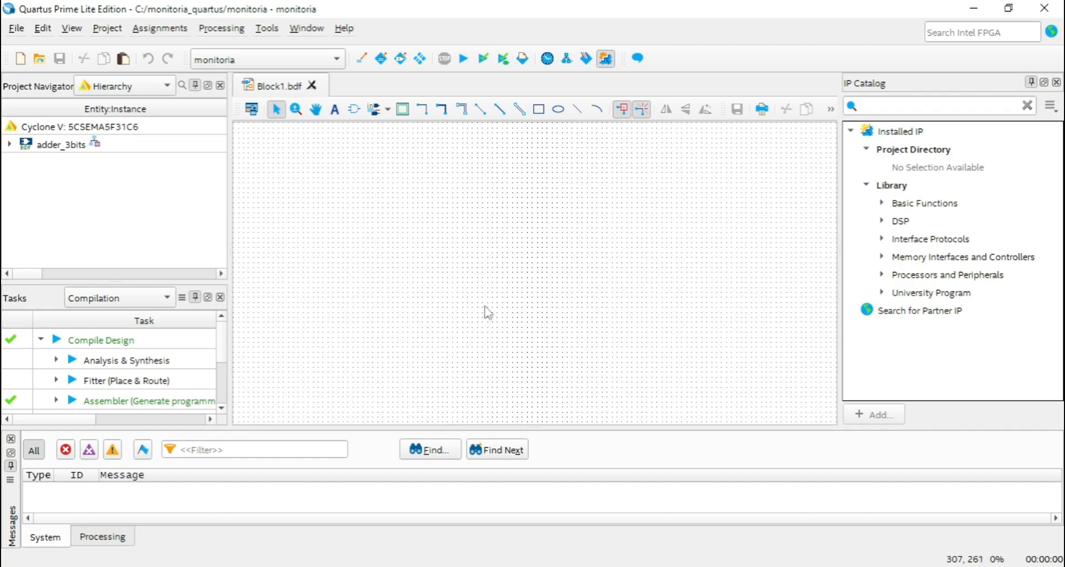
scroll(480, 307, "down", 3, "ctrl")
scroll(488, 302, "down", 2, "ctrl")
scroll(500, 300, "up", 4, "ctrl")
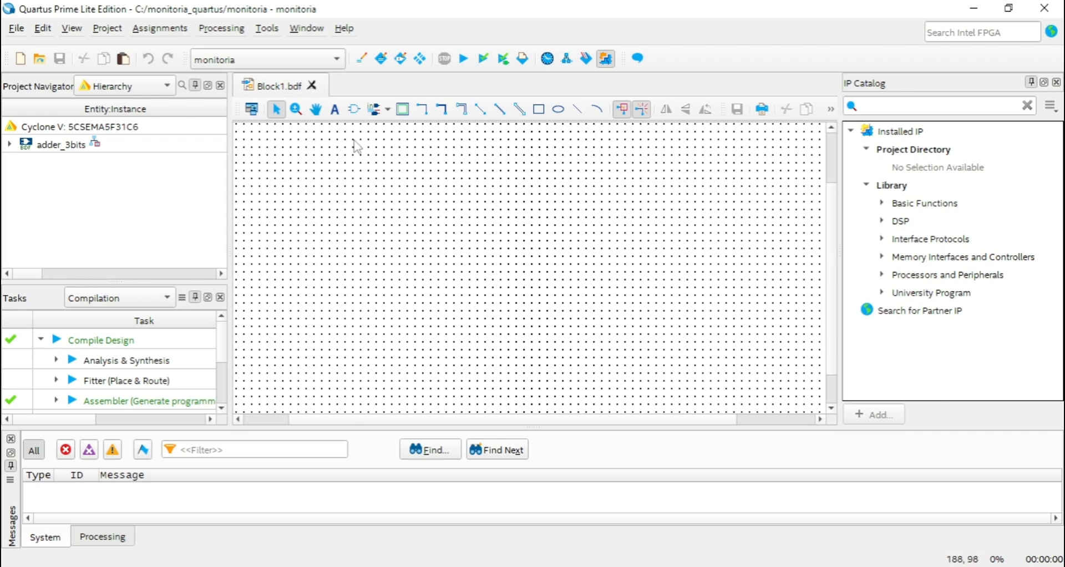
left_click(316, 108)
left_click_drag(423, 181, 641, 256)
left_click(277, 109)
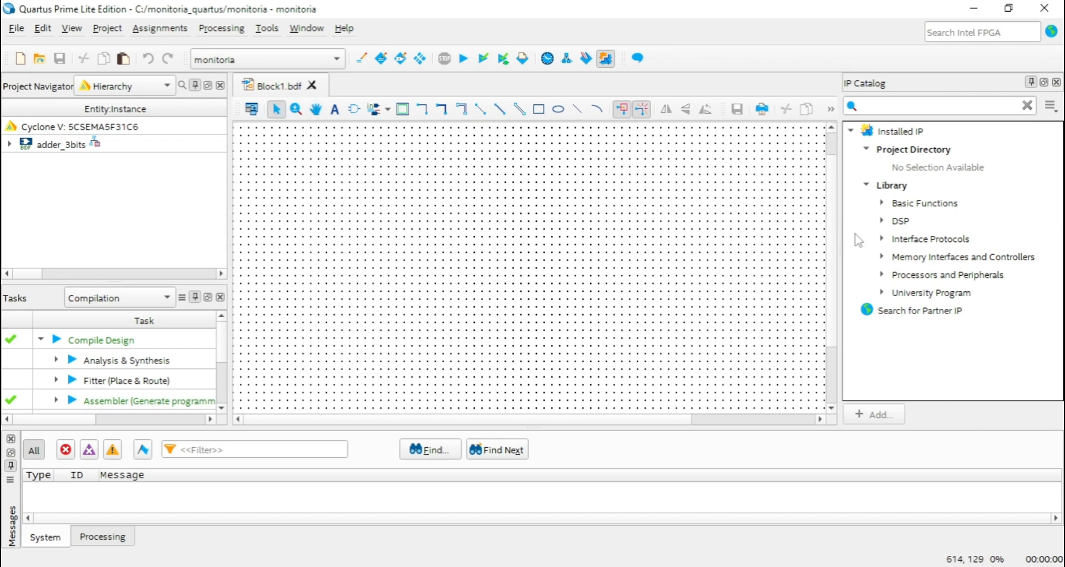
scroll(821, 194, "up", 10)
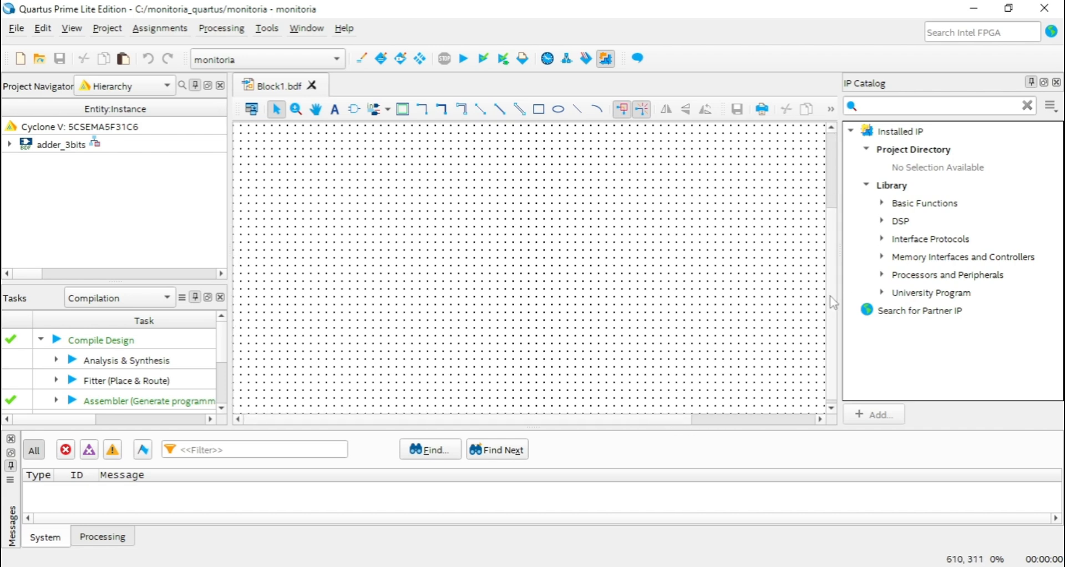
scroll(831, 277, "down", 10)
scroll(461, 254, "down", 2, "ctrl")
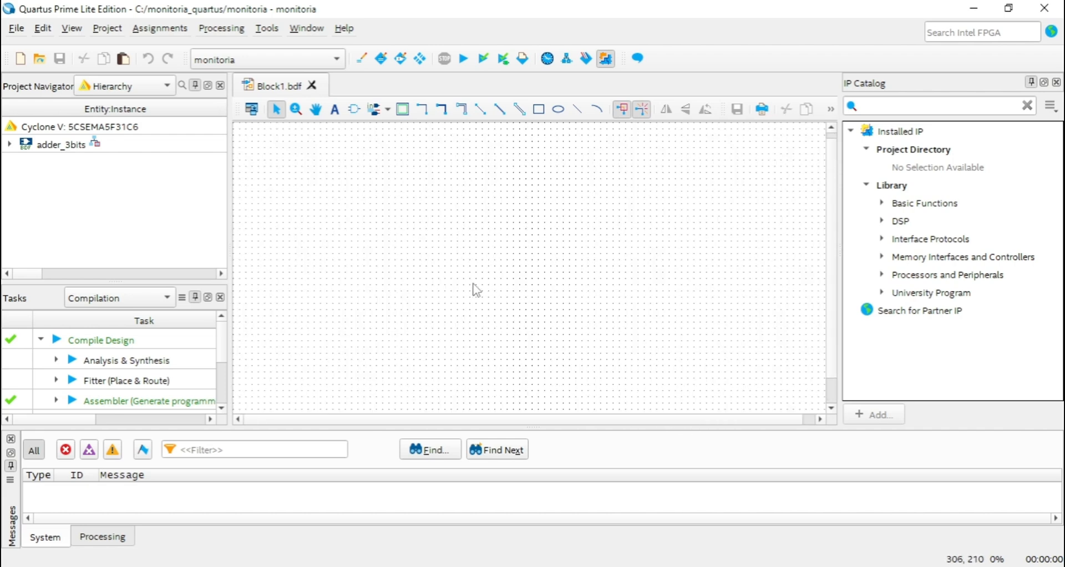
scroll(491, 277, "up", 2, "ctrl")
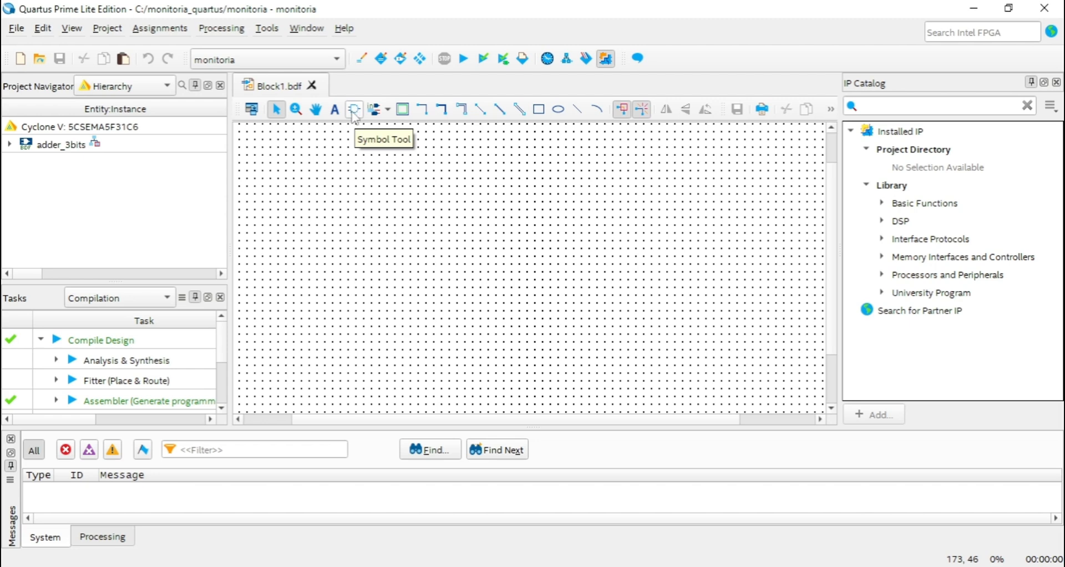
left_click(354, 111)
left_click_drag(640, 271, 398, 154)
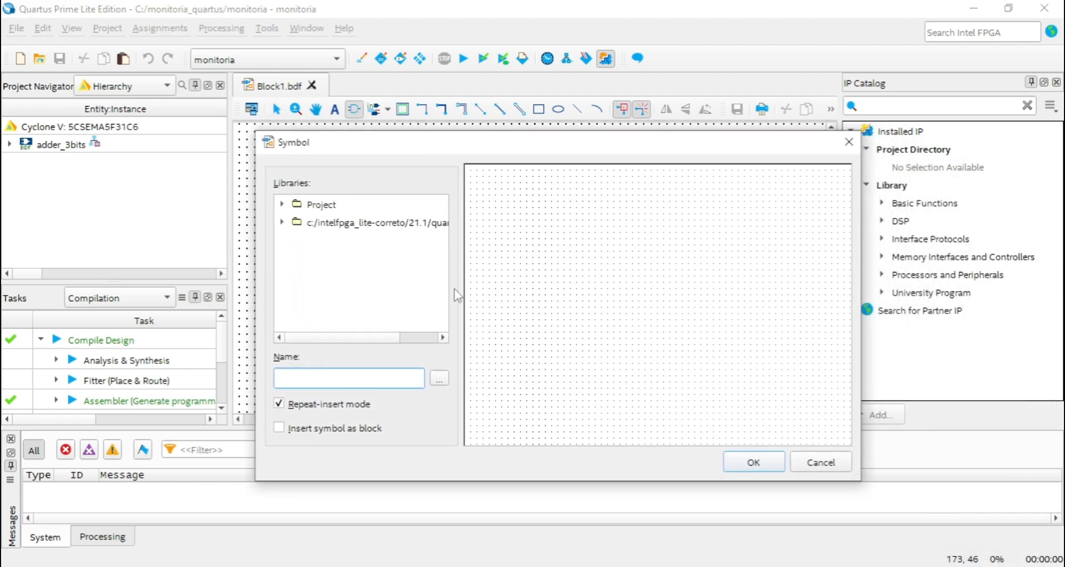
left_click(849, 142)
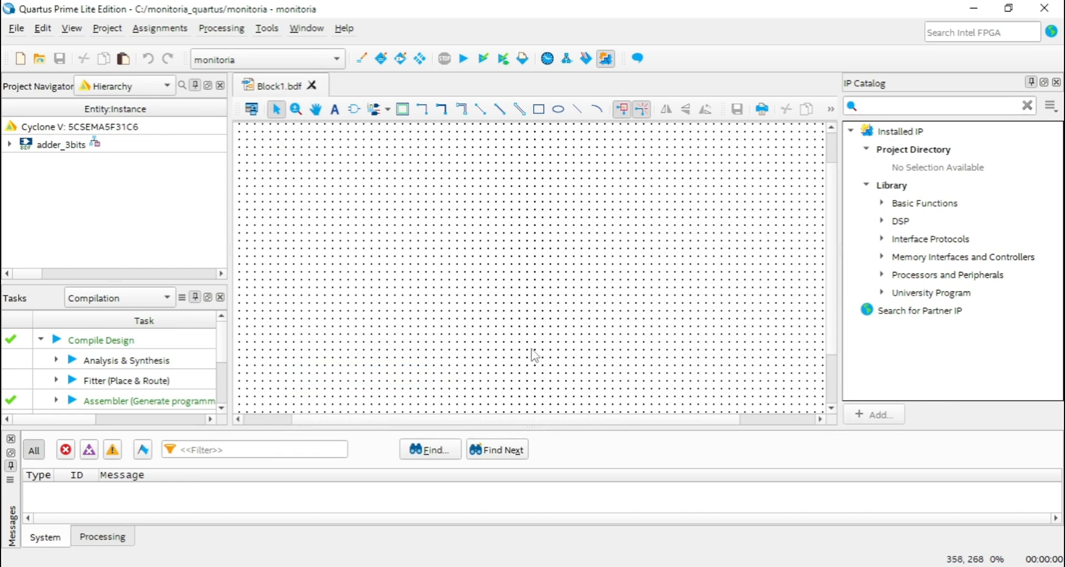
Start inserting a symbol on the blank schematic and expand the logic category under the Quartus library's primitives.
double_click(452, 236)
left_click_drag(609, 271, 379, 139)
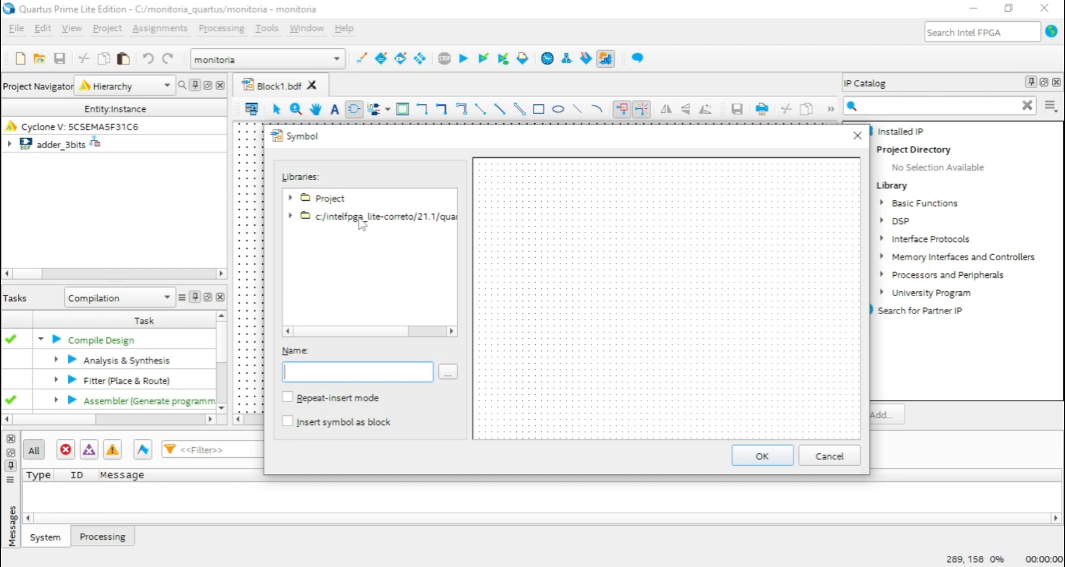
left_click(292, 218)
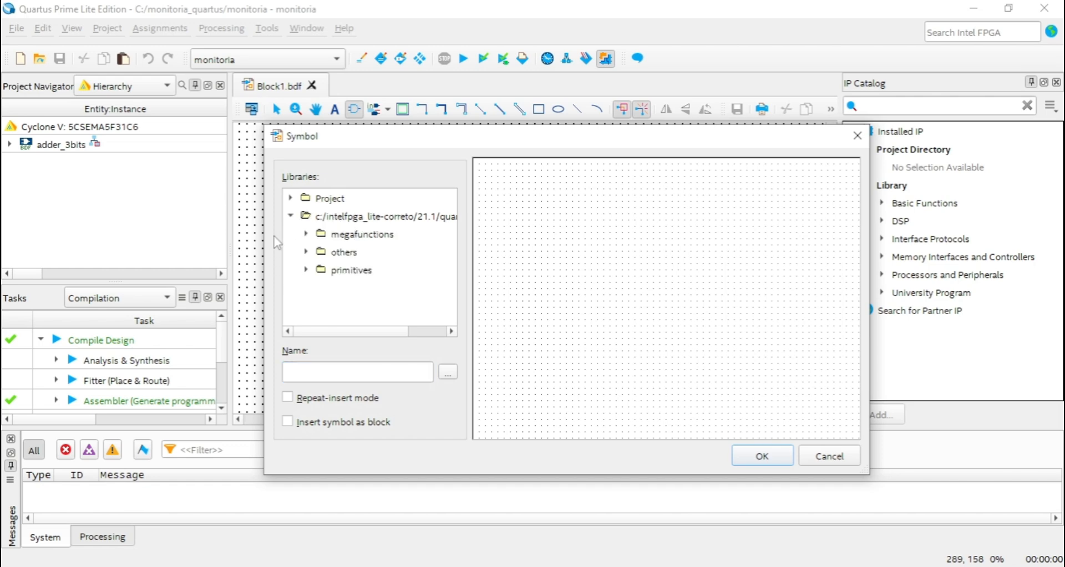
left_click(305, 271)
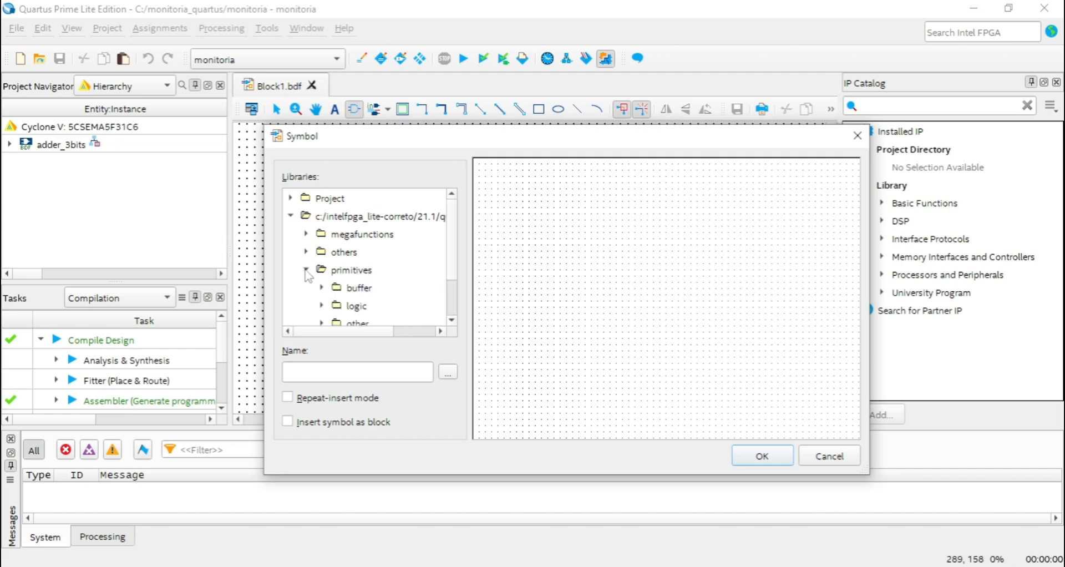
scroll(333, 250, "down", 1)
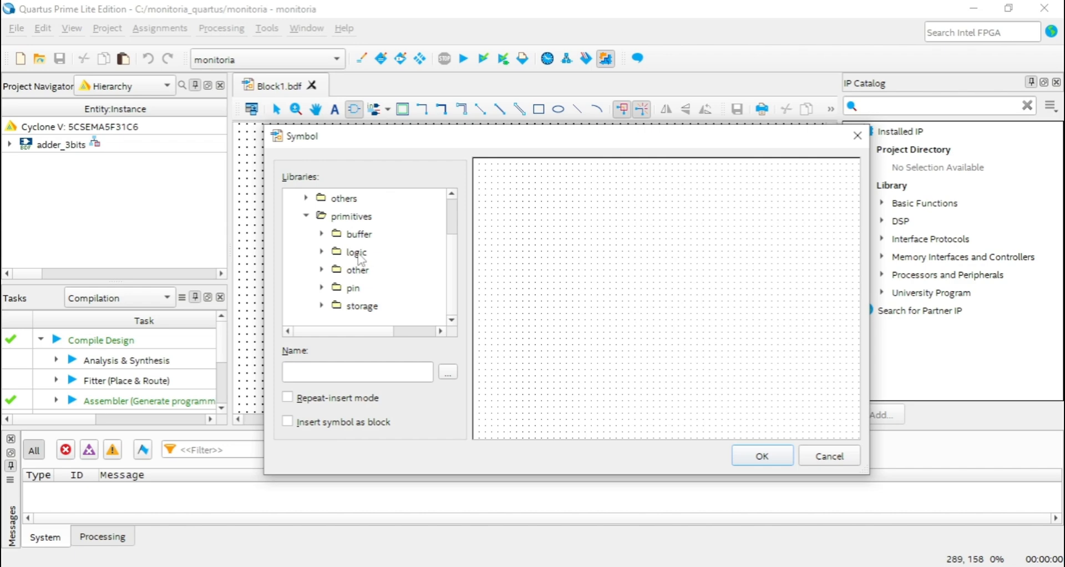
left_click(323, 253)
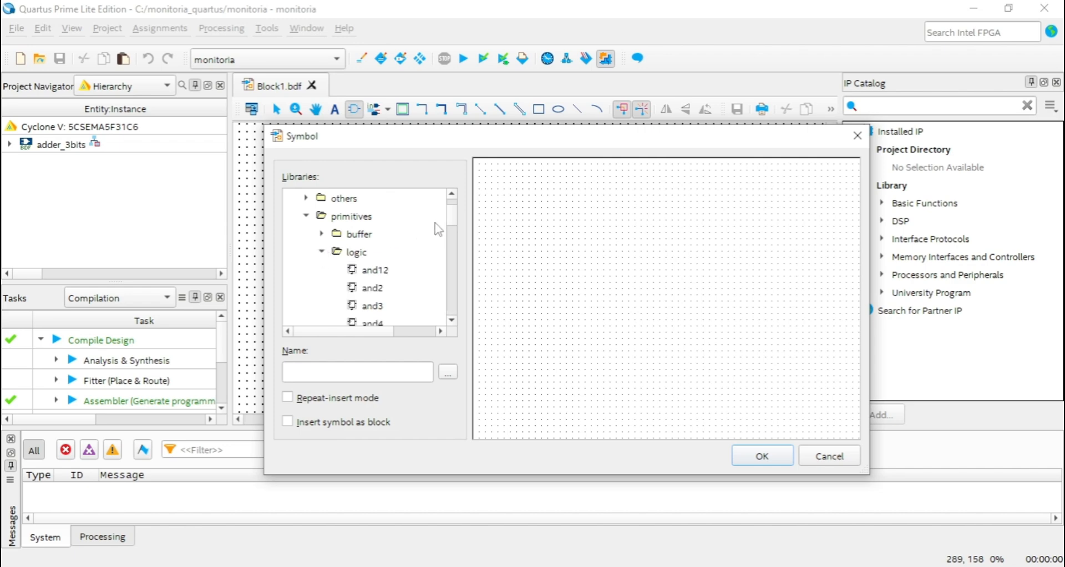
left_click_drag(453, 215, 455, 228)
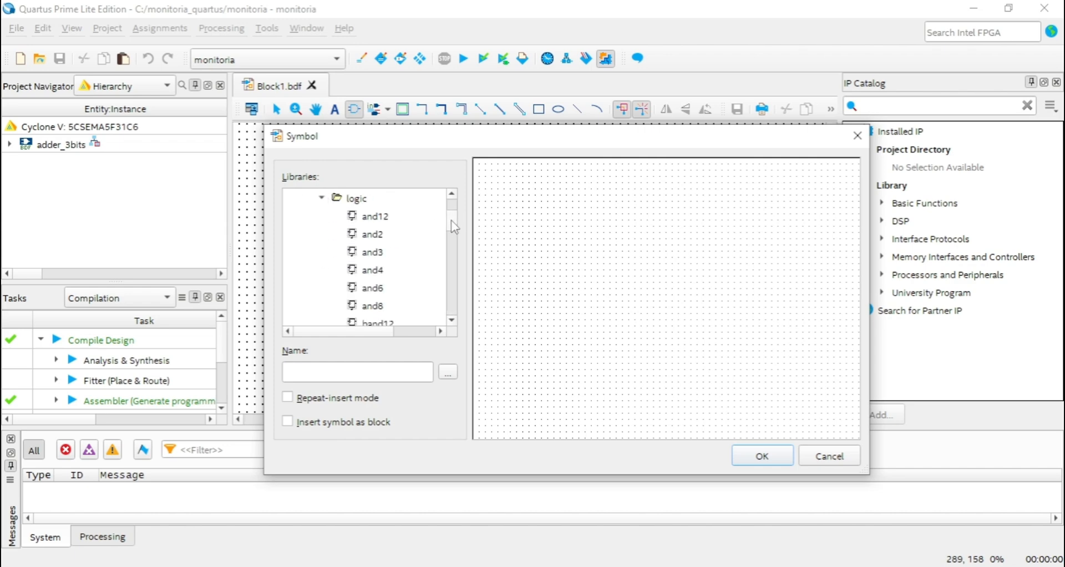
Preview the AND gate symbols in the logic category, from and12 and and2 through and8.
left_click(375, 218)
left_click(373, 235)
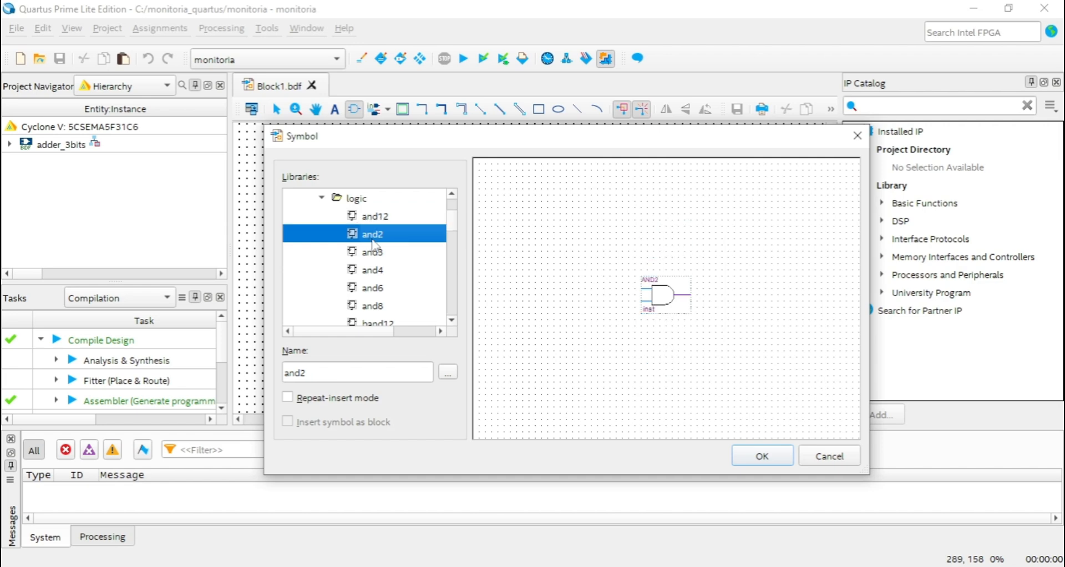
left_click(376, 220)
left_click(375, 236)
left_click(375, 253)
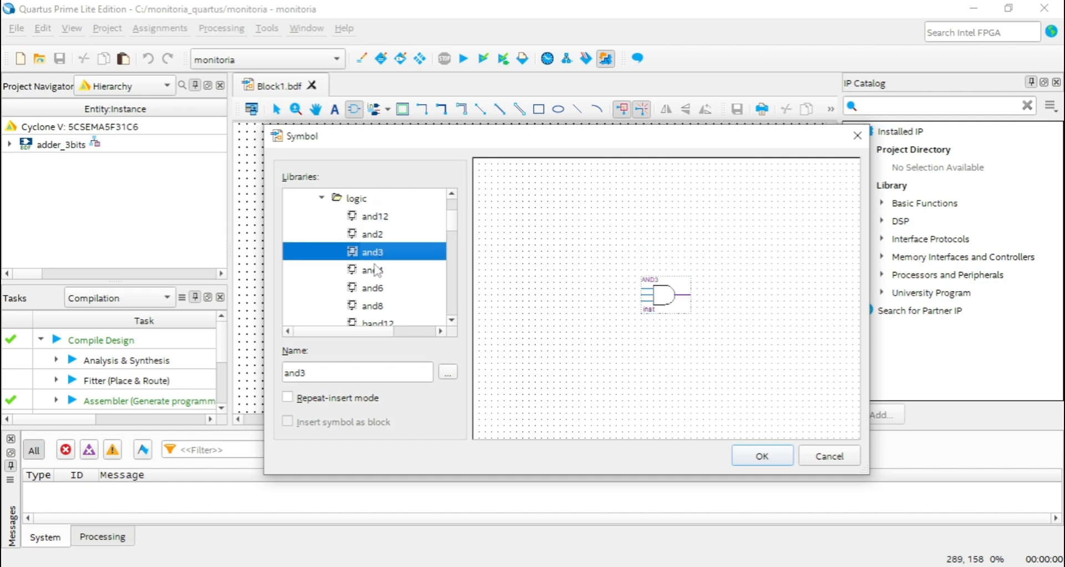
left_click(372, 272)
left_click(377, 295)
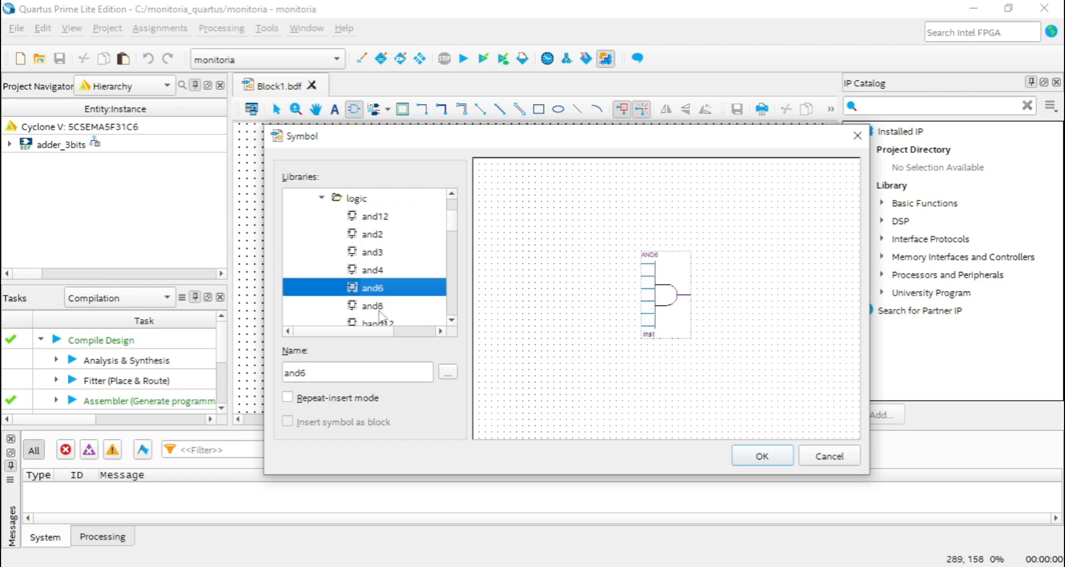
left_click(380, 308)
Preview the inverted-input AND symbols of the band family, starting with band12 and band2.
scroll(381, 308, "down", 1)
left_click(374, 271)
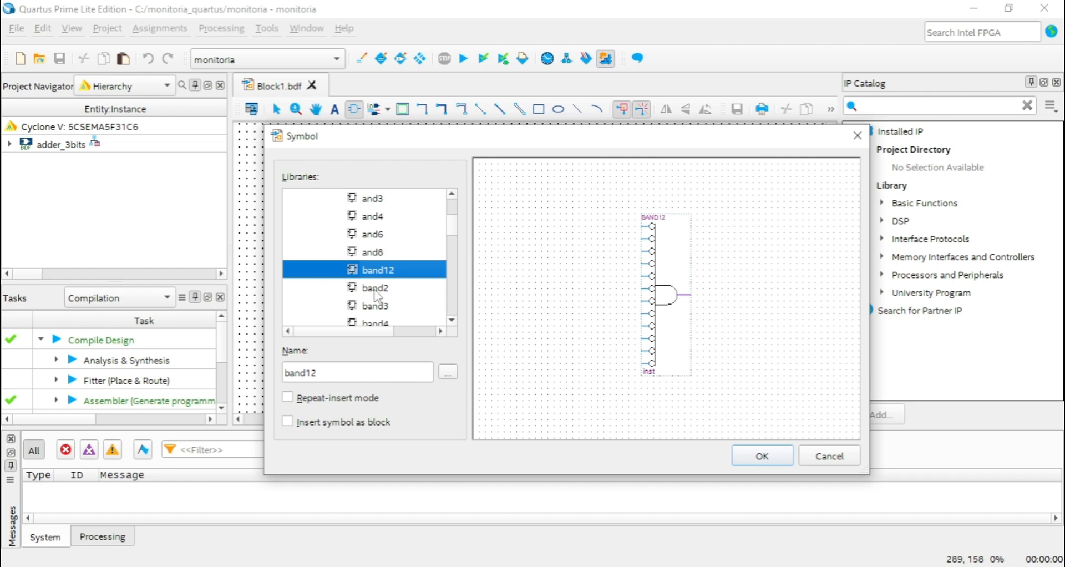
left_click(374, 290)
scroll(376, 291, "down", 1)
left_click(383, 260)
left_click(386, 273)
left_click(383, 288)
scroll(382, 288, "down", 1)
left_click(380, 254)
Preview the inverted-input NAND symbols, from bnand12 through bnand8.
left_click(382, 272)
scroll(381, 273, "down", 1)
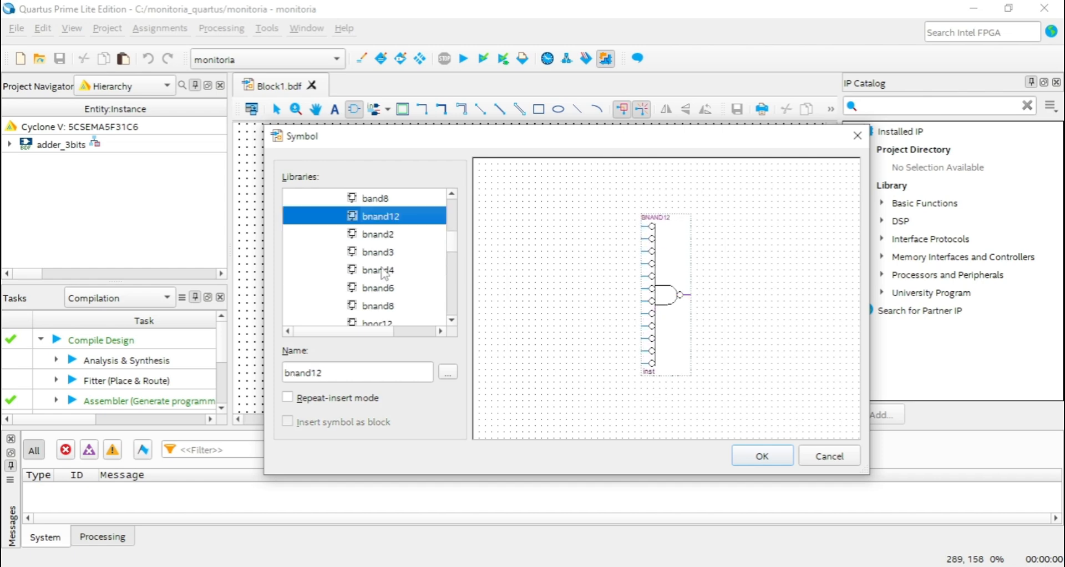
left_click(377, 237)
left_click(379, 254)
scroll(381, 256, "down", 1)
left_click(378, 220)
left_click(377, 238)
left_click(381, 253)
Preview the inverted-input NOR symbols of the bnor family, including bnor4, bnor6 and bnor8.
left_click(380, 272)
left_click(379, 292)
left_click(380, 304)
scroll(380, 294, "down", 1)
left_click(381, 273)
scroll(381, 285, "down", 1)
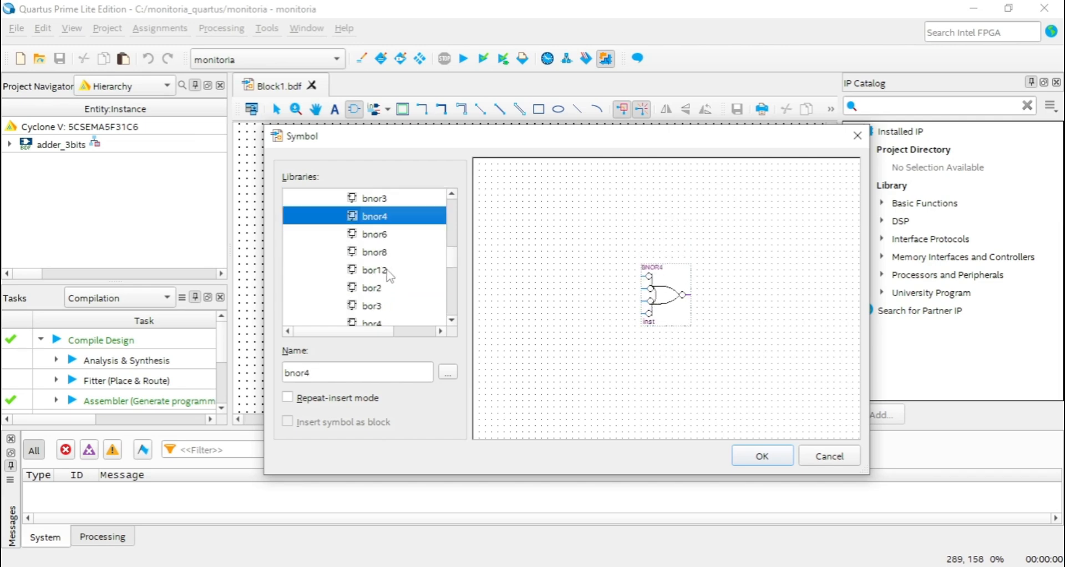
left_click(375, 252)
left_click(375, 234)
left_click(377, 216)
left_click(369, 237)
Preview the bor6, nand3 and nor6 gate symbols further along in the logic category.
scroll(374, 266, "down", 1)
left_click(379, 287)
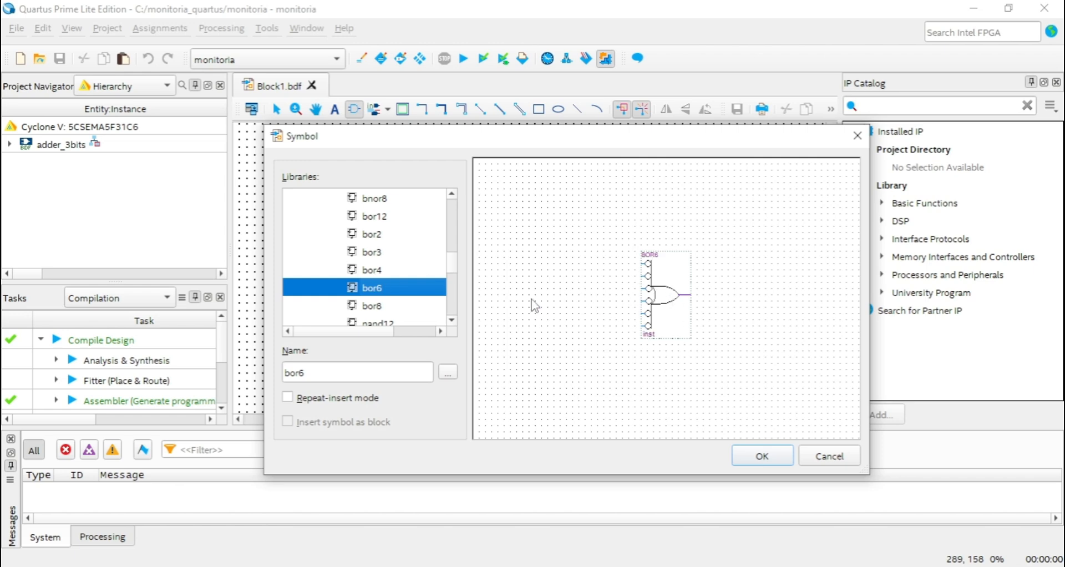
scroll(370, 278, "down", 1)
left_click(379, 305)
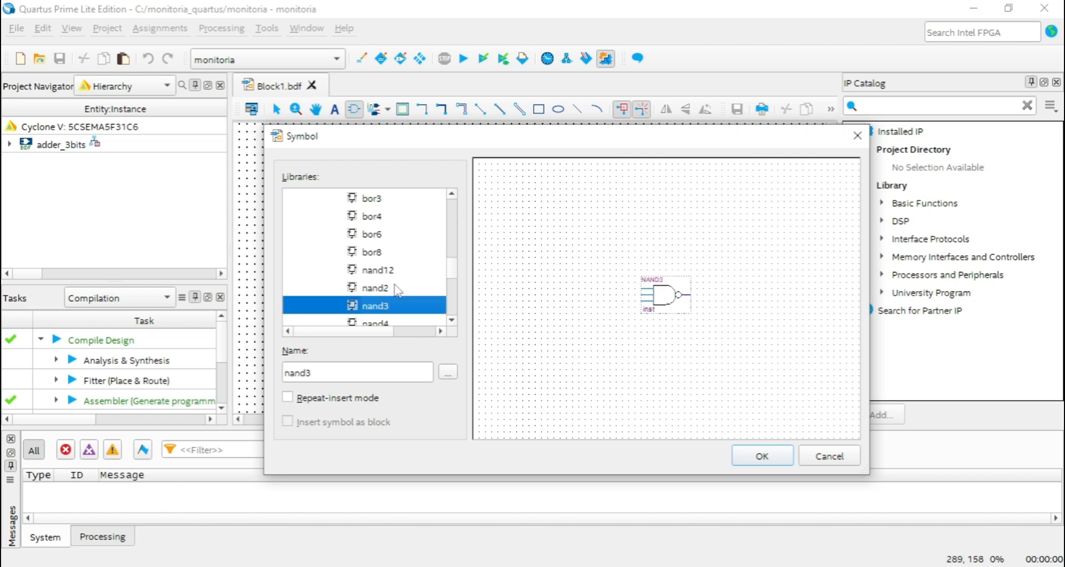
scroll(391, 291, "down", 1)
scroll(383, 291, "down", 2)
left_click(382, 288)
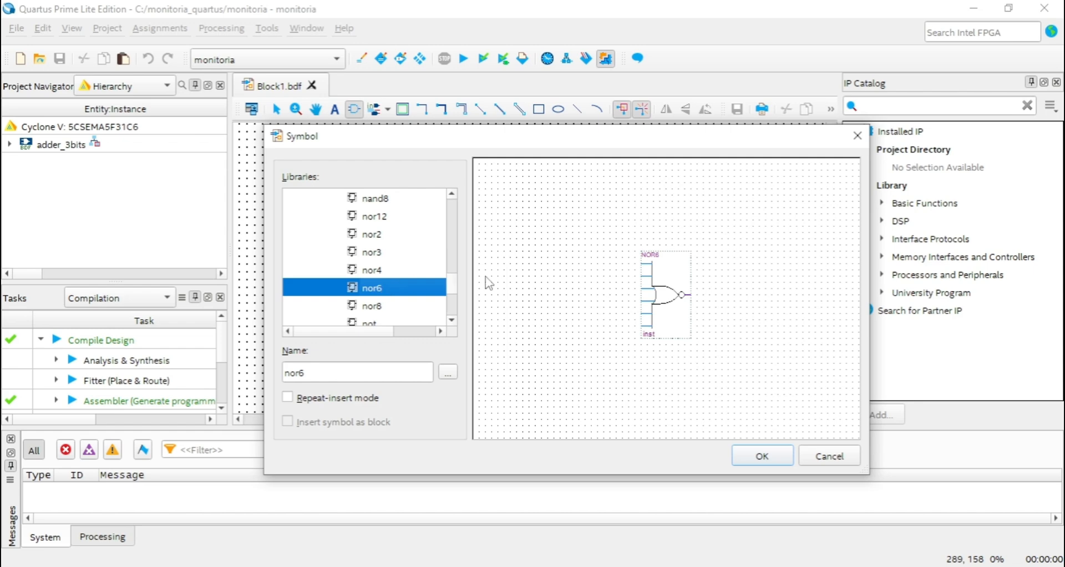
Preview the OR gate symbols in the logic category, including or12, or3 and or8.
scroll(379, 295, "down", 1)
left_click(386, 293)
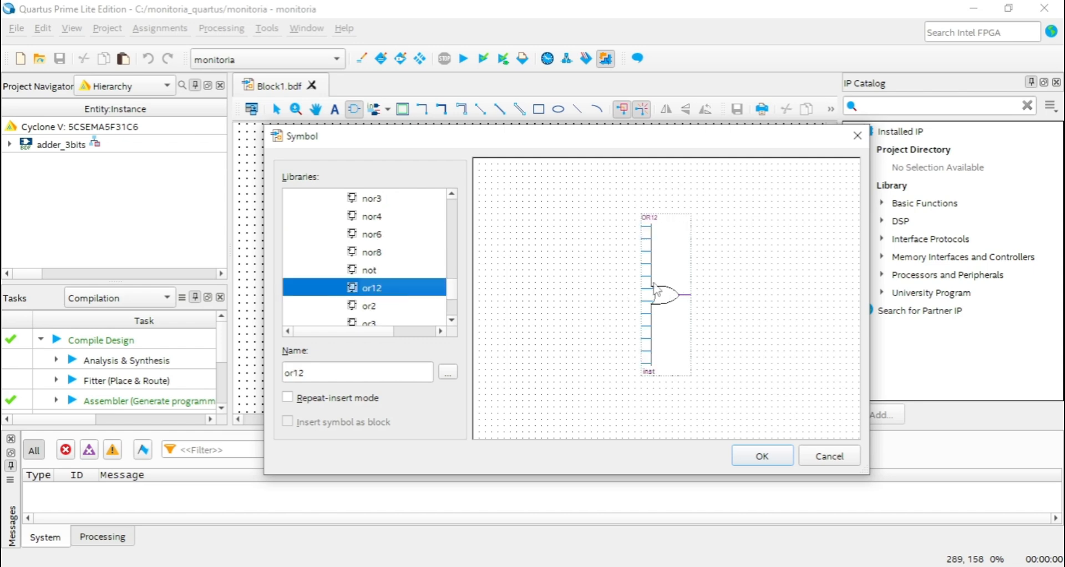
left_click(396, 307)
left_click(395, 294)
left_click(396, 310)
scroll(411, 308, "down", 2)
left_click(386, 219)
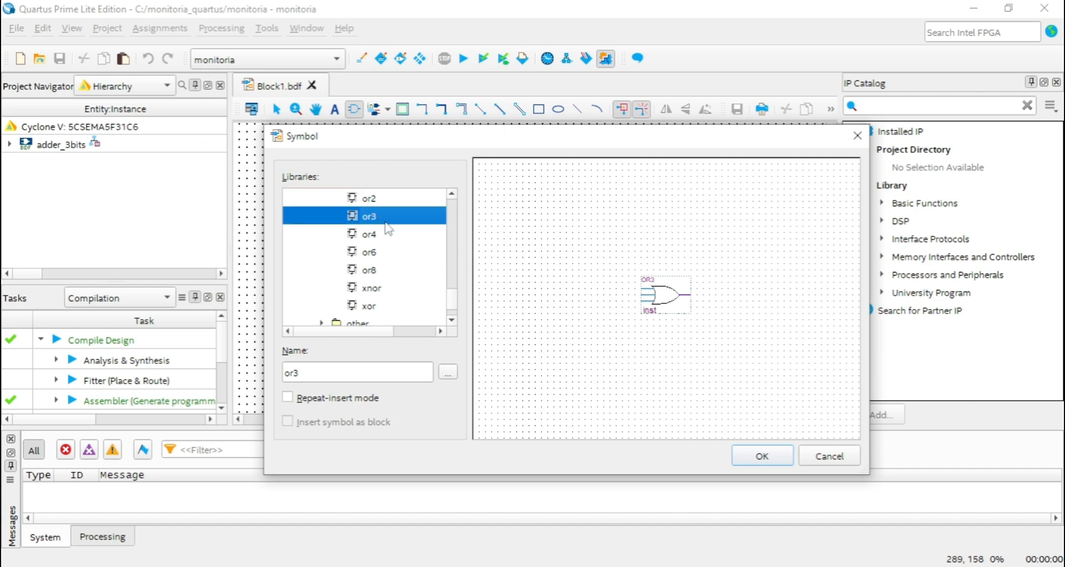
left_click(377, 237)
left_click(387, 253)
left_click(394, 272)
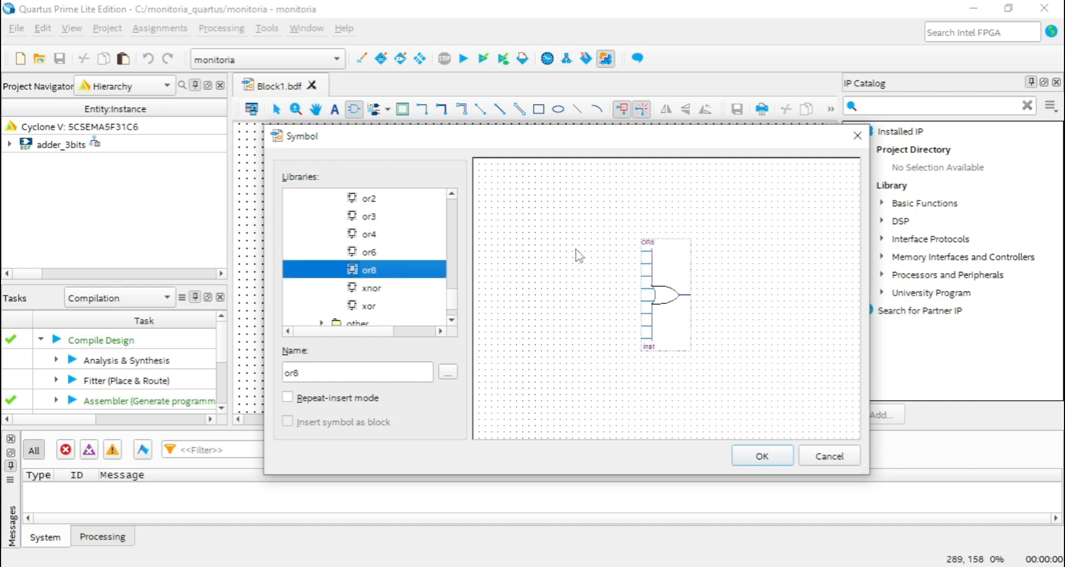
Preview the xnor, xor and not gate symbols in the logic category.
left_click(382, 293)
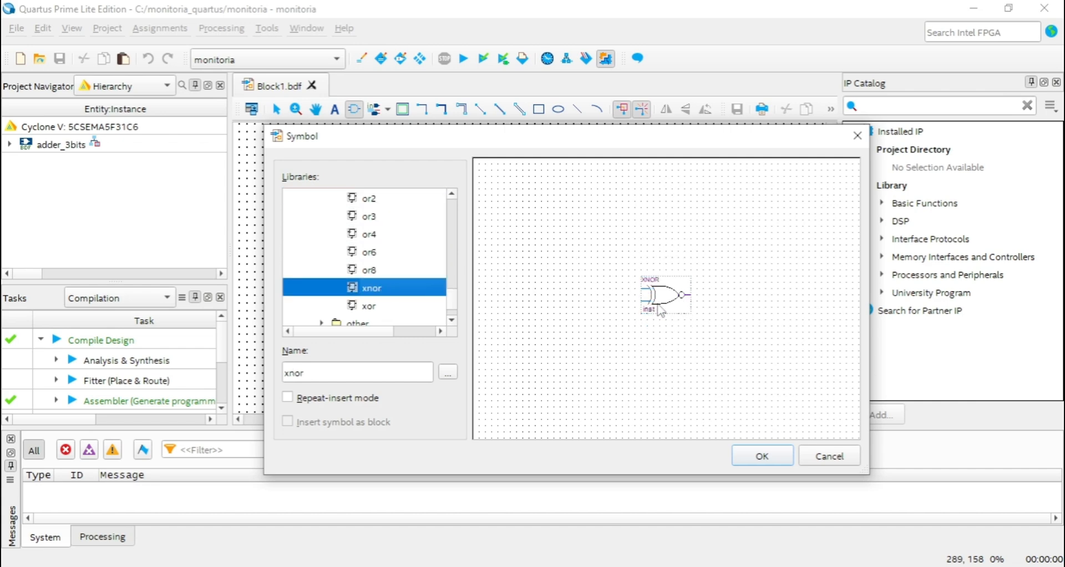
scroll(397, 283, "down", 1)
left_click(373, 254)
scroll(397, 286, "up", 2)
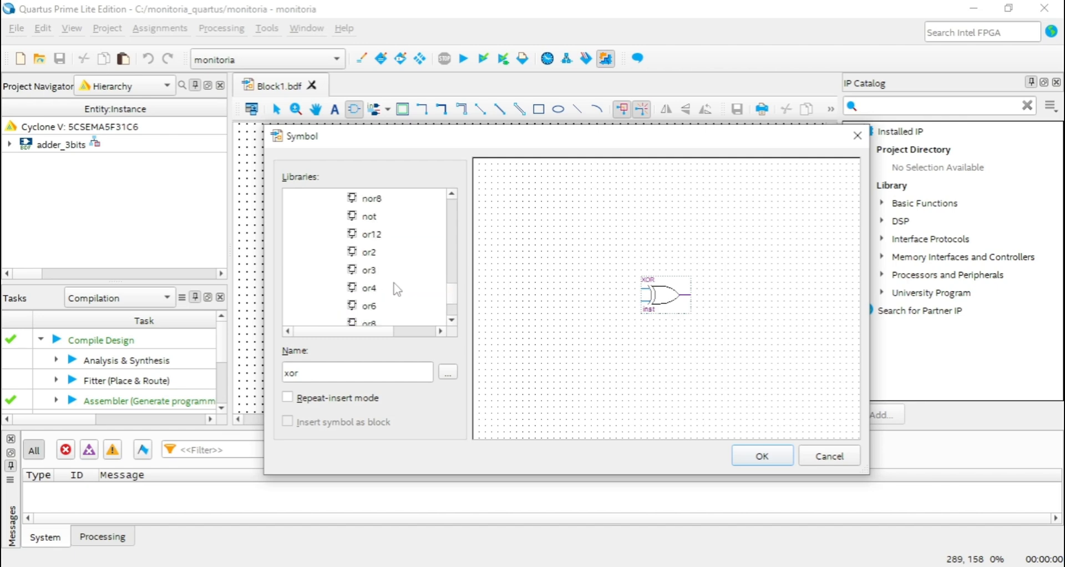
left_click(372, 217)
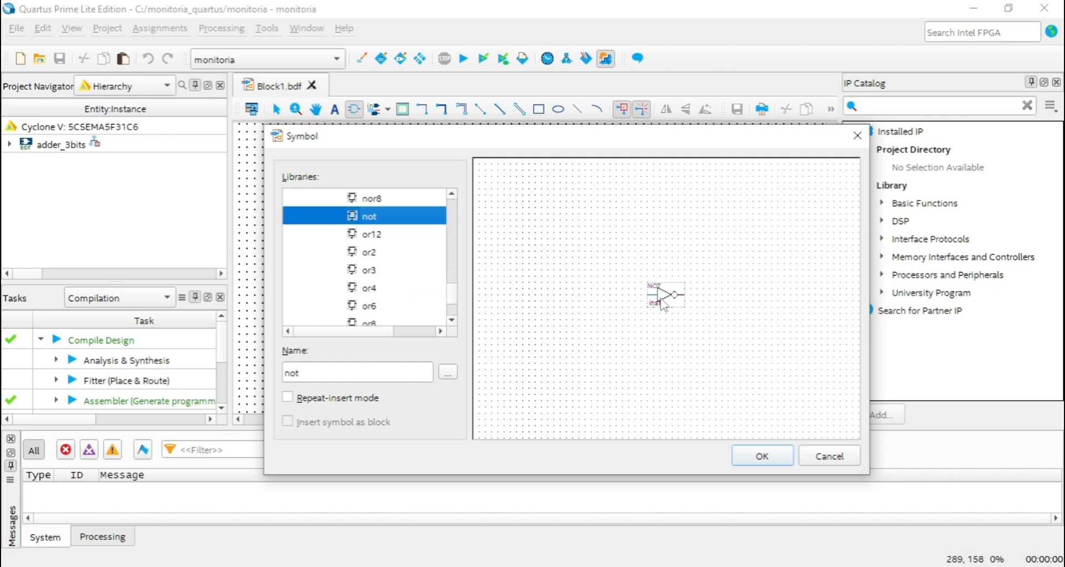
Go back to the start of the logic category and preview the and2 symbol.
scroll(400, 286, "up", 12)
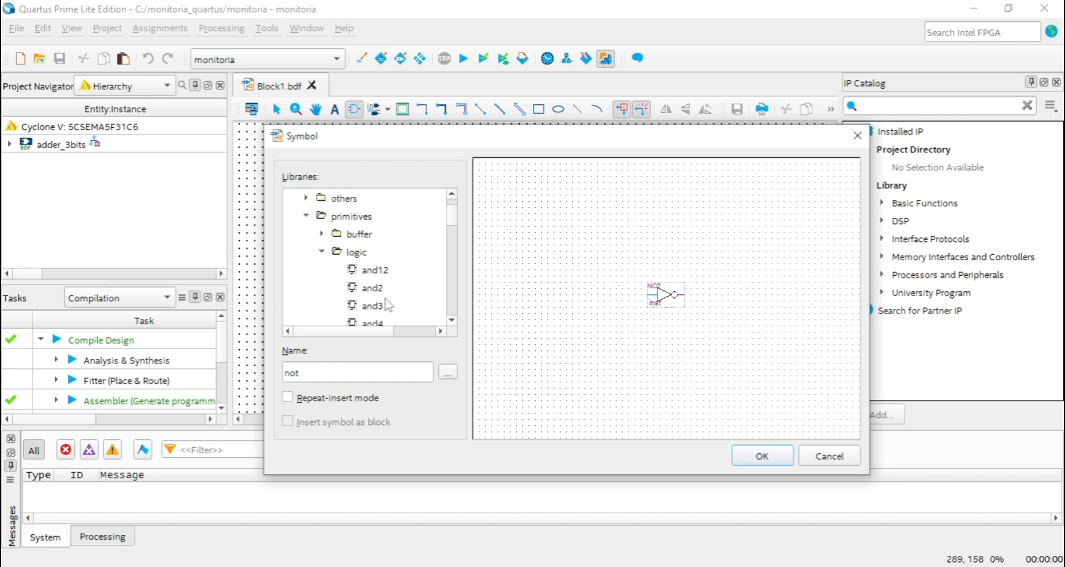
scroll(387, 297, "down", 1)
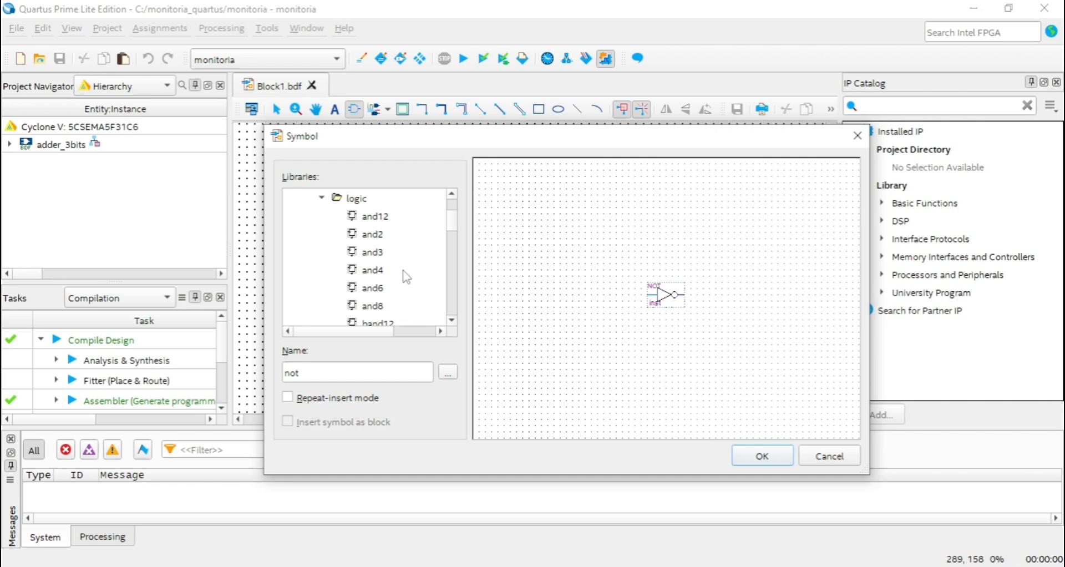
left_click(375, 235)
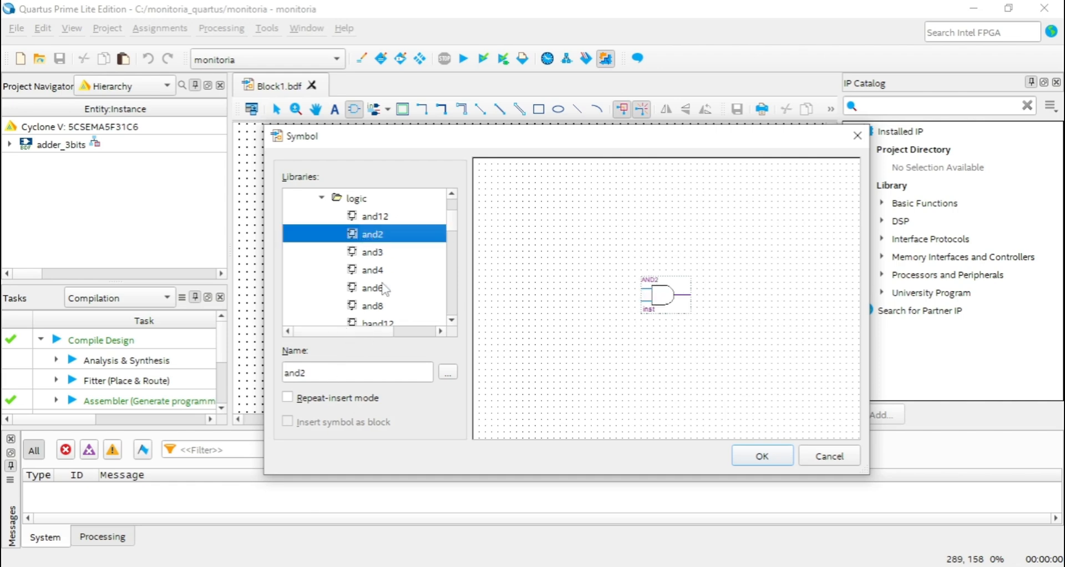
Look up the and6, or2, not, xnor and xor symbols by entering their names instead of browsing the library.
double_click(358, 369)
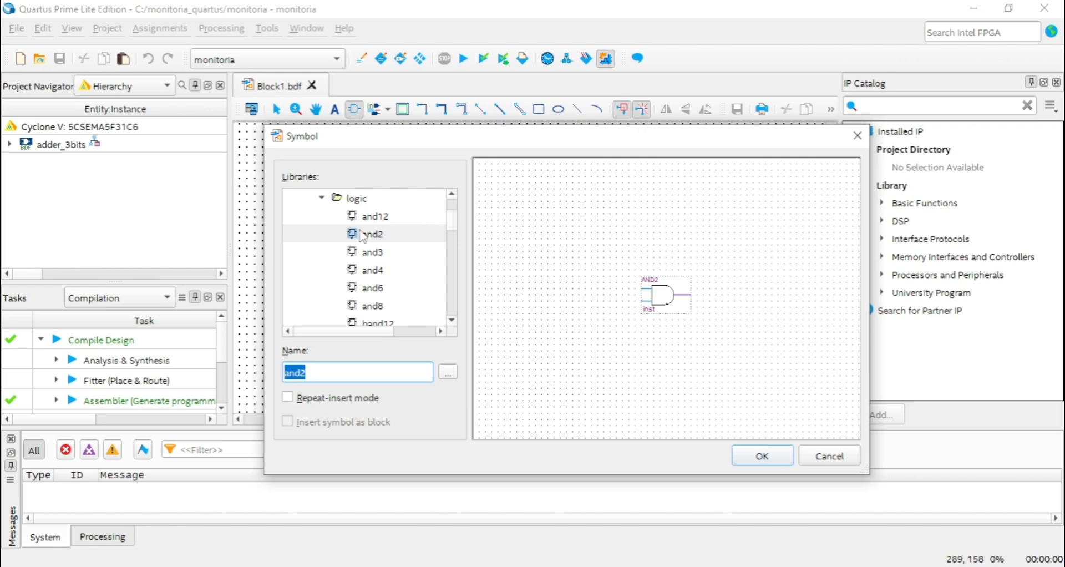
scroll(366, 244, "down", 1)
scroll(370, 297, "down", 1)
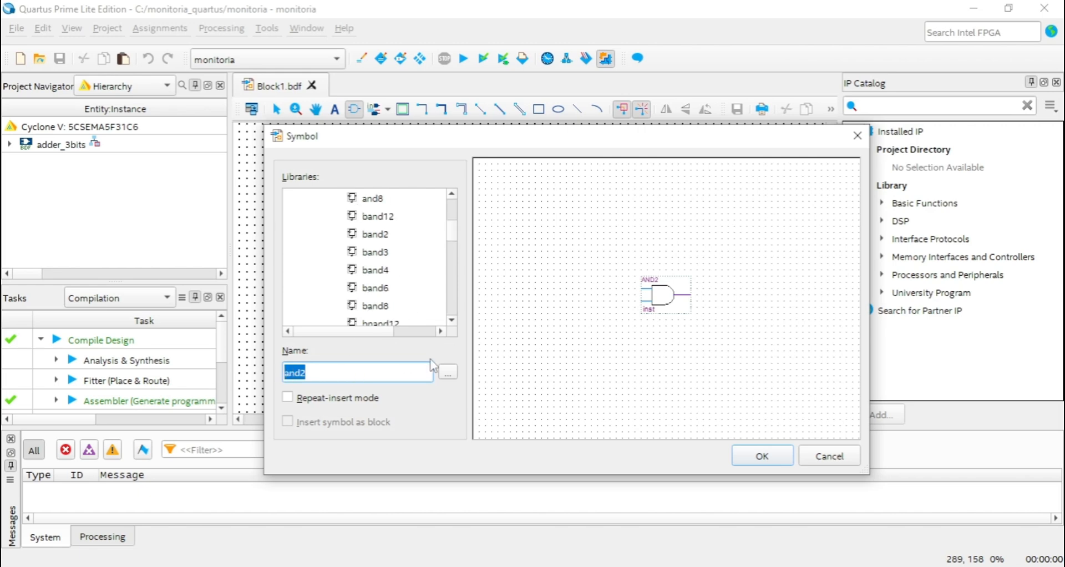
type("and6")
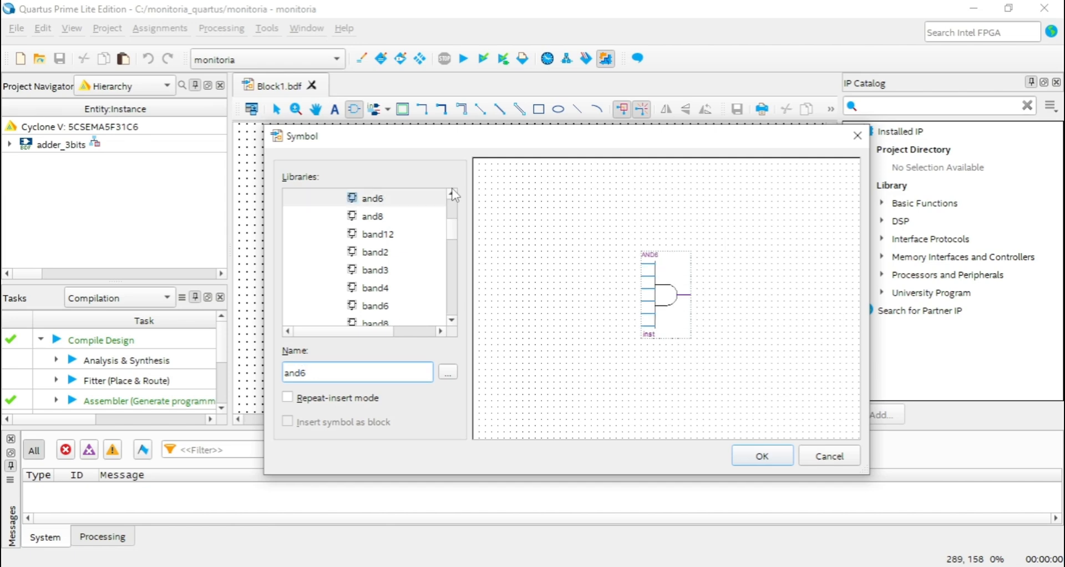
type("2or21")
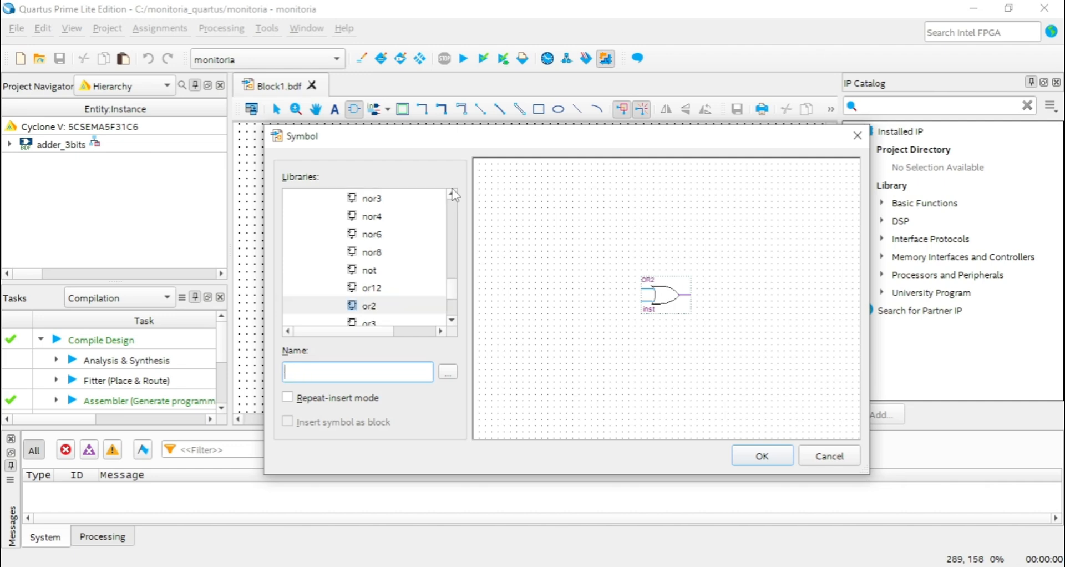
type("not")
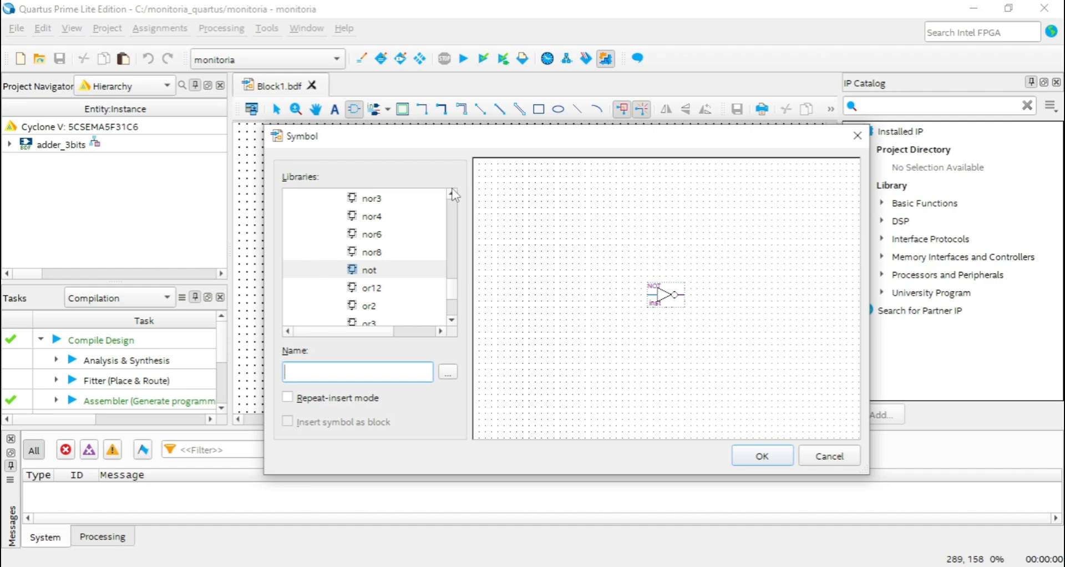
type("xnor")
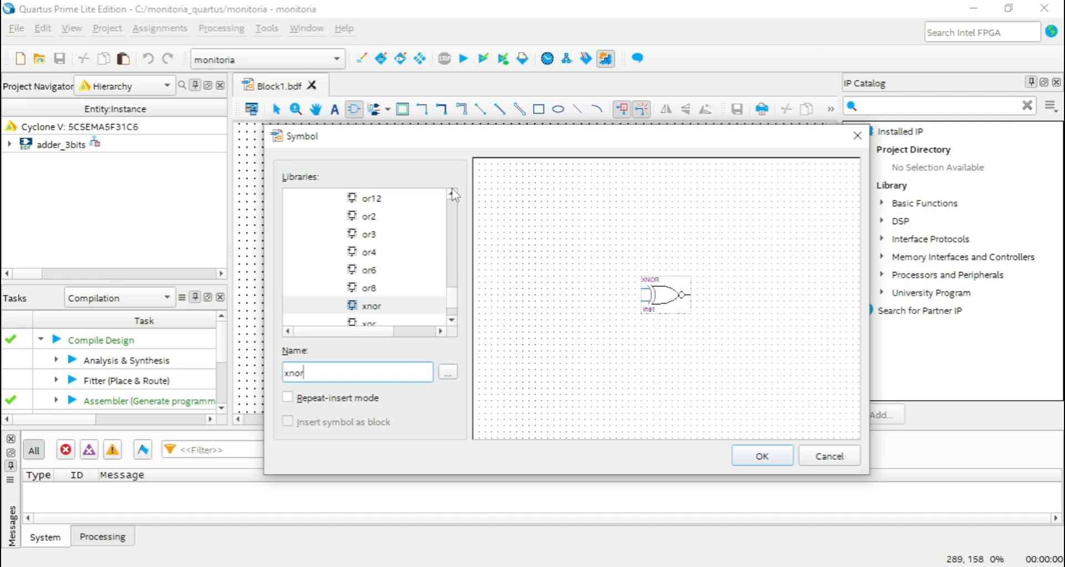
type("or")
type("and")
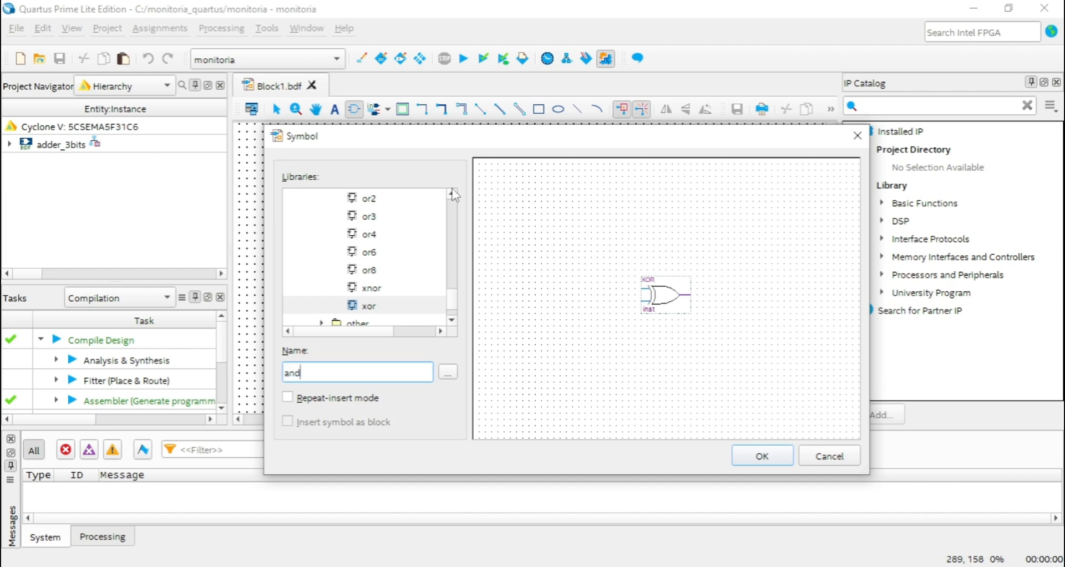
type("2")
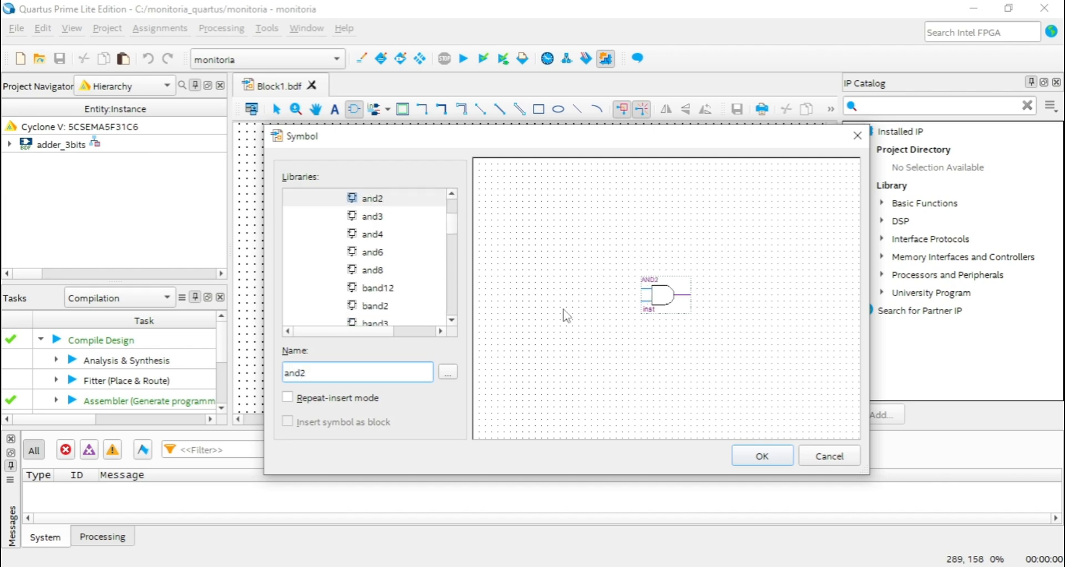
Look up the and2 symbol by name and place one AND gate near the middle of the schematic.
left_click(763, 457)
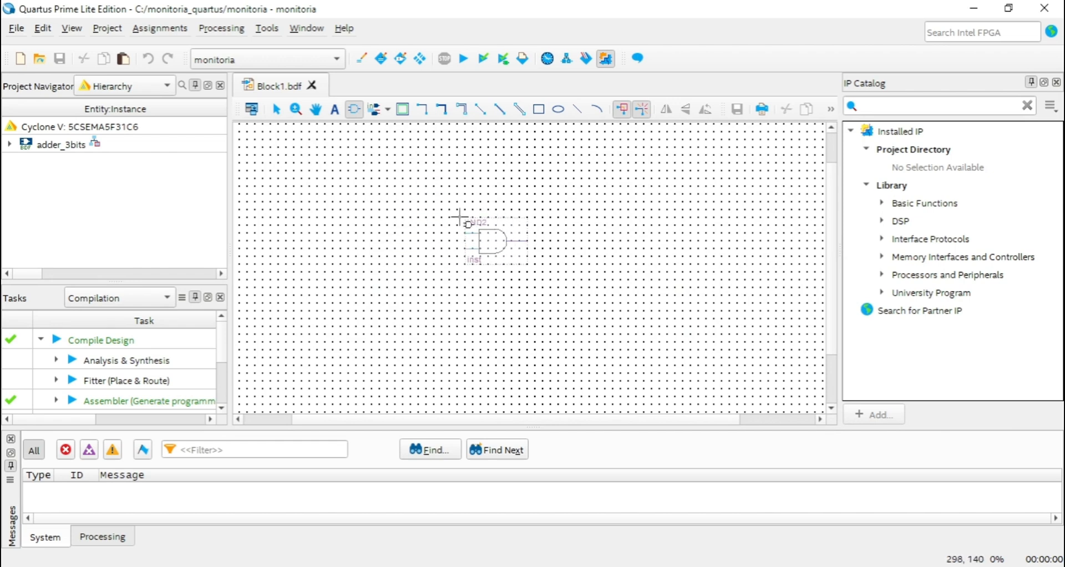
left_click(497, 230)
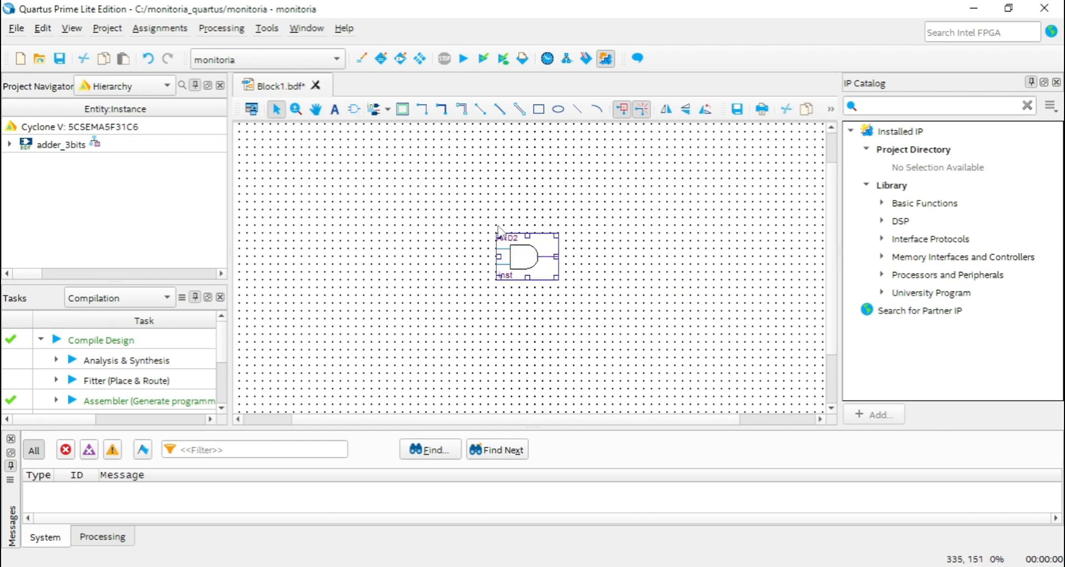
left_click(387, 235)
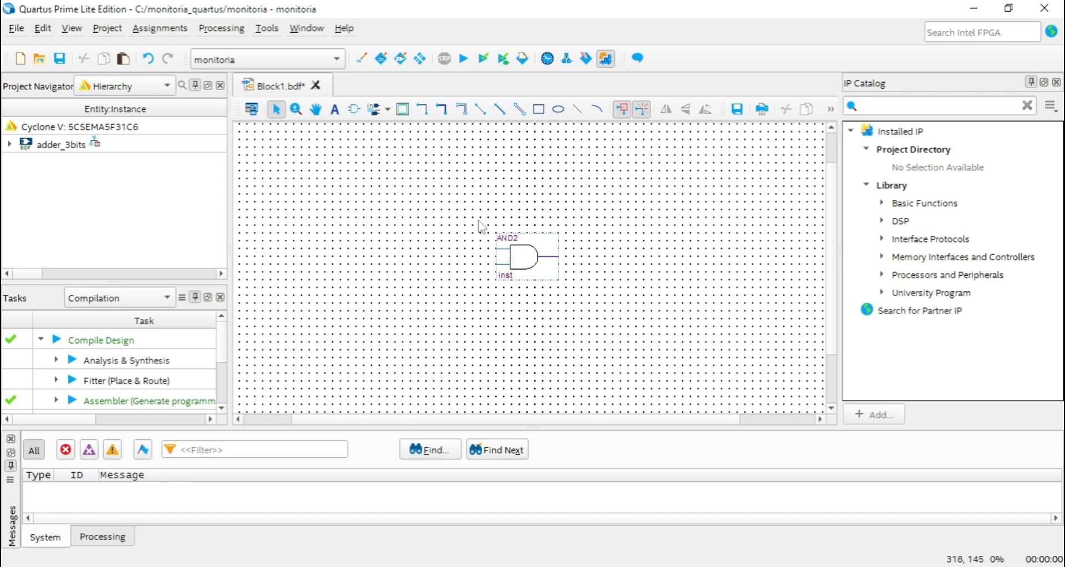
Place two input pins one above the other, to the left of the AND2 gate and level with its inputs.
left_click(388, 110)
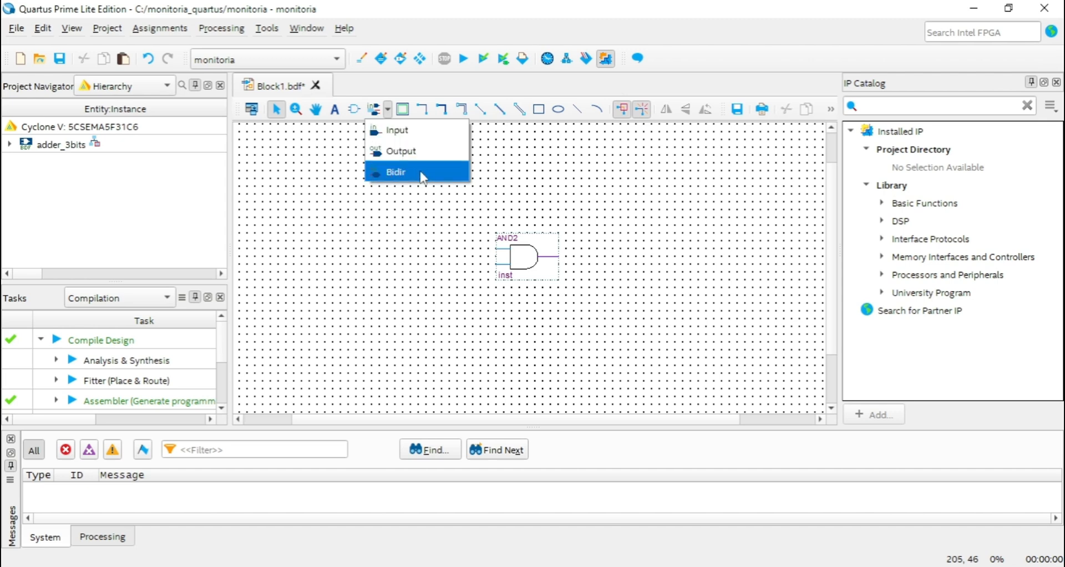
left_click(403, 132)
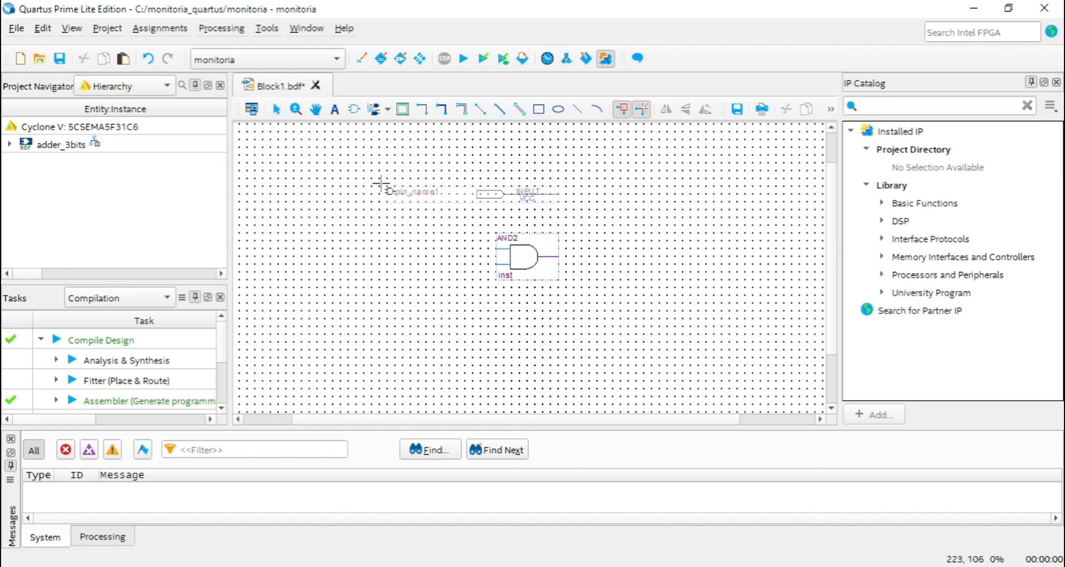
left_click(288, 236)
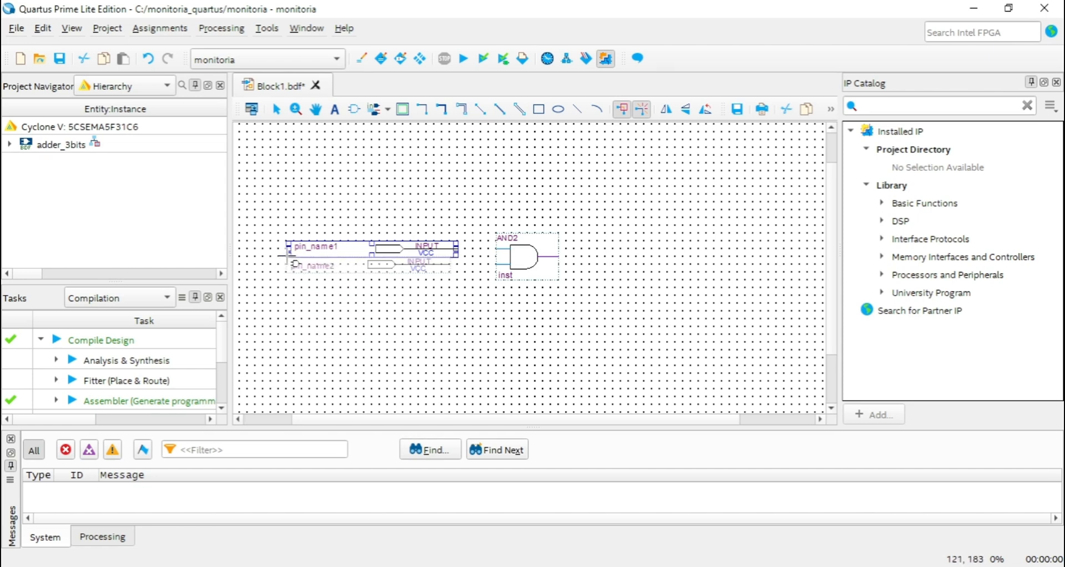
left_click(292, 258)
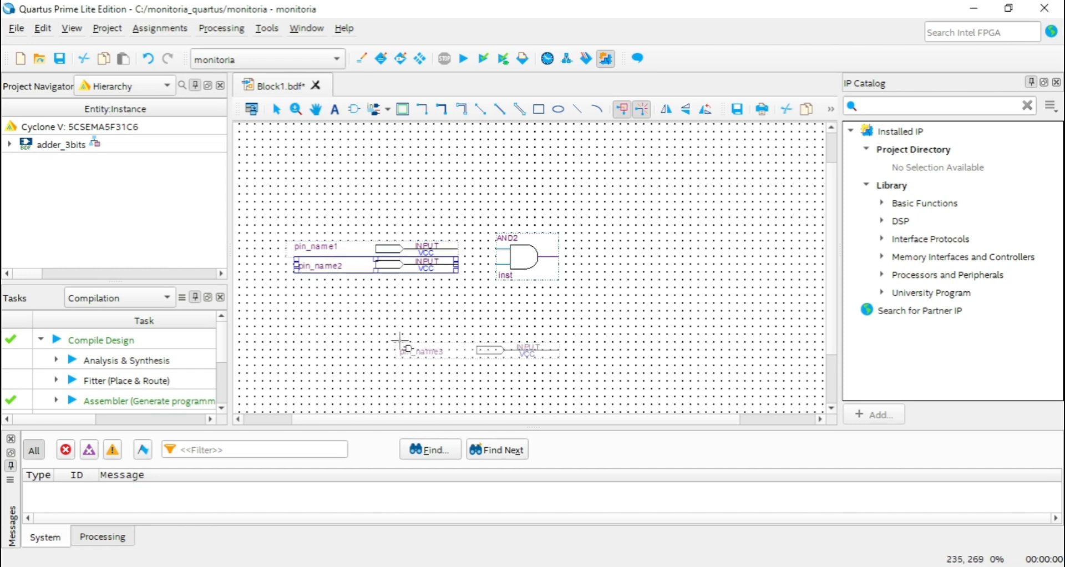
key("Escape")
left_click(425, 333)
Rename the upper input pin to A in its pin properties.
left_click(327, 248)
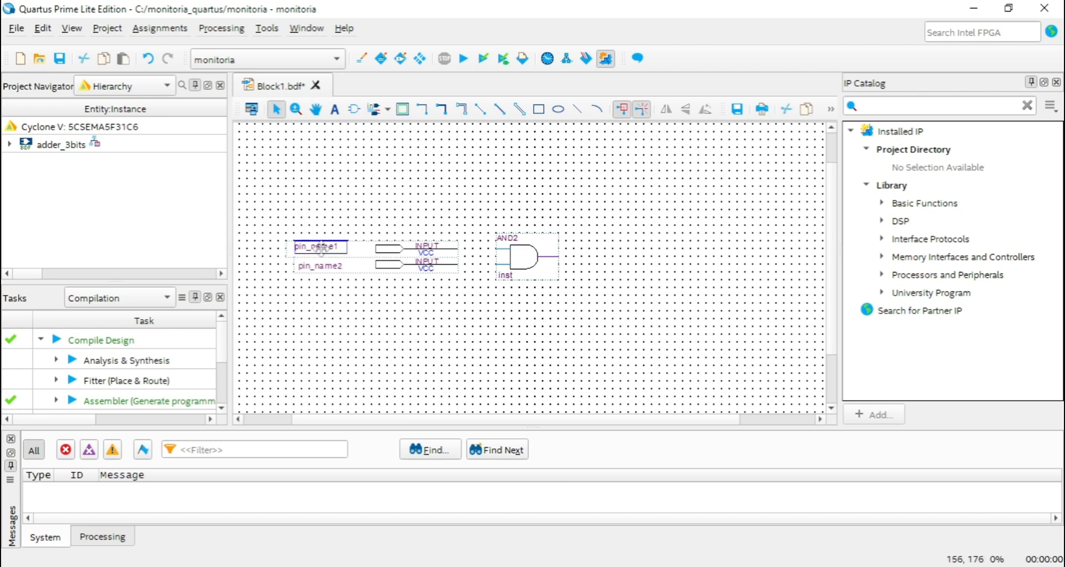
double_click(384, 250)
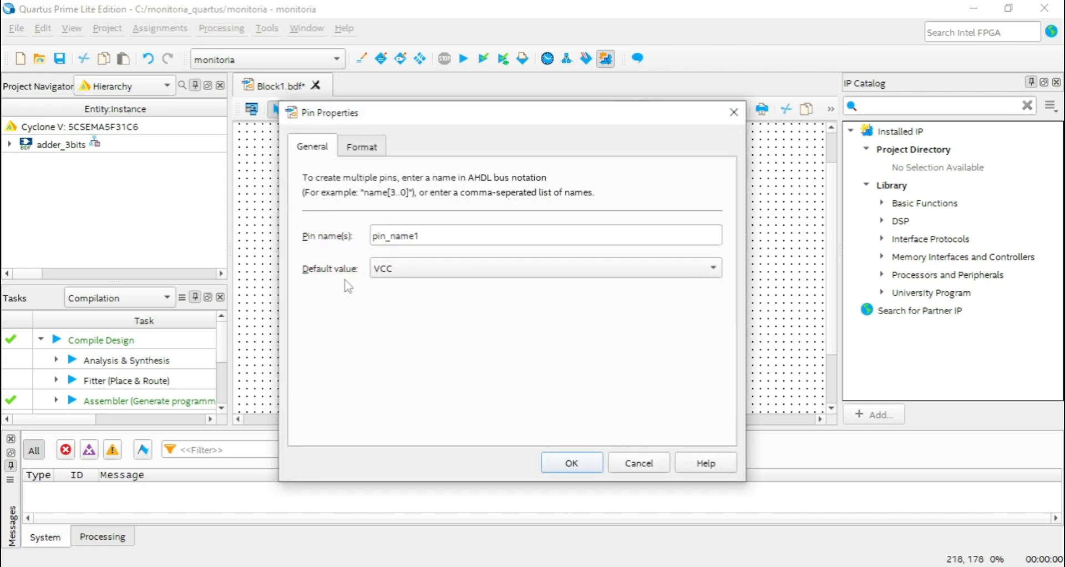
mouse_move(465, 112)
left_mouse_down()
mouse_move(476, 147)
mouse_move(491, 123)
mouse_move(483, 115)
left_mouse_up()
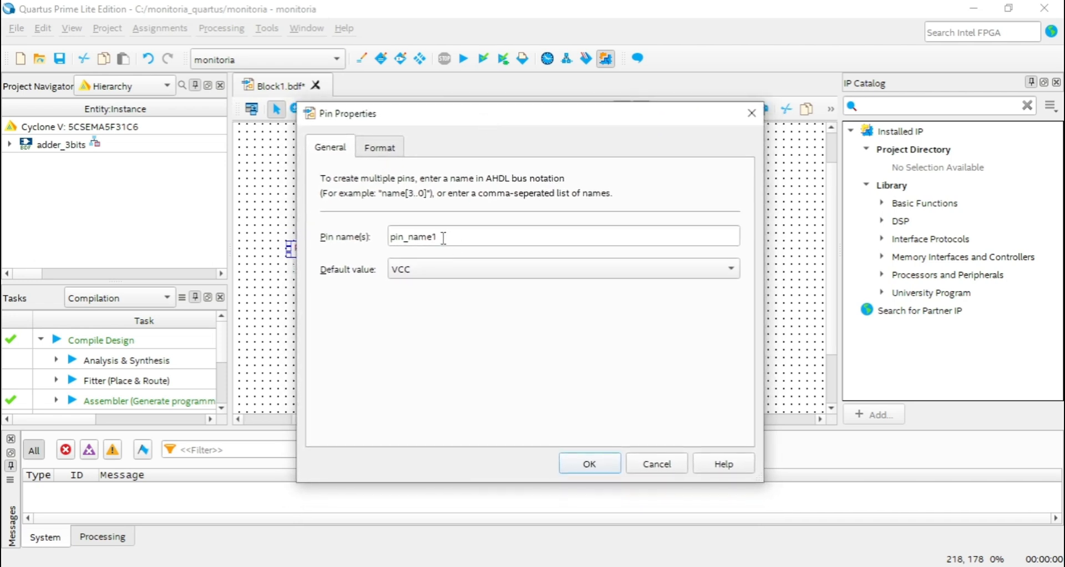
left_click(387, 153)
left_click(329, 148)
left_click_drag(471, 242, 367, 242)
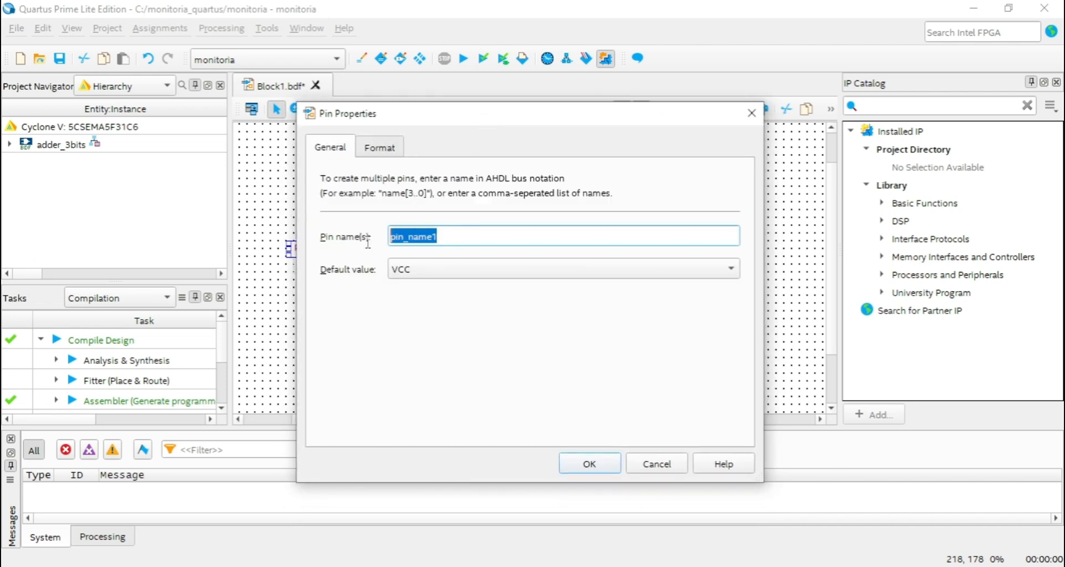
left_click(434, 266)
left_click(416, 270)
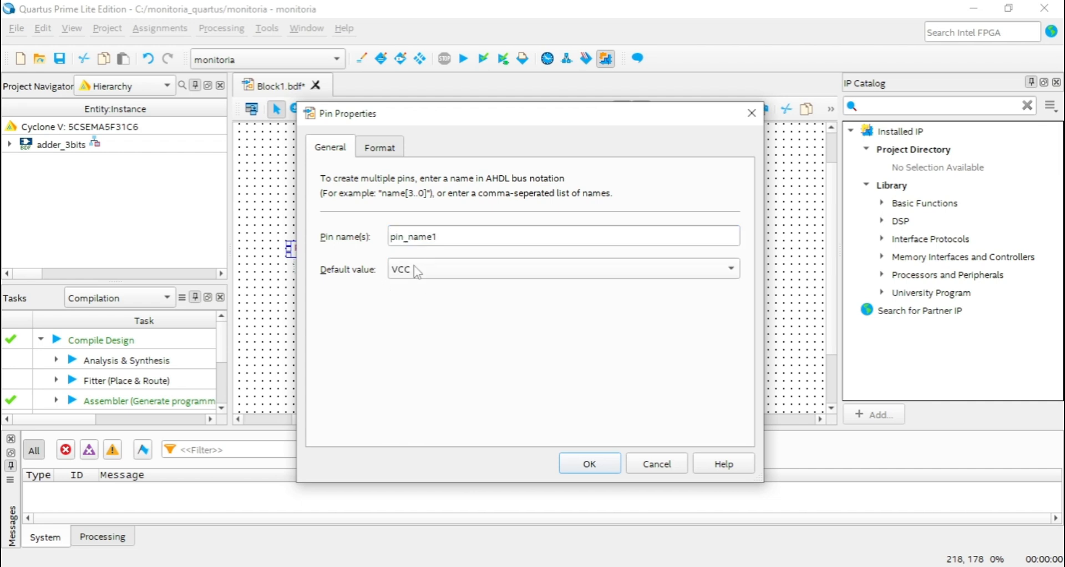
left_click_drag(452, 241, 375, 242)
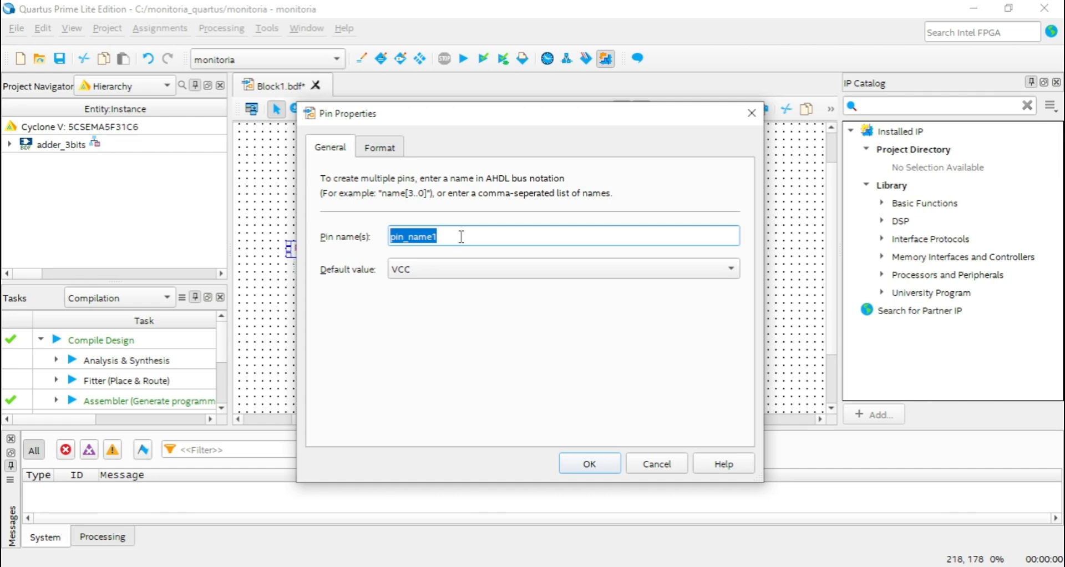
type("A")
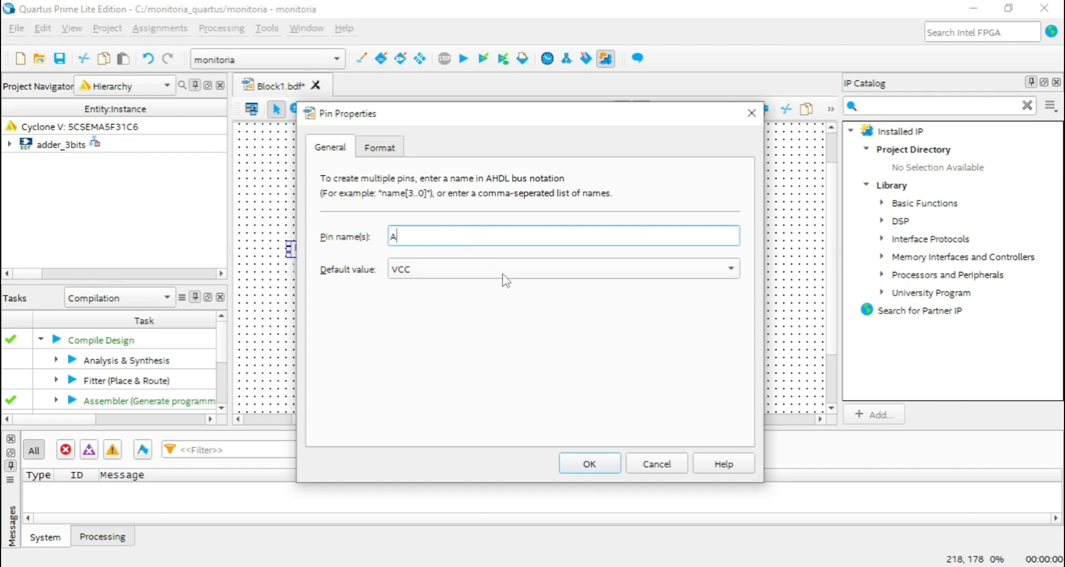
left_click(590, 464)
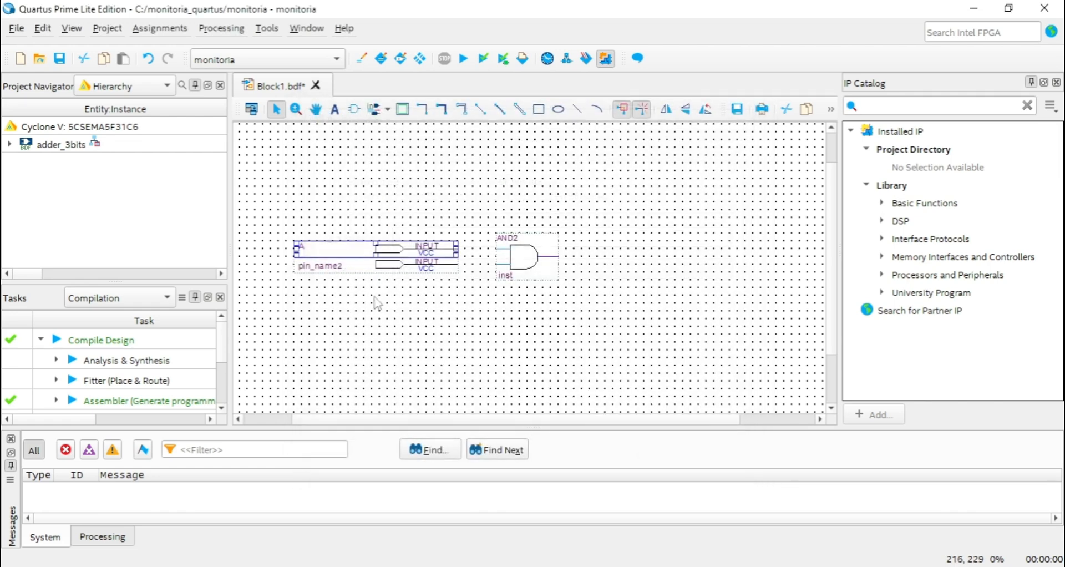
Replace the default name of the lower input pin, directly below pin A, with a single letter on the schematic.
double_click(330, 268)
left_click(354, 315)
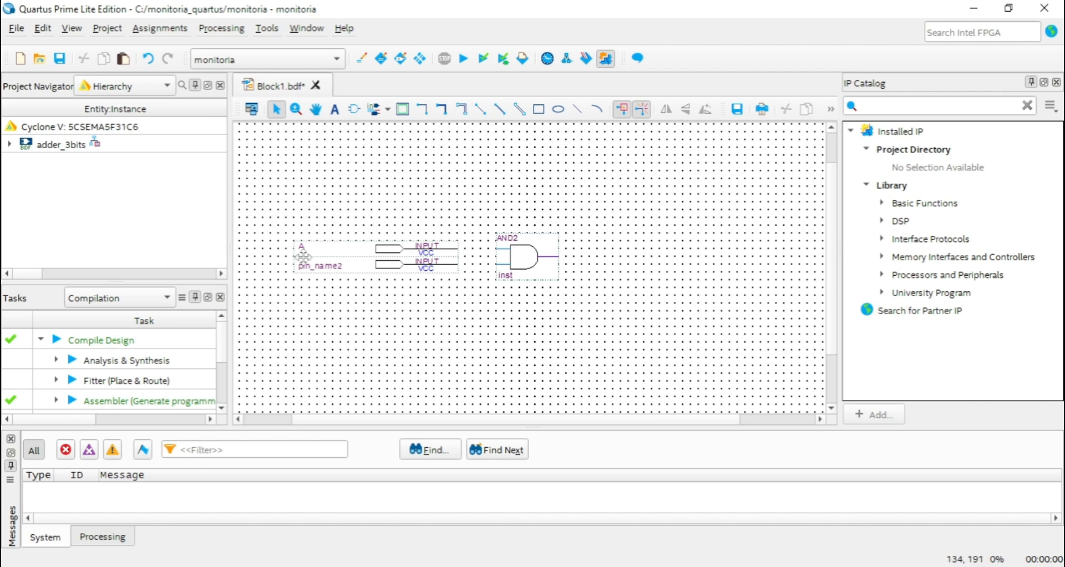
left_click(319, 267)
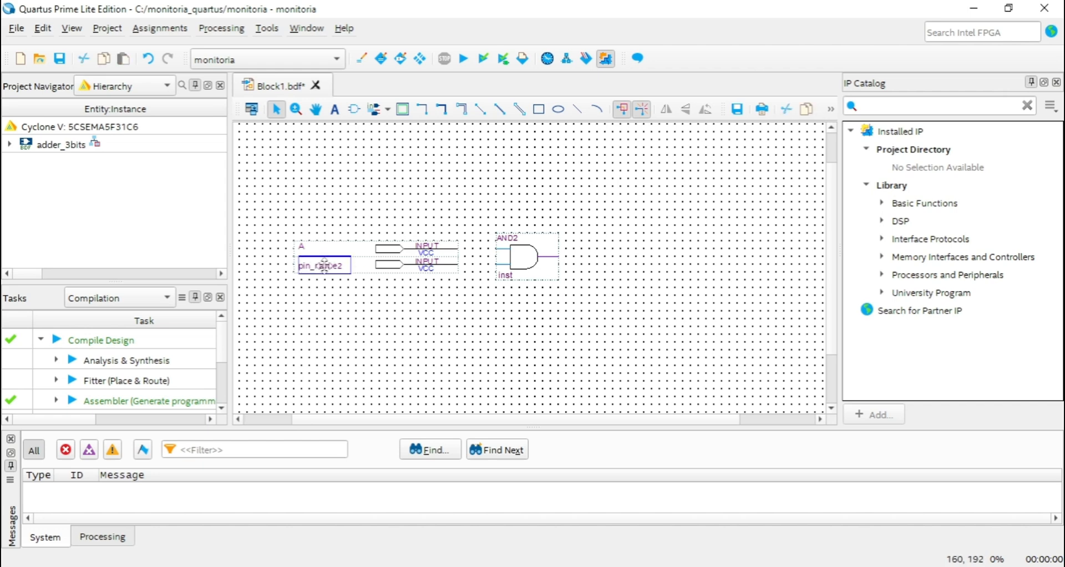
left_click(322, 265)
key("BackSpace")
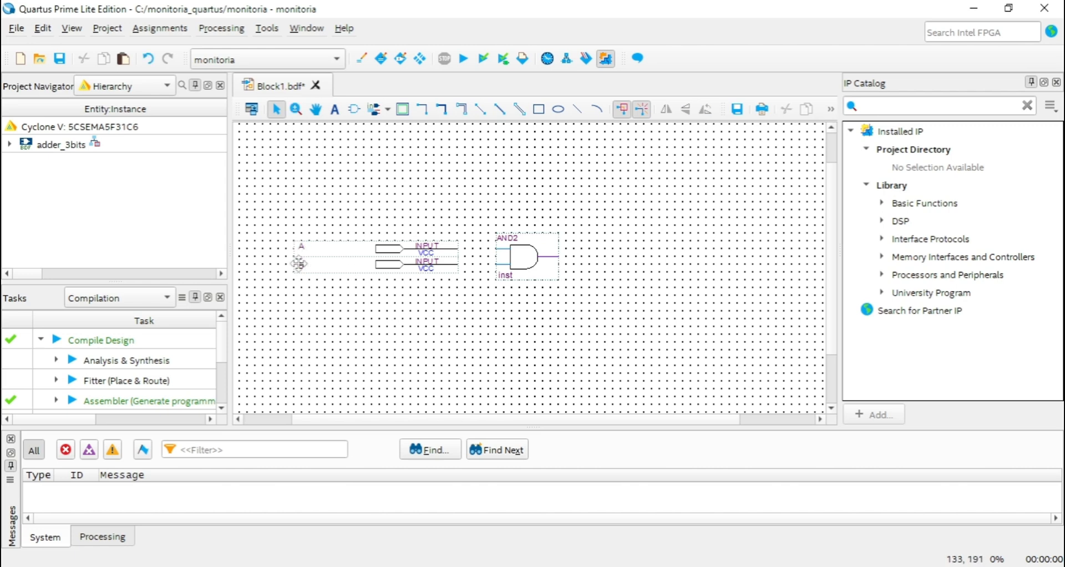
Spread the two input pins apart, moving A up and B down and both further from the AND2 gate.
left_click_drag(388, 250, 361, 223, "ctrl")
left_click_drag(391, 271, 362, 289)
left_click(450, 329)
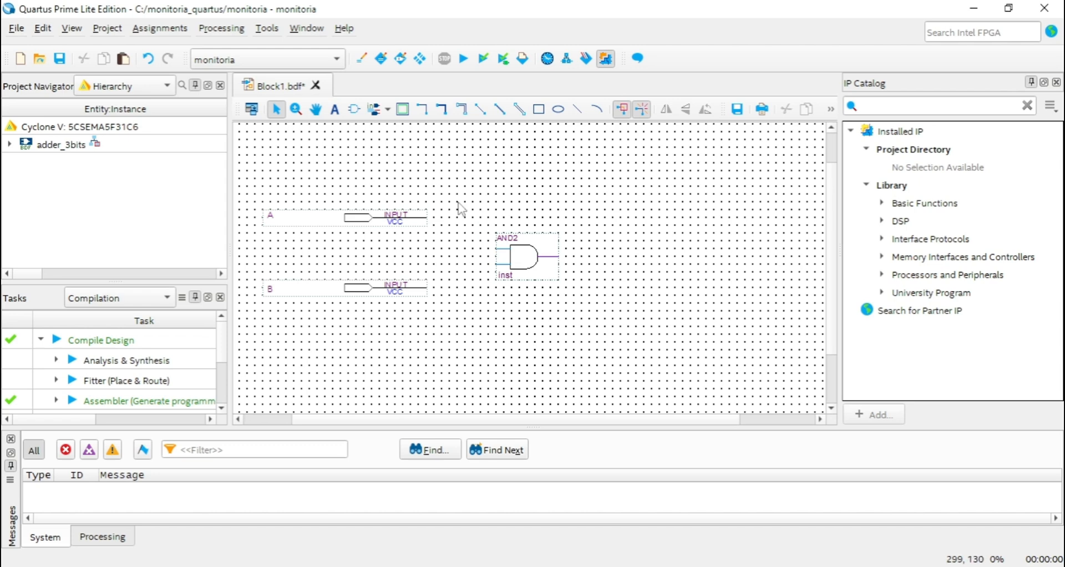
Try out the Node tool with practice wires on empty canvas and from pin A to the AND2 gate's upper input.
left_click(422, 109)
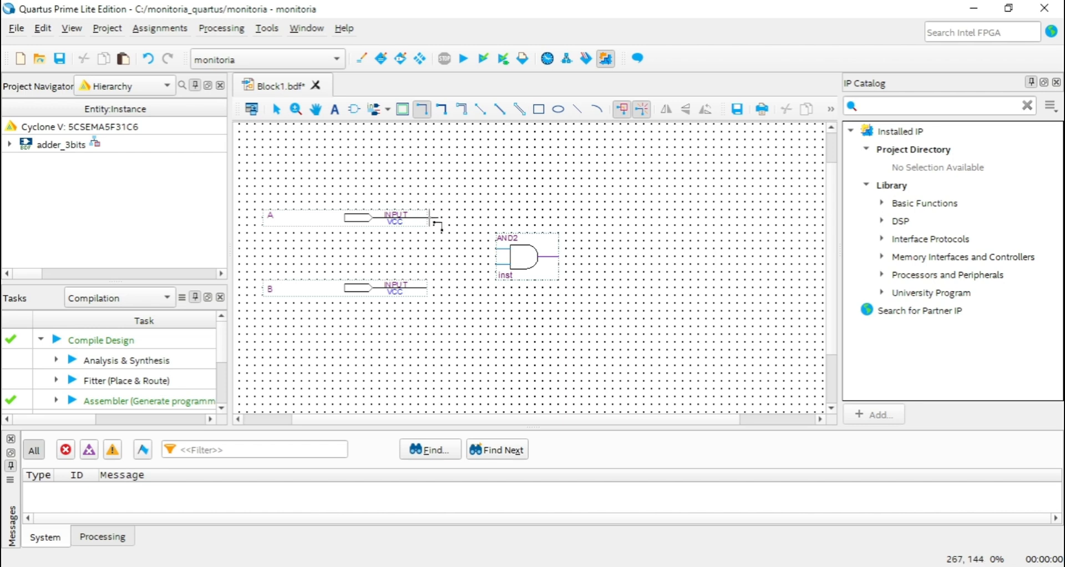
mouse_move(434, 161)
left_mouse_down()
mouse_move(619, 160)
mouse_move(658, 241)
mouse_move(722, 216)
left_mouse_up()
key("ctrl+z")
key("ctrl+z")
mouse_move(642, 233)
left_mouse_down()
mouse_move(732, 209)
mouse_move(735, 217)
left_mouse_up()
key("ctrl+z")
left_click_drag(634, 178, 652, 325)
key("ctrl+z")
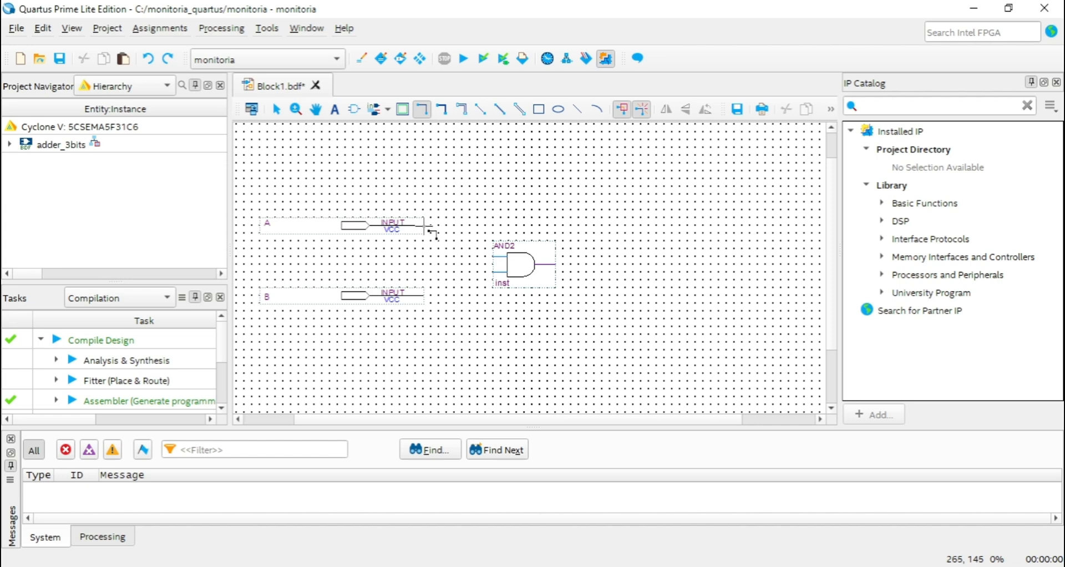
left_click_drag(428, 224, 493, 256)
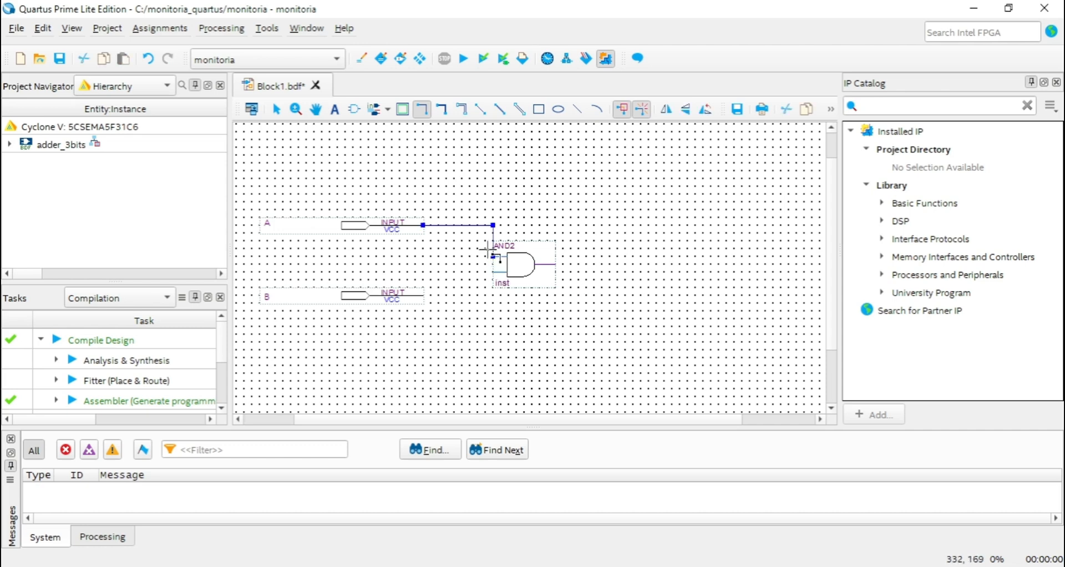
key("ctrl+z")
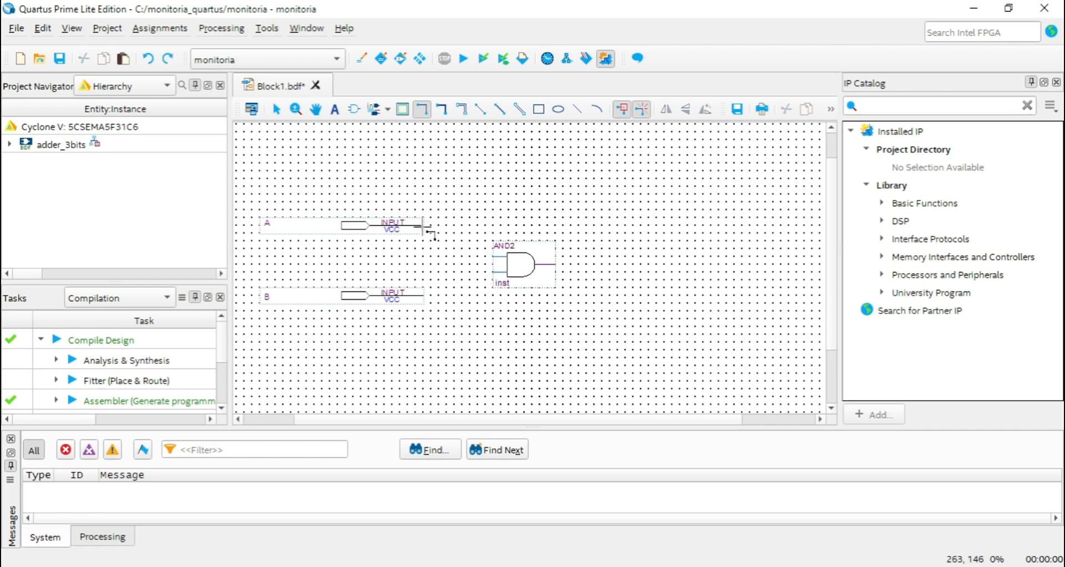
Wire pin A to the AND2 gate's upper input and pin B to its lower input, each with a bend about a third of the way.
mouse_move(425, 227)
left_mouse_down()
mouse_move(440, 226)
mouse_move(447, 256)
left_mouse_up()
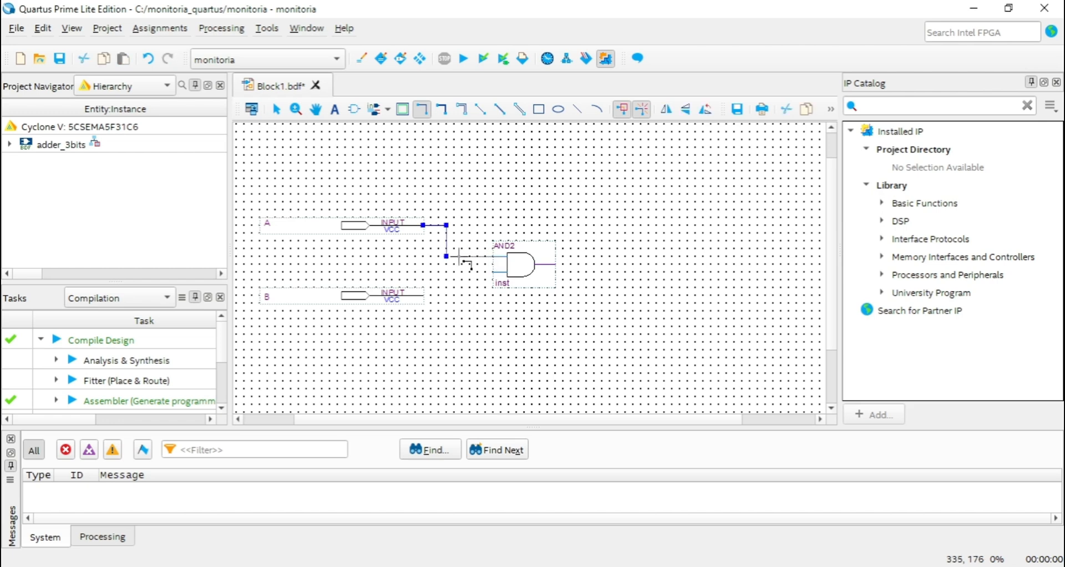
left_click_drag(447, 256, 493, 257)
left_click_drag(429, 298, 448, 273)
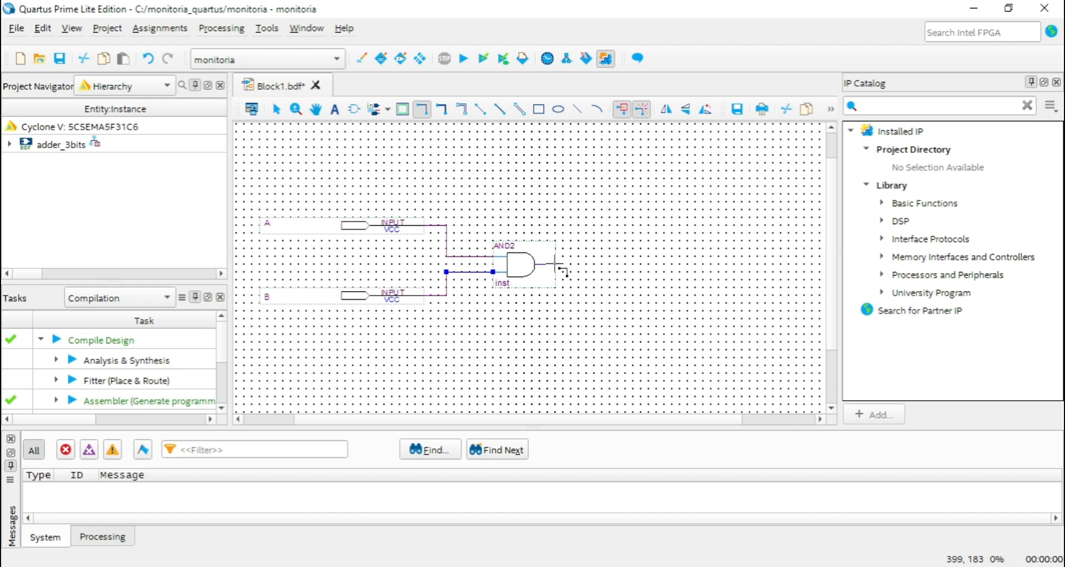
Draw a short stray wire ending between the AND2 gate's two inputs and delete it.
scroll(534, 289, "up", 3, "ctrl")
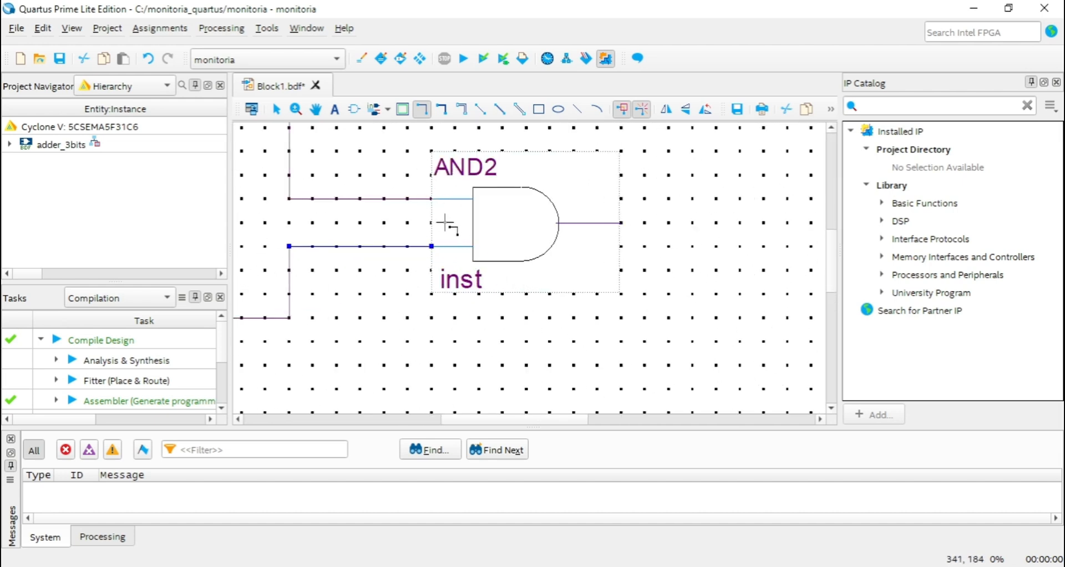
mouse_move(431, 222)
left_mouse_down()
mouse_move(384, 223)
mouse_move(429, 221)
left_mouse_up()
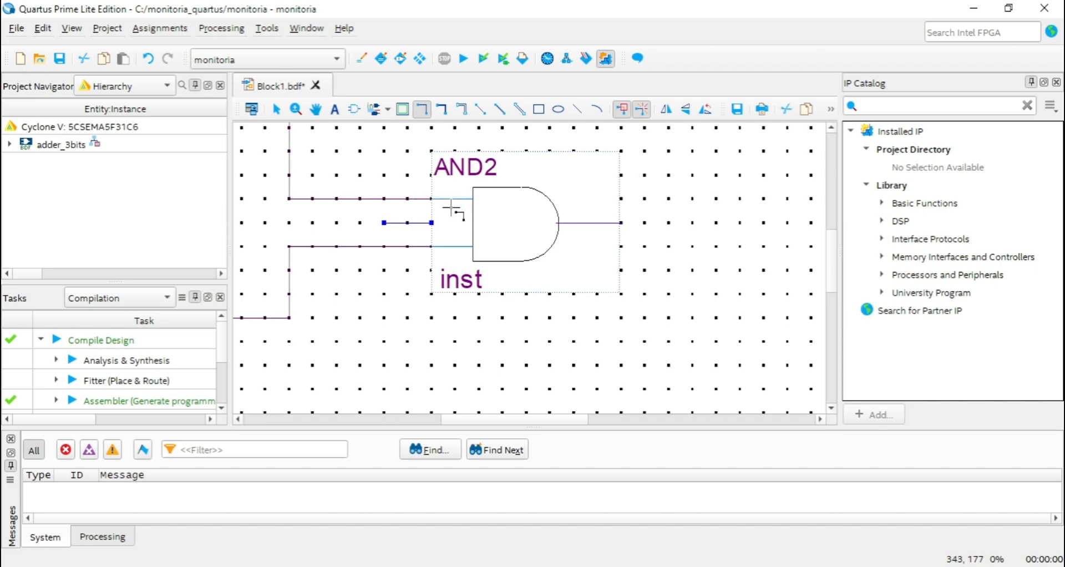
scroll(444, 217, "down", 1, "ctrl")
key("Delete")
scroll(472, 217, "down", 2, "ctrl")
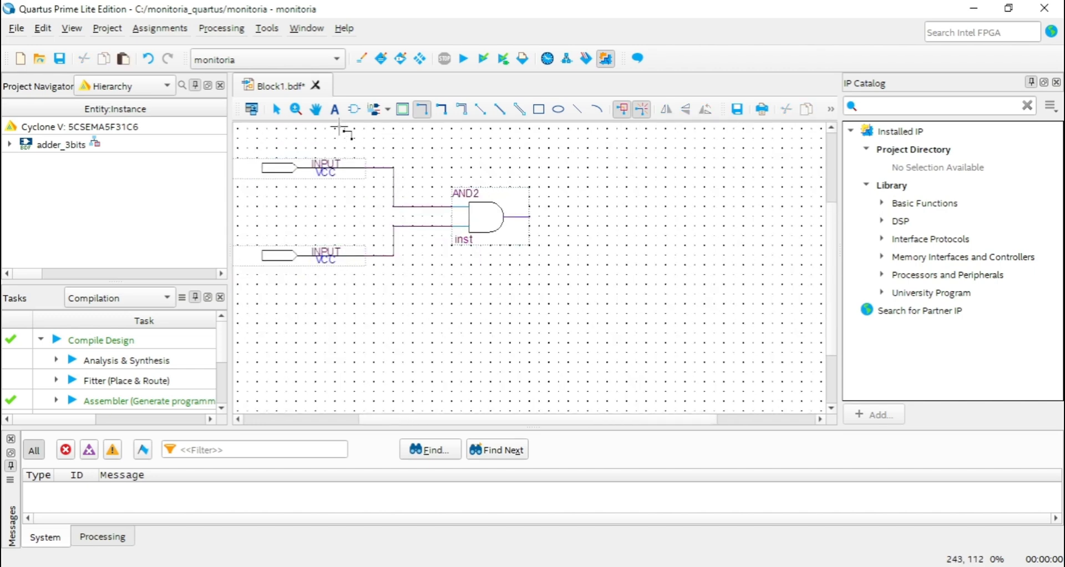
left_click(316, 109)
left_click_drag(436, 171, 520, 182)
scroll(525, 181, "down", 1, "ctrl")
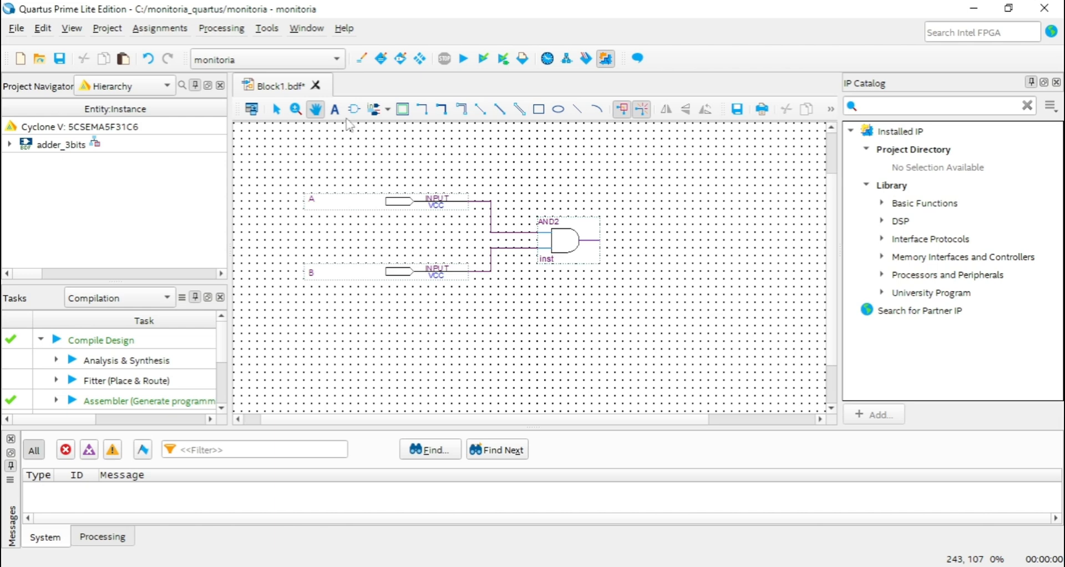
left_click(389, 110)
left_click(376, 119)
left_click(376, 113)
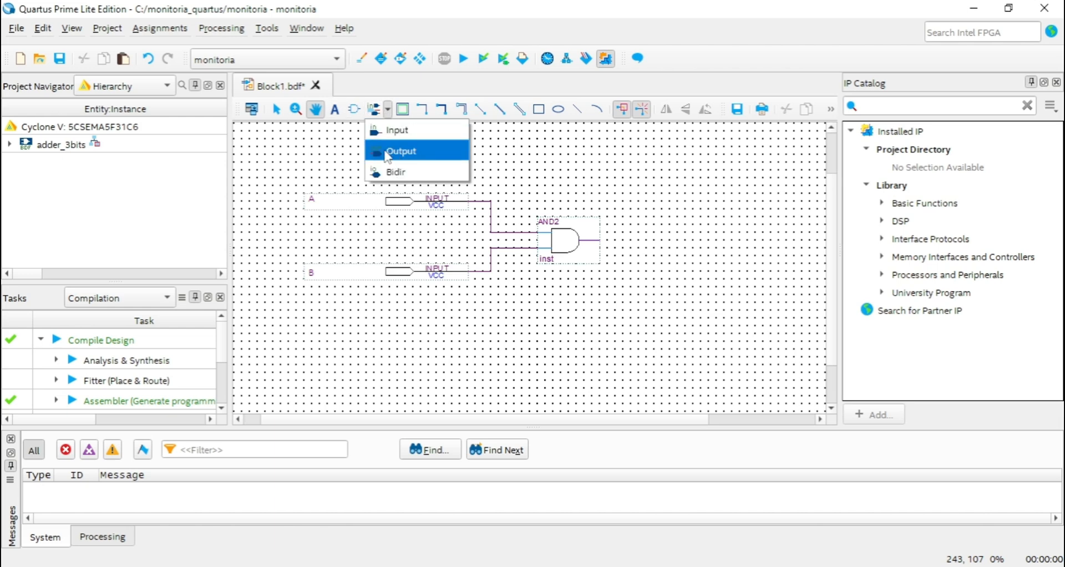
left_click(391, 154)
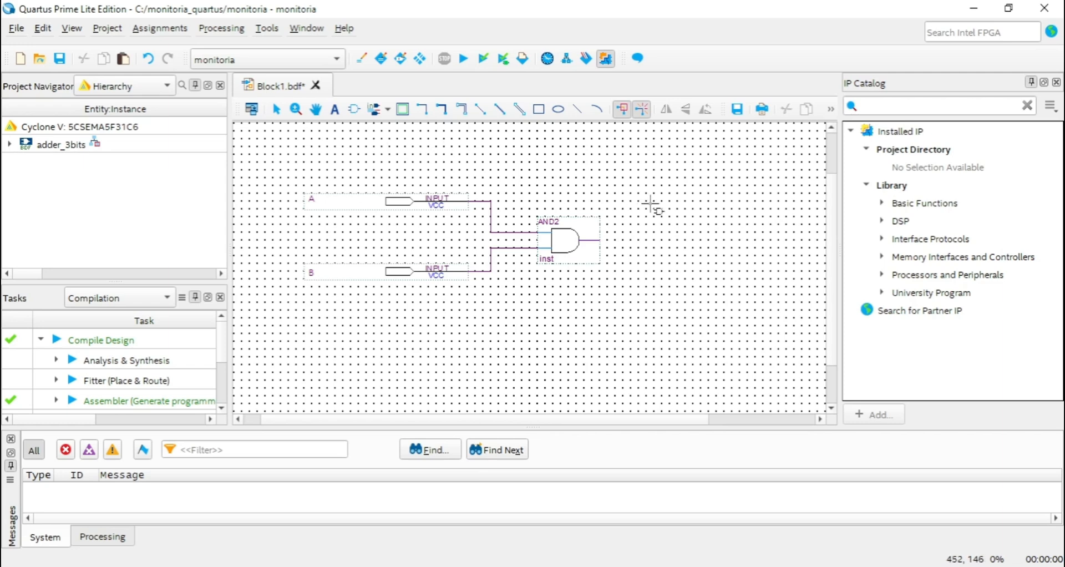
key("Escape")
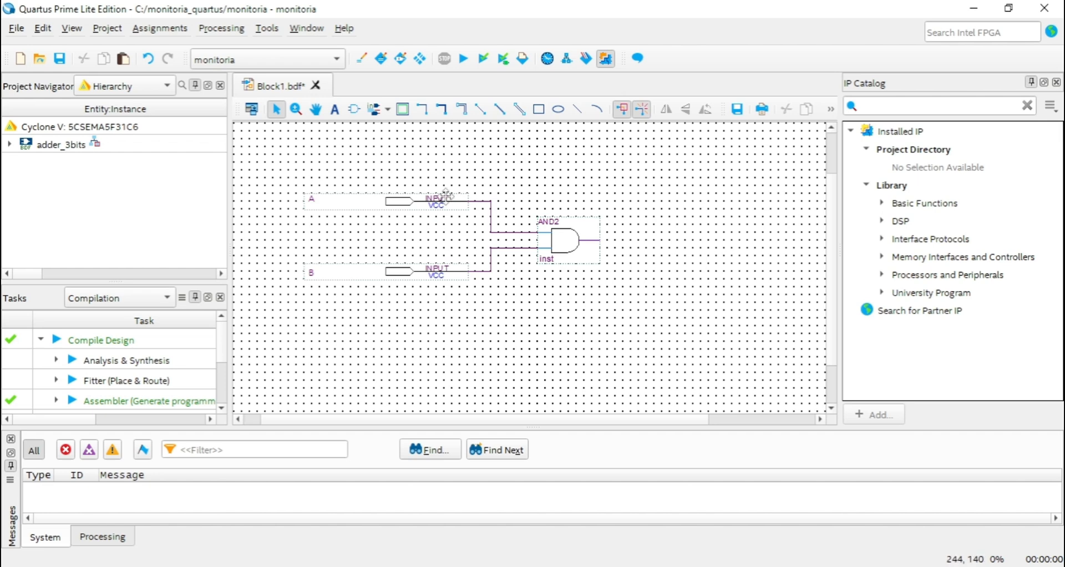
Place one output pin to the right of the AND2 gate, level with the gate's output.
left_click(388, 110)
left_click(399, 151)
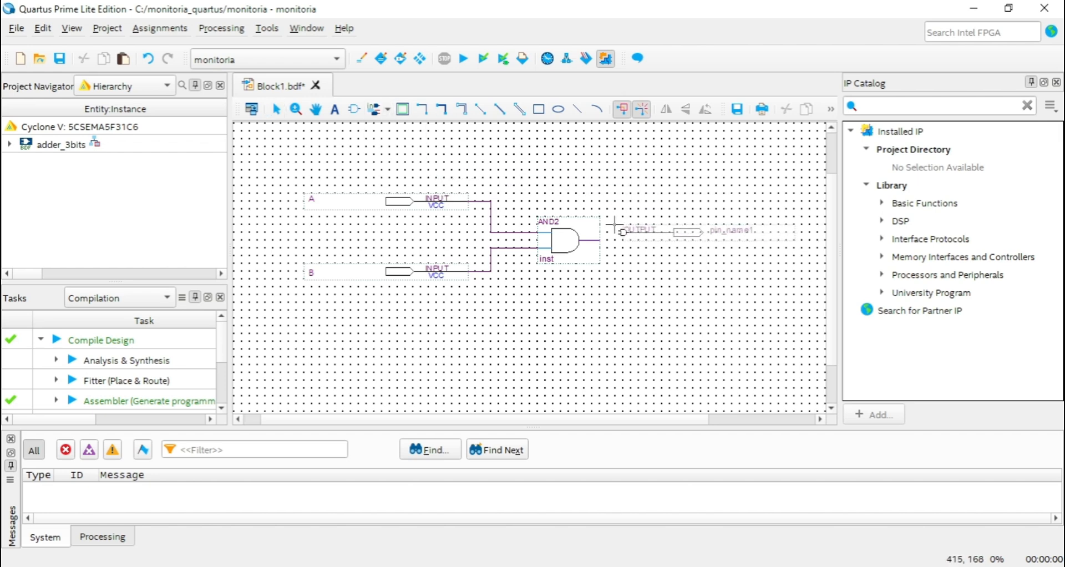
left_click(638, 231)
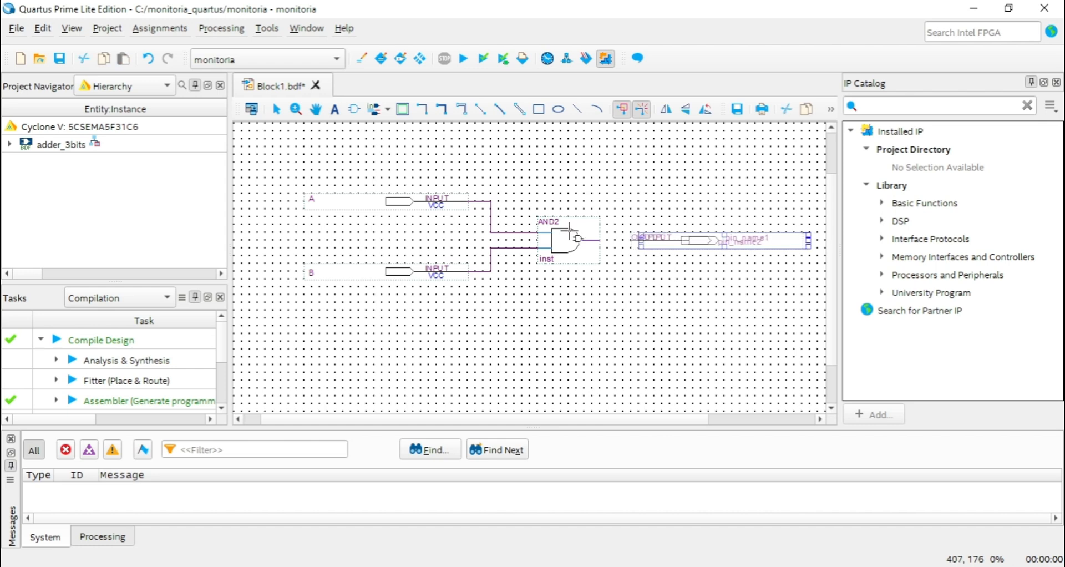
key("Escape")
Wire the AND2 gate's output straight to the output pin and return to the Selection tool.
left_click(421, 110)
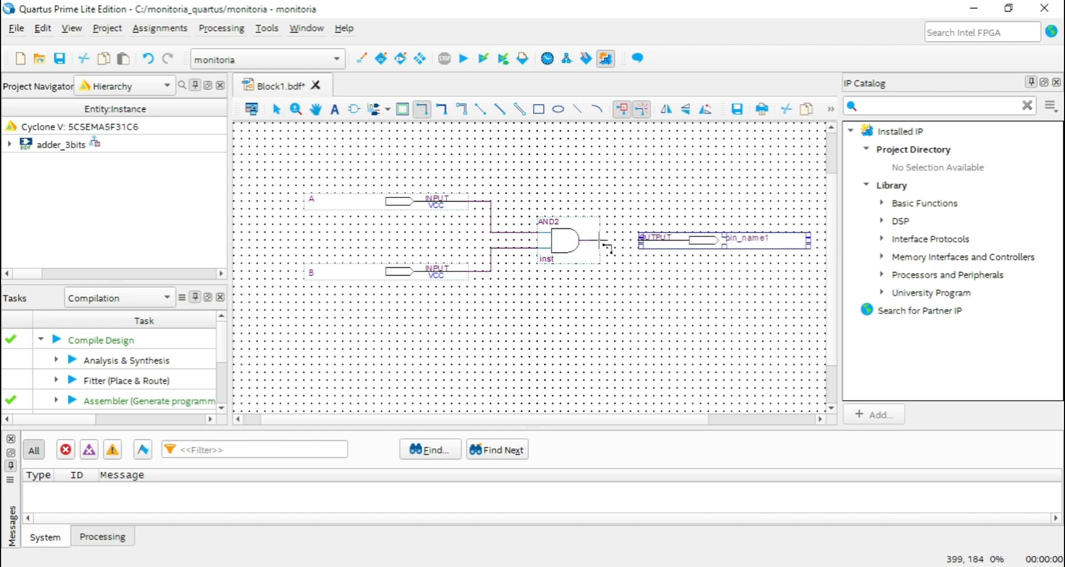
left_click_drag(621, 241, 639, 241)
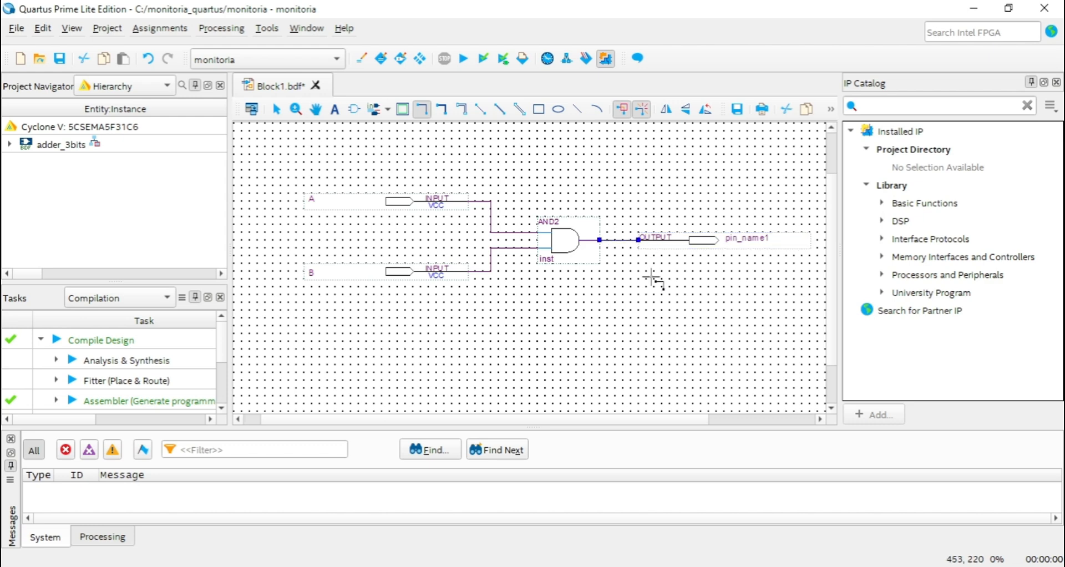
left_click(276, 109)
left_click(598, 179)
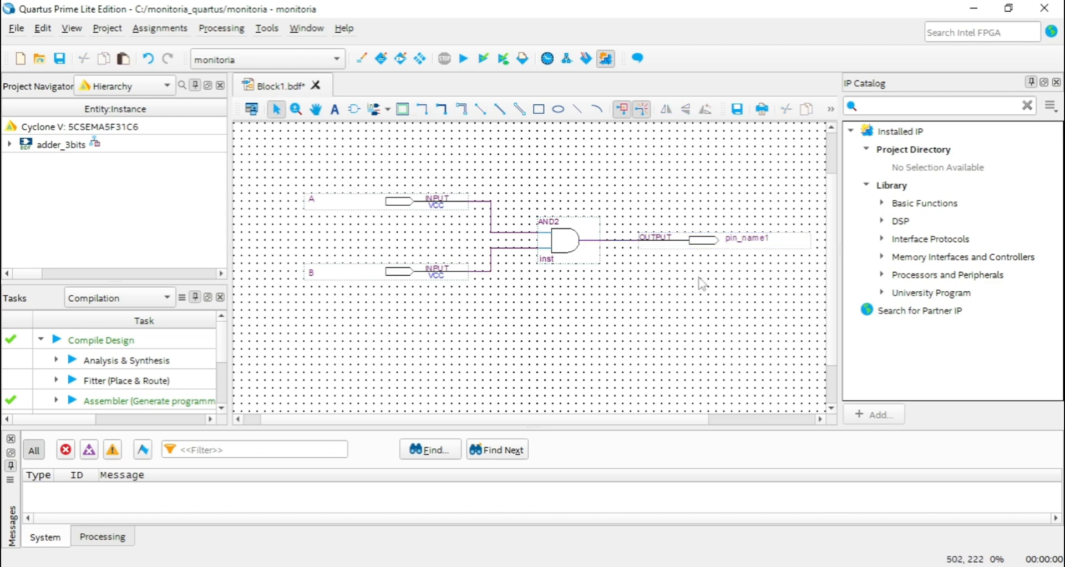
Rename the output pin to AND directly on the schematic.
scroll(544, 429, "right", 3)
double_click(668, 239)
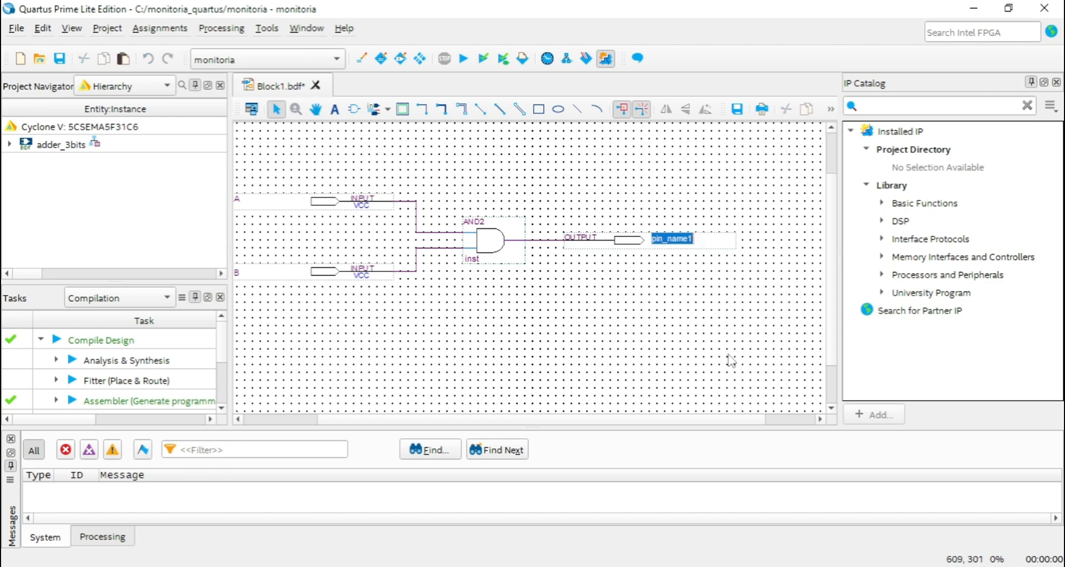
type("A")
left_click(704, 352)
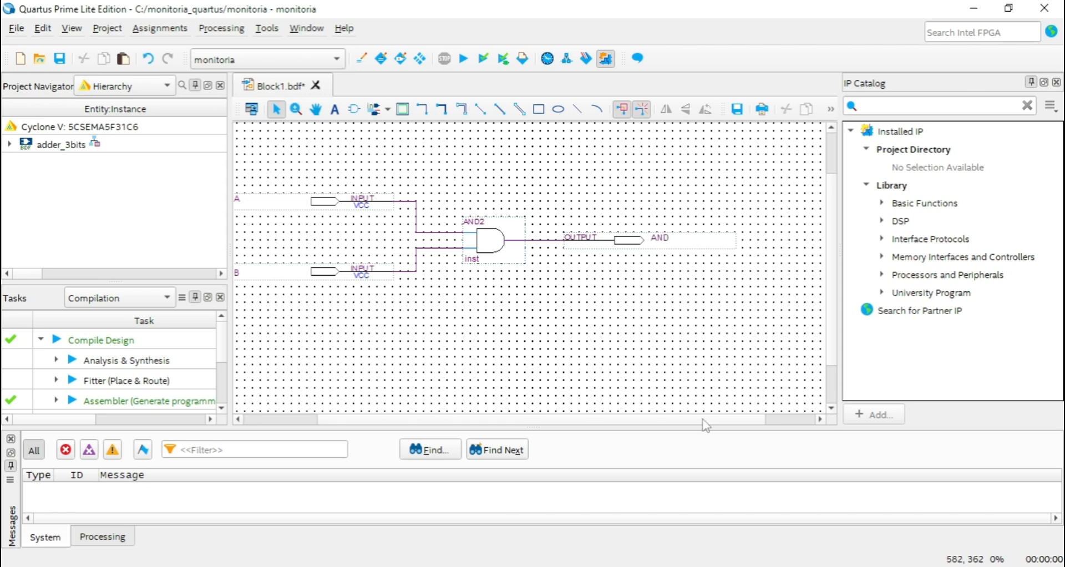
scroll(703, 420, "left", 3)
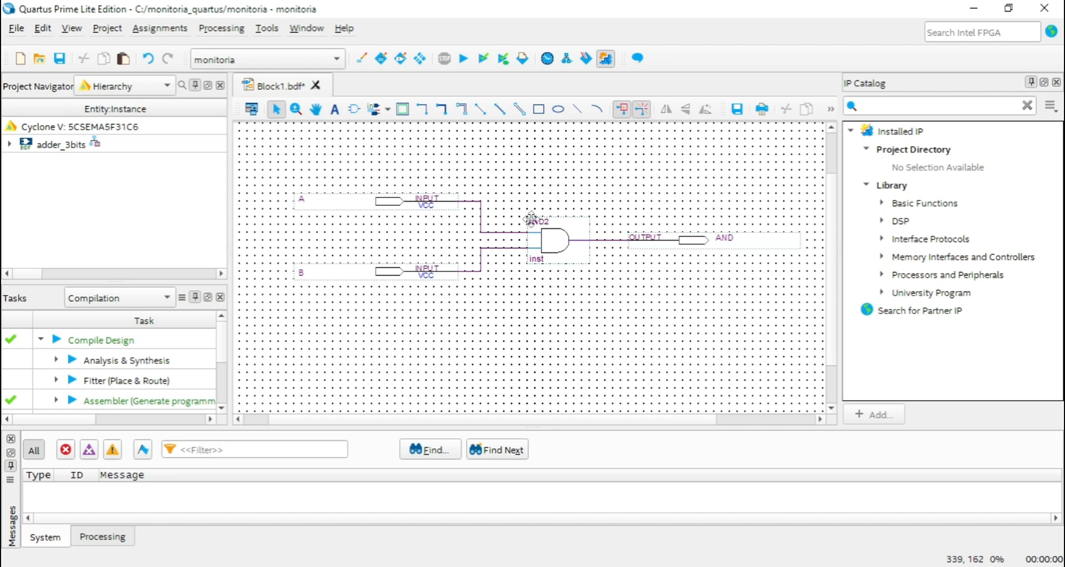
Try to replace and clear the instance name below the AND2 gate.
scroll(564, 271, "up", 1, "ctrl")
left_click(521, 202)
left_click(537, 172)
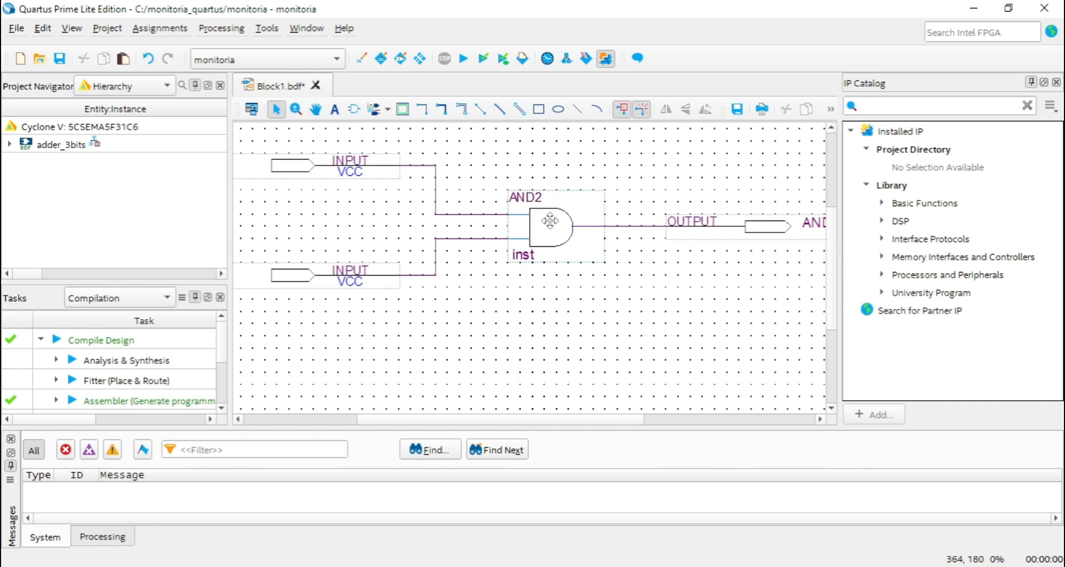
scroll(549, 222, "down", 2, "ctrl")
scroll(549, 244, "up", 2, "ctrl")
double_click(519, 240)
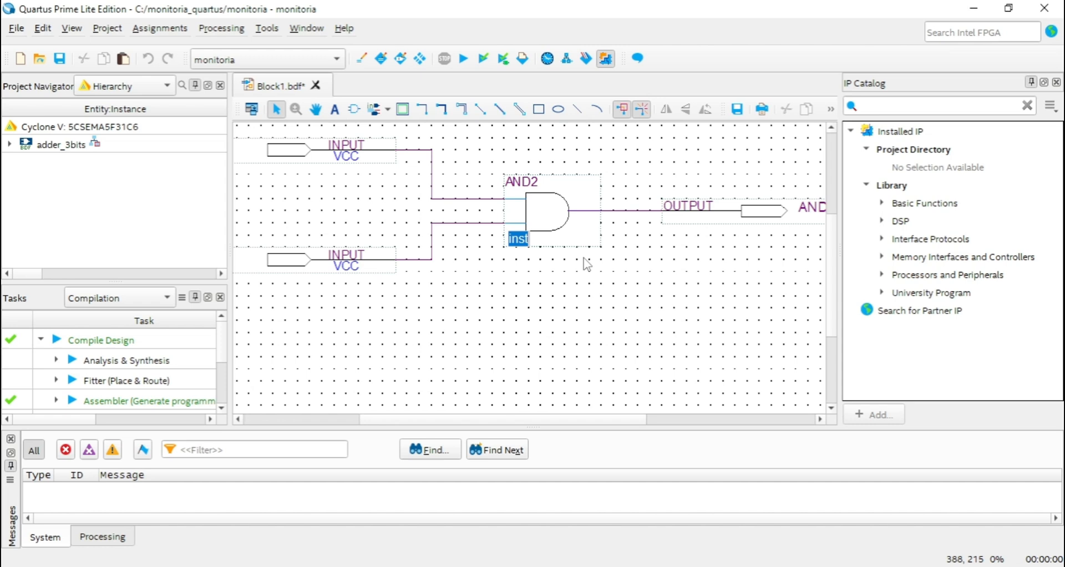
type("a")
key("BackSpace")
key("BackSpace")
key("BackSpace")
key("BackSpace")
key("BackSpace")
left_click(623, 314)
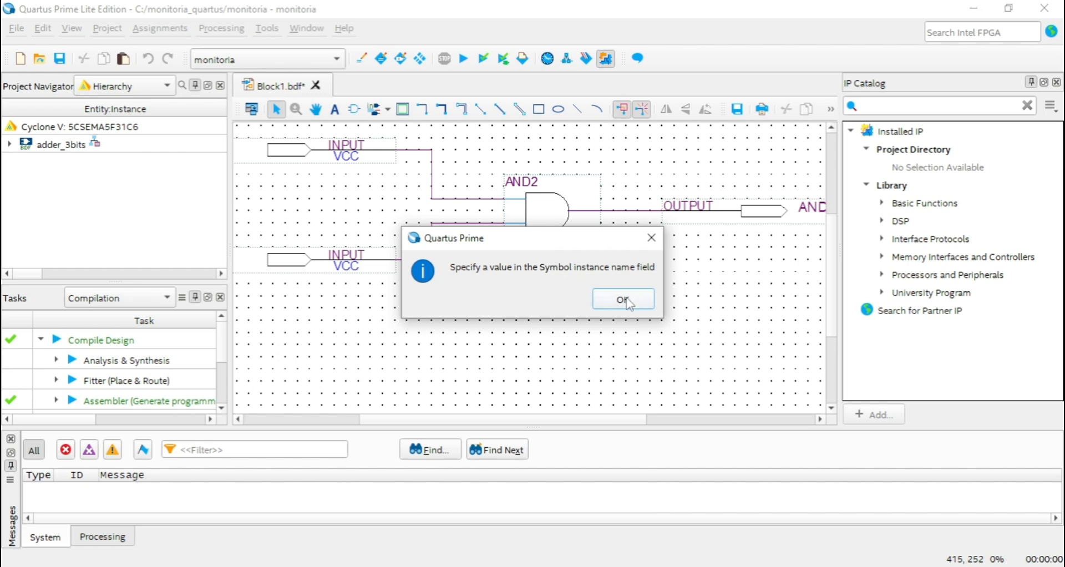
left_click(606, 295)
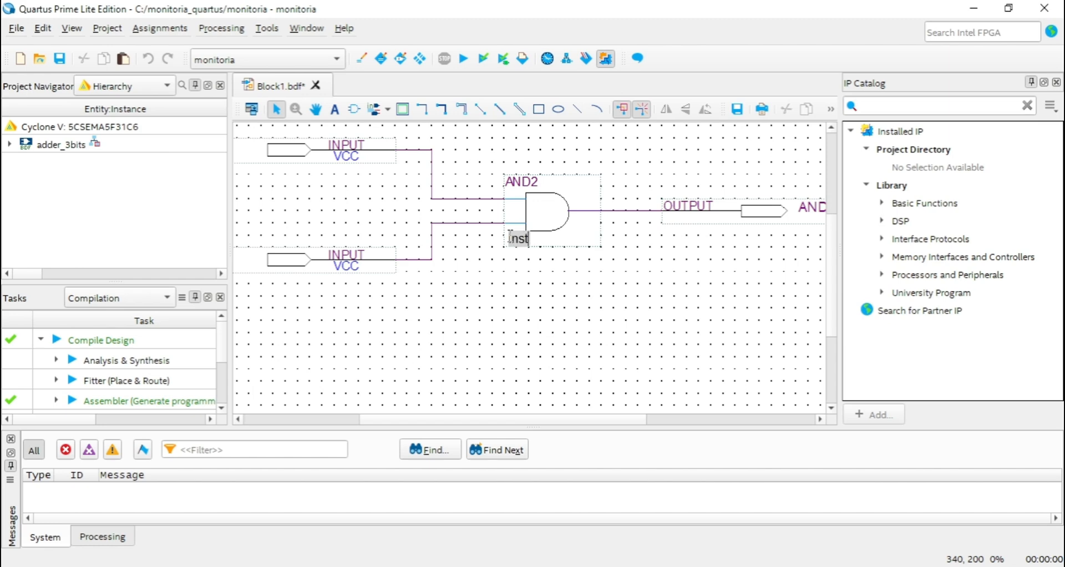
scroll(601, 293, "down", 2, "ctrl")
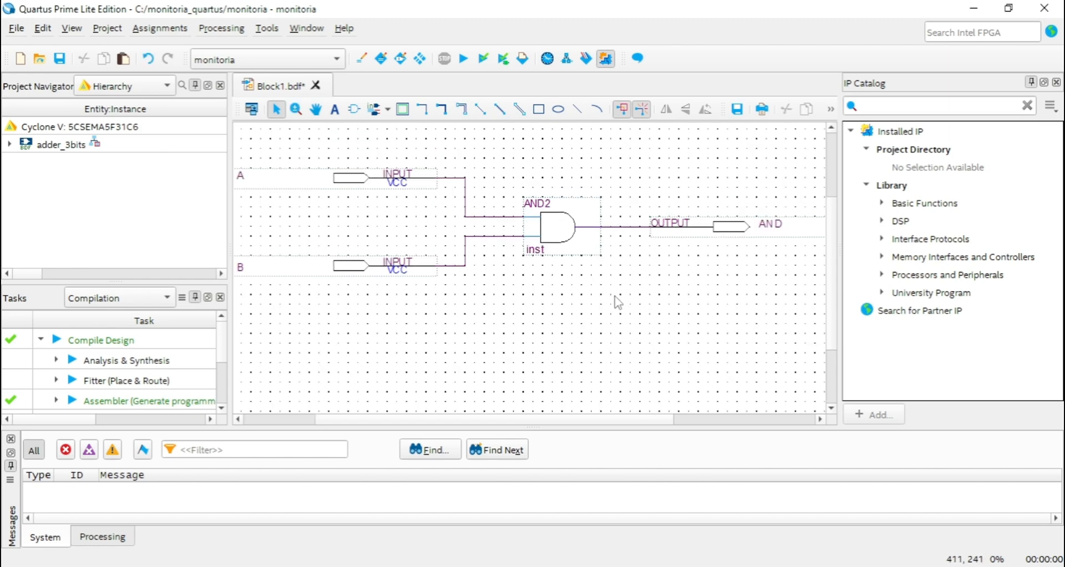
scroll(837, 265, "up", 2)
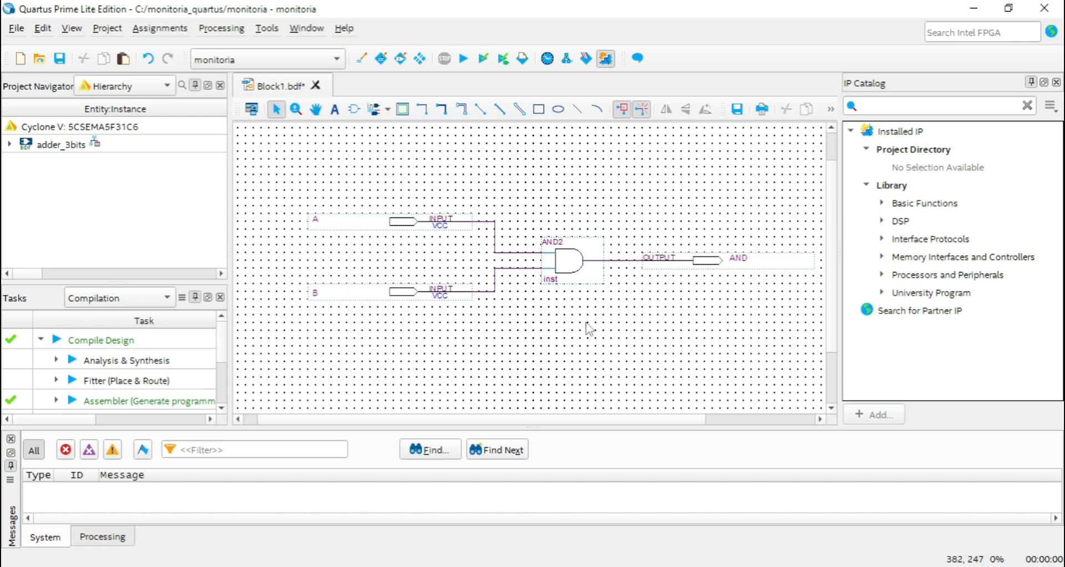
Save the schematic as portaAND in the monitoria_quartus folder, as a Block Diagram/Schematic file added to the current project.
left_click(16, 28)
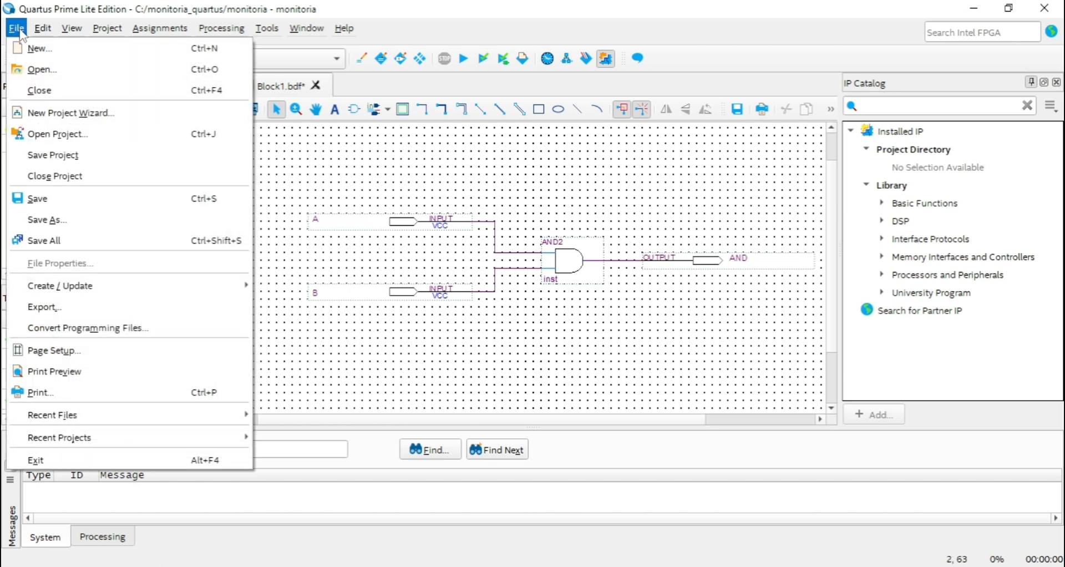
left_click(339, 145)
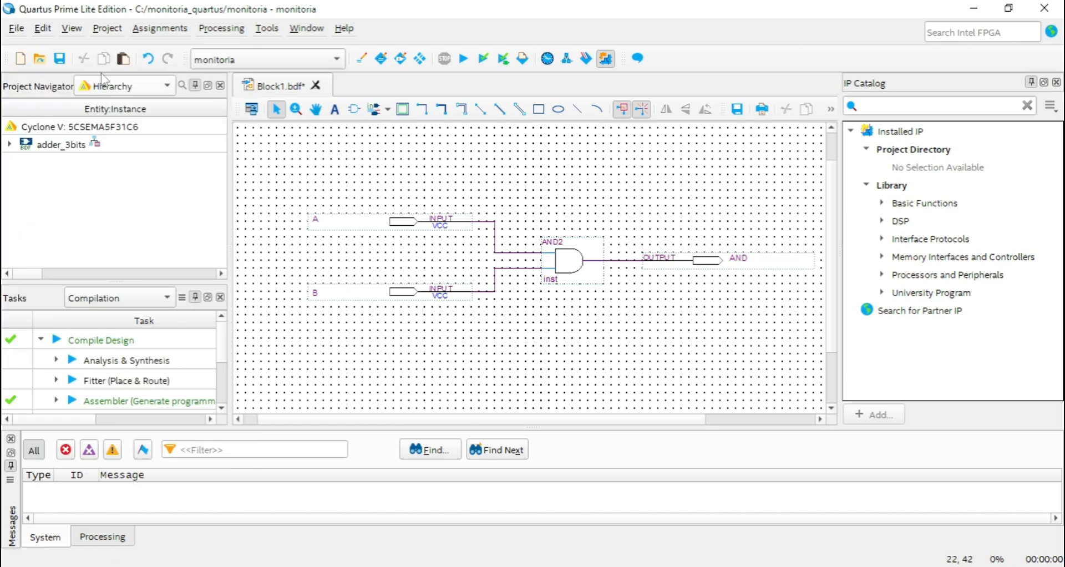
left_click(60, 60)
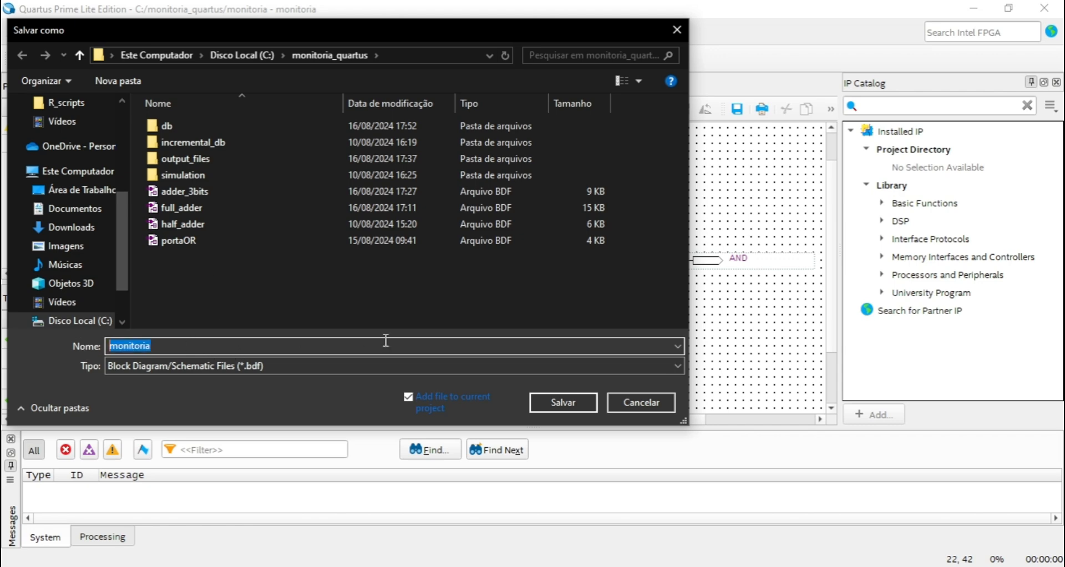
type("AN")
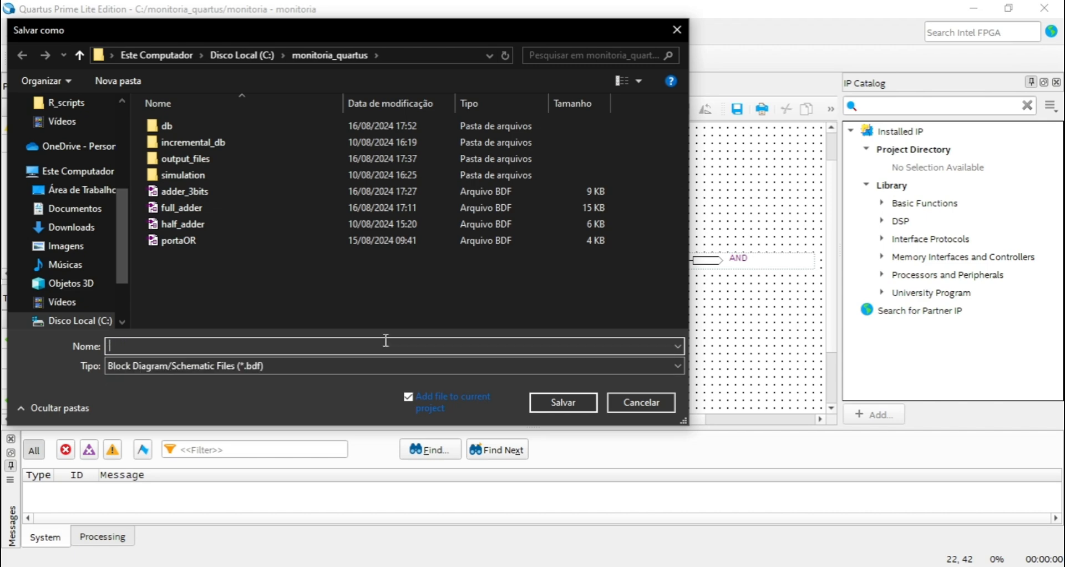
type("porta")
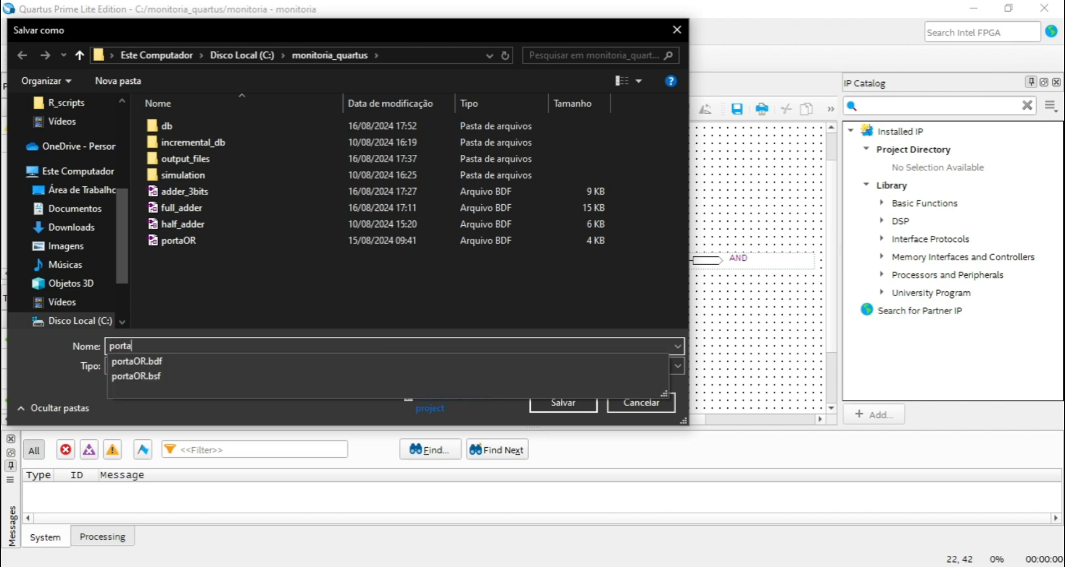
type("AND")
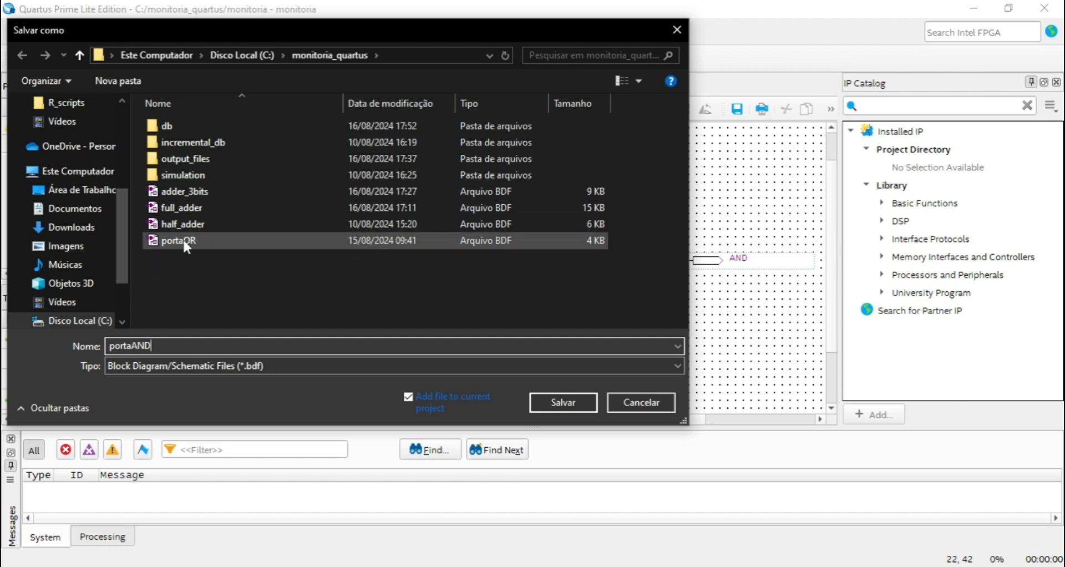
mouse_move(166, 345)
left_mouse_down()
mouse_move(51, 342)
mouse_move(82, 355)
mouse_move(187, 342)
left_mouse_up()
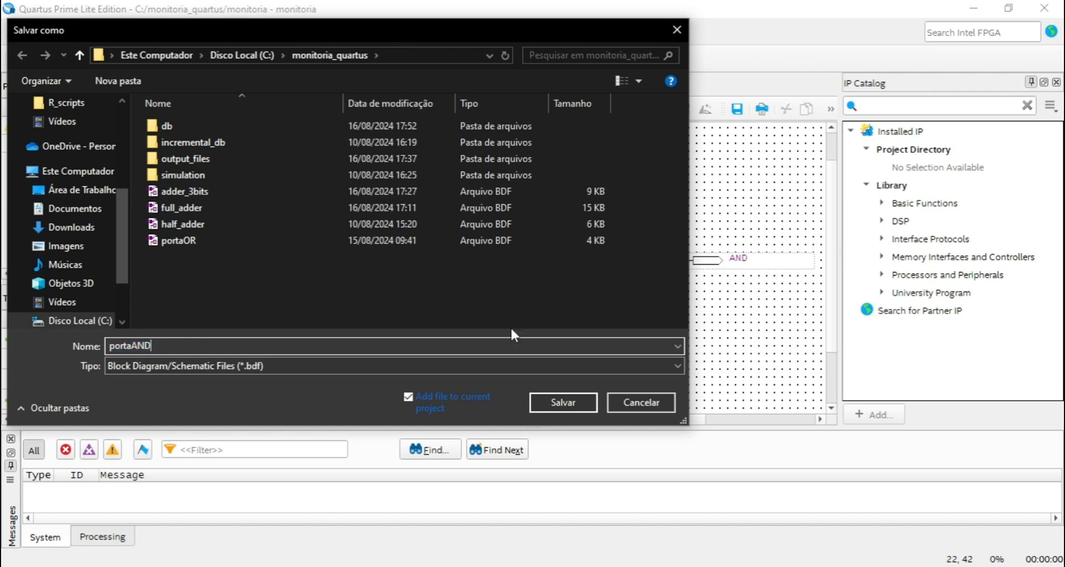
left_click(589, 398)
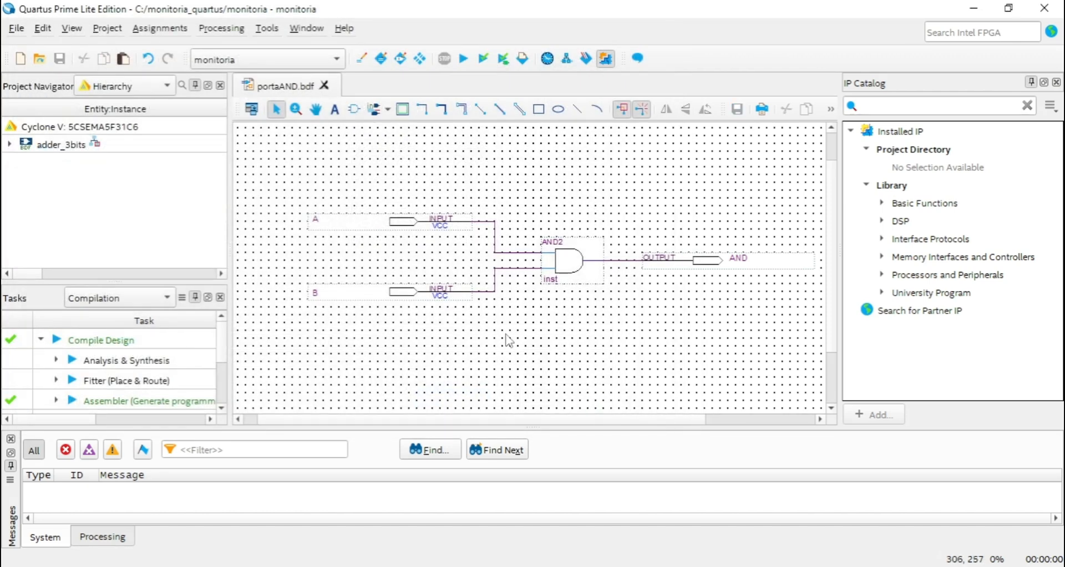
List the project's files and set portaAND.bdf as the top-level entity.
mouse_move(537, 420)
left_mouse_down()
mouse_move(552, 419)
mouse_move(535, 419)
left_mouse_up()
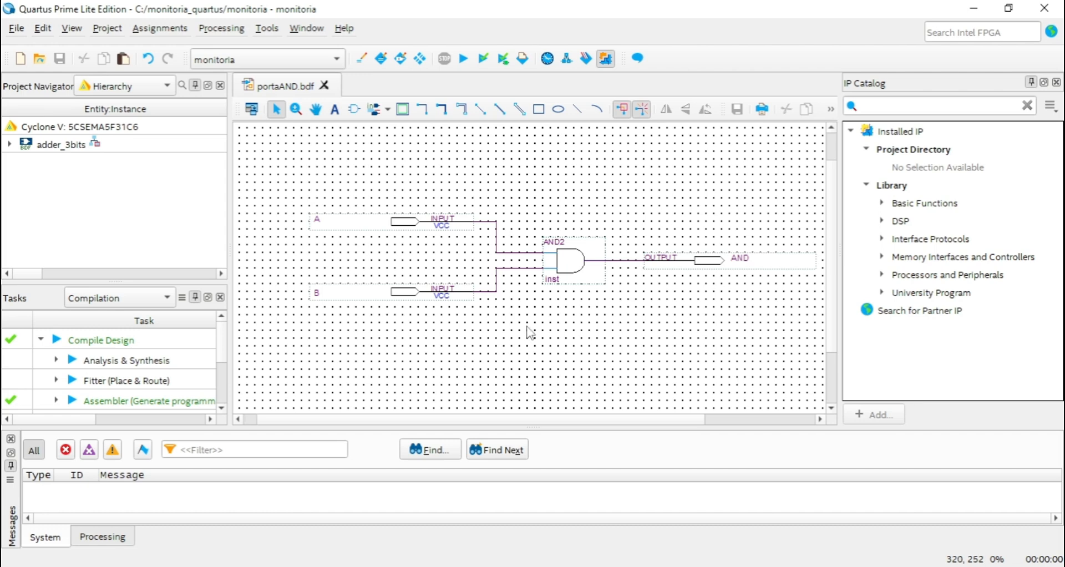
left_click(142, 89)
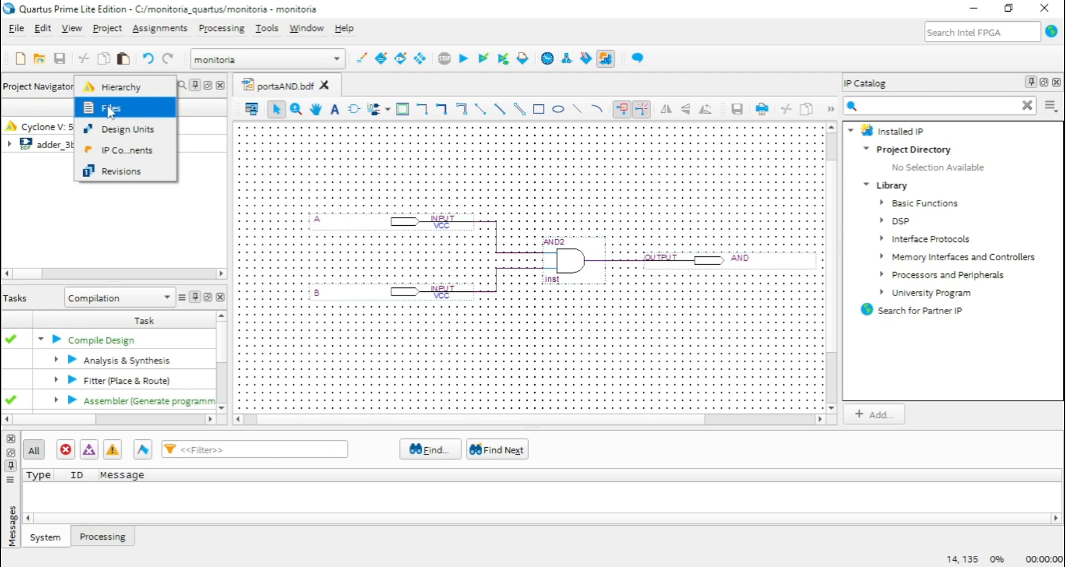
left_click(114, 118)
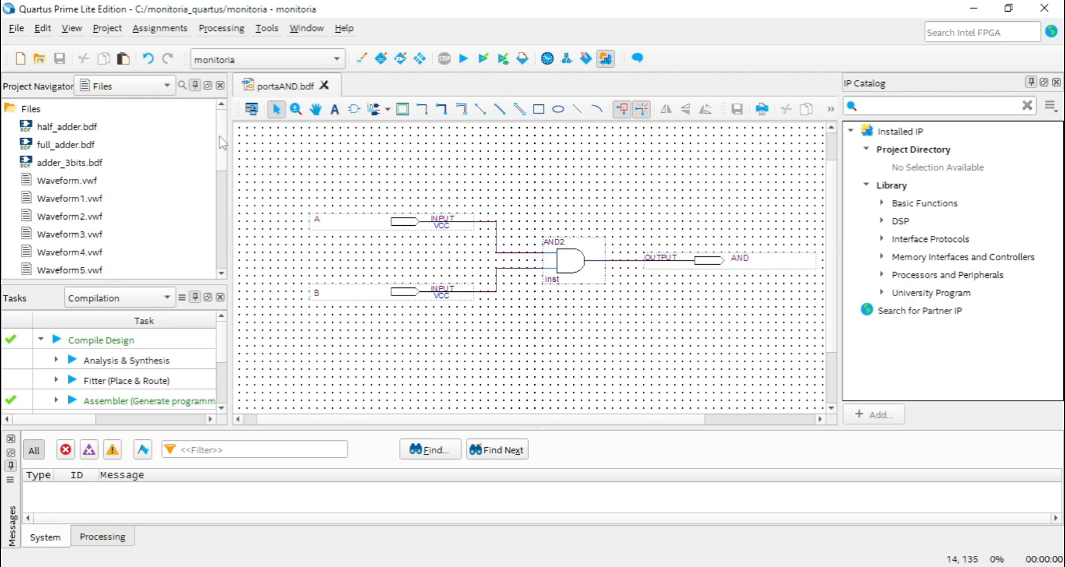
mouse_move(223, 139)
left_mouse_down()
mouse_move(227, 186)
mouse_move(223, 124)
mouse_move(230, 182)
mouse_move(224, 146)
left_mouse_up()
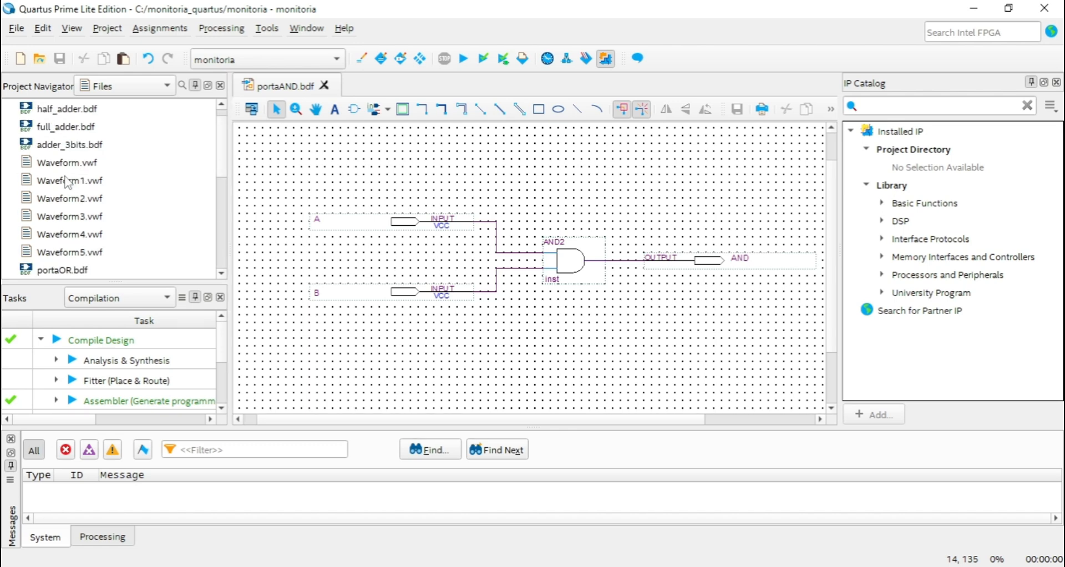
left_click_drag(225, 155, 224, 238)
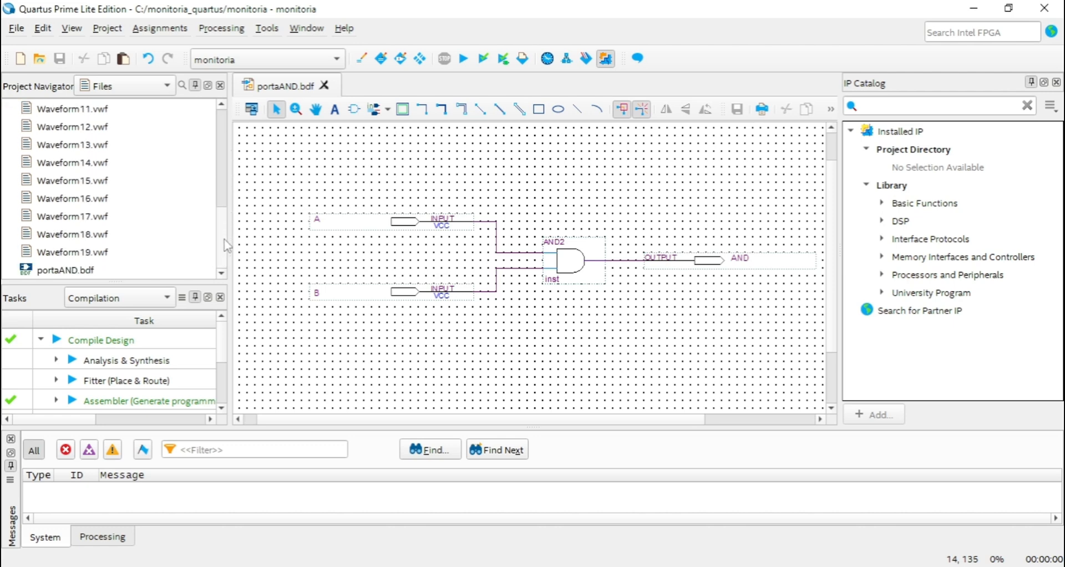
left_click(51, 268)
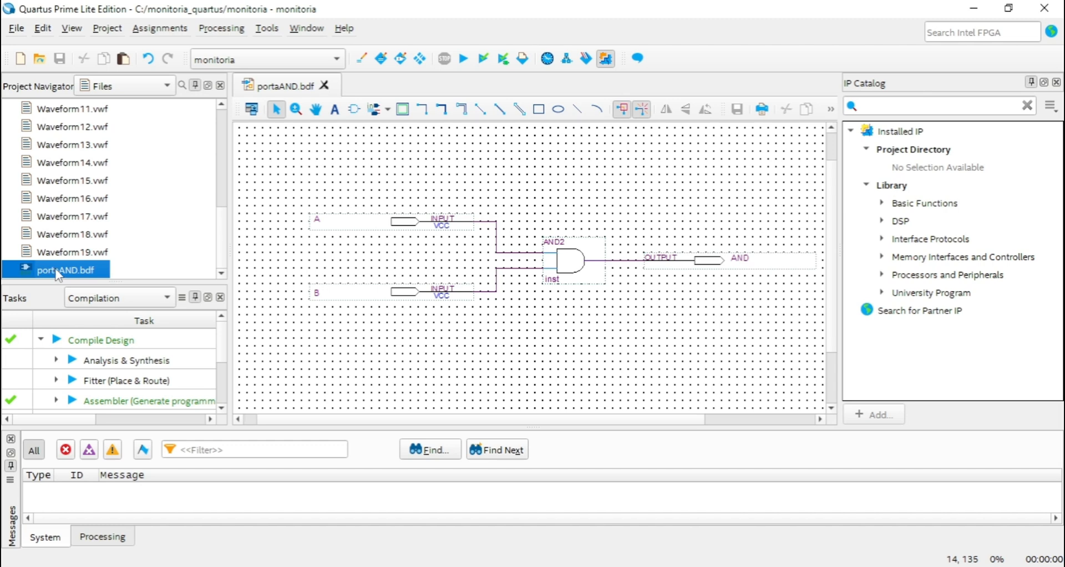
right_click(59, 276)
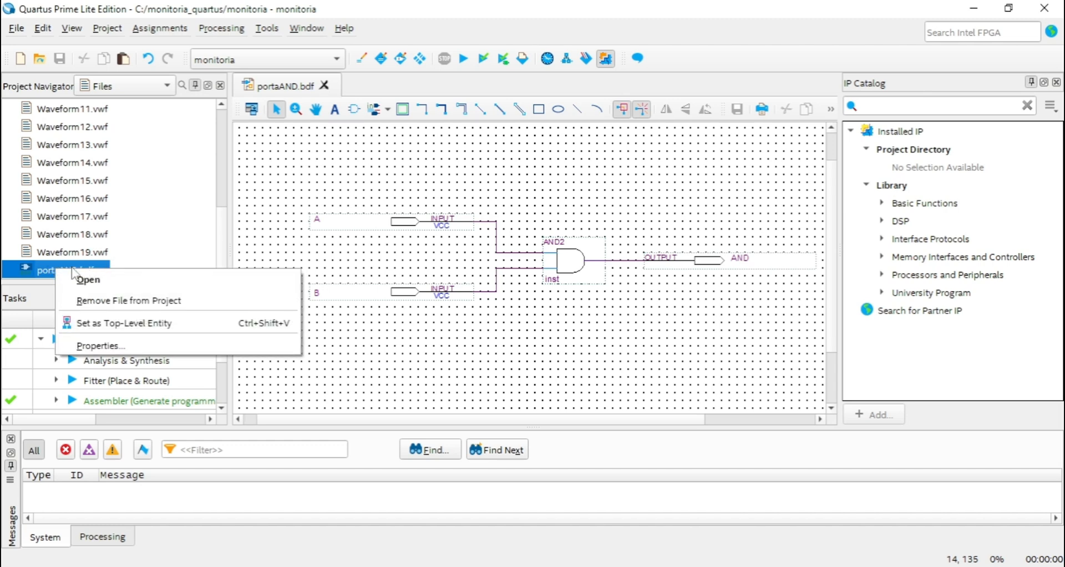
left_click(52, 272)
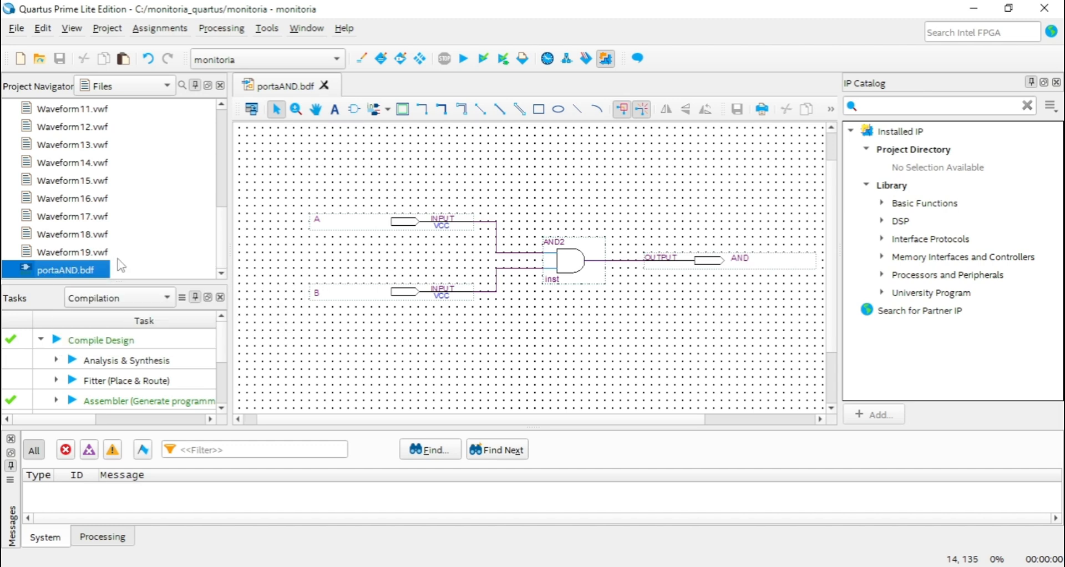
right_click(60, 274)
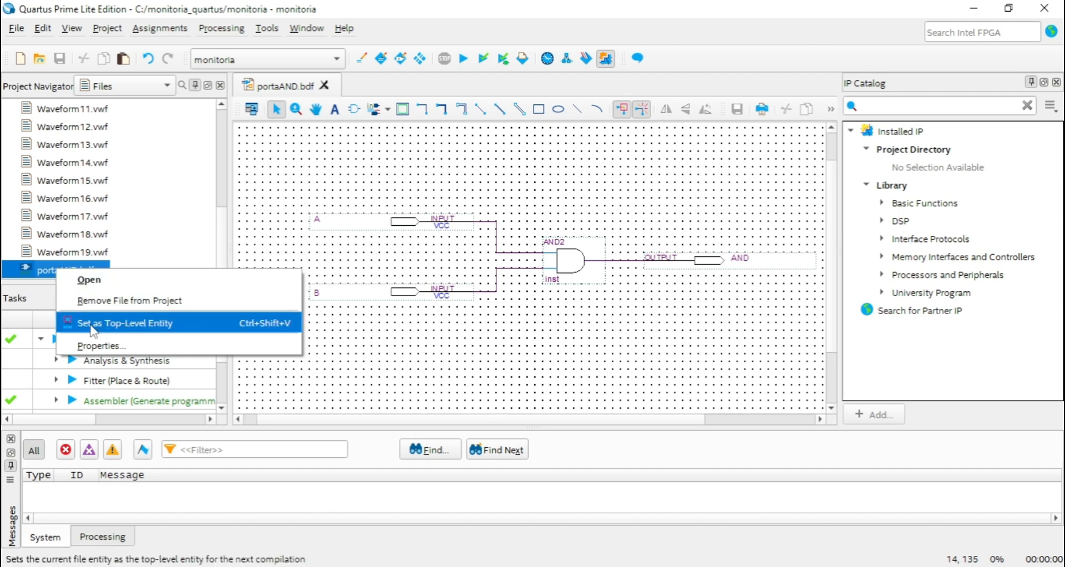
left_click(163, 326)
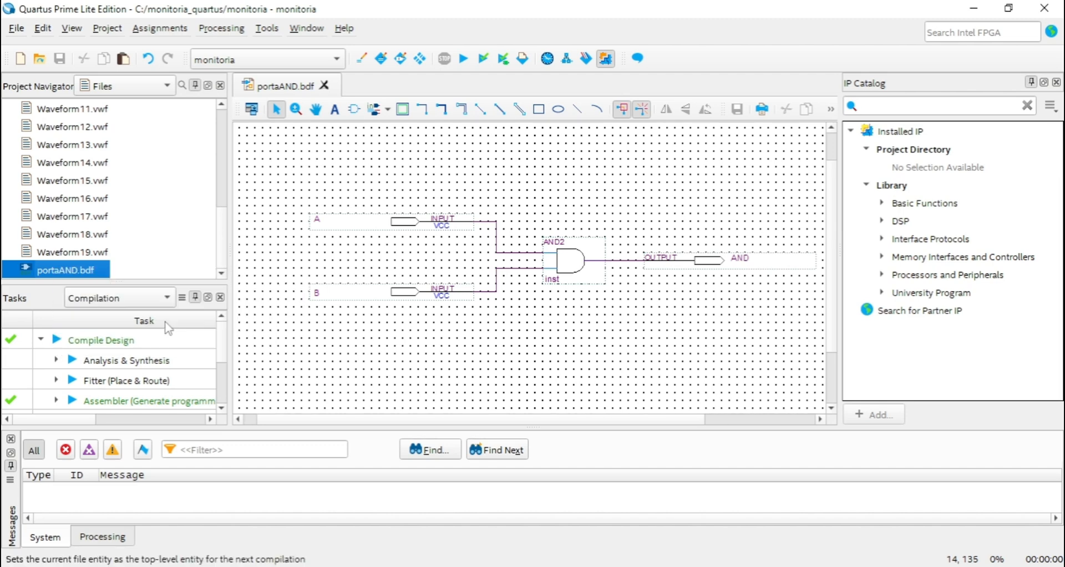
Switch the Project Navigator back to the Hierarchy view.
scroll(177, 169, "up", 10)
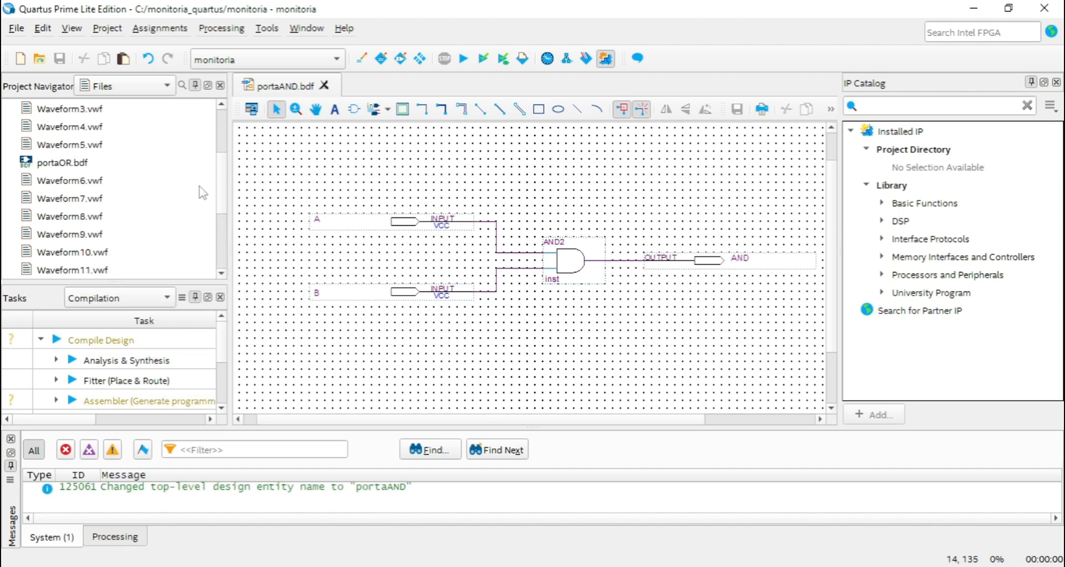
left_click(160, 88)
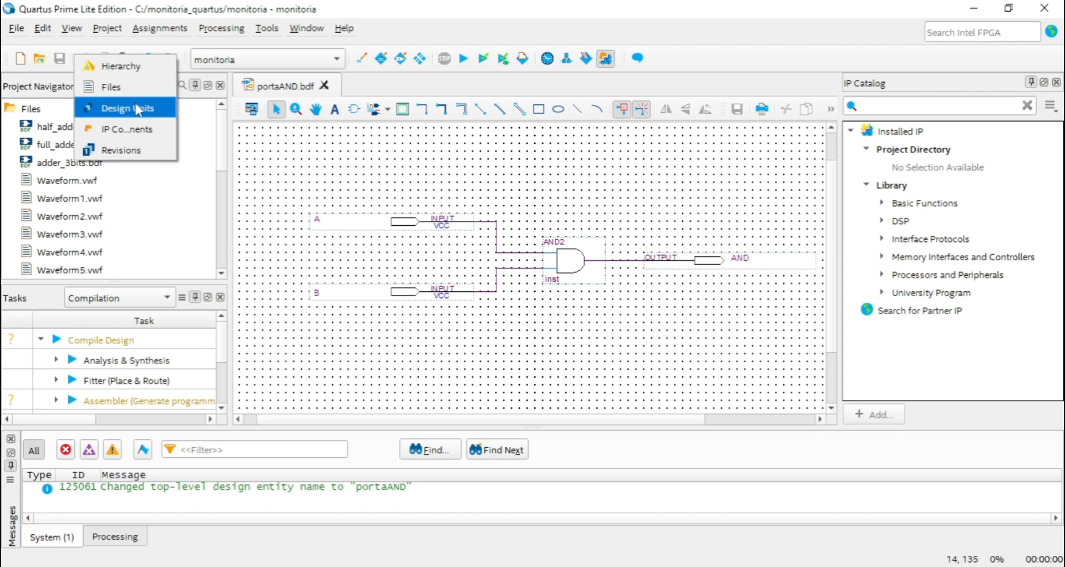
left_click(138, 67)
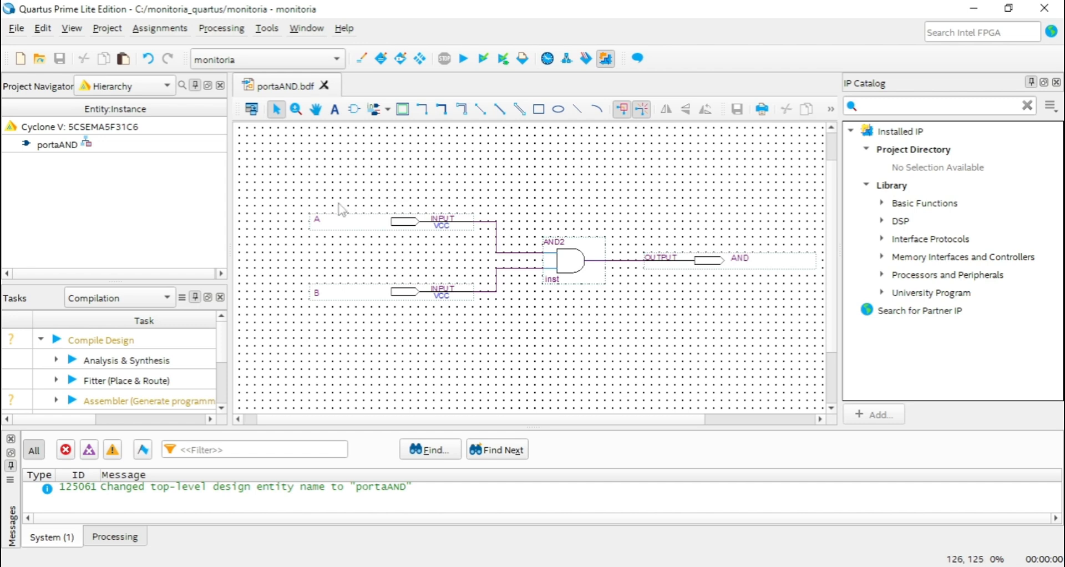
Run the full Compile Design flow for portaAND and return to its schematic.
left_click(56, 342)
double_click(58, 344)
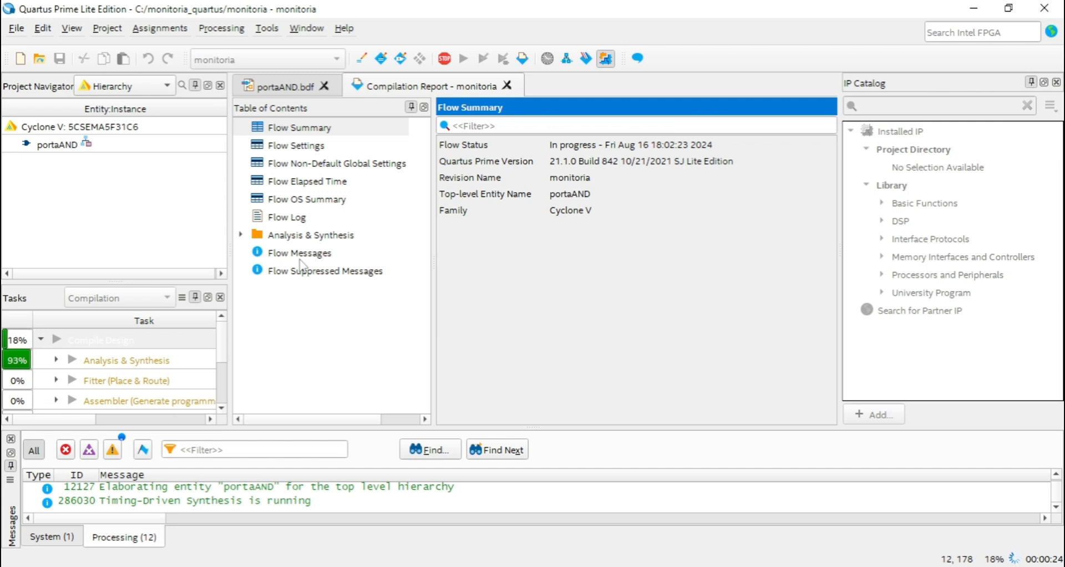
left_click(297, 88)
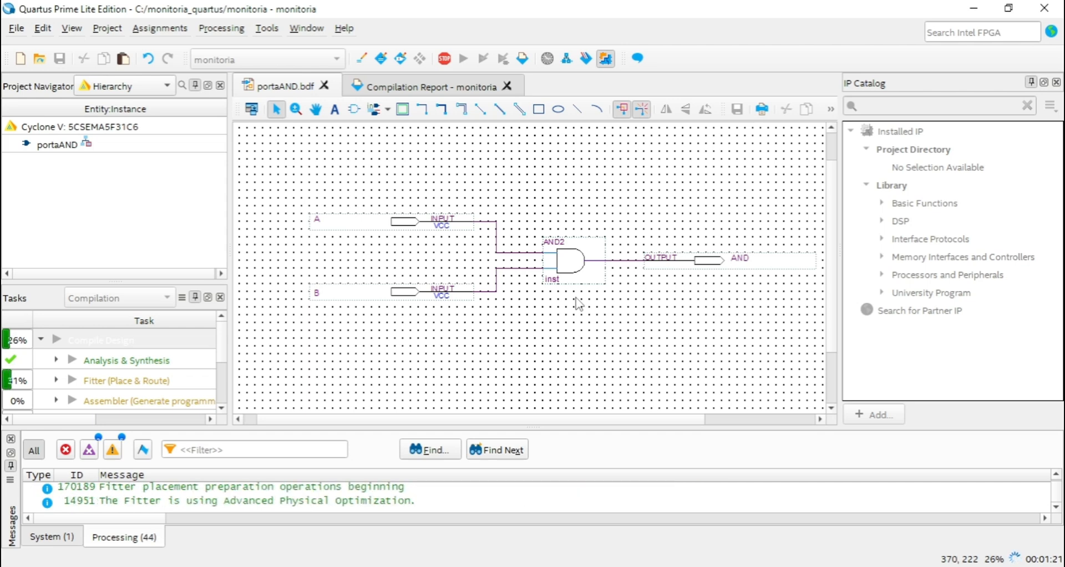
left_click(575, 262)
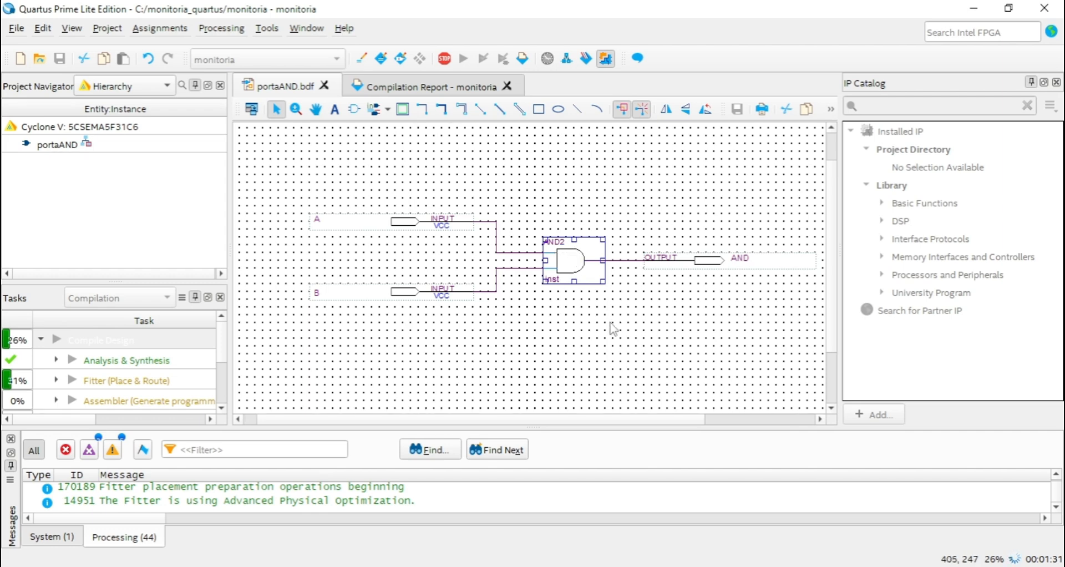
left_click(625, 205)
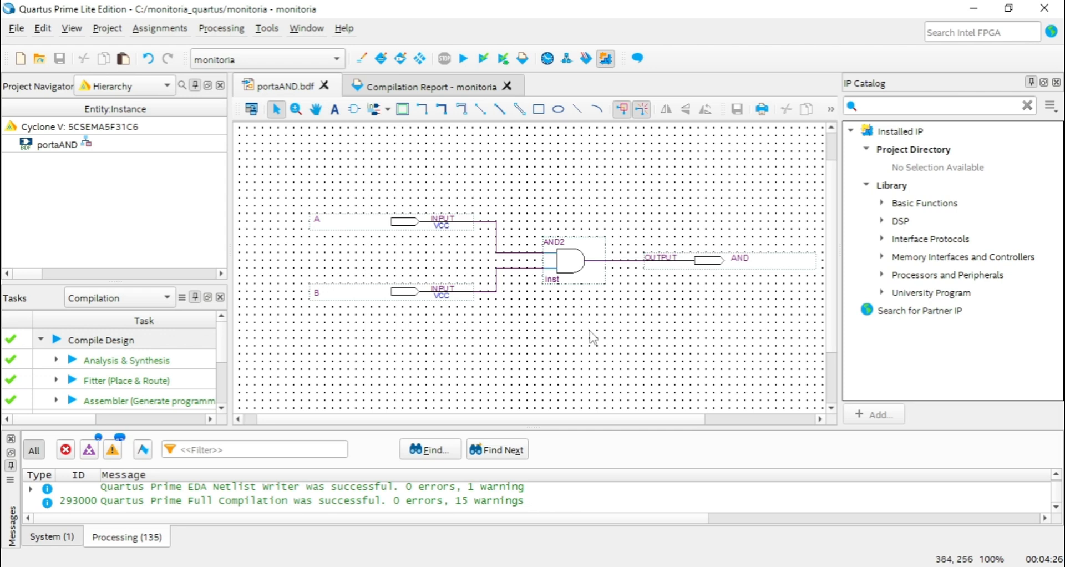
left_click_drag(833, 253, 833, 248)
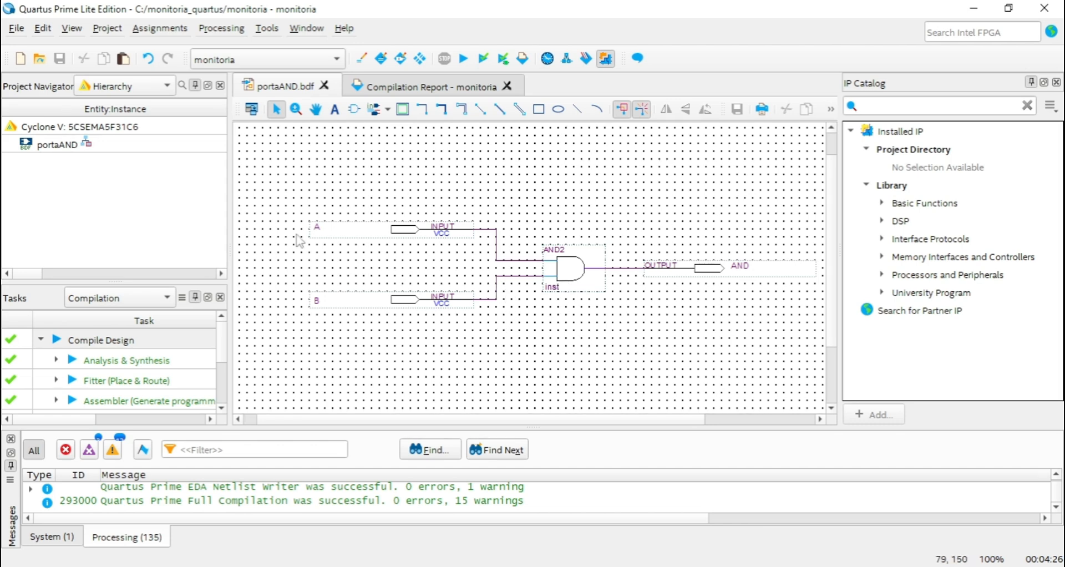
left_click(16, 29)
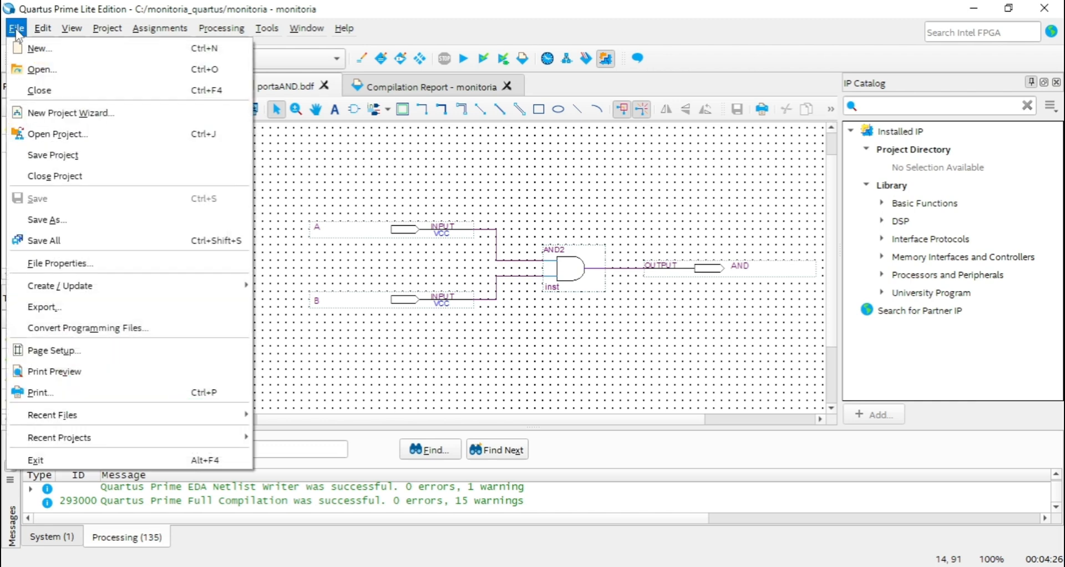
left_click(39, 55)
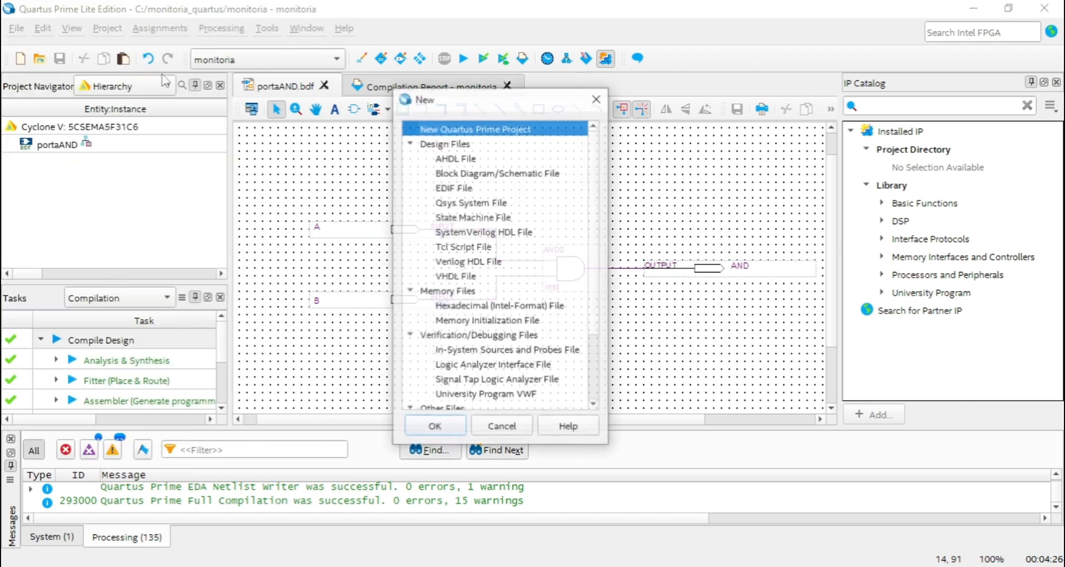
left_click(601, 95)
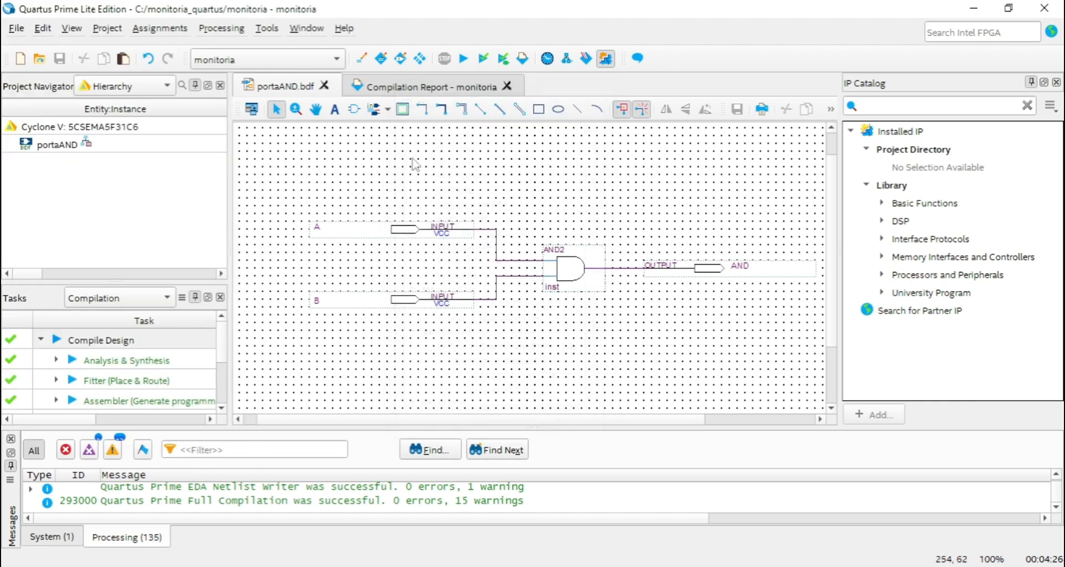
Create a new University Program VWF file and reposition the Simulation Waveform Editor window.
left_click(21, 59)
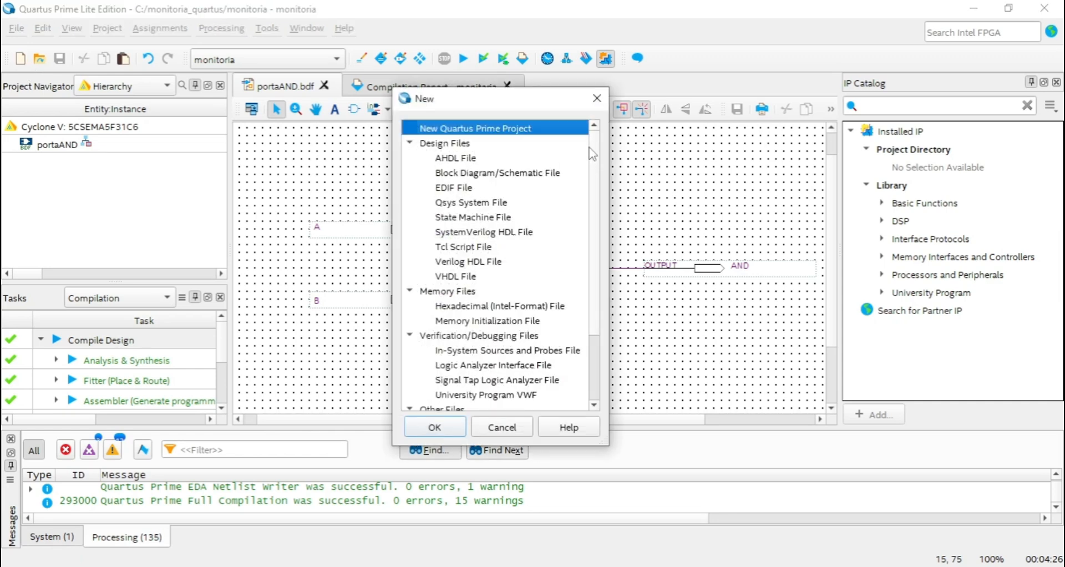
left_click_drag(591, 141, 594, 208)
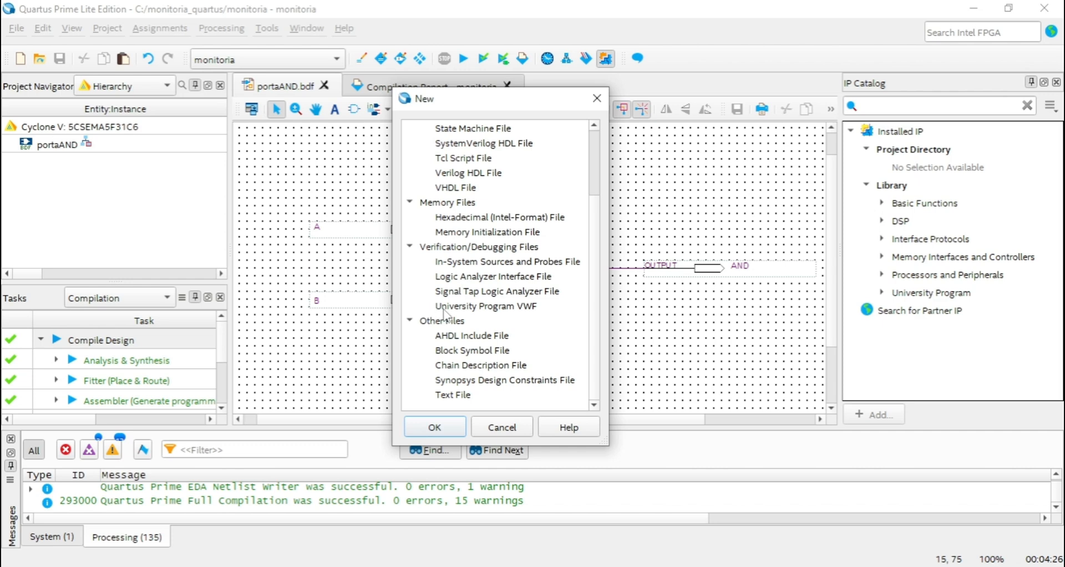
double_click(520, 306)
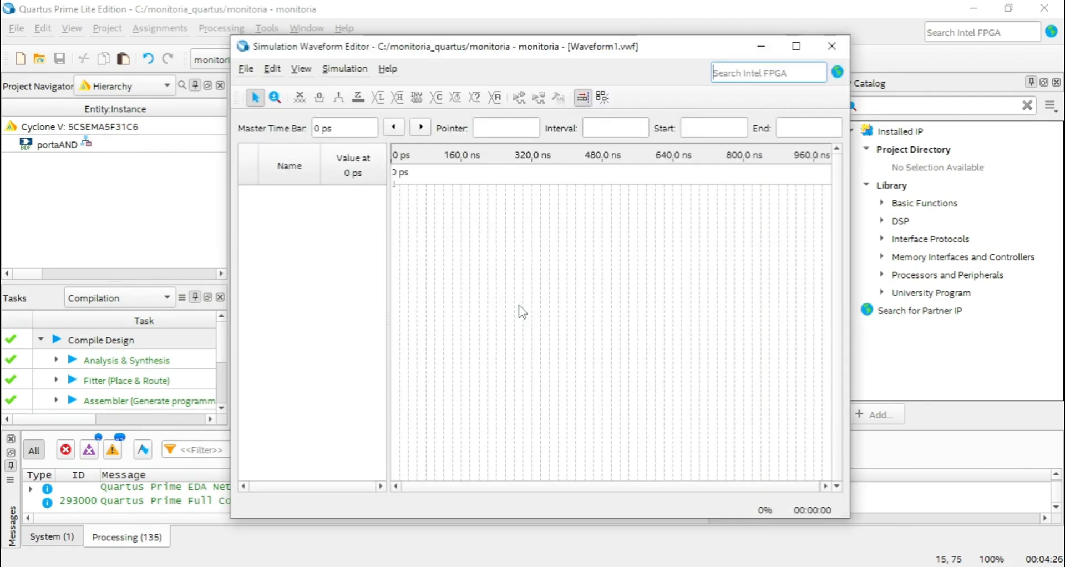
left_click_drag(618, 54, 604, 38)
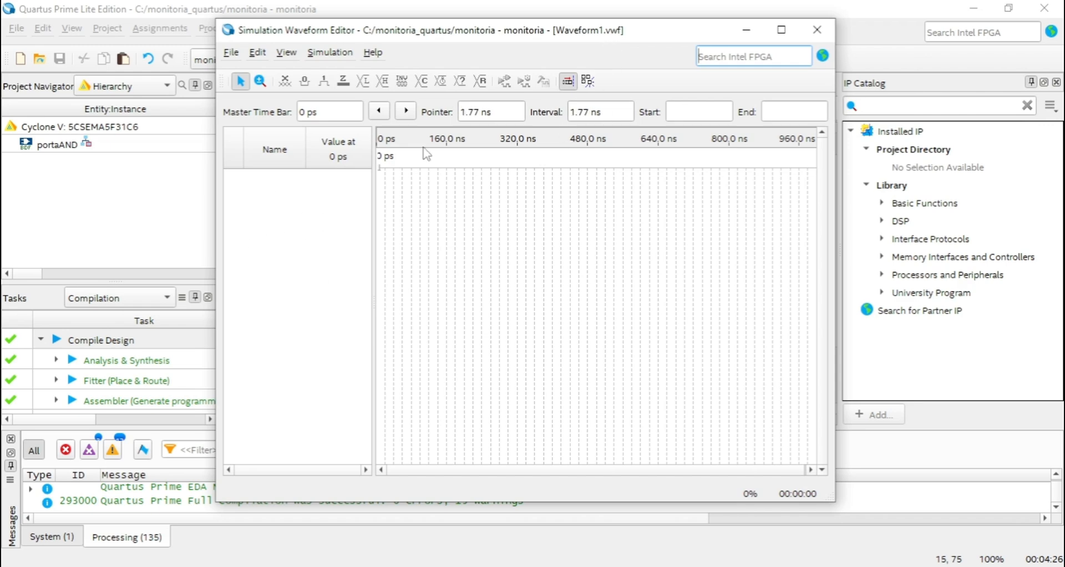
mouse_move(569, 34)
left_mouse_down()
mouse_move(554, 49)
mouse_move(581, 37)
left_mouse_up()
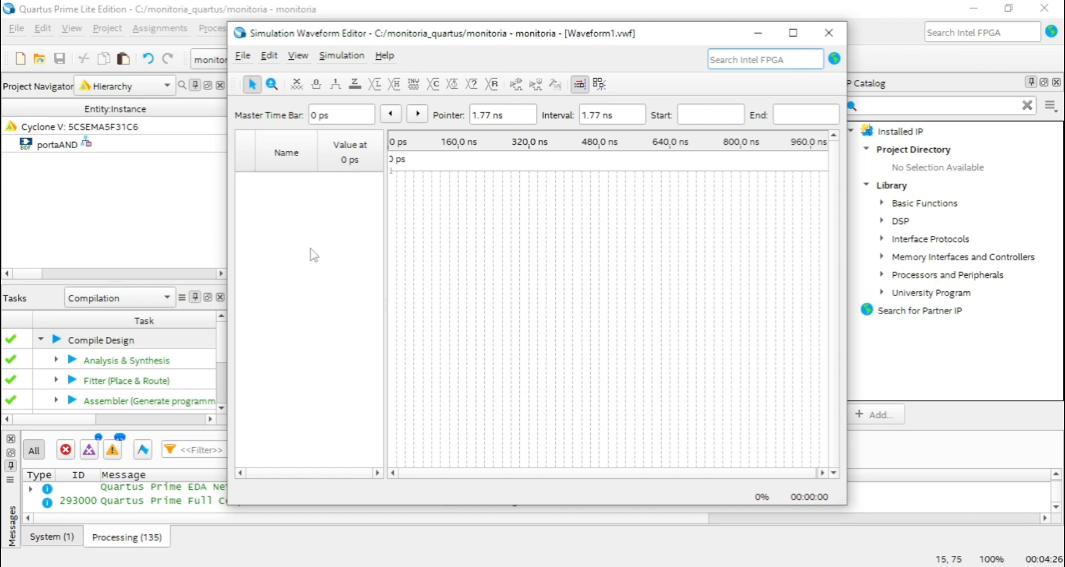
Insert all listed pins (A, AND and B) into the waveform file using the Node Finder.
left_click(294, 264)
right_click(294, 265)
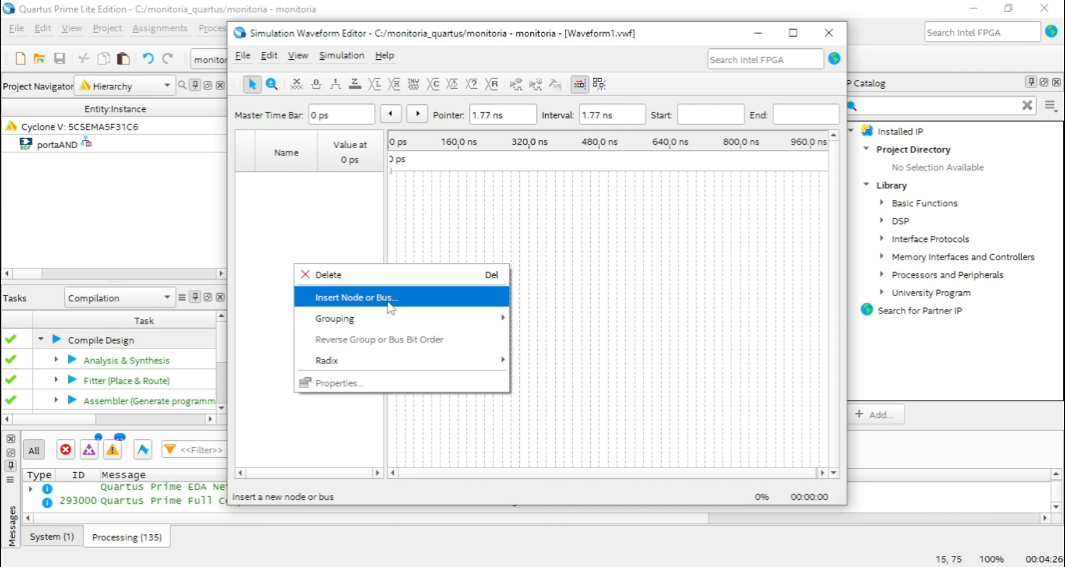
left_click(354, 298)
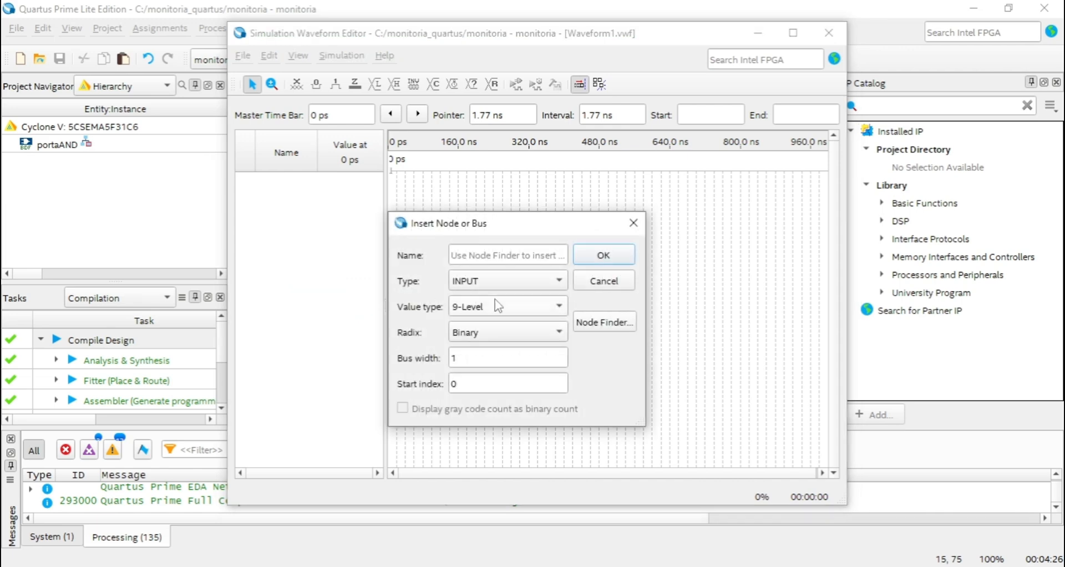
left_click(613, 330)
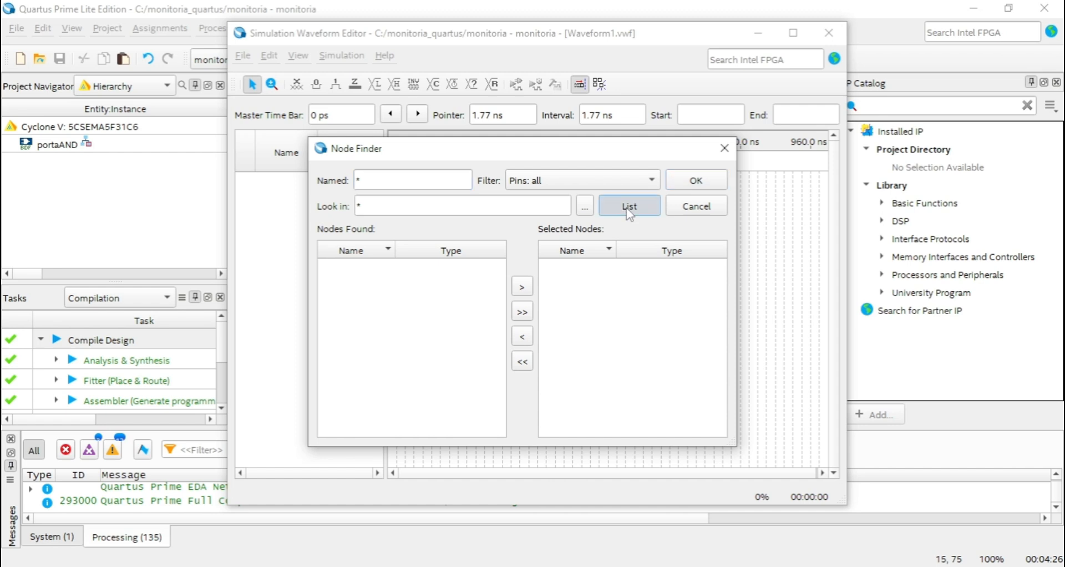
left_click(629, 209)
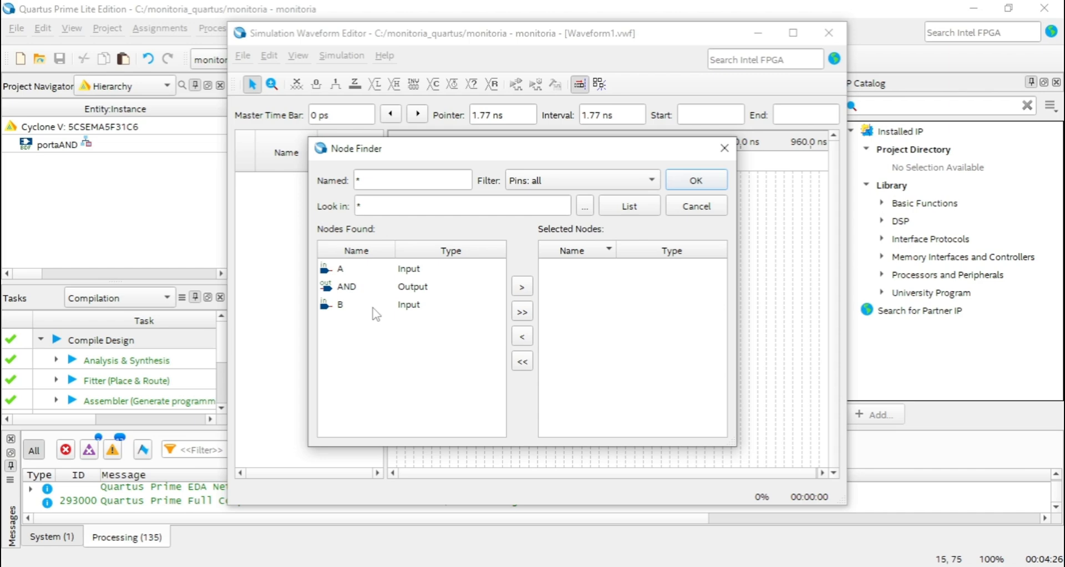
left_click(524, 316)
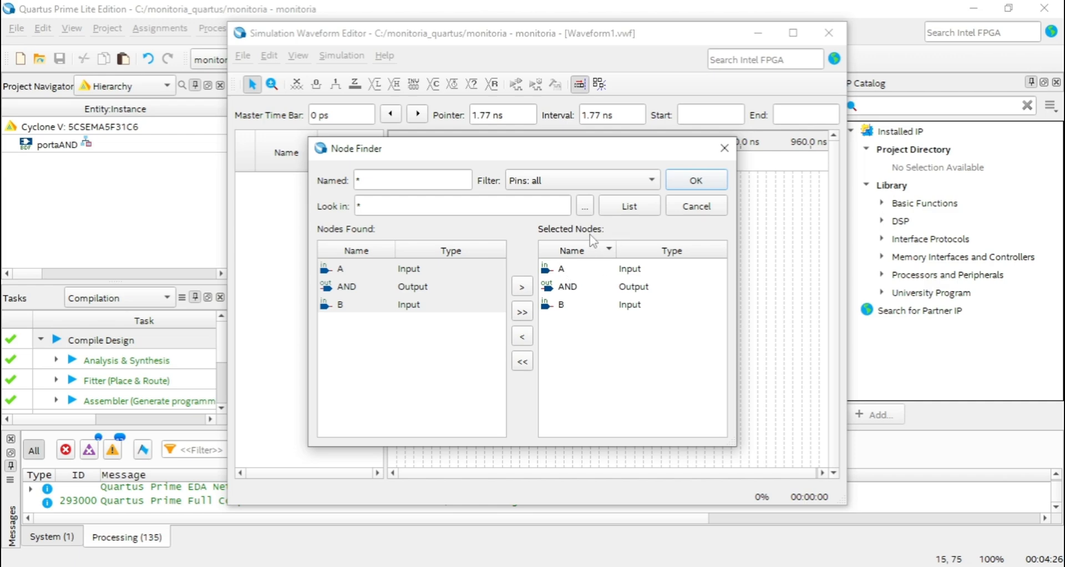
left_click(697, 181)
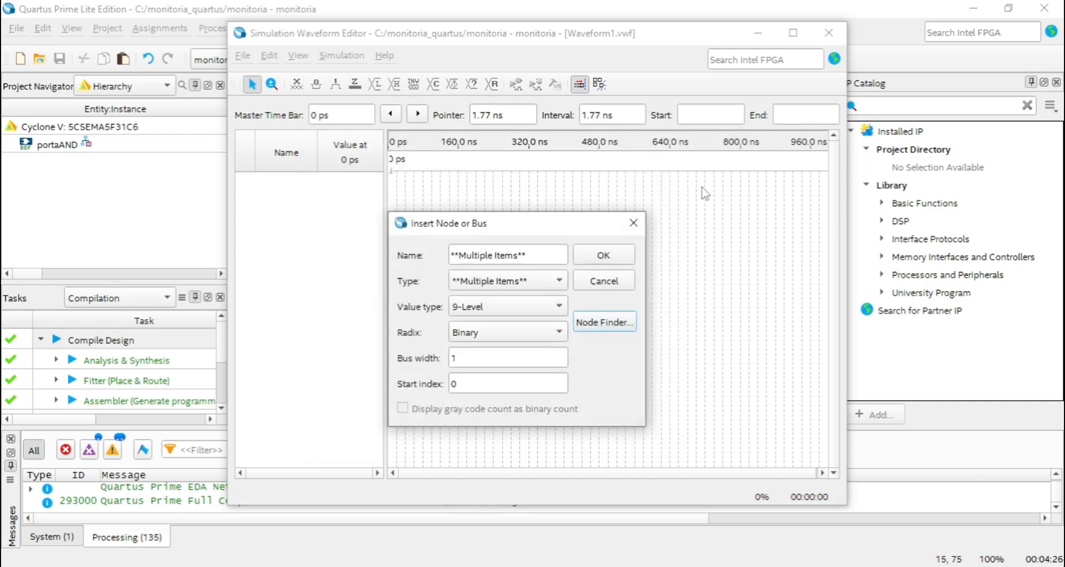
left_click(608, 256)
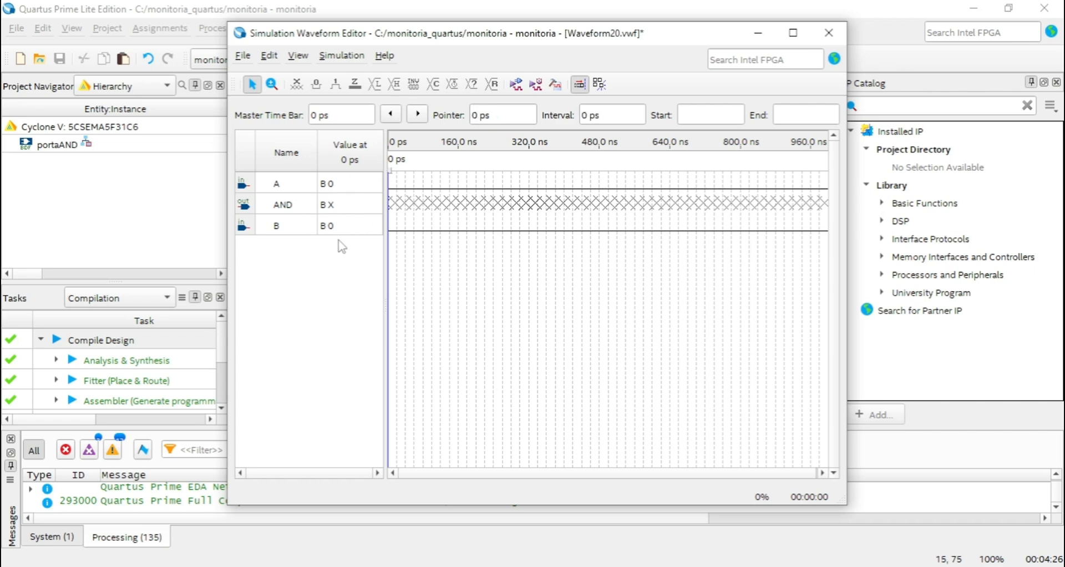
Move the AND output row below input B in the waveform's signal list.
left_click(300, 208)
left_click_drag(299, 207, 308, 276)
left_click(395, 248)
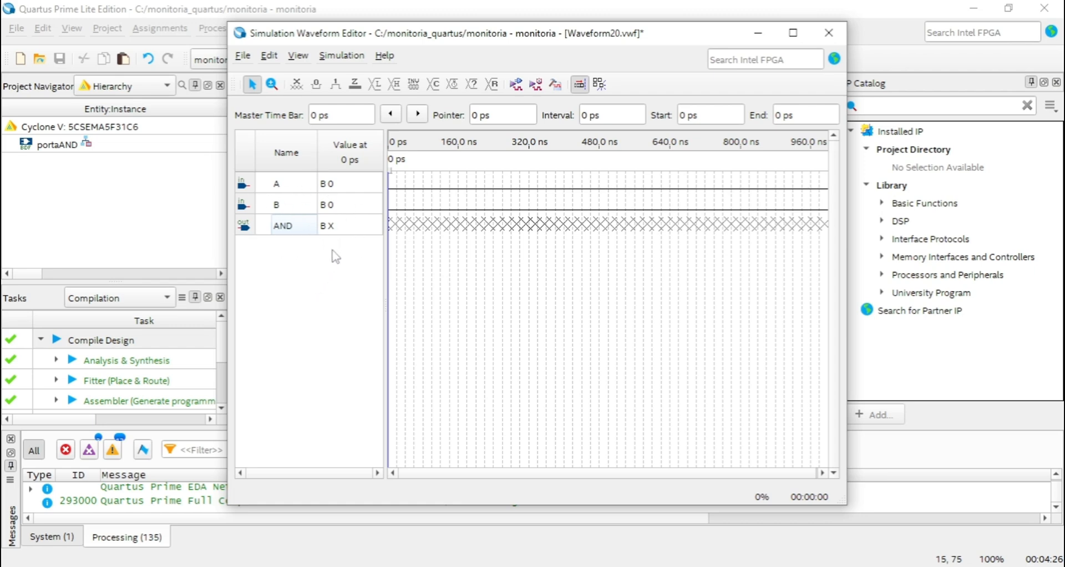
left_click(305, 187)
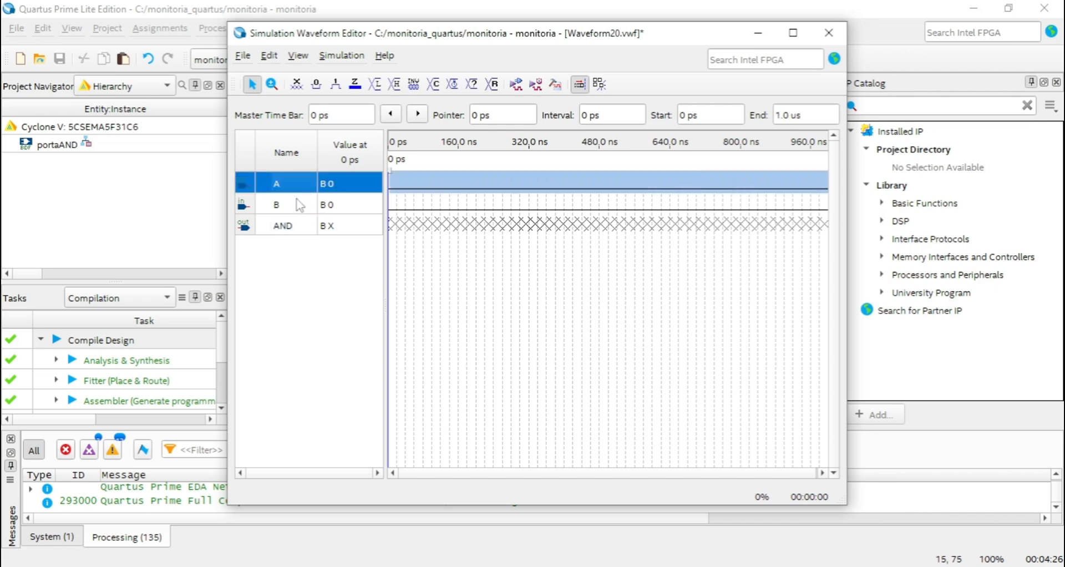
left_click(299, 205, "ctrl")
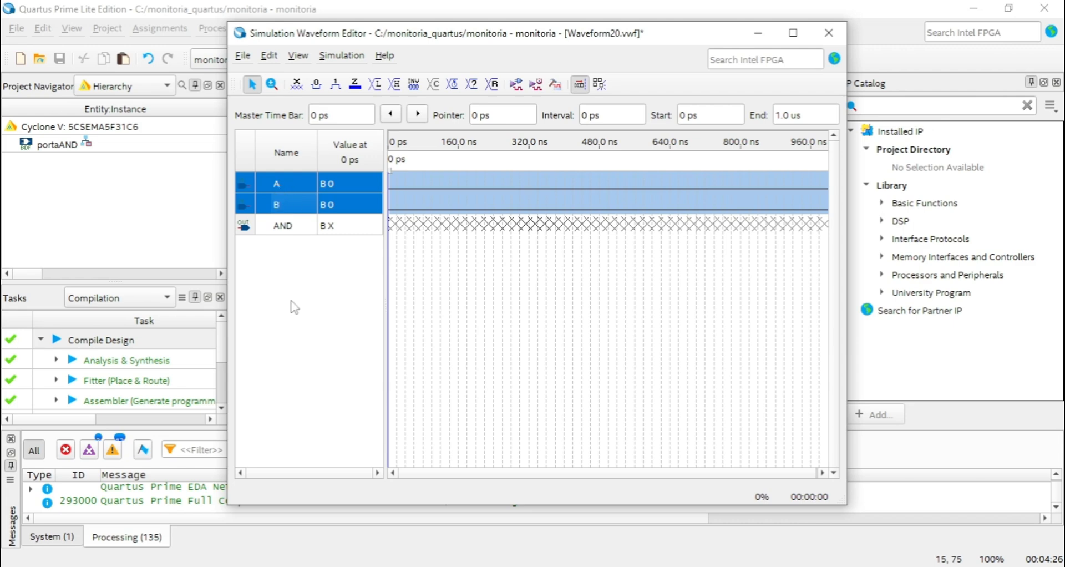
left_click(307, 286)
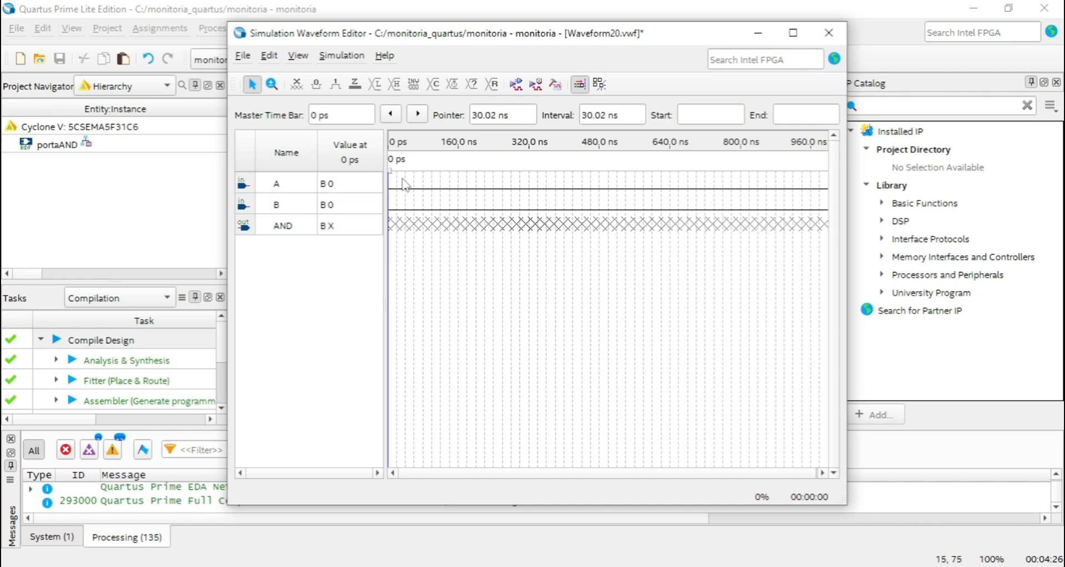
Force input A high from 20 ns to 100 ns and input B high from about 120 ns to 200 ns.
left_click_drag(397, 181, 438, 187)
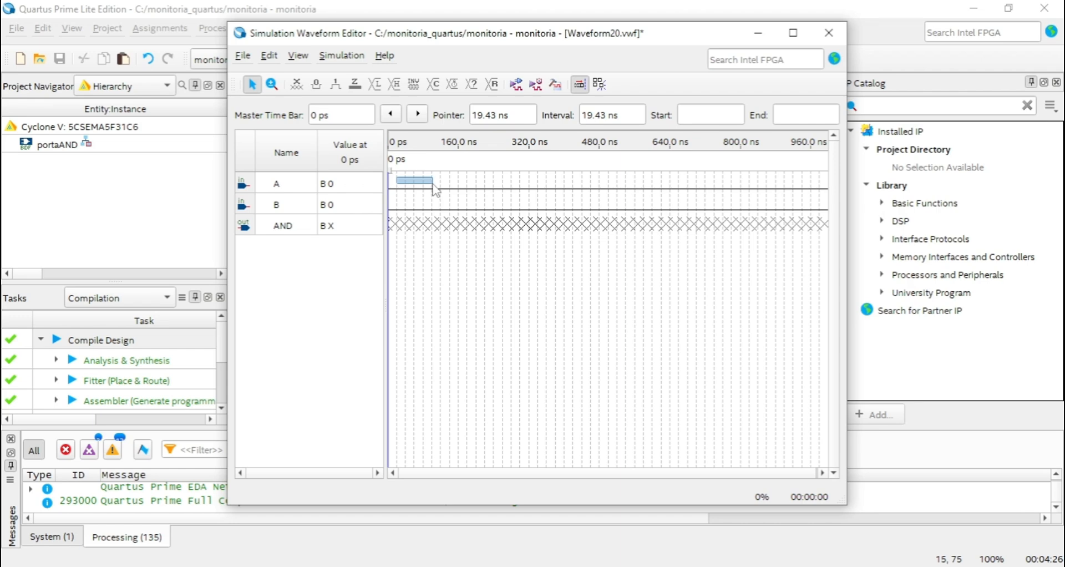
left_click_drag(435, 191, 434, 190)
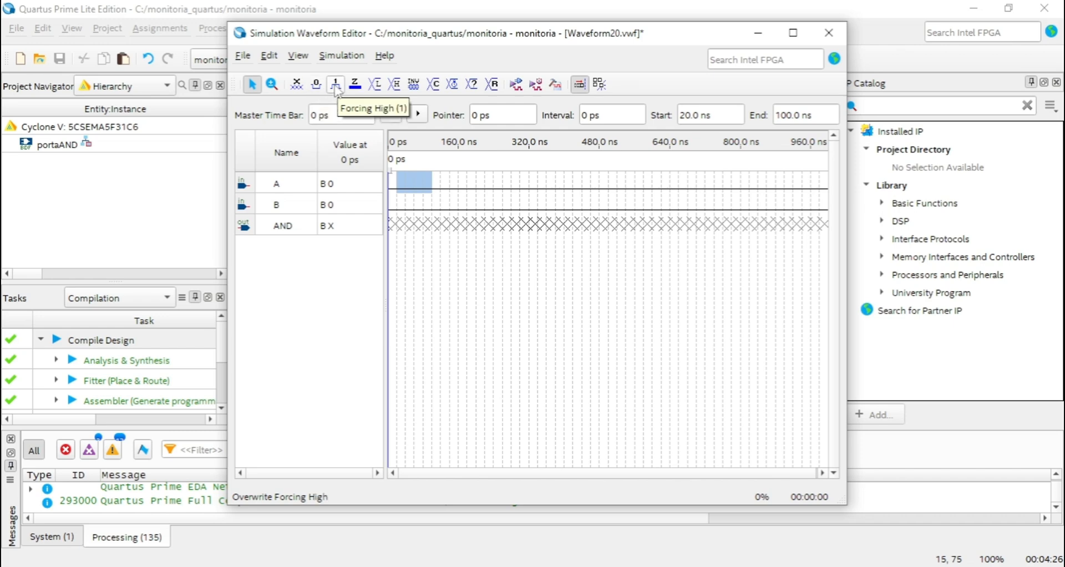
left_click(336, 88)
left_click(405, 211)
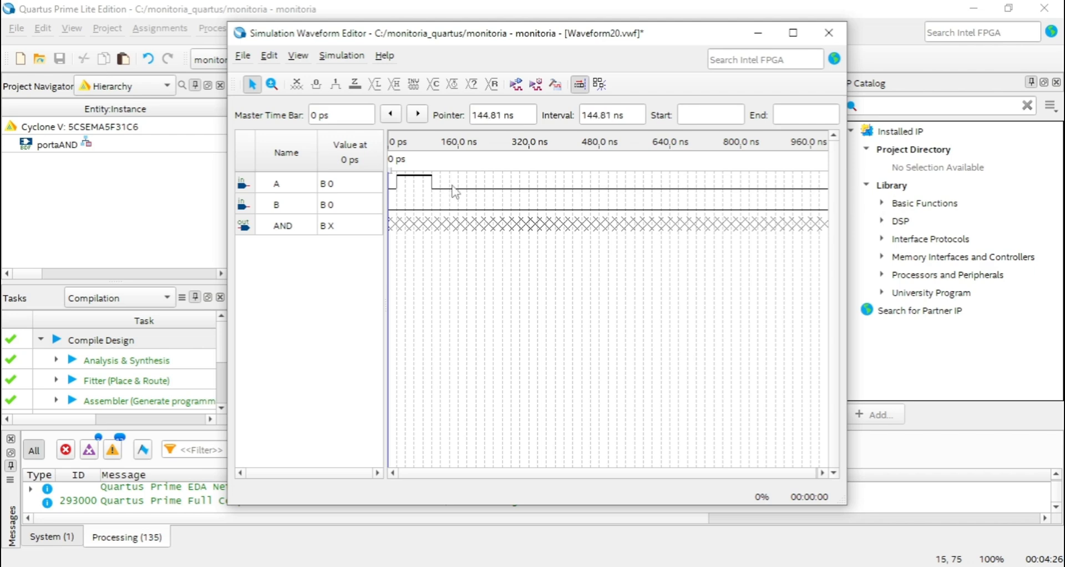
left_click_drag(442, 201, 479, 209)
left_click(335, 84)
Force inputs A and B high together from 240 ns to 340 ns.
left_click(499, 189)
left_click_drag(495, 180, 540, 210)
left_click(335, 83)
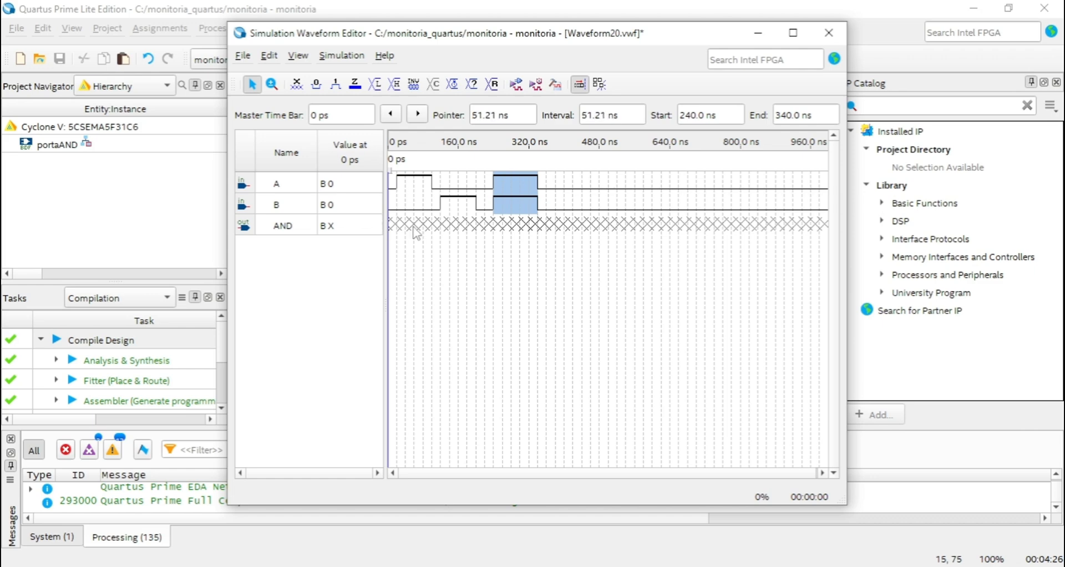
left_click(555, 278)
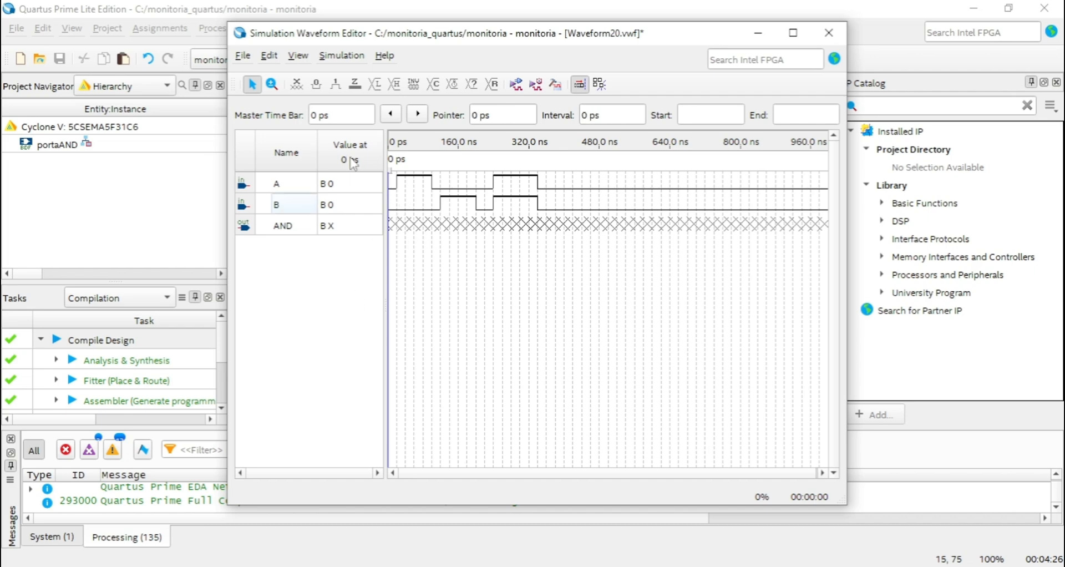
Open the simulation settings and copy -voptargs="+acc" from the "simulation settings quartus" file in Notepad.
left_click(341, 56)
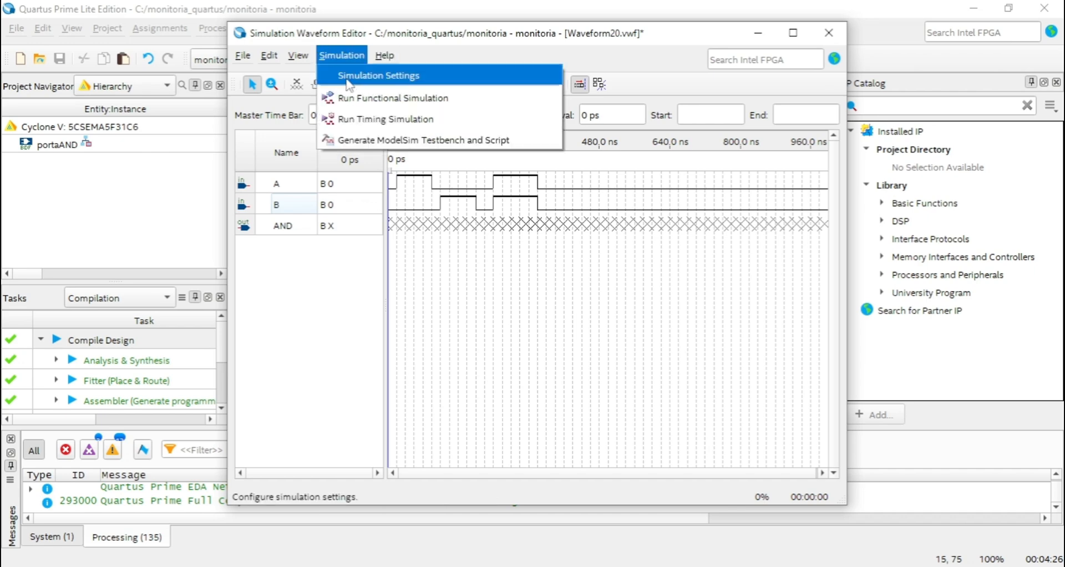
left_click(349, 84)
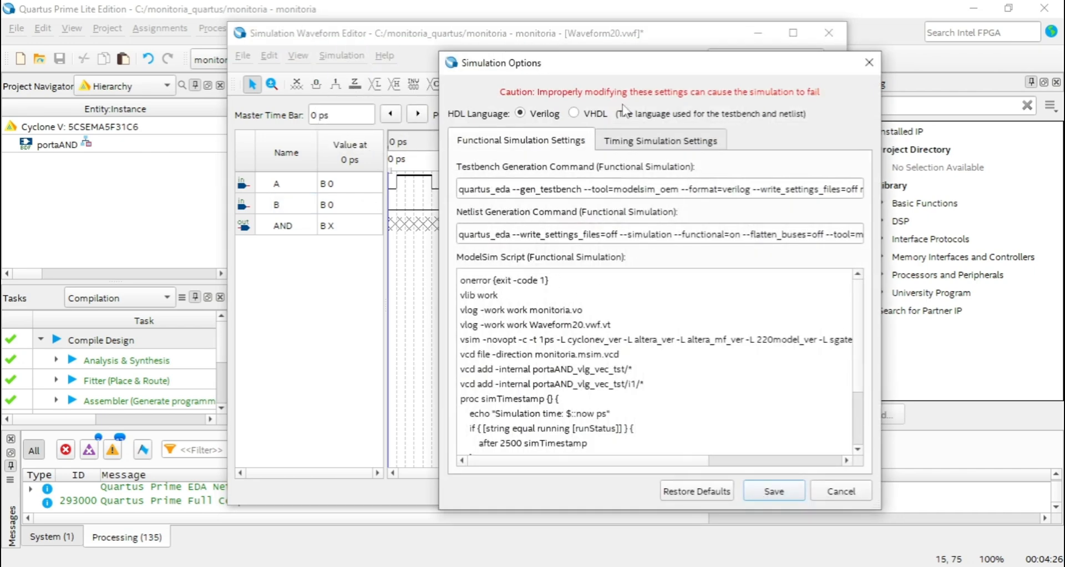
left_click_drag(600, 67, 479, 44)
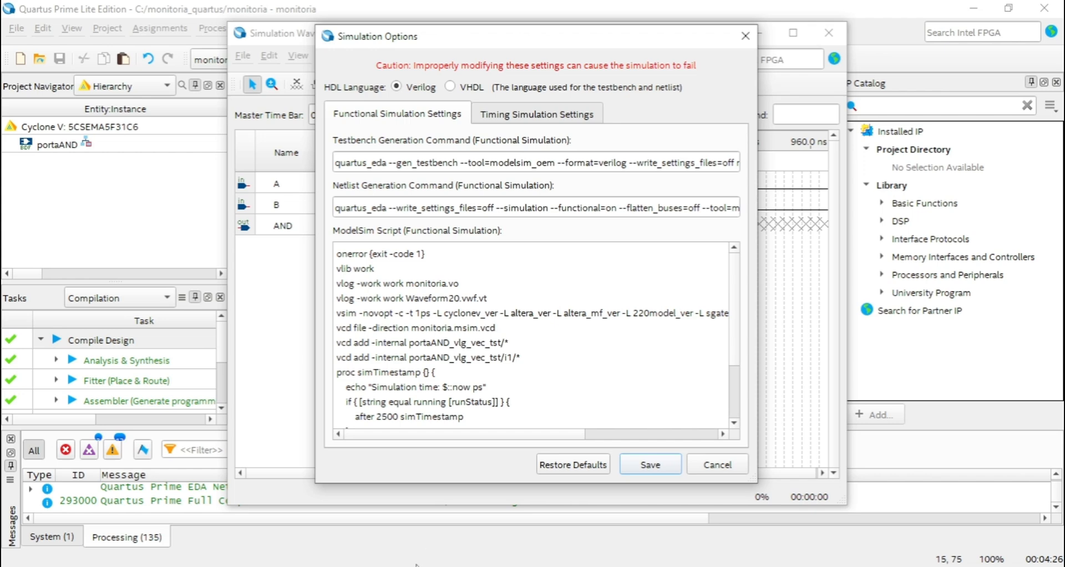
key("alt+Tab")
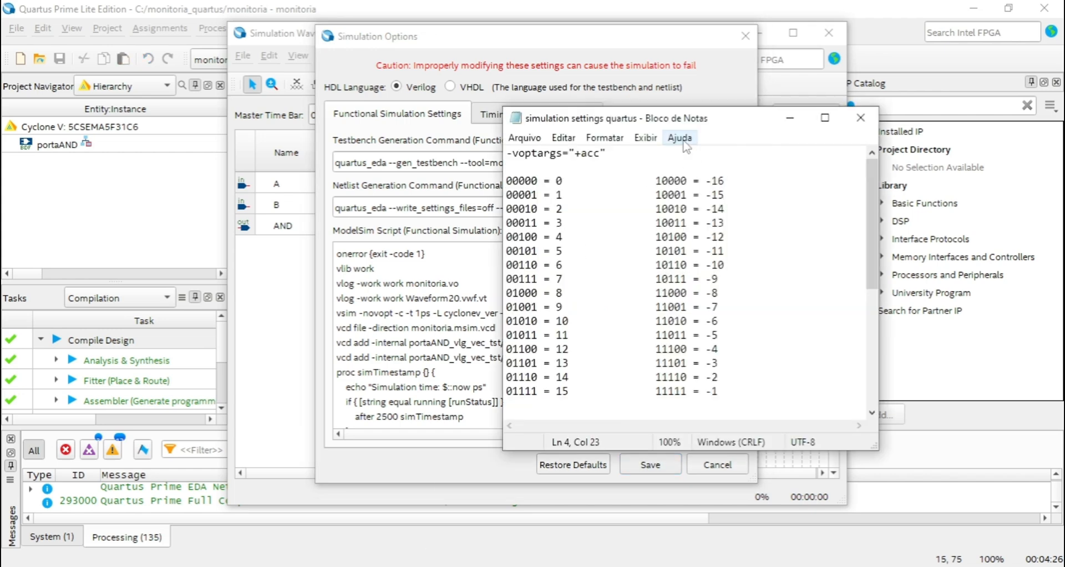
left_click_drag(715, 122, 702, 109)
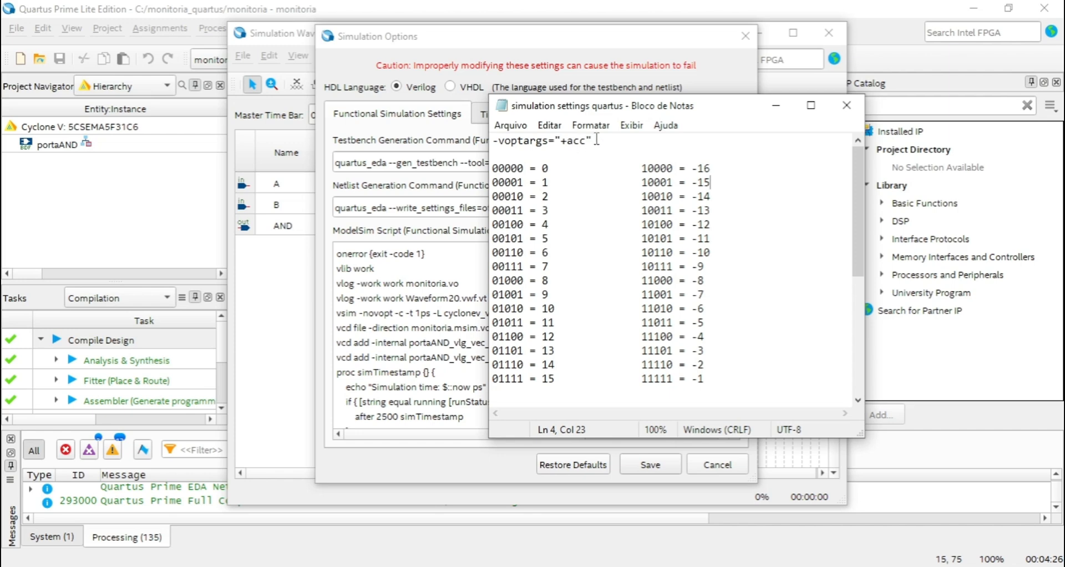
mouse_move(594, 141)
left_mouse_down()
mouse_move(495, 143)
mouse_move(594, 142)
left_mouse_up()
key("ctrl+c")
left_click(495, 143)
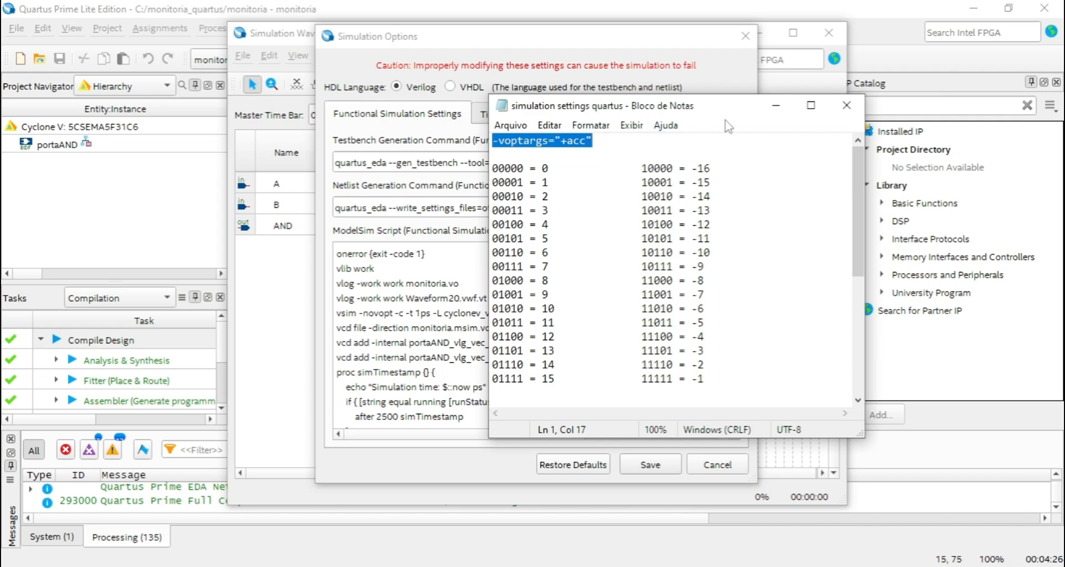
left_click(777, 105)
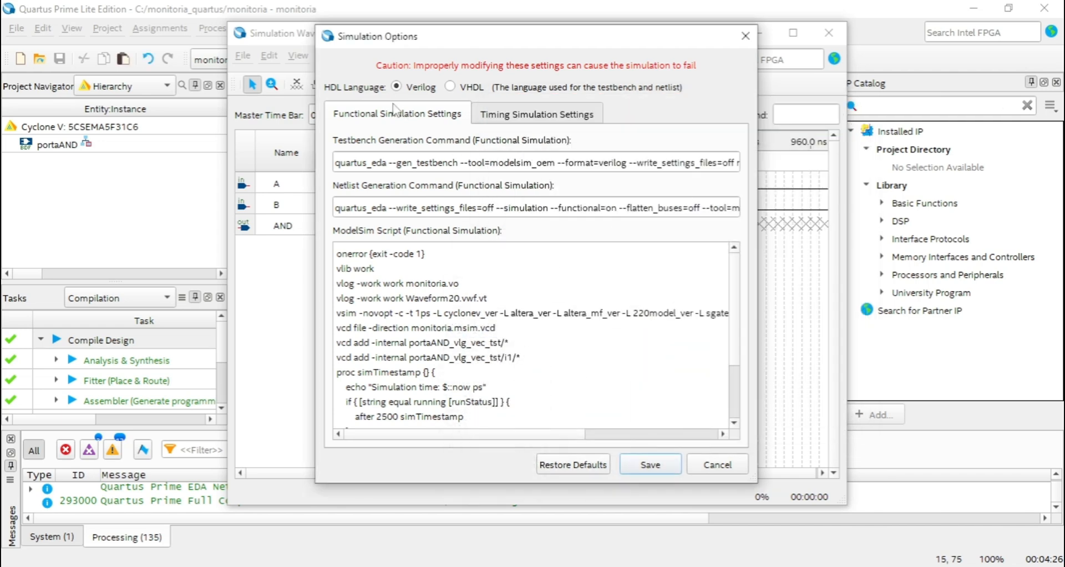
Try replacing -novopt with -voptargs="+acc" in the functional ModelSim script, and undo the replacement.
left_click_drag(338, 315, 357, 315)
left_click(374, 314)
key("shift+Right")
key("shift+Right")
key("shift+Right")
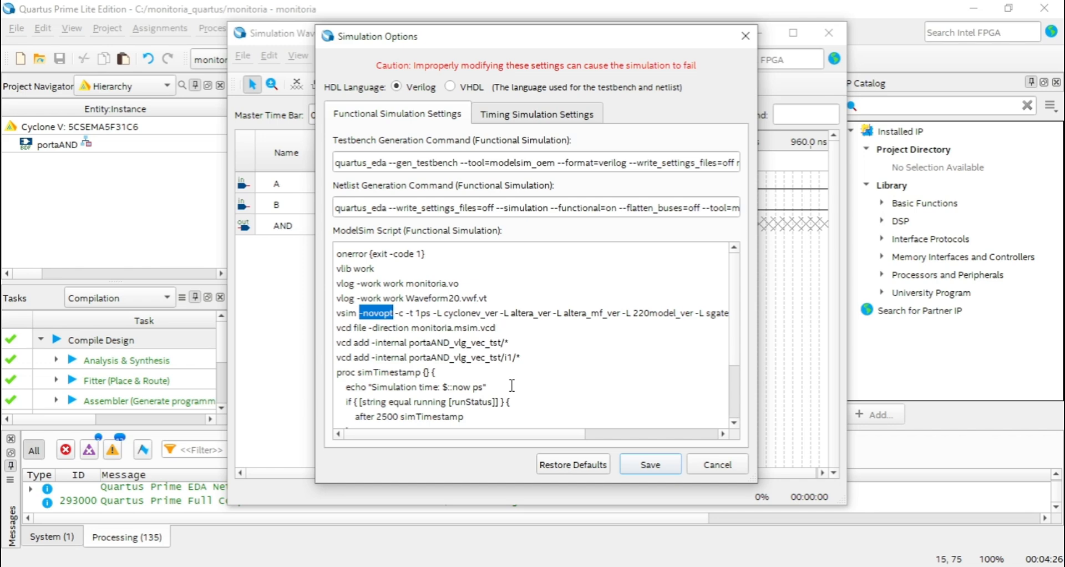
key("ctrl+v")
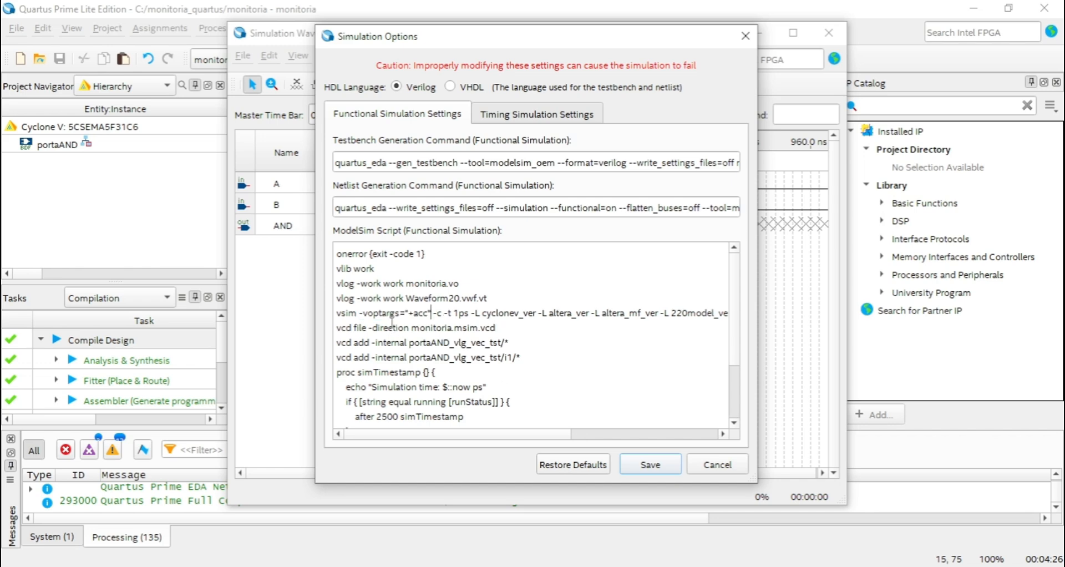
key("Right")
key("Right")
key("Right")
key("ctrl+z")
key("ctrl+z")
Try replacing "-novopt -c" with -voptargs="+acc" in the functional script's vsim line, and undo it.
left_click_drag(359, 314, 401, 314)
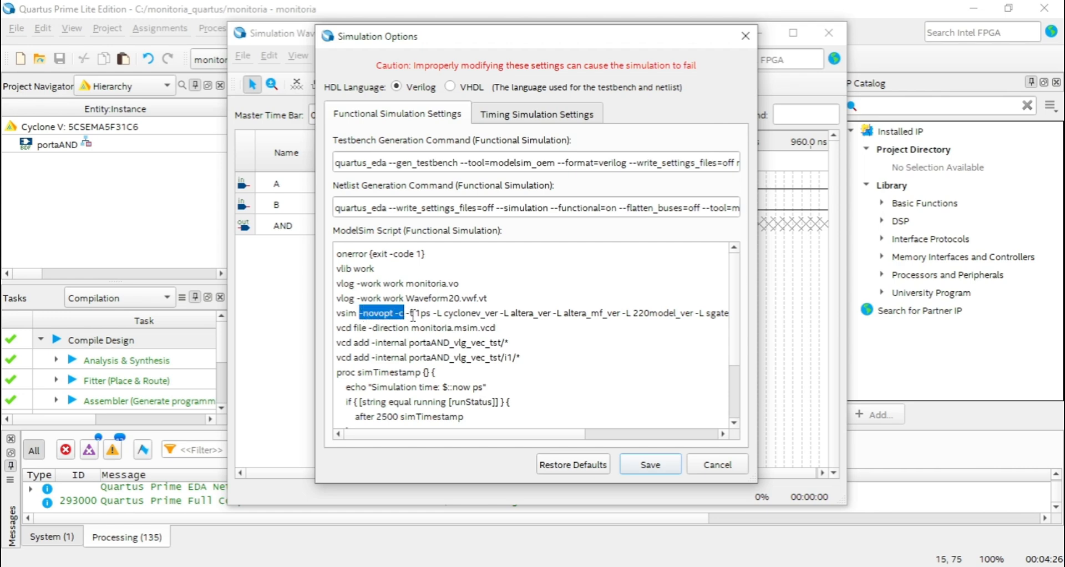
key("ctrl+v")
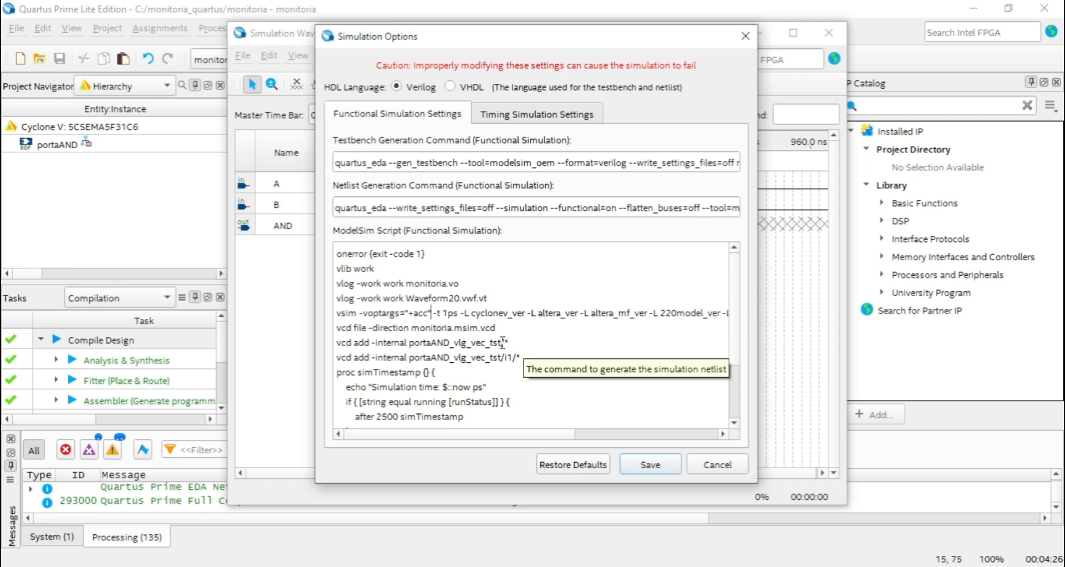
key("ctrl+z")
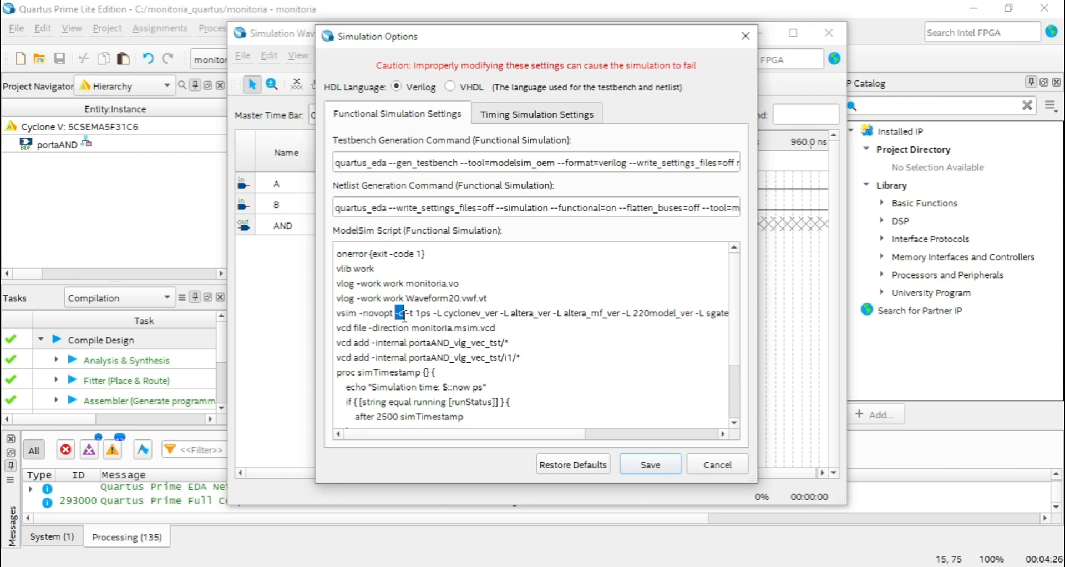
Replace only -novopt with -voptargs="+acc" in the functional ModelSim script's vsim line, keeping -c.
left_click_drag(361, 314, 394, 313)
key("ctrl+v")
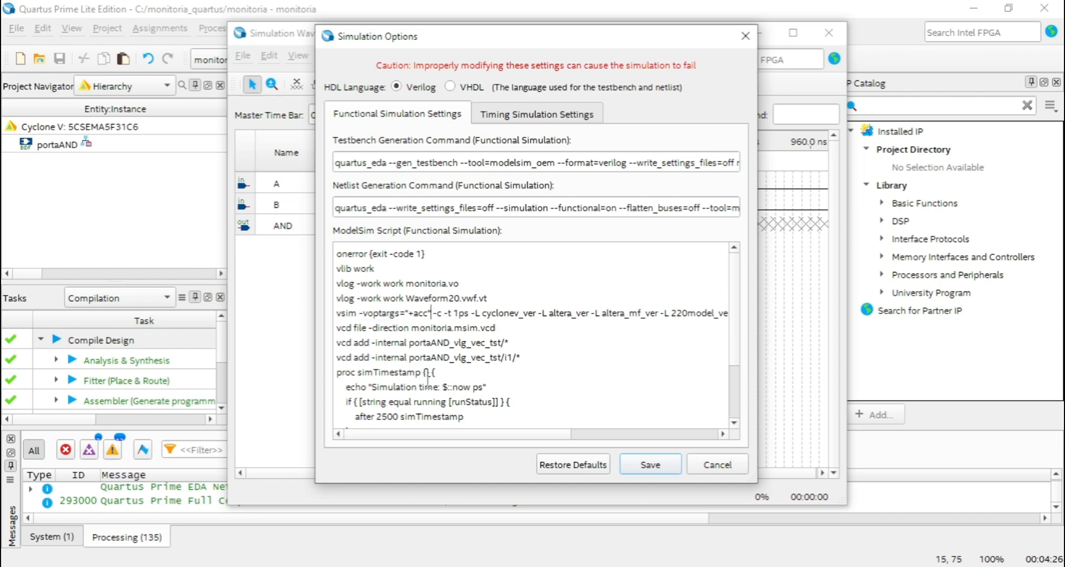
Examine the inserted argument and the spacing before -c in the functional script's vsim line.
mouse_move(435, 315)
left_mouse_down()
mouse_move(437, 334)
mouse_move(443, 315)
left_mouse_up()
left_click(450, 329)
left_click(436, 314)
left_click(445, 327)
left_click(443, 329)
left_click(435, 334)
left_click_drag(436, 312, 441, 314)
left_click(434, 337)
left_click_drag(358, 313, 427, 314)
left_click(439, 329)
Replace -novopt with -voptargs="+acc" in the timing simulation's ModelSim script and save the simulation options.
left_click(545, 115)
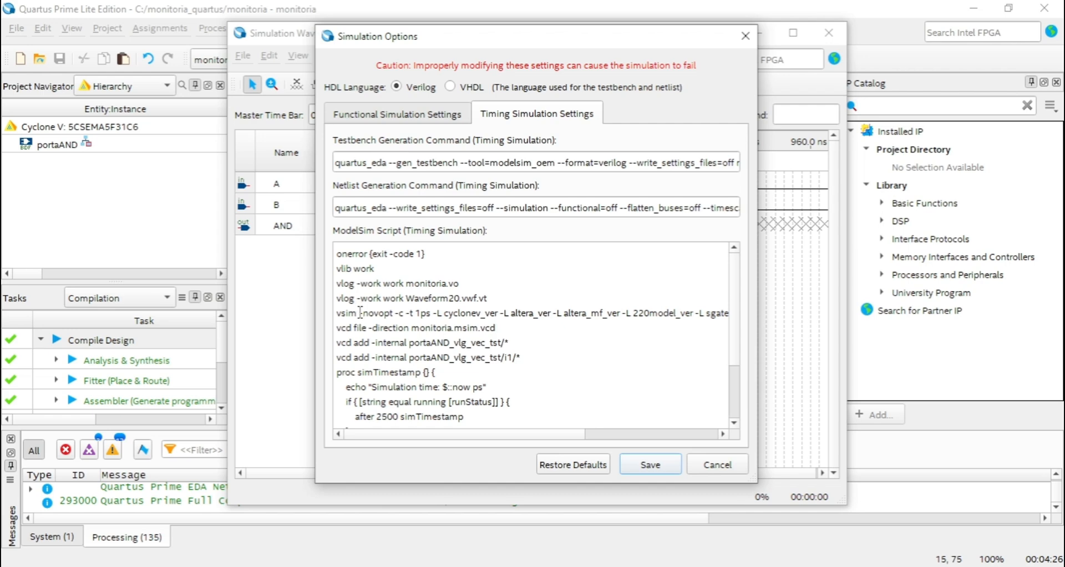
left_click_drag(361, 313, 395, 314)
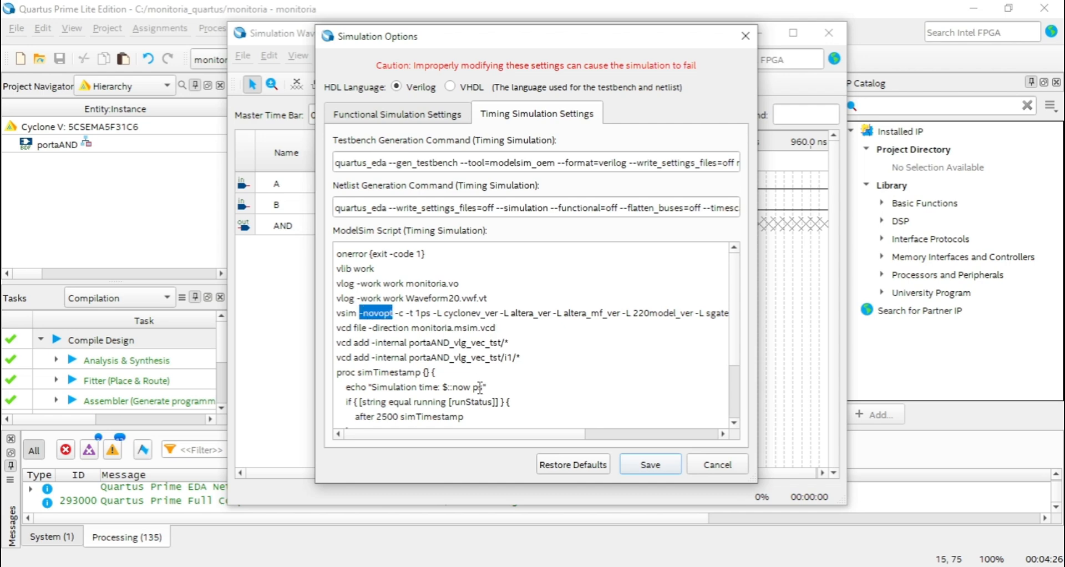
key("ctrl+v")
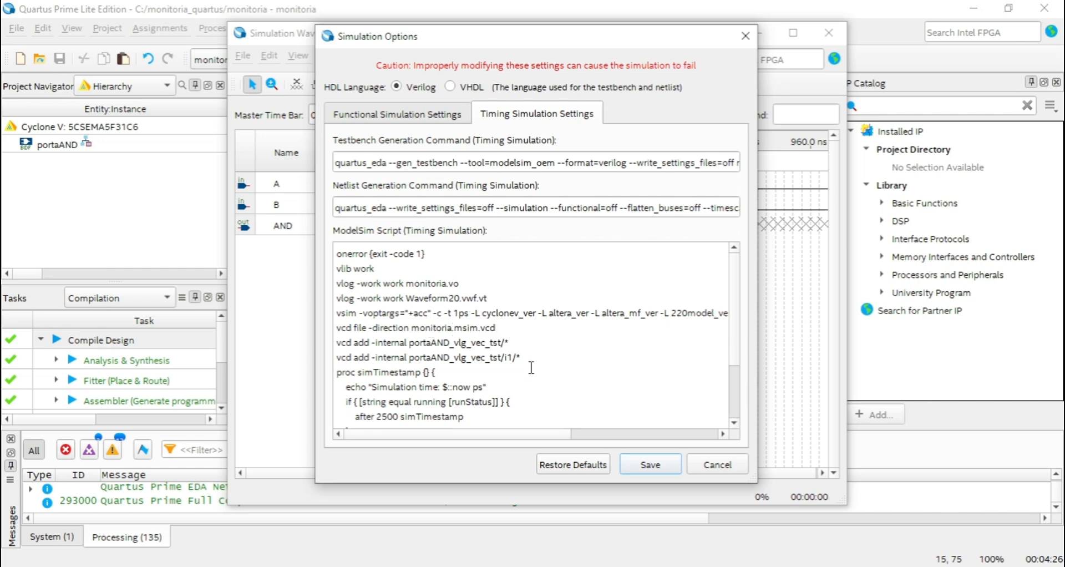
left_click(646, 465)
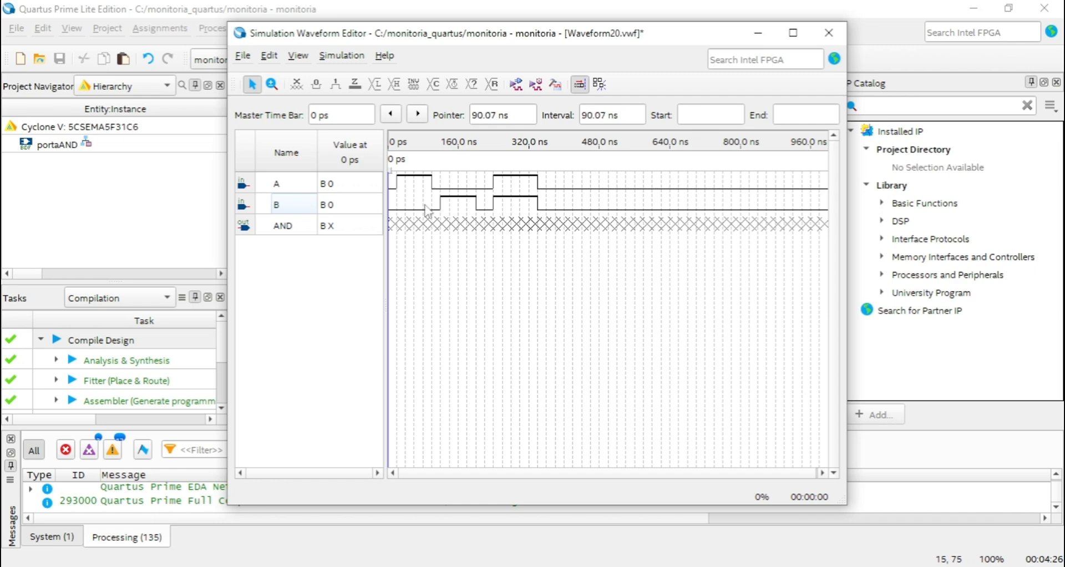
Reopen the simulation options and check the -voptargs="+acc" argument in the functional script's vsim line.
left_click_drag(445, 37, 421, 46)
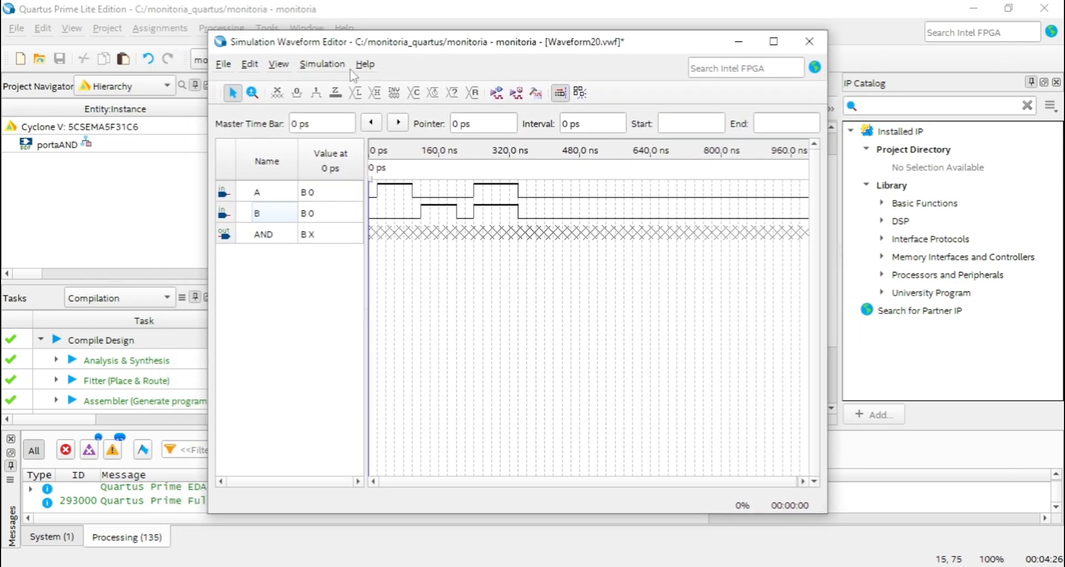
left_click(323, 64)
left_click(350, 86)
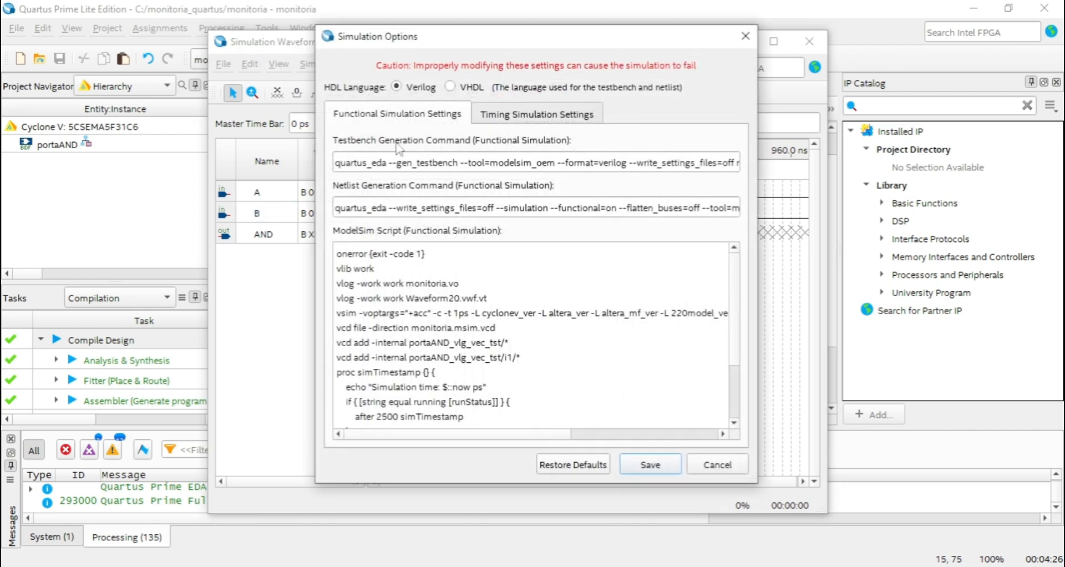
left_click_drag(362, 314, 427, 309)
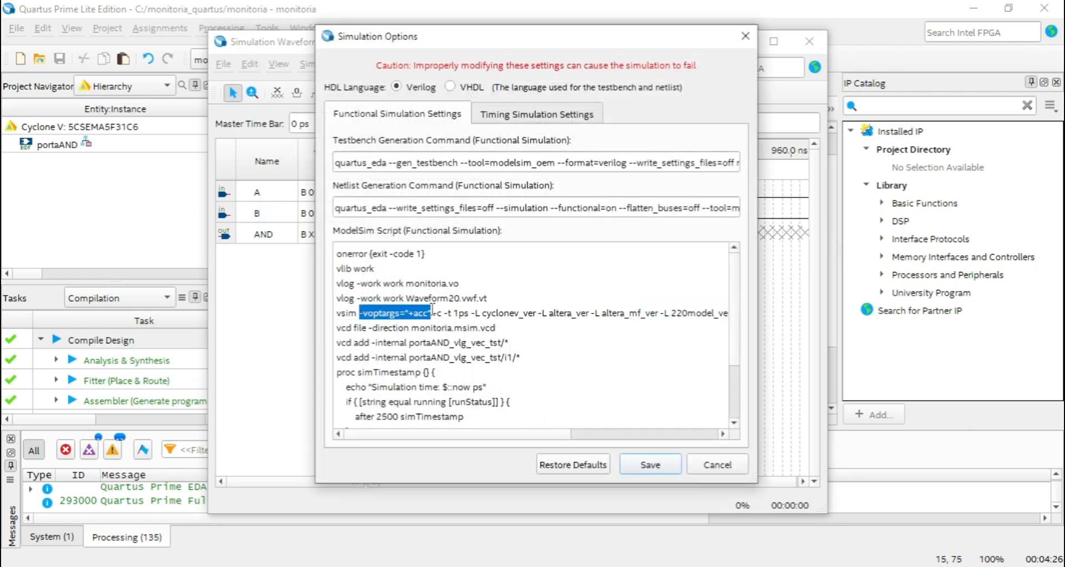
left_click(389, 314)
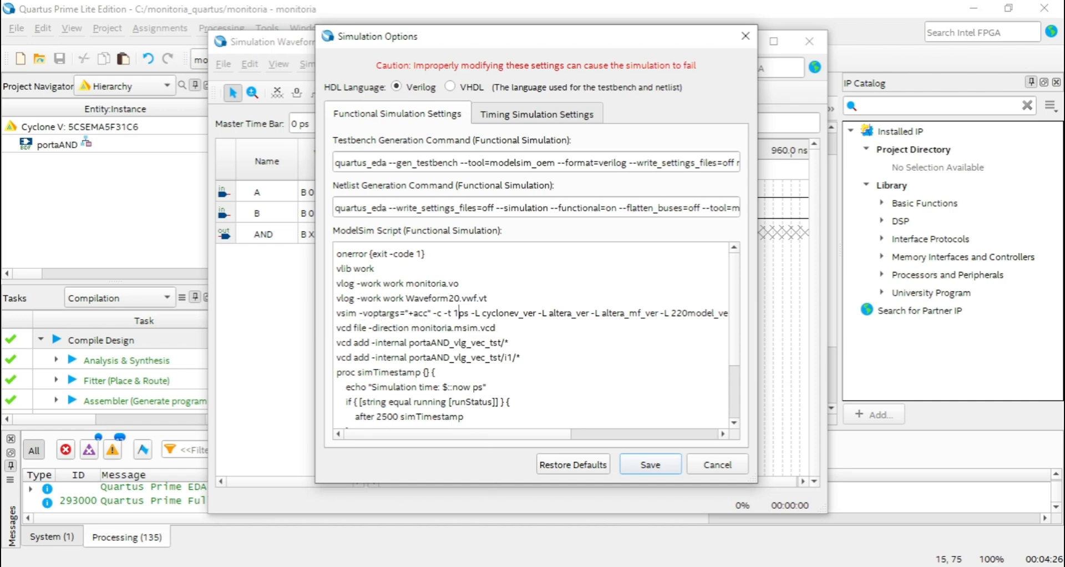
Compare the vsim argument with the -voptargs="+acc" line in the Notepad settings file, and save the simulation options.
key("alt+Tab")
left_click(592, 140)
left_click_drag(592, 140, 492, 142)
left_click(516, 154)
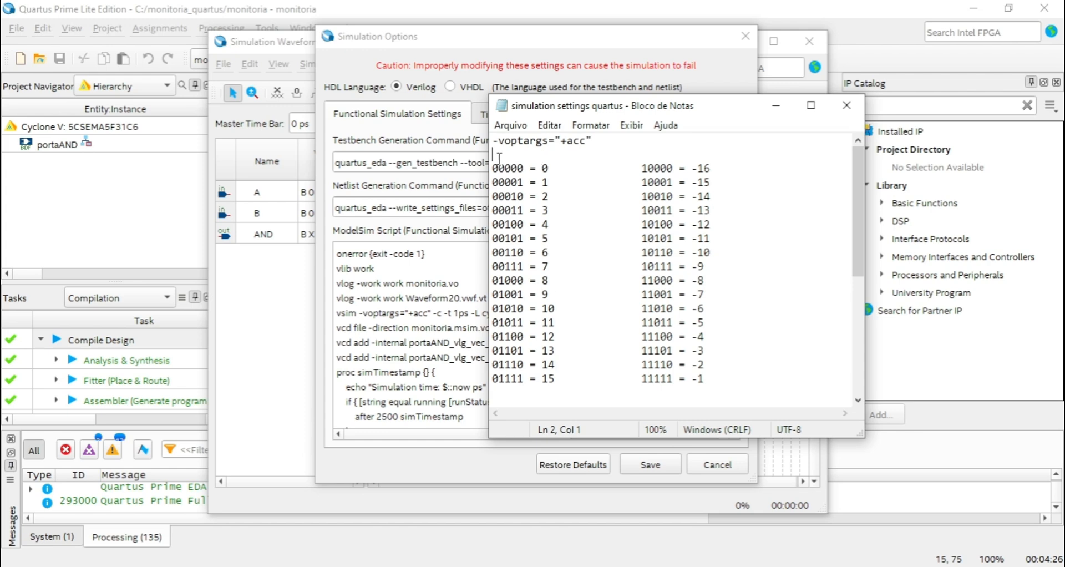
left_click_drag(593, 140, 492, 142)
left_click(593, 140)
left_click_drag(592, 140, 492, 142)
left_click(482, 143)
left_click_drag(357, 313, 406, 314)
left_click(461, 319)
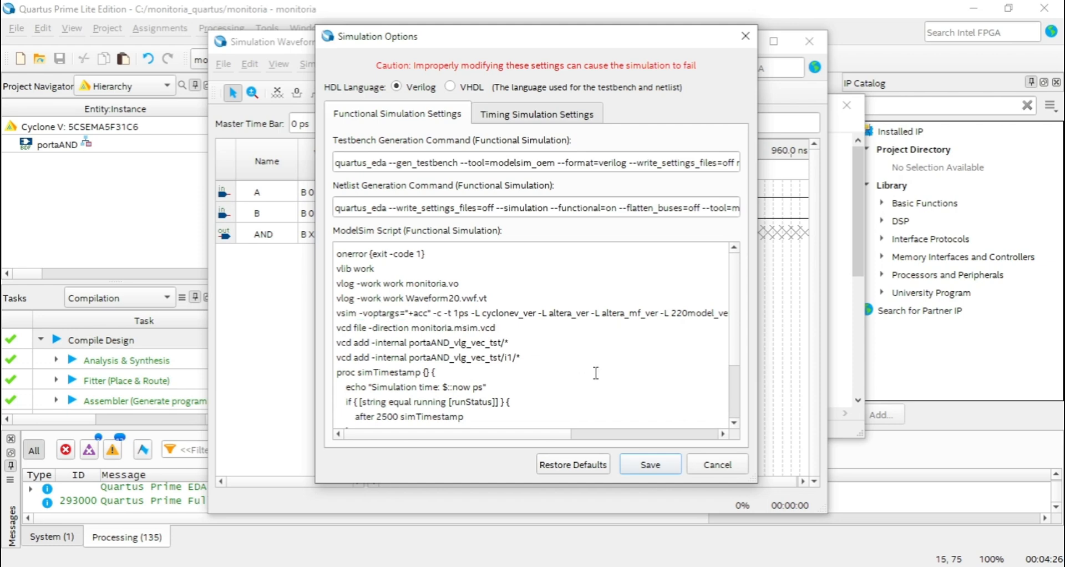
left_click(651, 464)
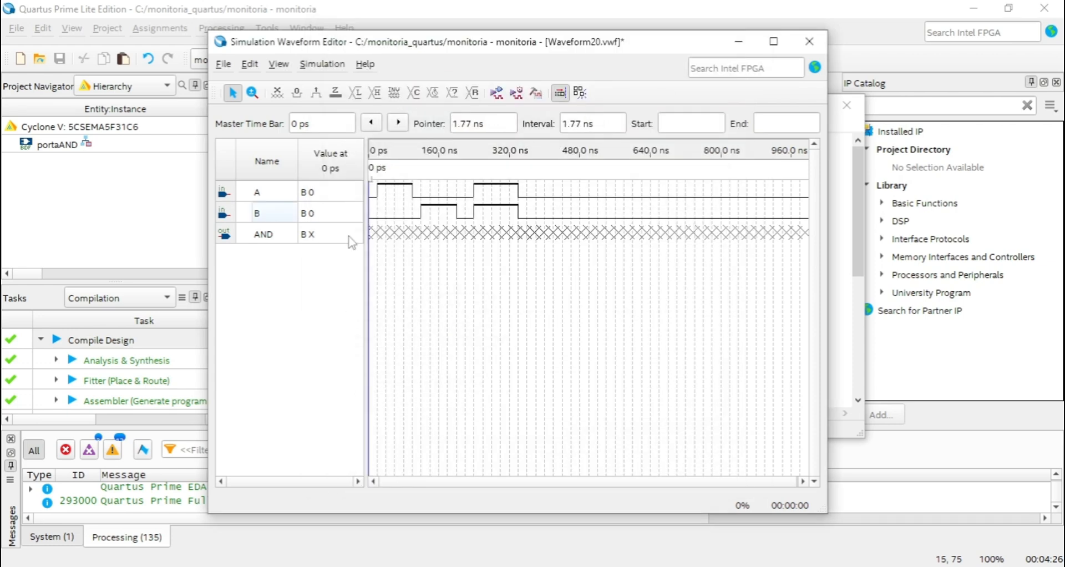
Run the functional simulation, saving the modified waveform as Waveform20 in the monitoria_quartus folder.
left_click(319, 65)
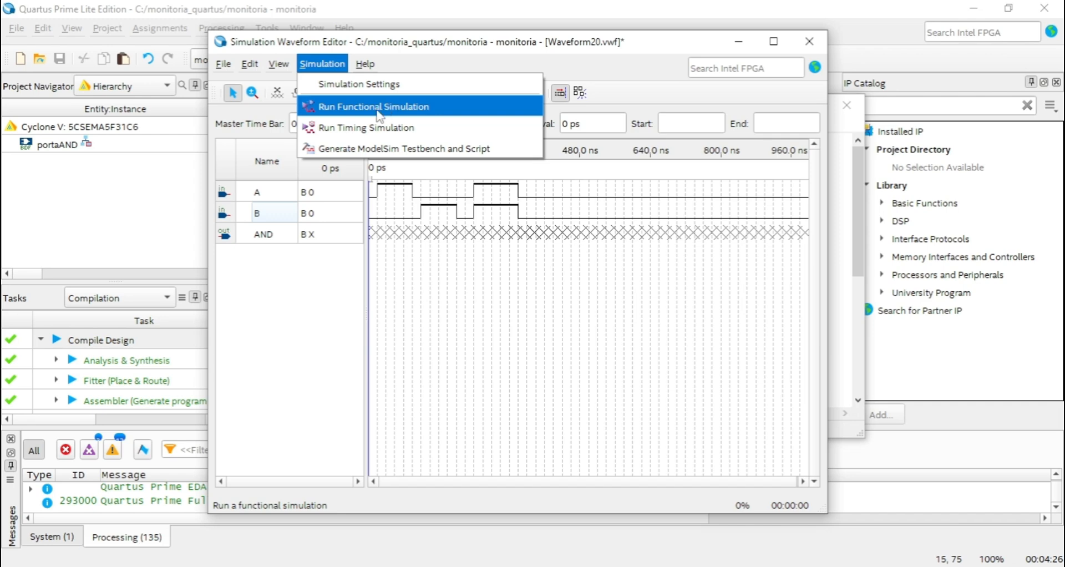
left_click(309, 306)
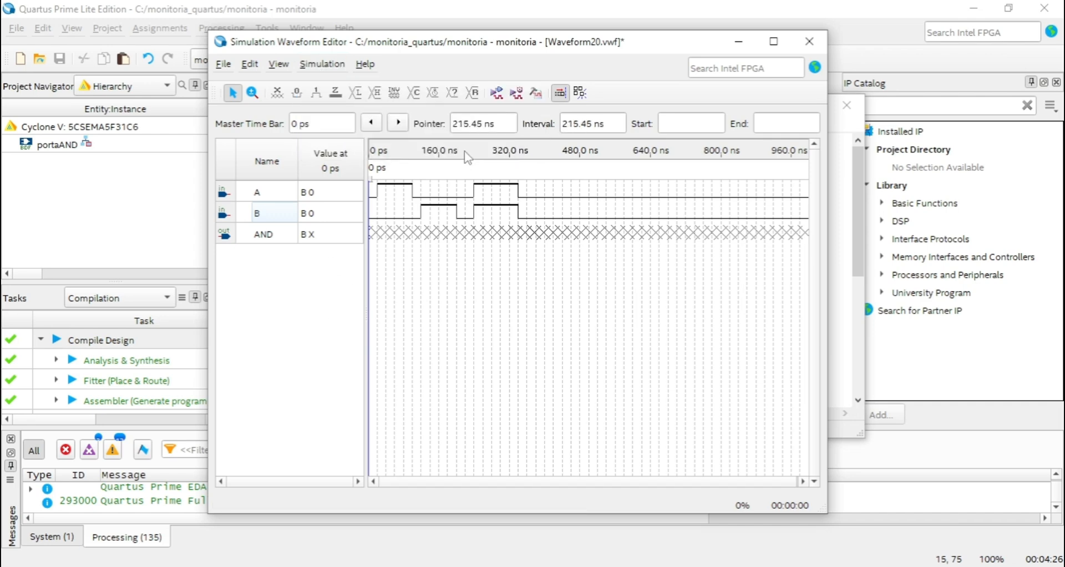
left_click(497, 93)
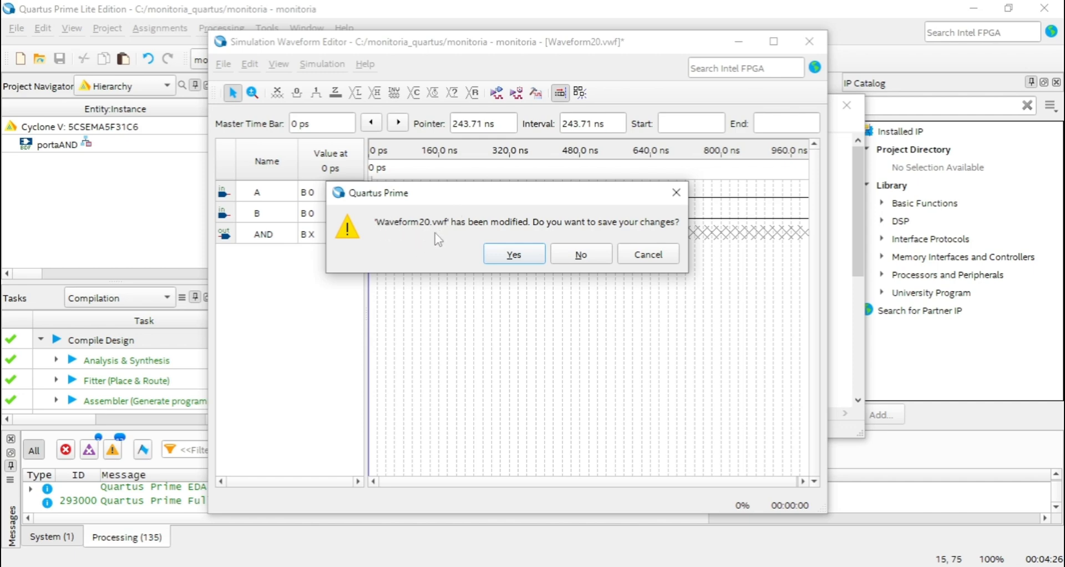
left_click_drag(504, 195, 514, 197)
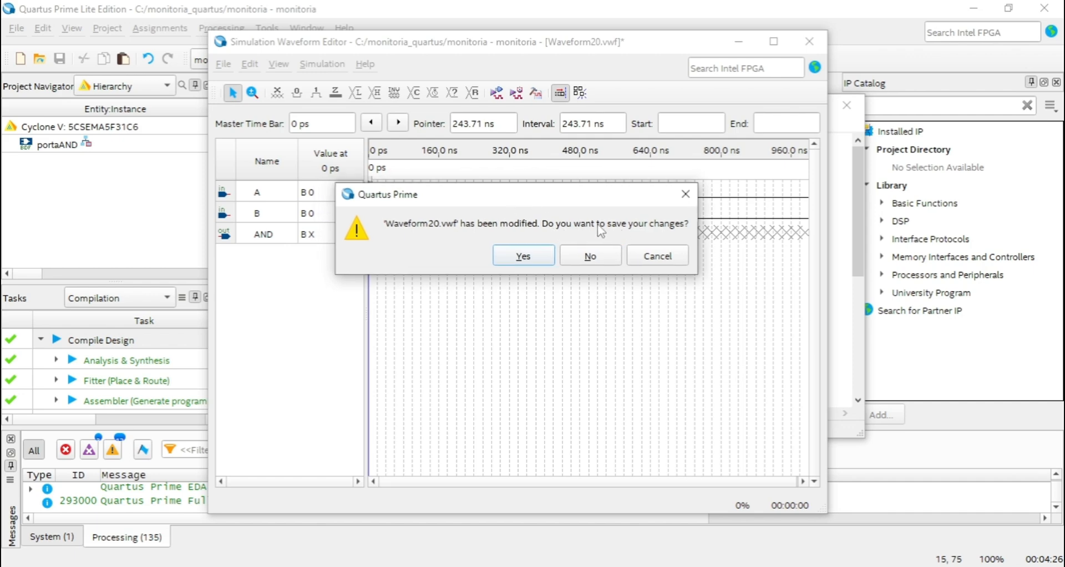
left_click(520, 262)
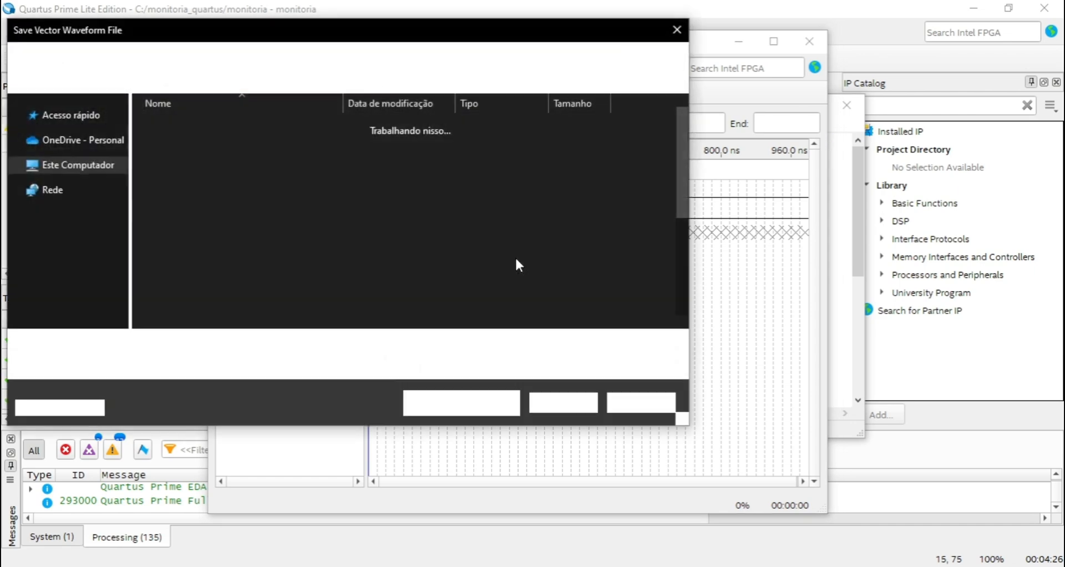
scroll(259, 272, "down", 3)
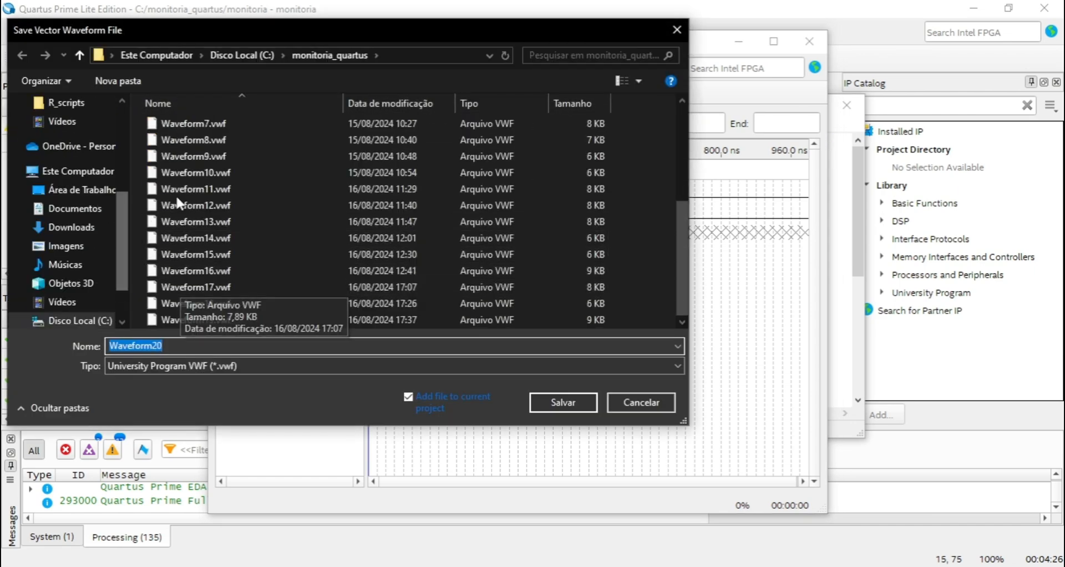
scroll(251, 203, "up", 3)
scroll(324, 199, "down", 5)
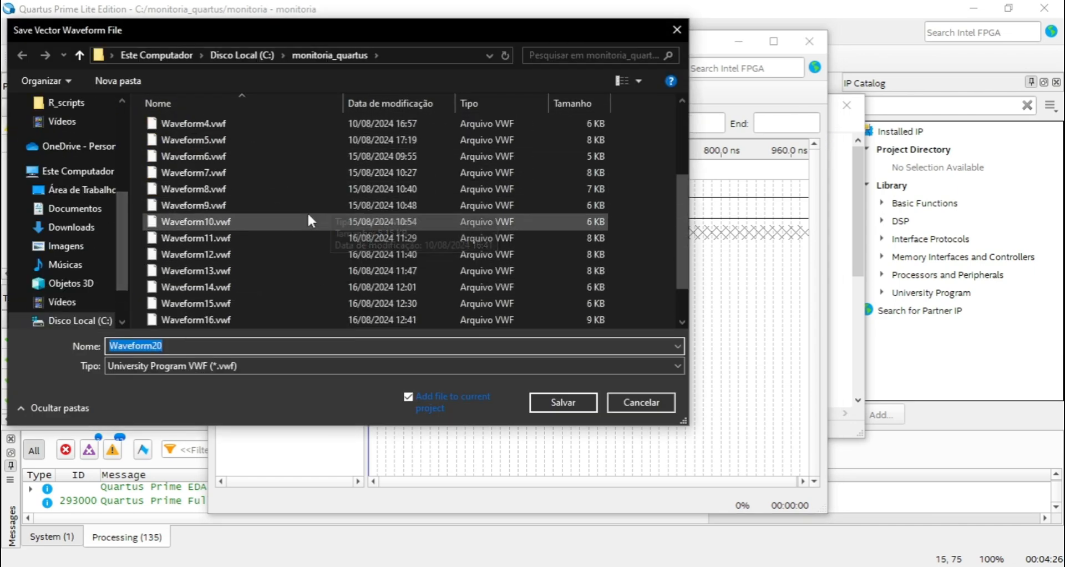
scroll(262, 228, "up", 5)
scroll(219, 224, "down", 4)
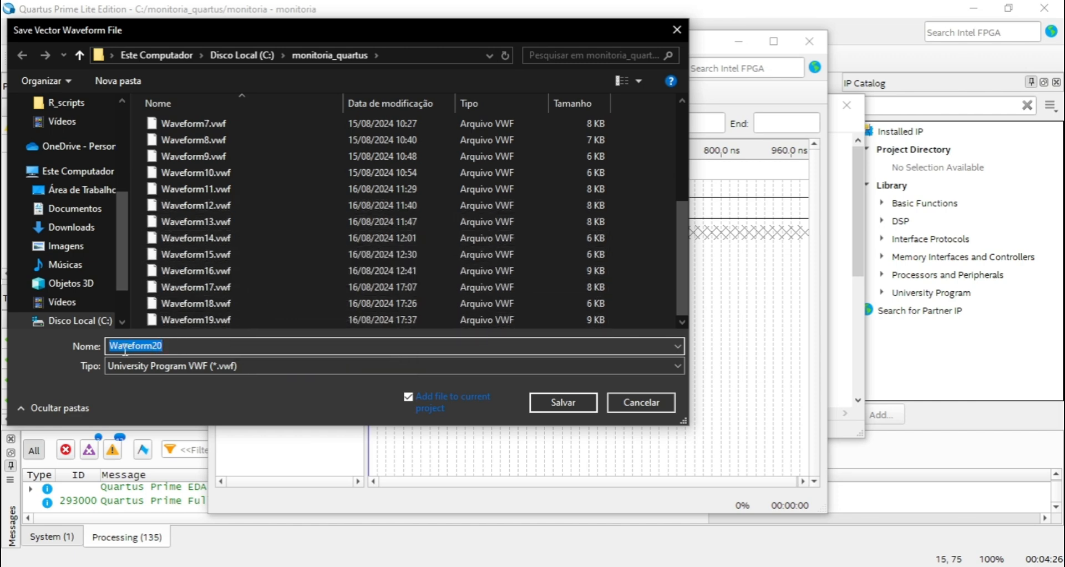
left_click(182, 346)
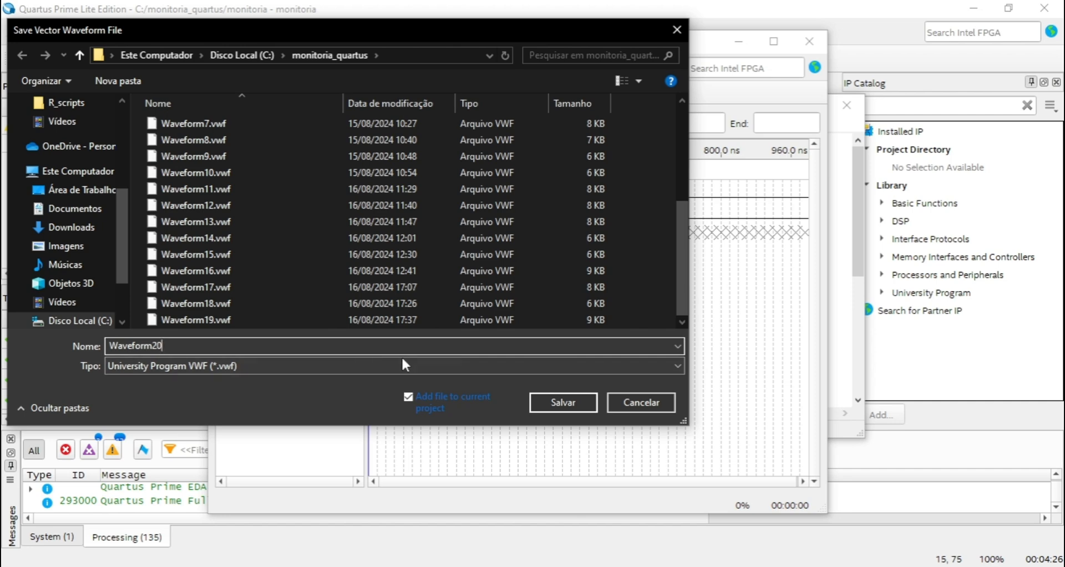
left_click(560, 404)
View the simulated waveforms of A, B and AND, close both waveform windows and return to the portaAND schematic.
left_click_drag(549, 87, 578, 72)
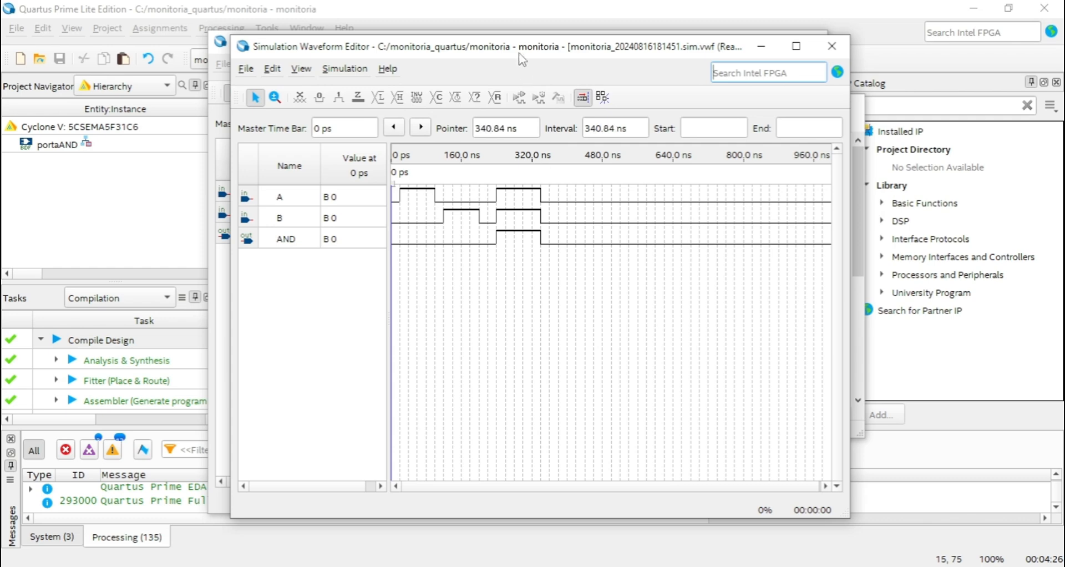
left_click_drag(533, 55, 521, 48)
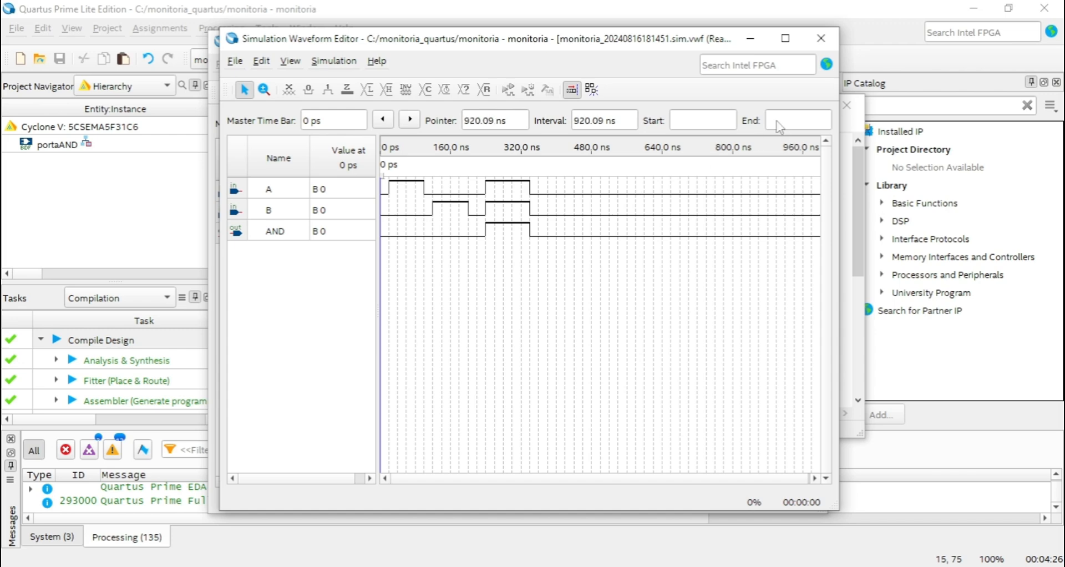
left_click(821, 38)
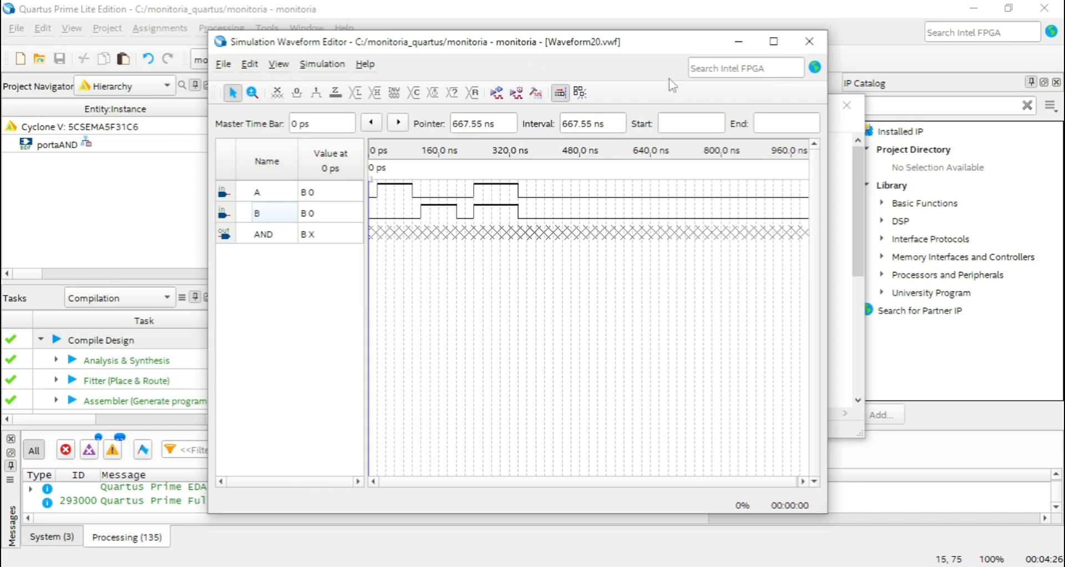
left_click(810, 41)
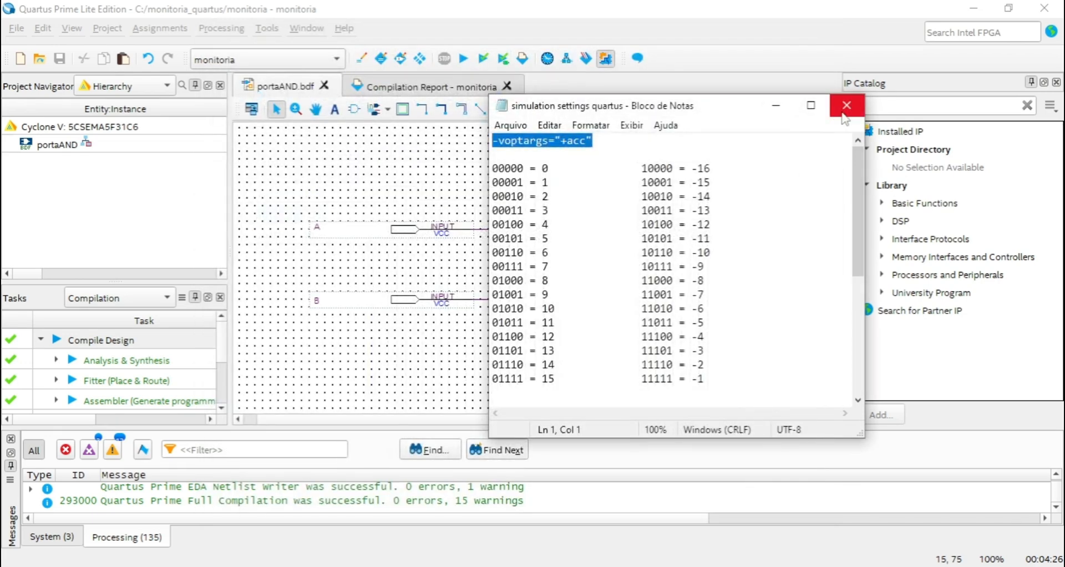
left_click_drag(737, 106, 726, 131)
left_click(664, 81)
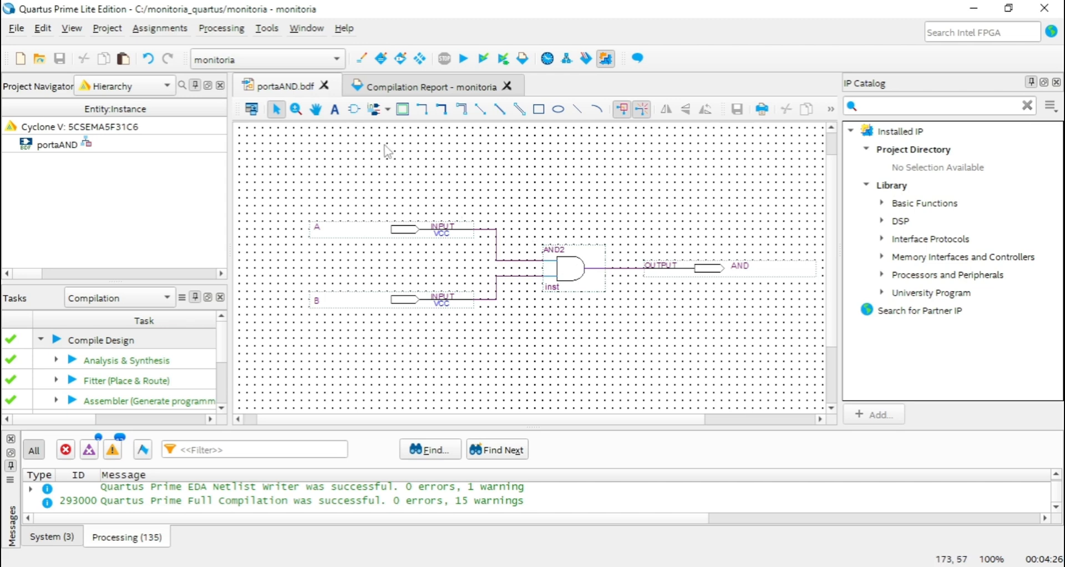
Open the symbol library and preview the band gates among the logic primitives.
left_click(354, 109)
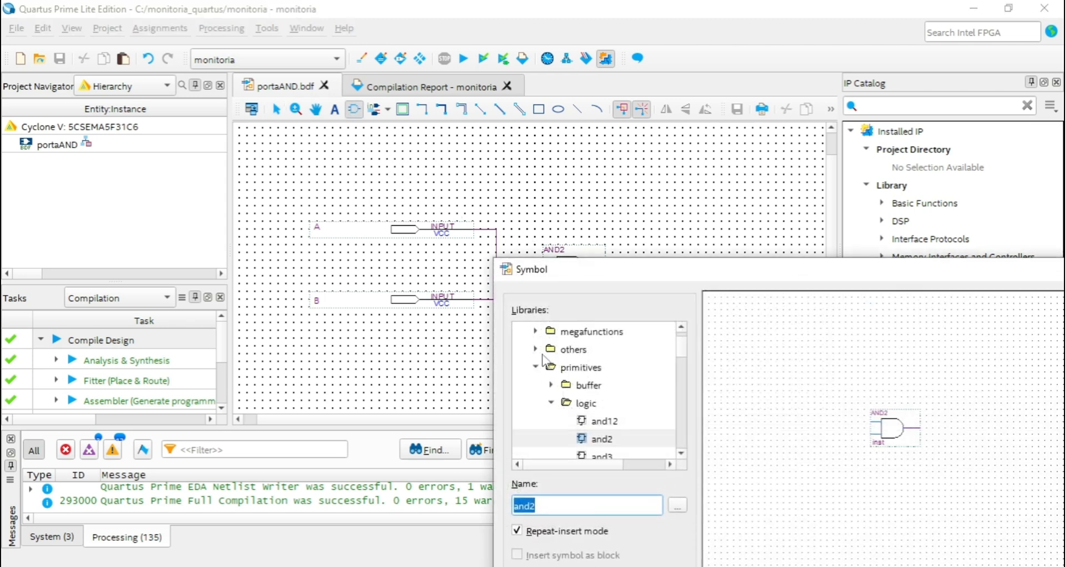
scroll(572, 351, "up", 1)
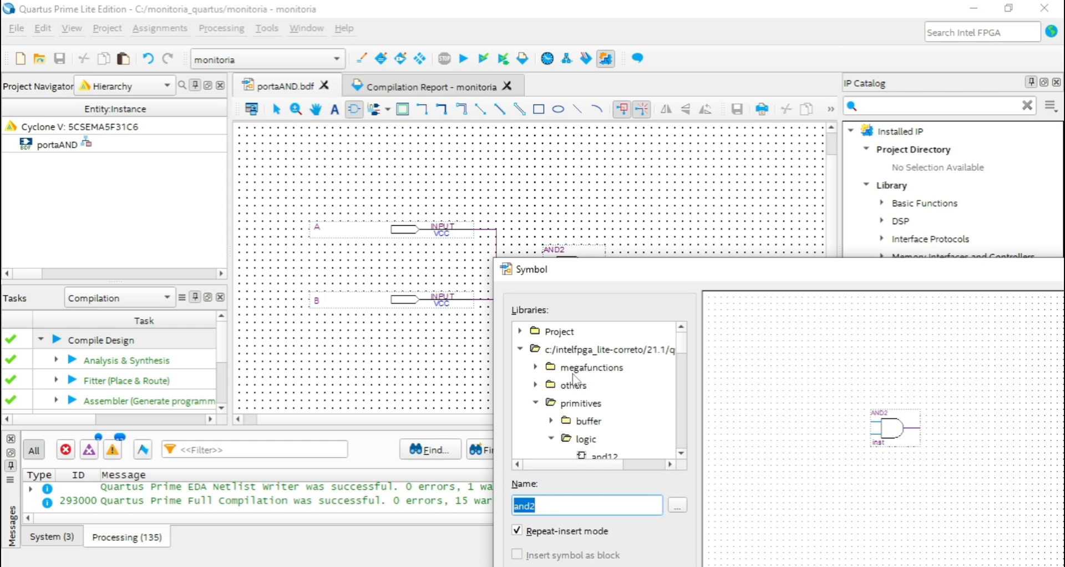
left_click_drag(687, 270, 471, 197)
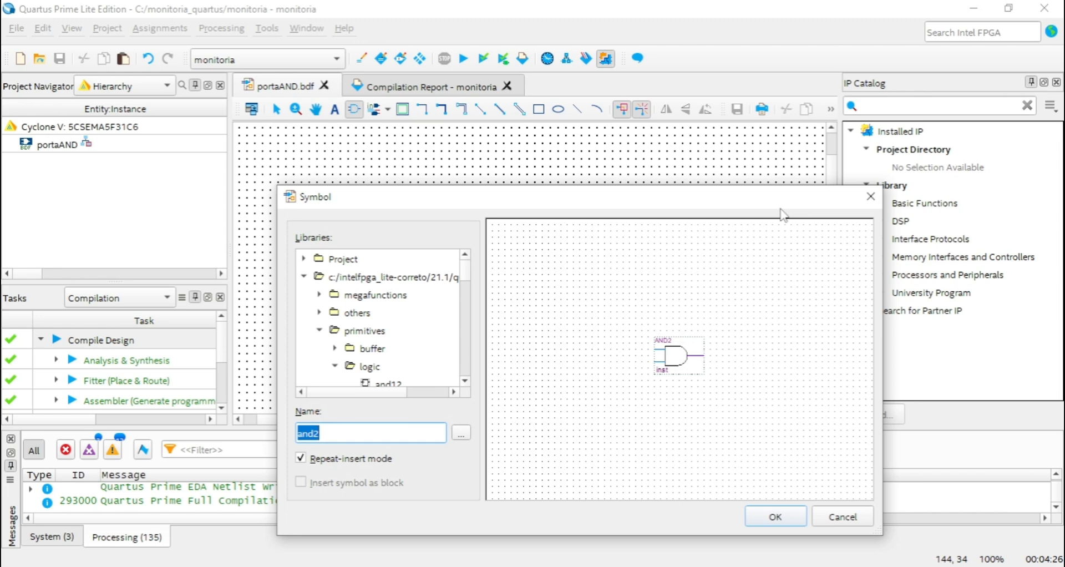
scroll(428, 330, "down", 1)
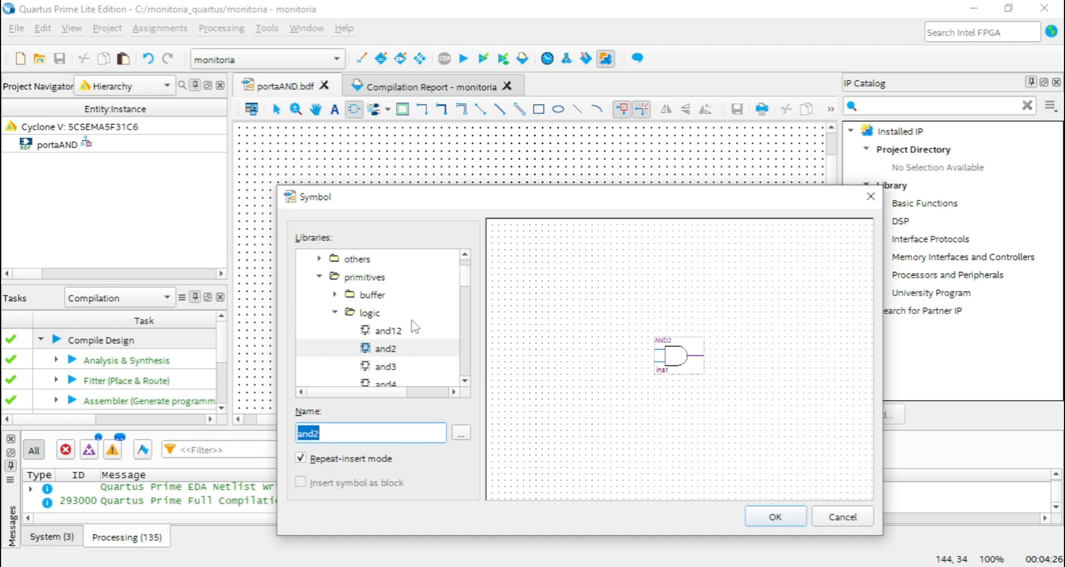
scroll(383, 325, "down", 1)
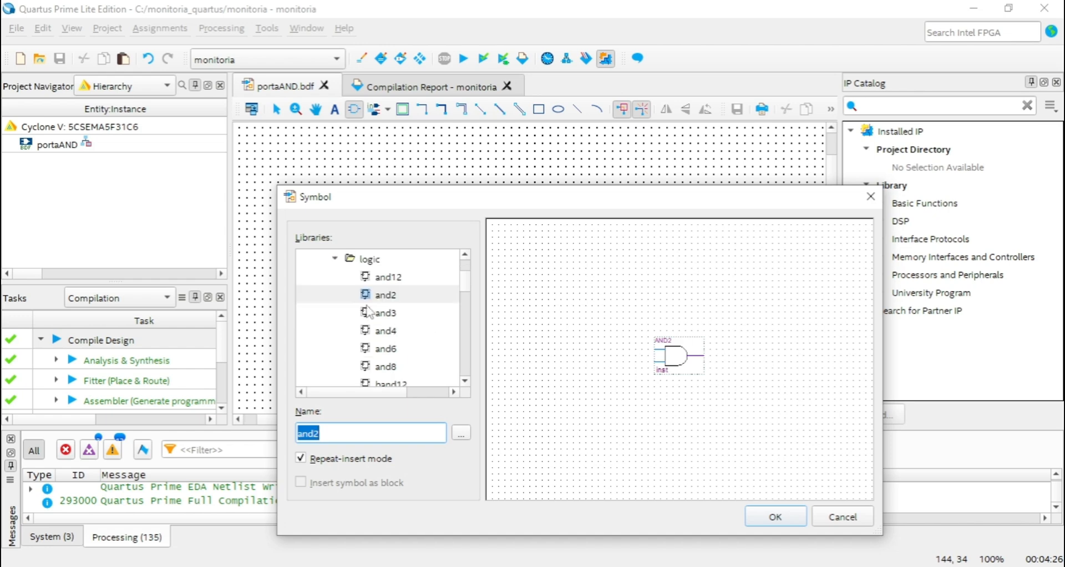
scroll(385, 283, "down", 1)
scroll(381, 278, "down", 1)
left_click(383, 278)
left_click(389, 296)
left_click(392, 312)
left_click(397, 340)
Preview the and12 gate and browse the other and and band gates, closing the symbol library without inserting anything.
scroll(399, 338, "up", 1)
scroll(401, 343, "up", 1)
scroll(401, 341, "up", 2)
scroll(401, 340, "down", 1)
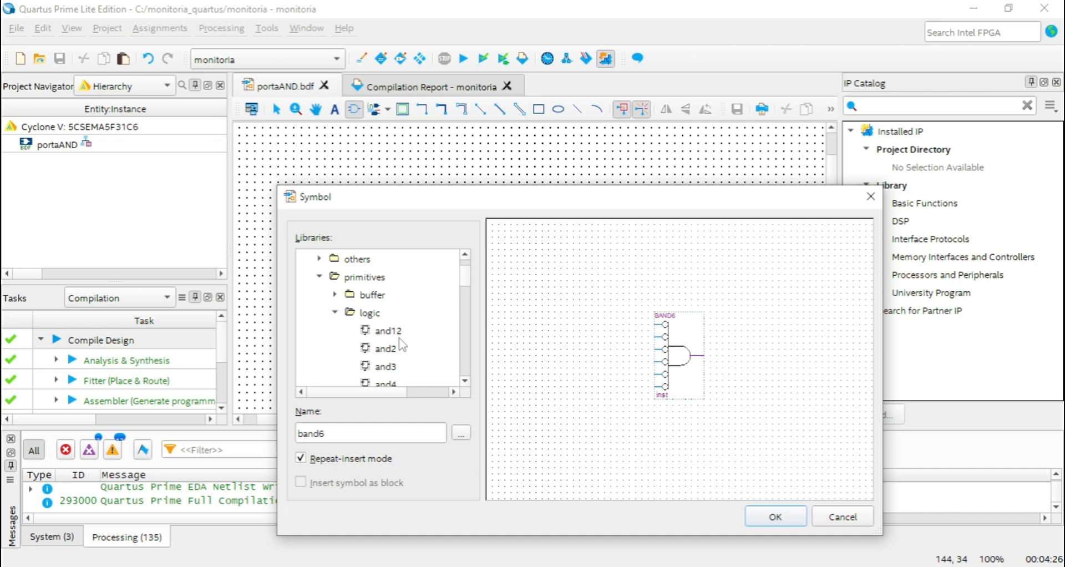
left_click(395, 346)
left_click(392, 335)
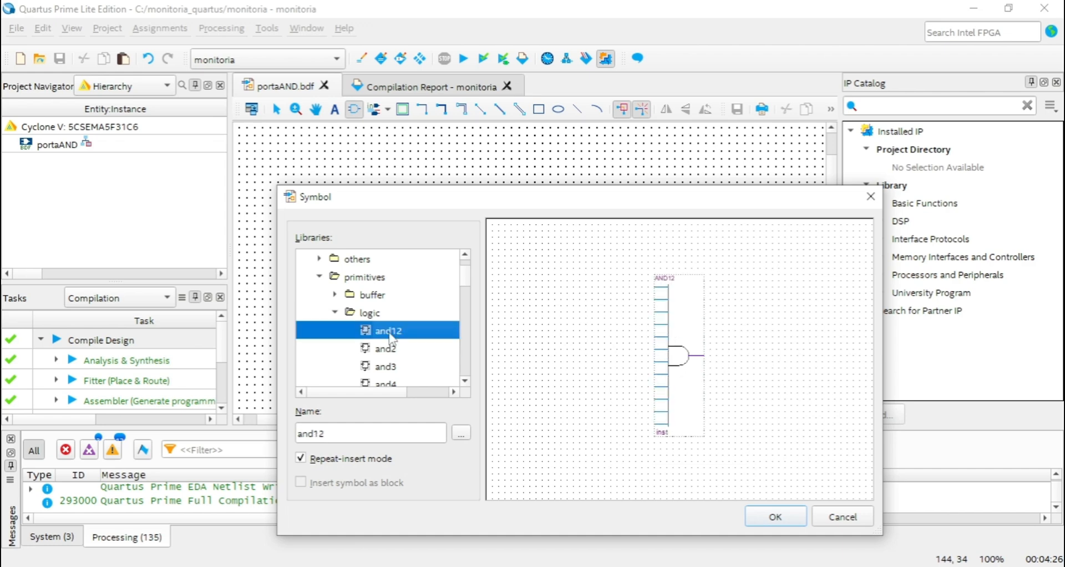
scroll(395, 357, "down", 1)
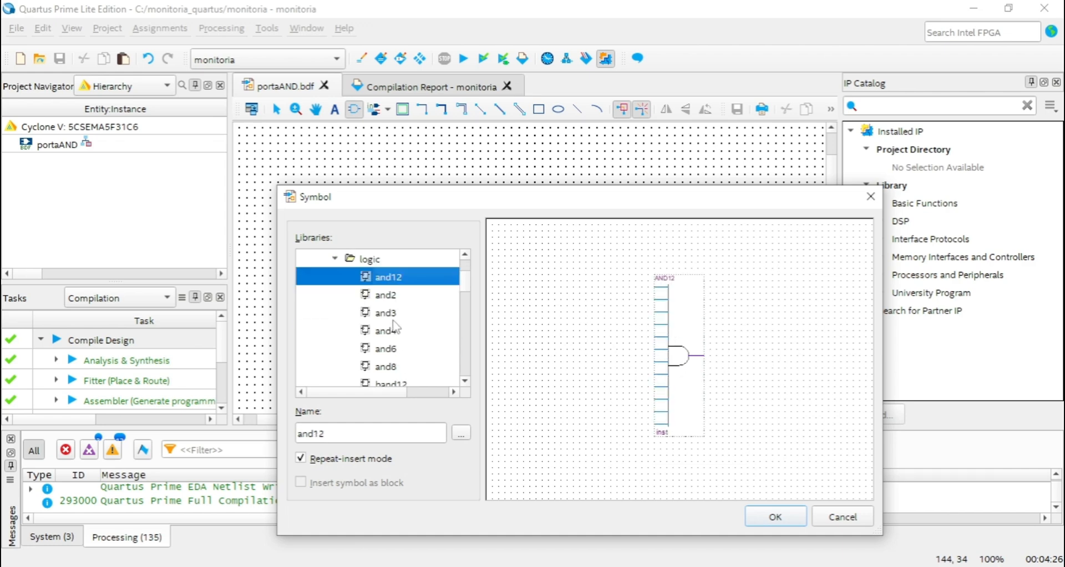
left_click(393, 321)
left_click(396, 333)
left_click(394, 352)
left_click(406, 331)
left_click(405, 307)
left_click(406, 291)
left_click(406, 277)
scroll(418, 319, "down", 2)
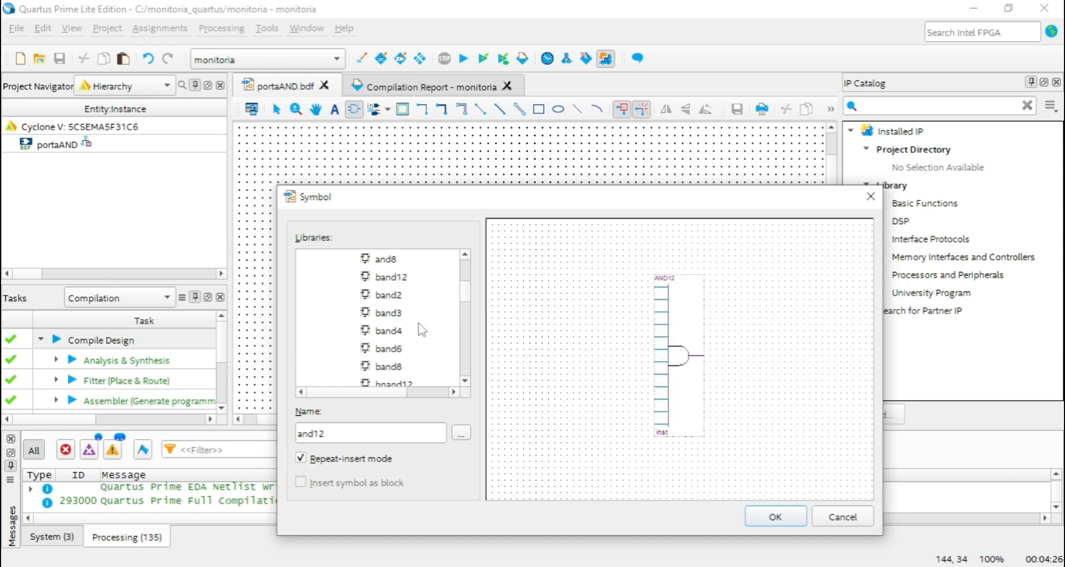
left_click_drag(567, 202, 529, 187)
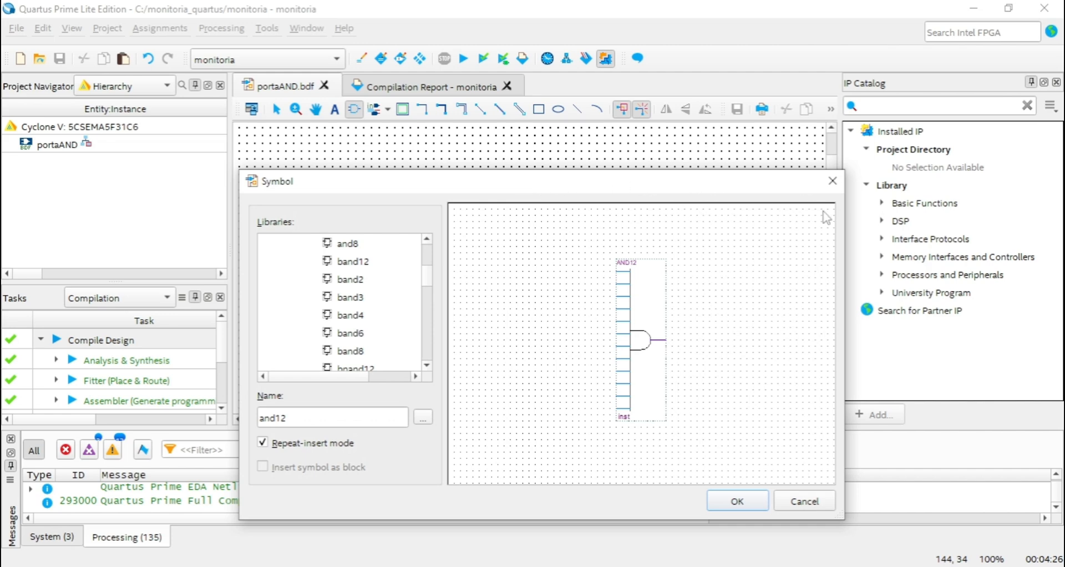
left_click(834, 182)
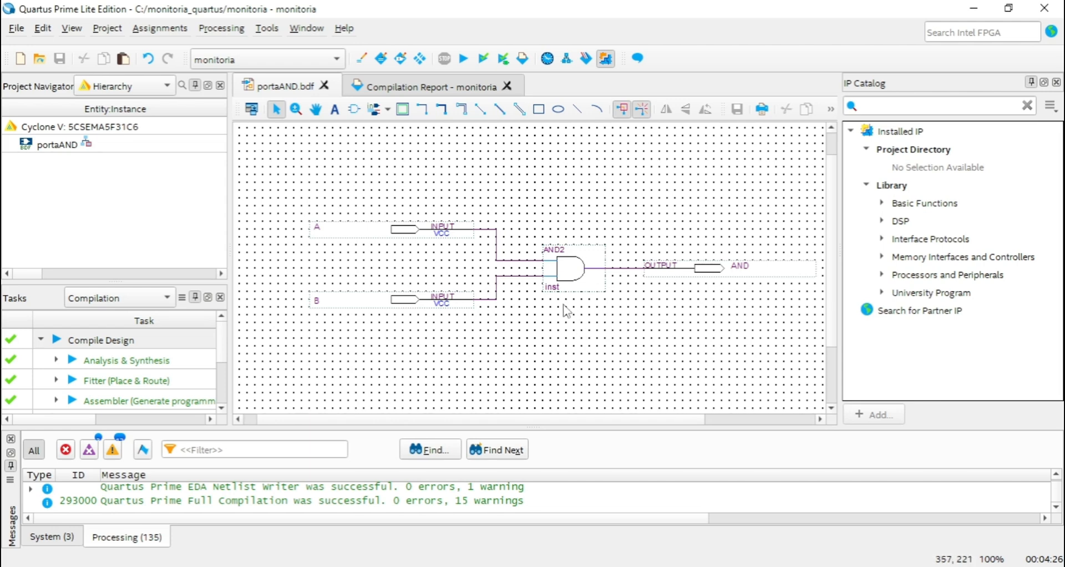
Review the options for creating HDL, symbol and other files from portaAND.bdf, without choosing any.
left_click(17, 28)
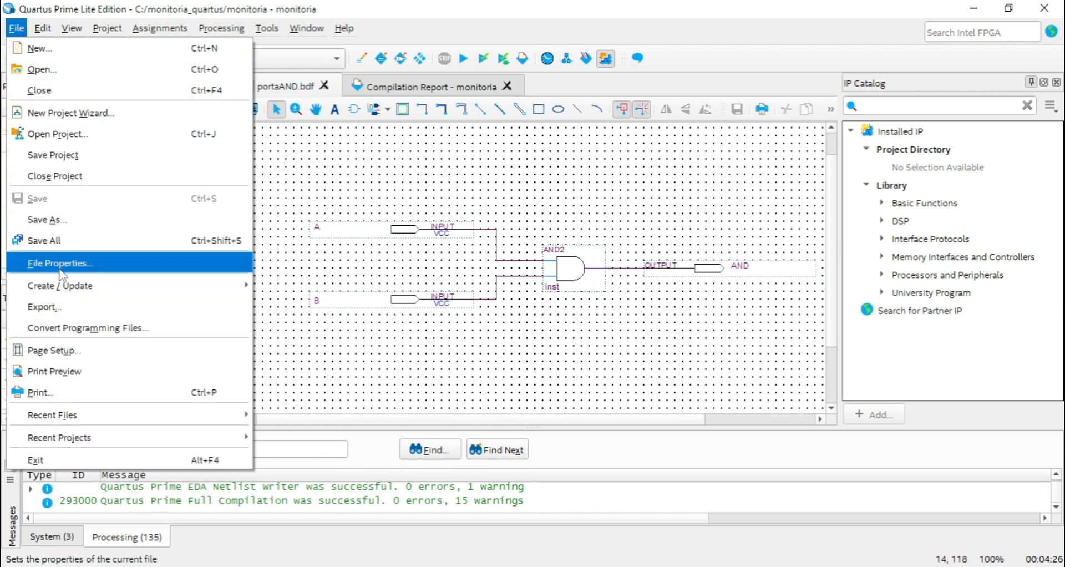
mouse_move(58, 293)
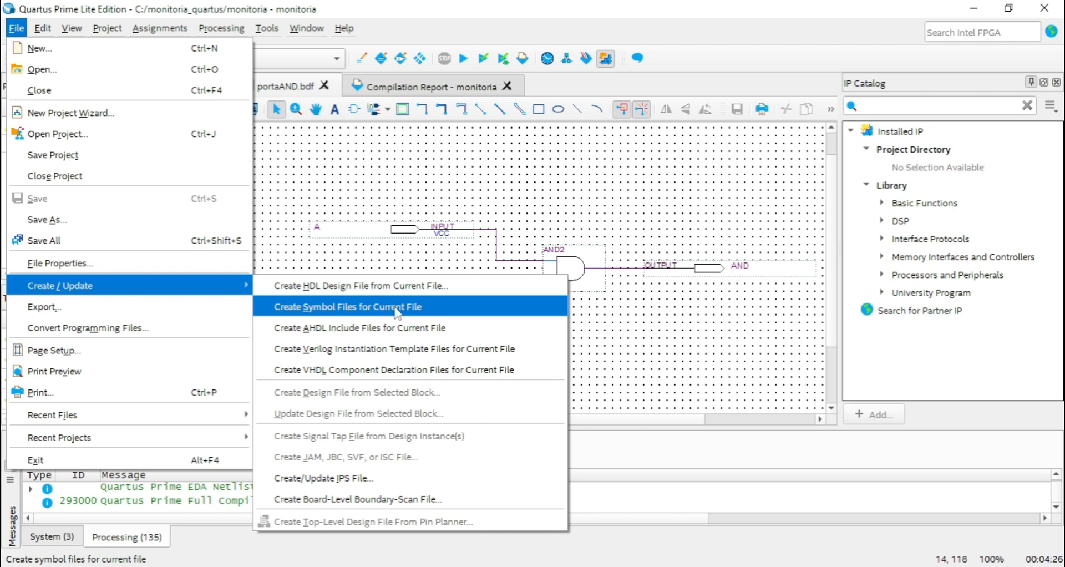
left_click(452, 195)
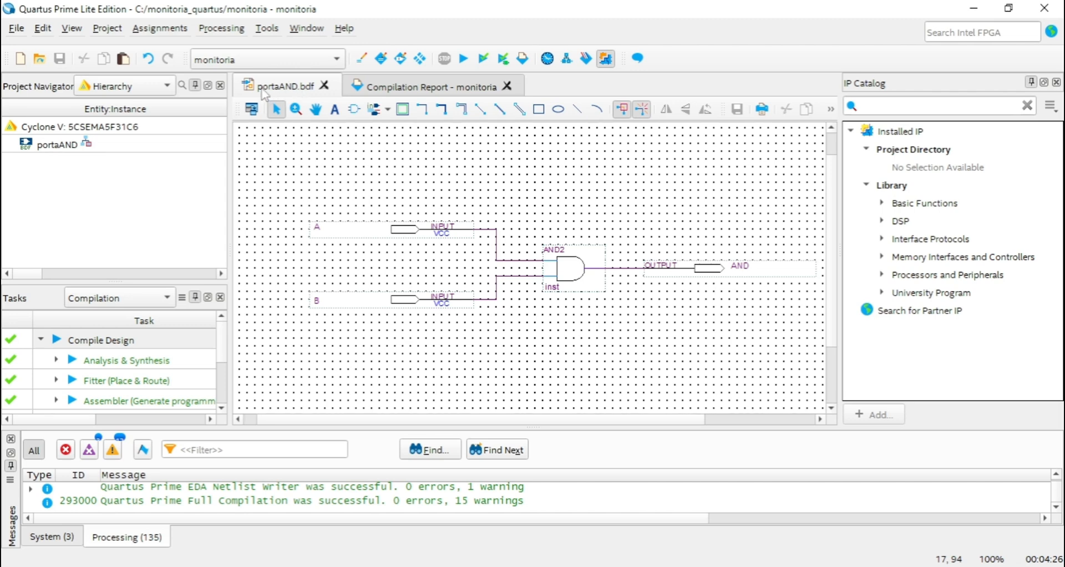
left_click(17, 31)
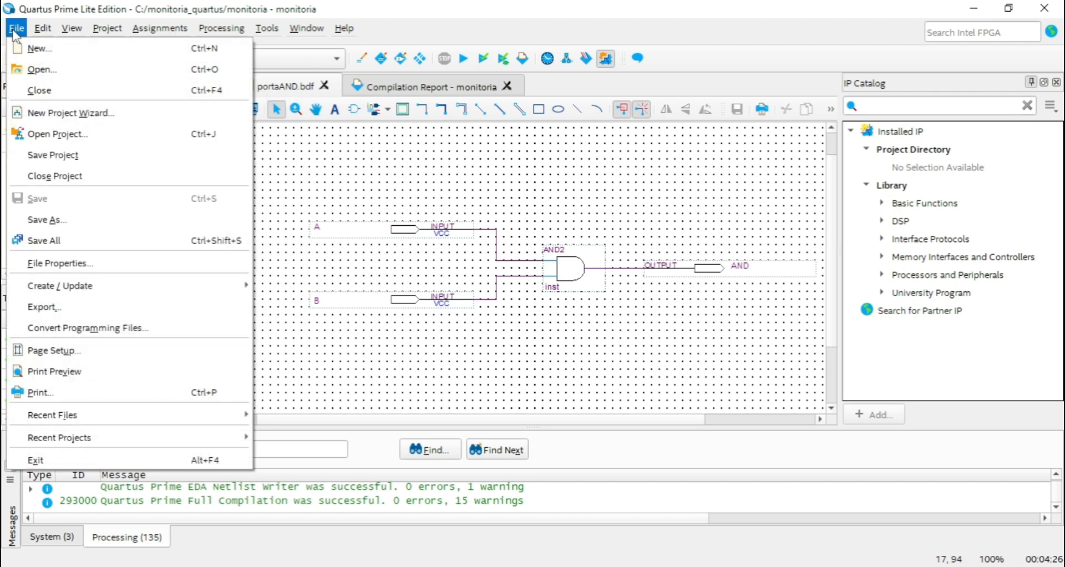
mouse_move(72, 27)
left_click(460, 160)
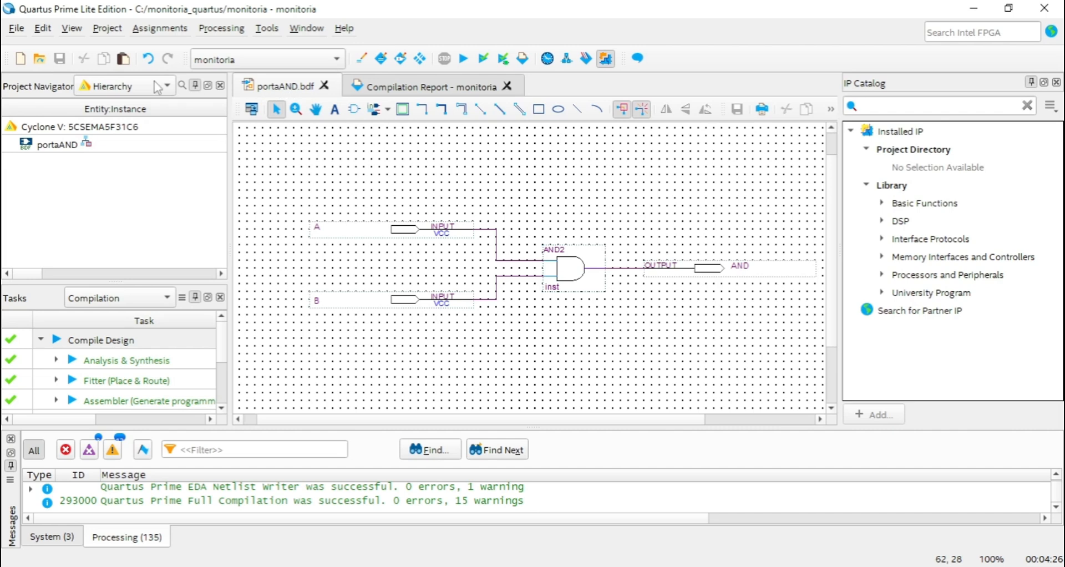
Create a symbol file for the current schematic and save it as portaAND in the monitoria_quartus folder.
left_click(16, 28)
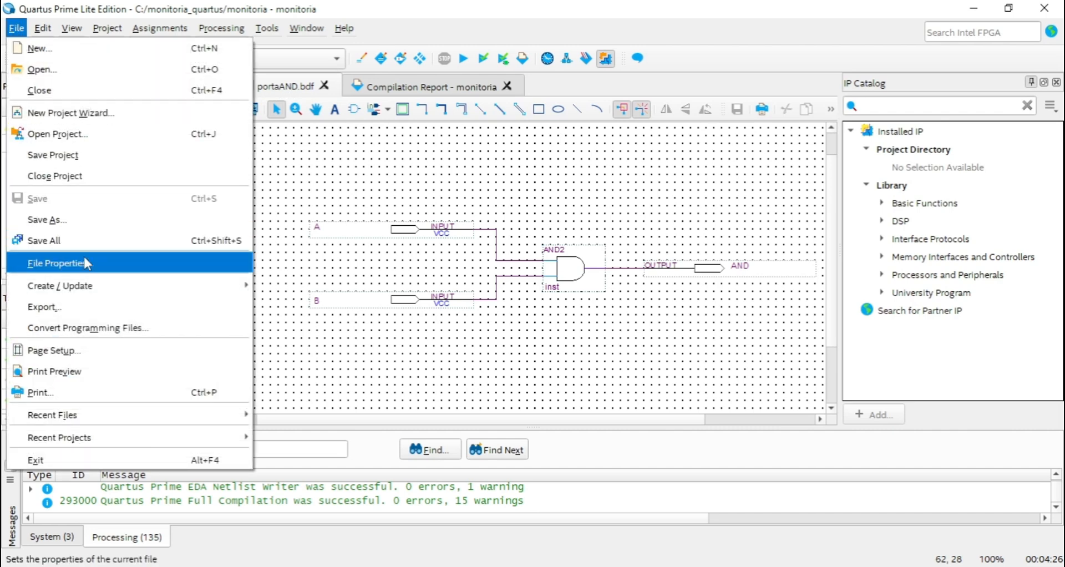
mouse_move(56, 287)
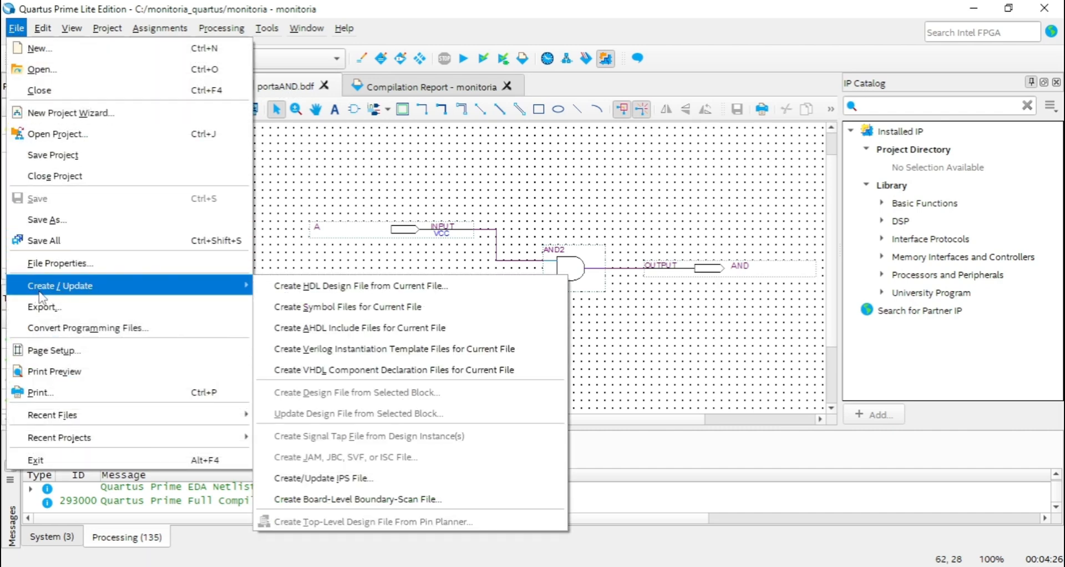
left_click(337, 314)
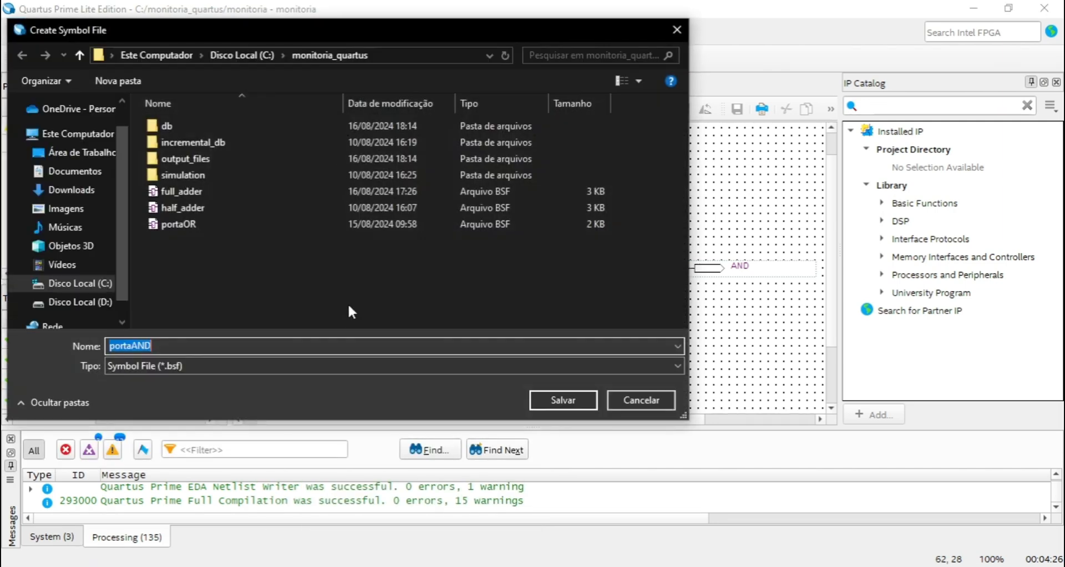
left_click_drag(368, 29, 411, 47)
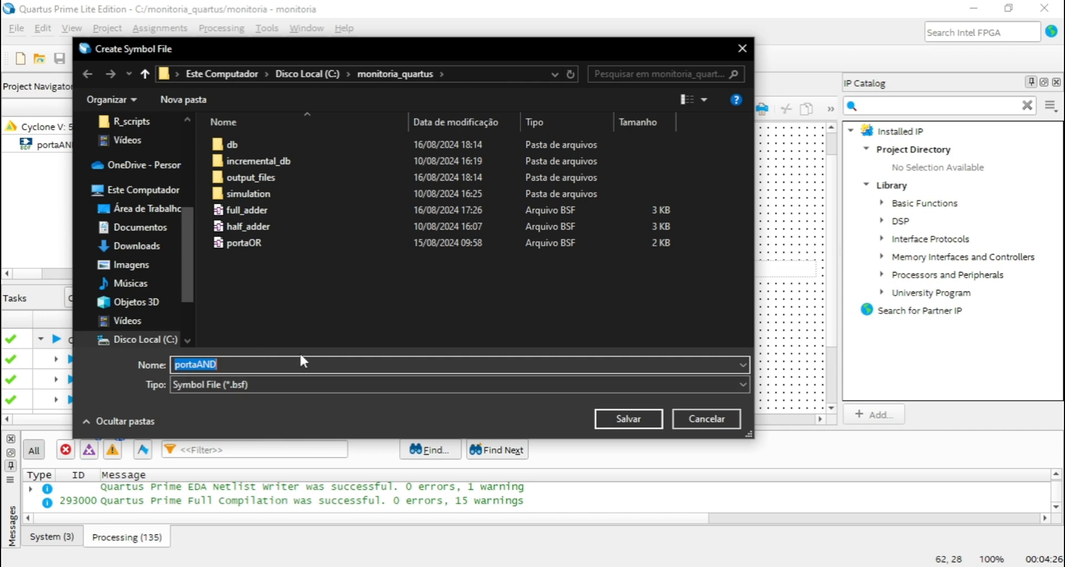
left_click(630, 419)
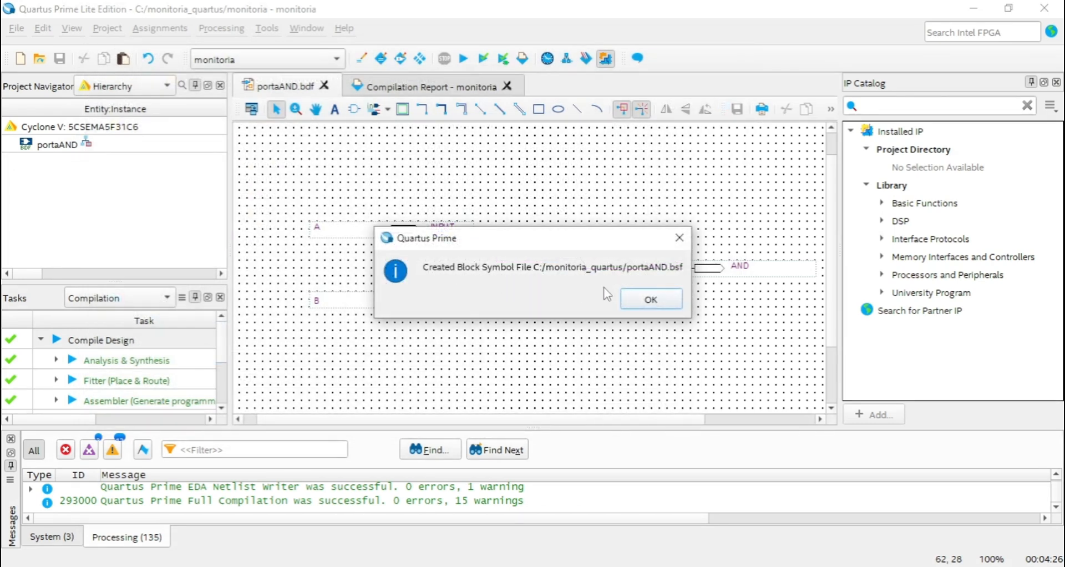
left_click(668, 306)
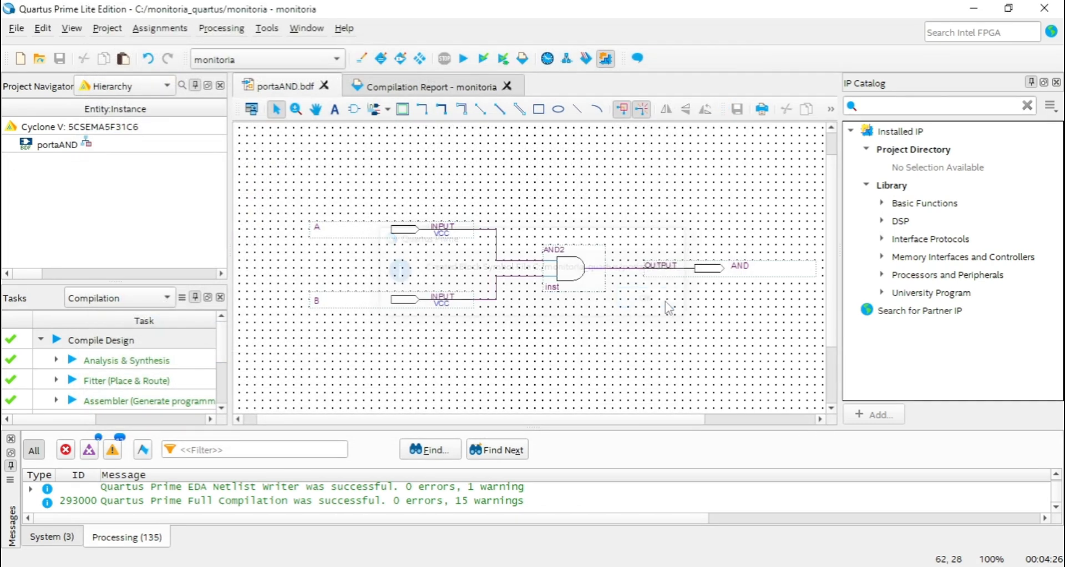
Create a new block diagram/schematic file and expand the project's own symbols in its symbol library.
left_click(20, 59)
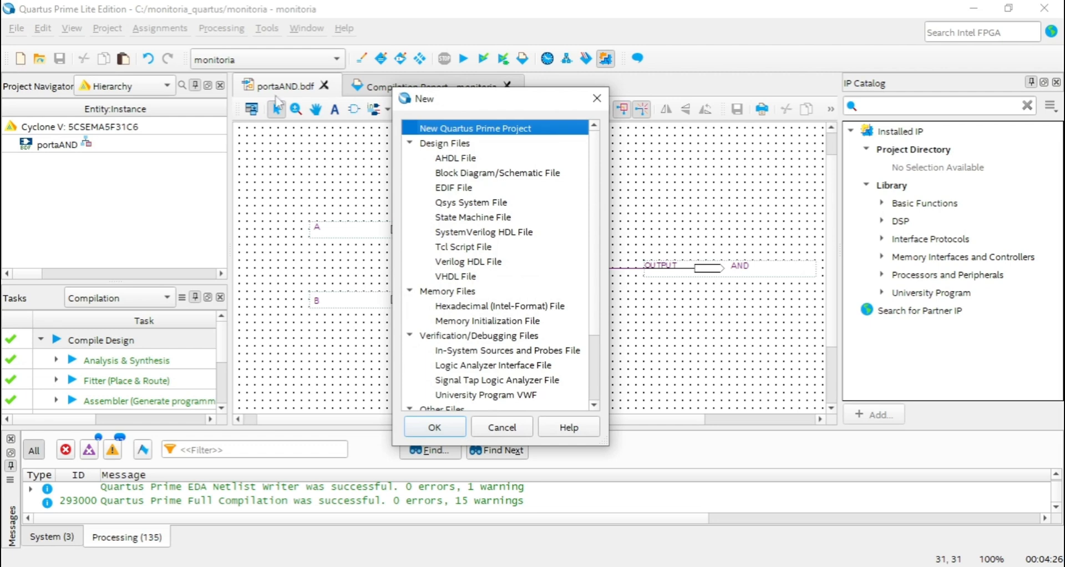
double_click(485, 173)
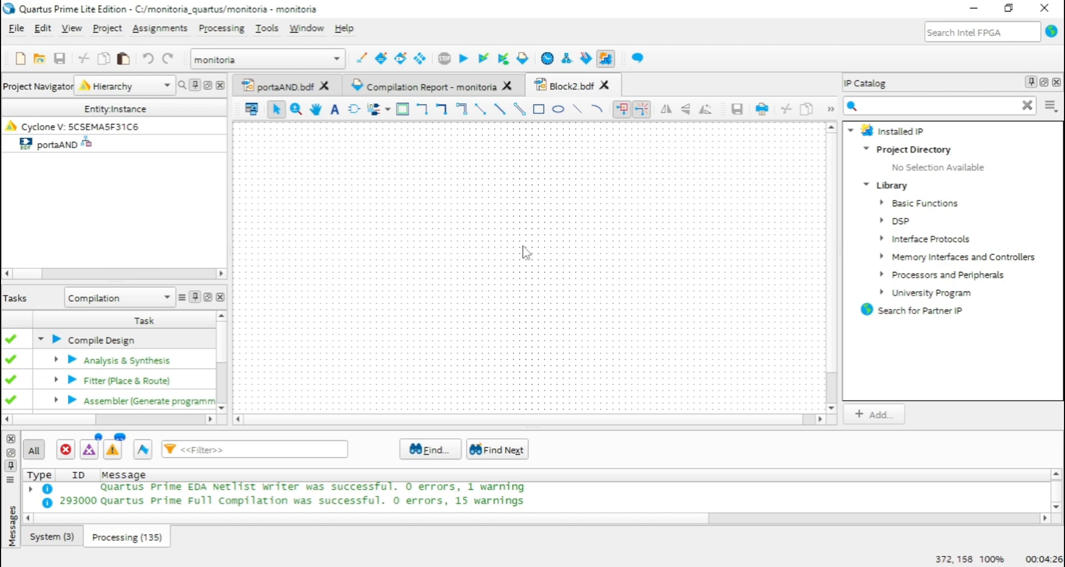
double_click(501, 222)
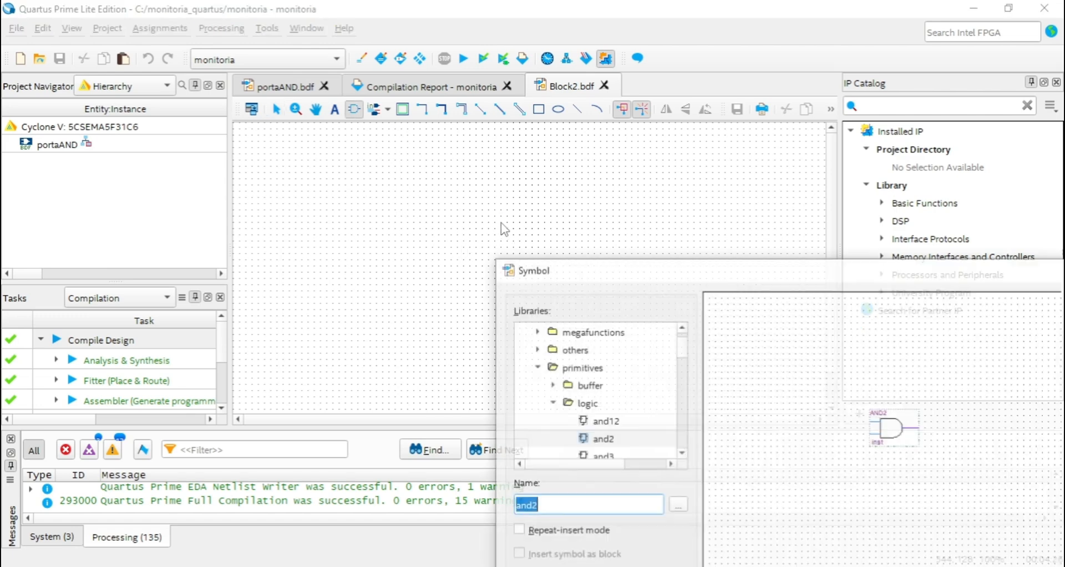
left_click_drag(677, 279, 534, 162)
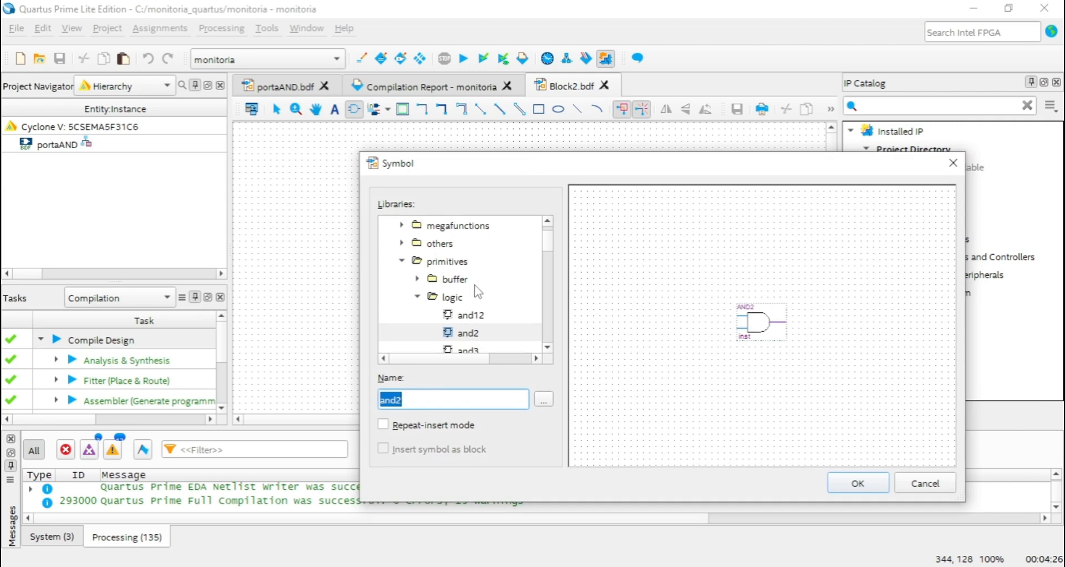
scroll(477, 293, "up", 1)
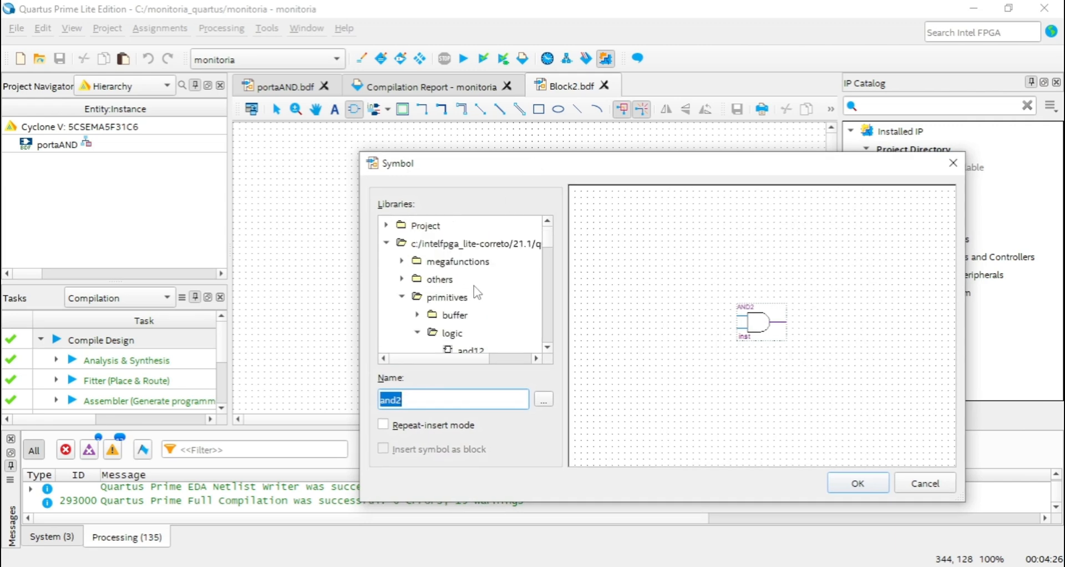
left_click(388, 243)
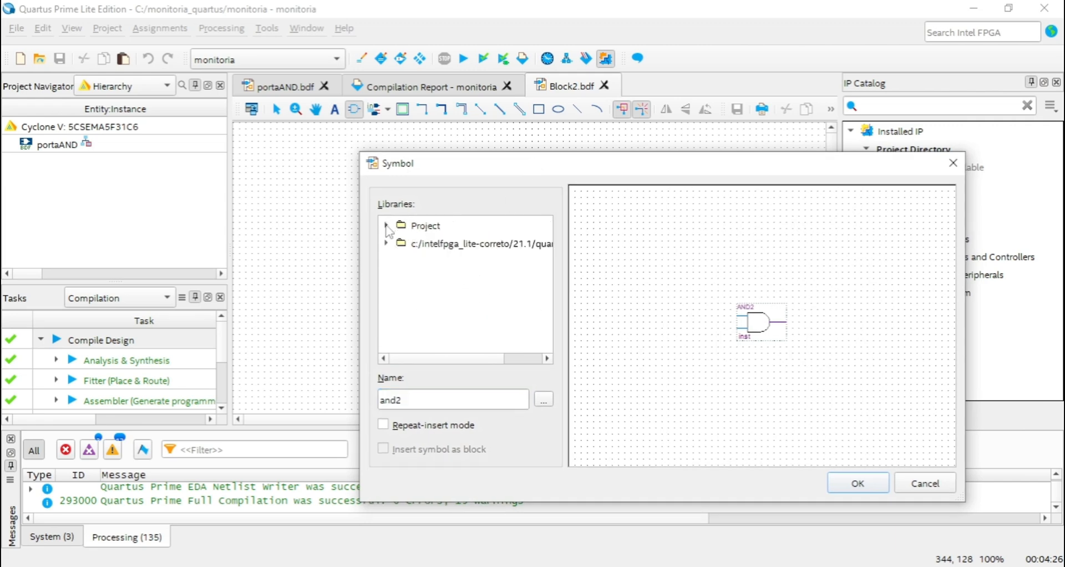
left_click(386, 225)
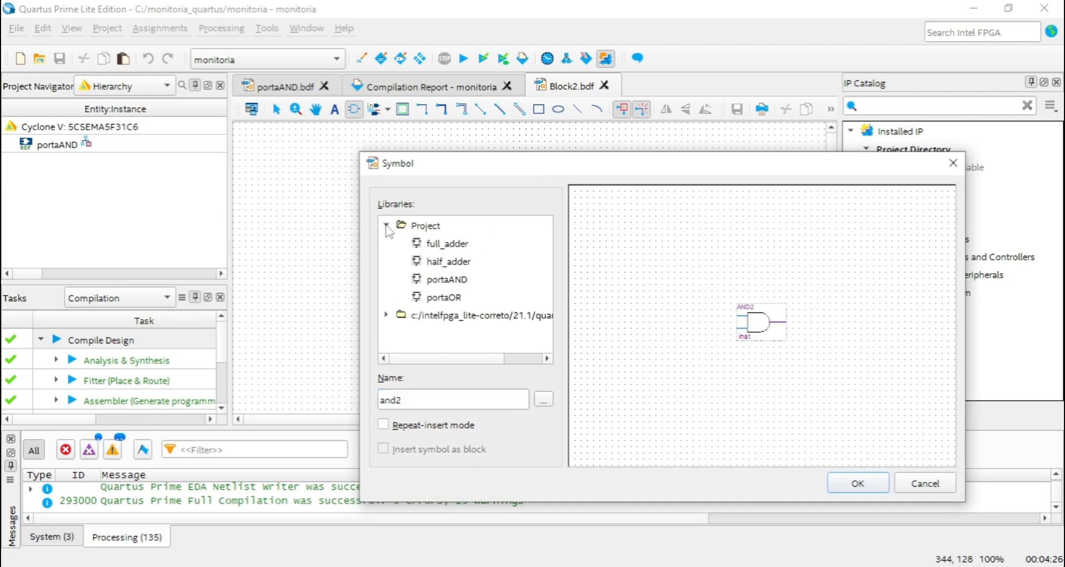
Preview the full_adder, half_adder, portaAND and portaOR project symbols, comparing the two adders.
left_click(439, 247)
left_click(442, 263)
left_click(447, 280)
left_click(451, 266)
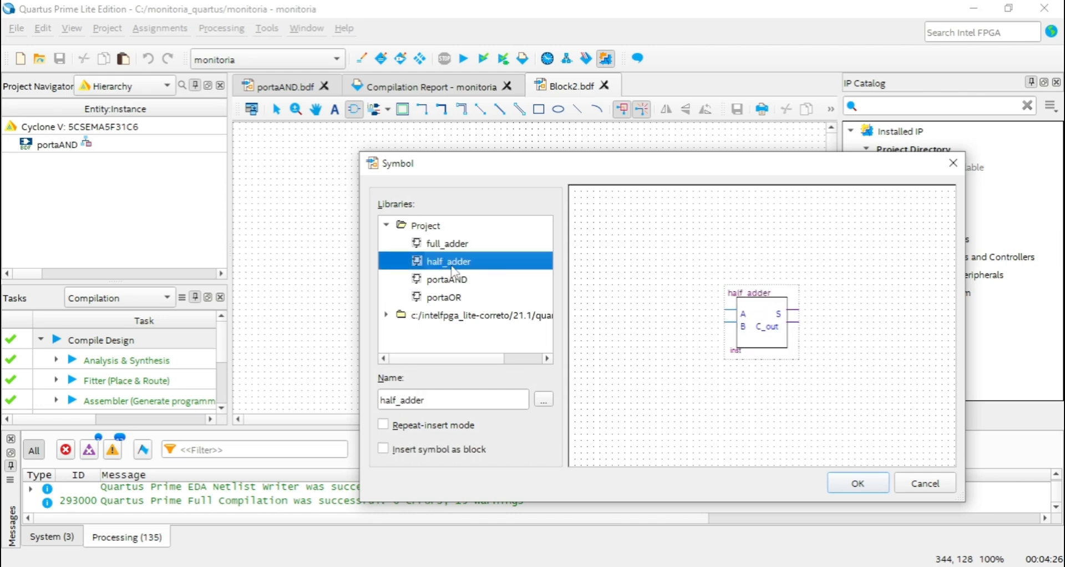
left_click(455, 248)
left_click(450, 296)
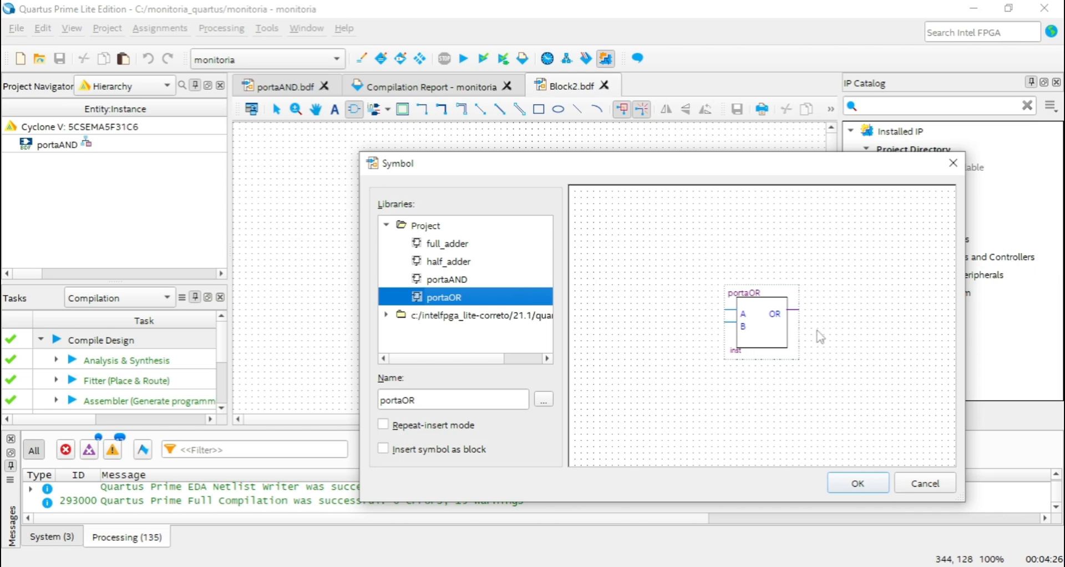
left_click(467, 280)
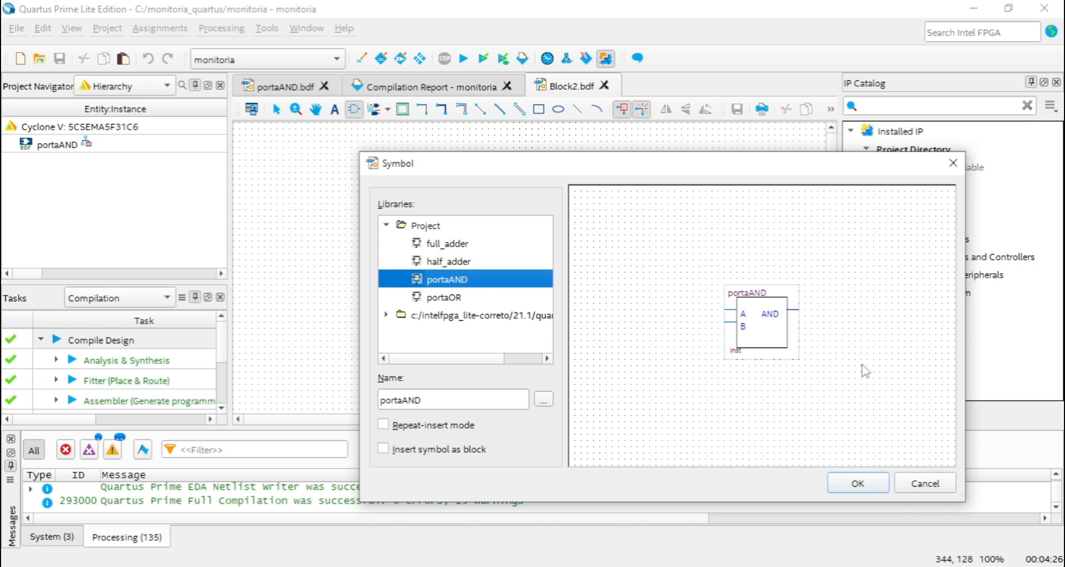
left_click(462, 261)
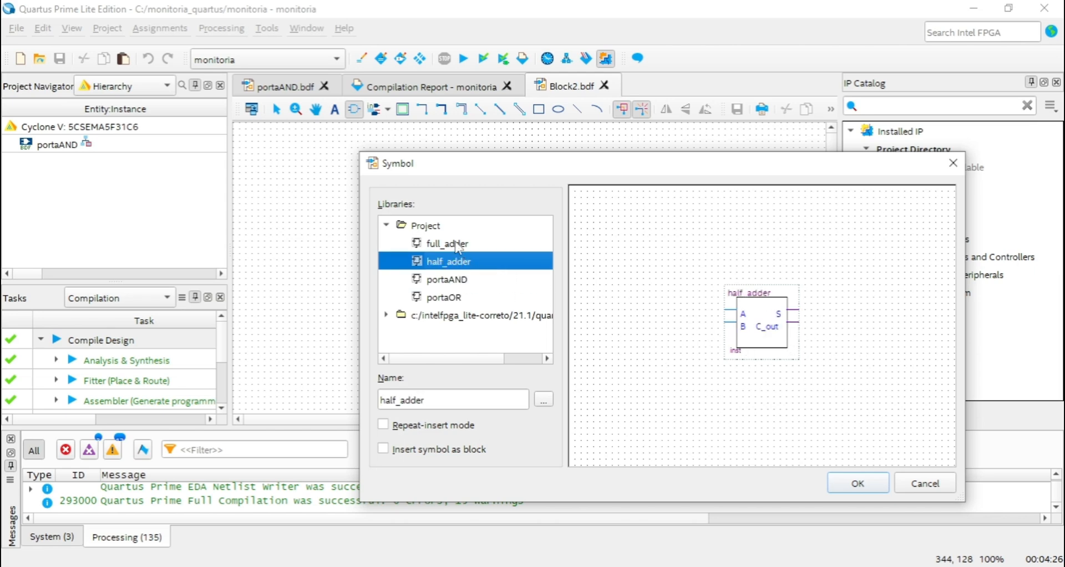
left_click(459, 247)
left_click(466, 248)
left_click(465, 265)
left_click(467, 245)
left_click(469, 264)
left_click(469, 244)
left_click(470, 262)
left_click(468, 244)
left_click(470, 262)
Insert the portaAND project symbol near the middle of the blank schematic.
left_click(465, 281)
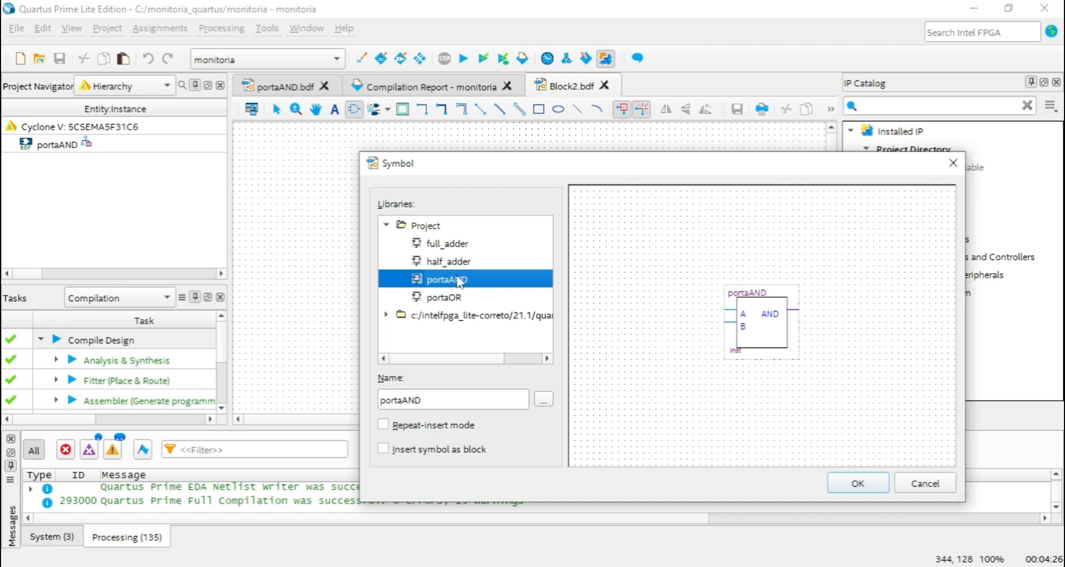
left_click(858, 483)
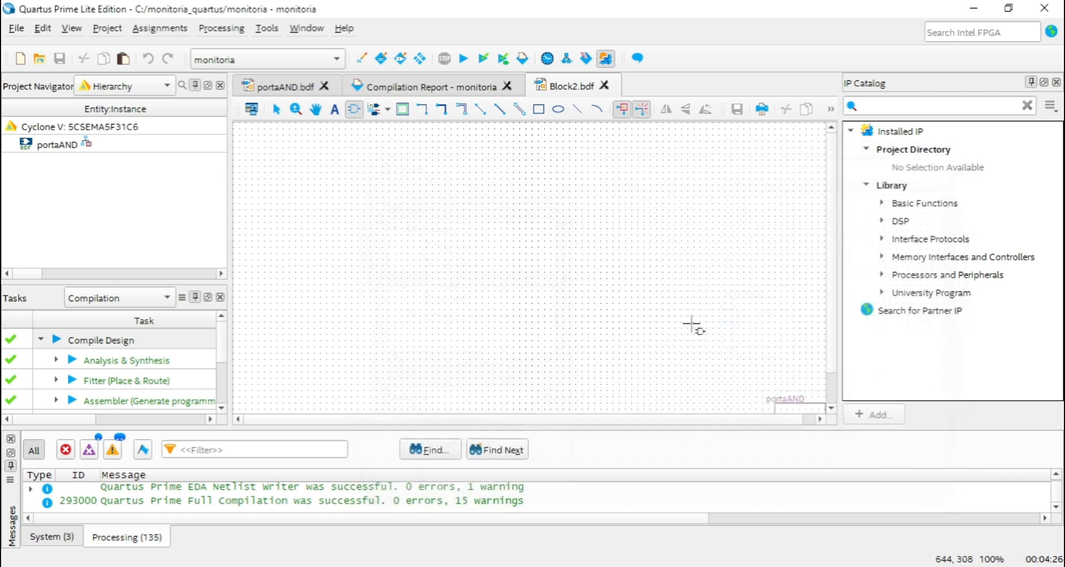
left_click(455, 208)
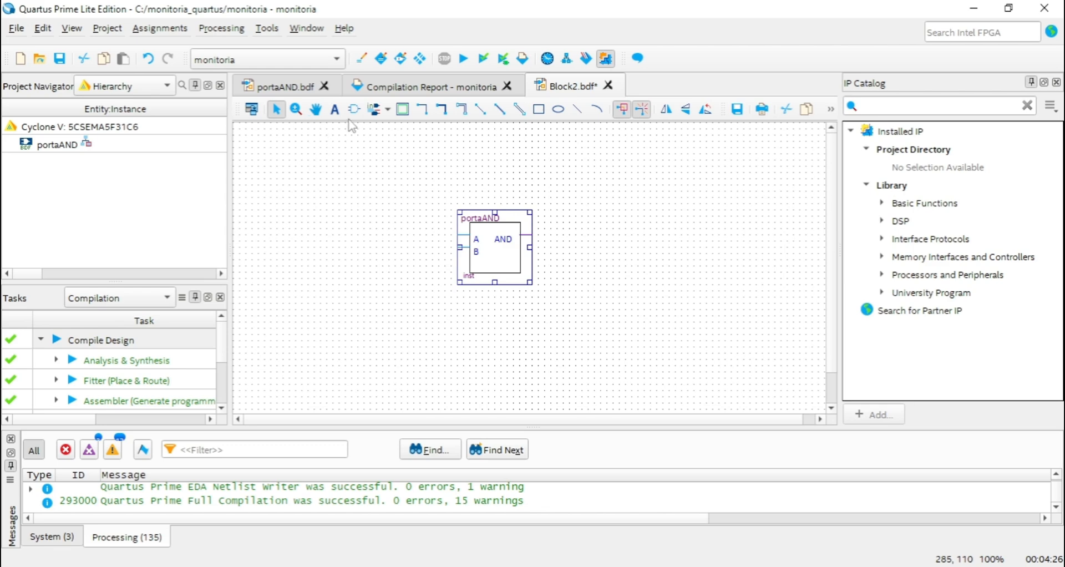
left_click(370, 198)
Place two input pins to the left of the portaAND block and one output pin to its right.
left_click(388, 110)
left_click(395, 132)
left_click(272, 220)
left_click(273, 247)
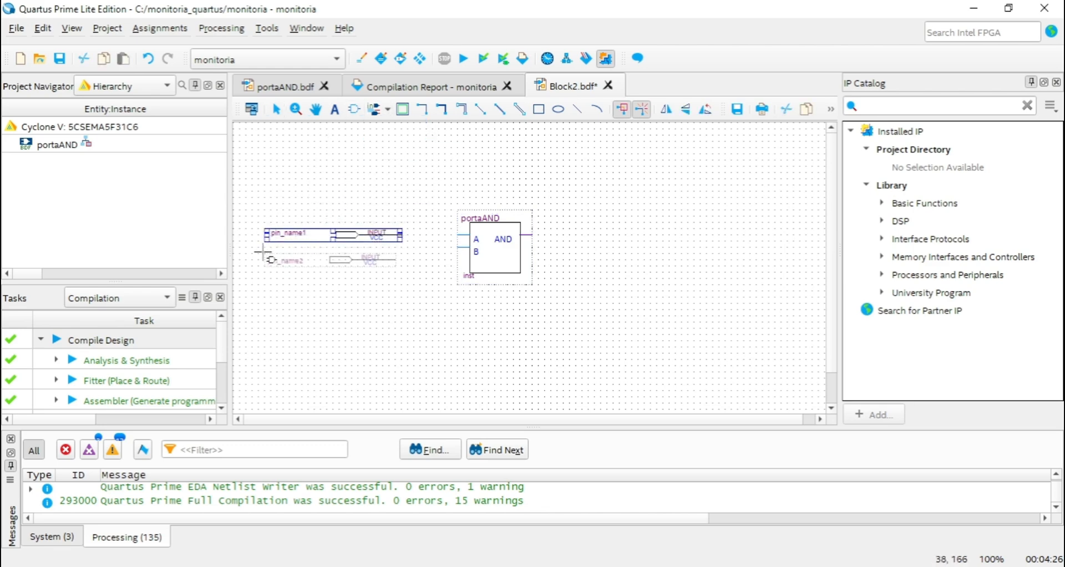
left_click(387, 109)
left_click(392, 150)
left_click(627, 240)
Wire the two input pins to A and B of the portaAND block and its AND output to the output pin.
left_click(422, 109)
left_click_drag(402, 235, 457, 235)
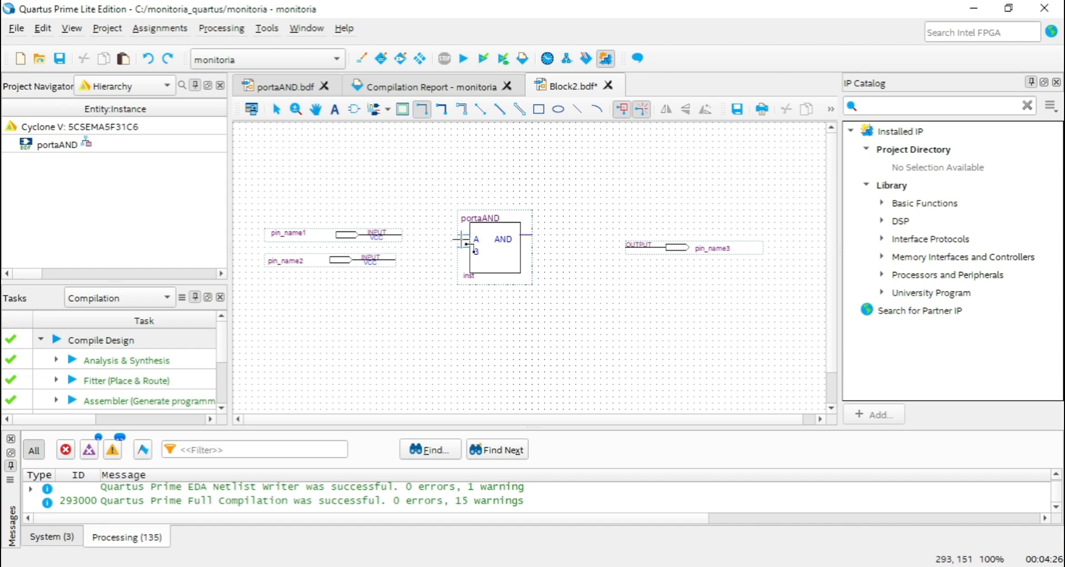
mouse_move(396, 260)
left_mouse_down()
mouse_move(445, 259)
mouse_move(458, 246)
left_mouse_up()
left_click_drag(625, 248, 532, 235)
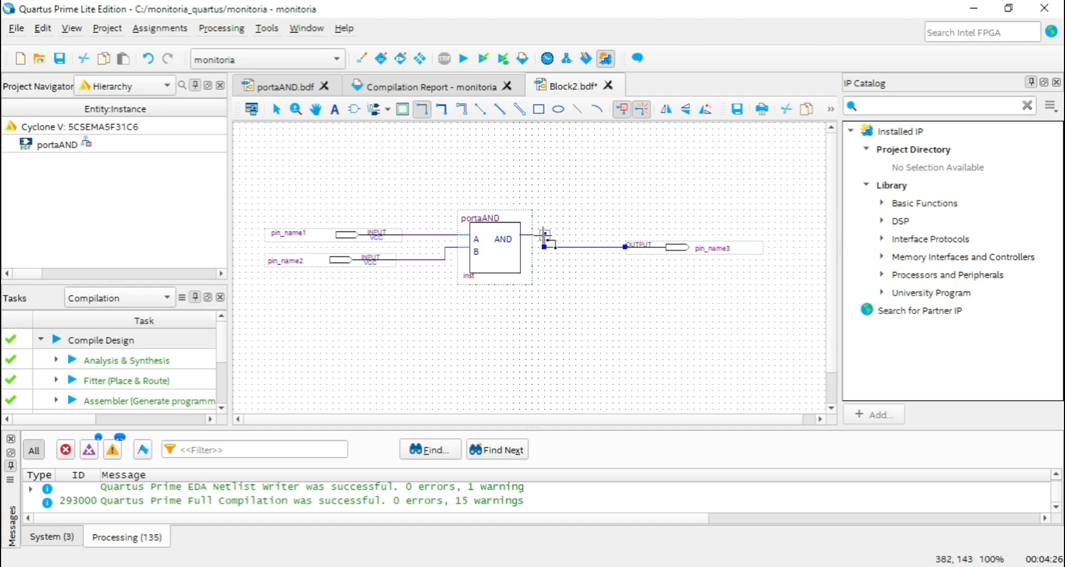
left_click(276, 109)
left_click(616, 227)
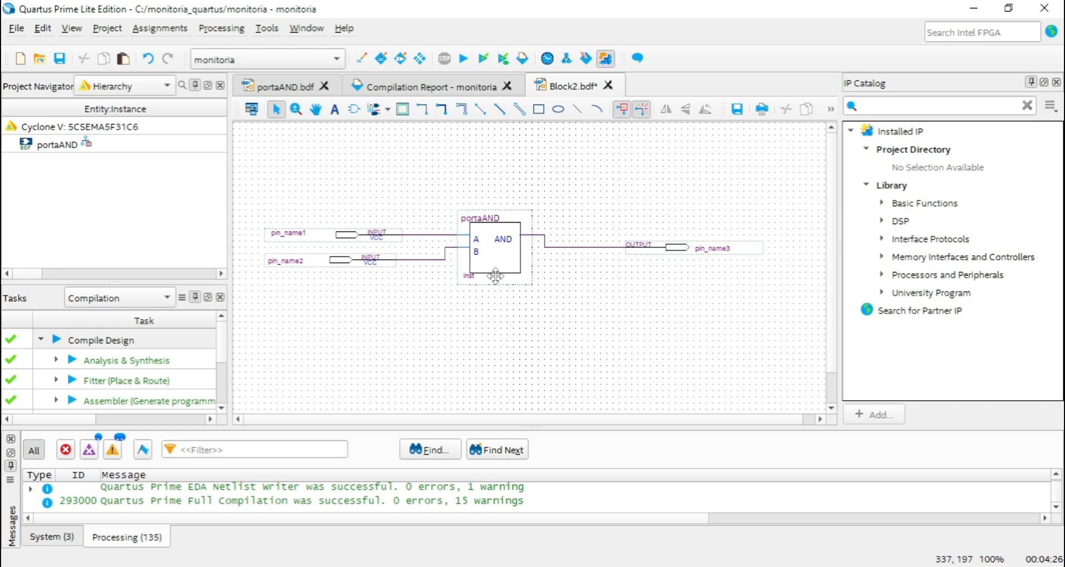
left_click(522, 281)
left_click(581, 301)
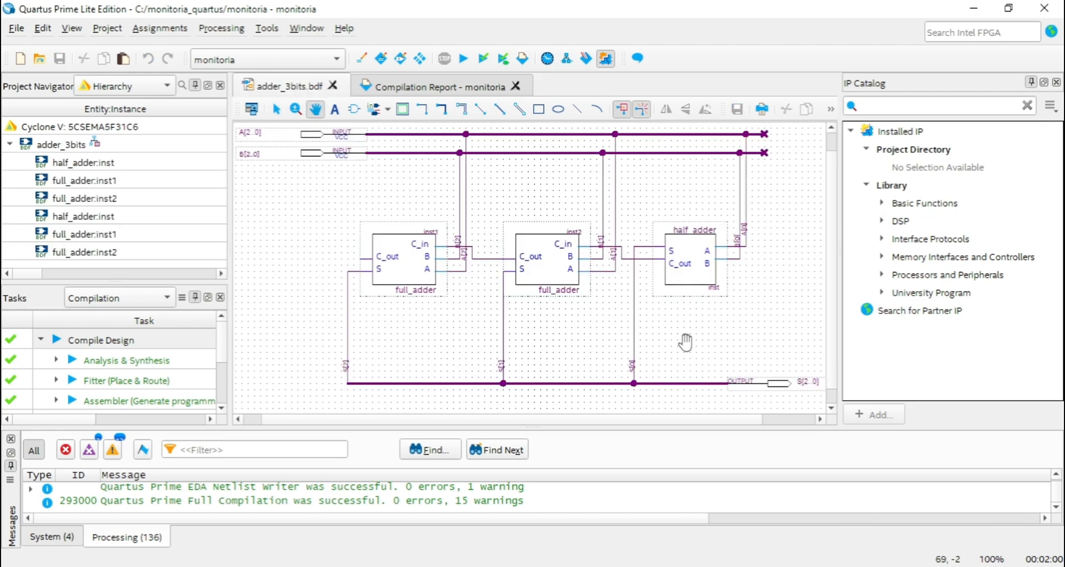
Examine the adder_3bits schematic, following the A and B input buses through the adder blocks to the S output bus.
mouse_move(686, 343)
left_mouse_down()
mouse_move(687, 359)
mouse_move(697, 350)
left_mouse_up()
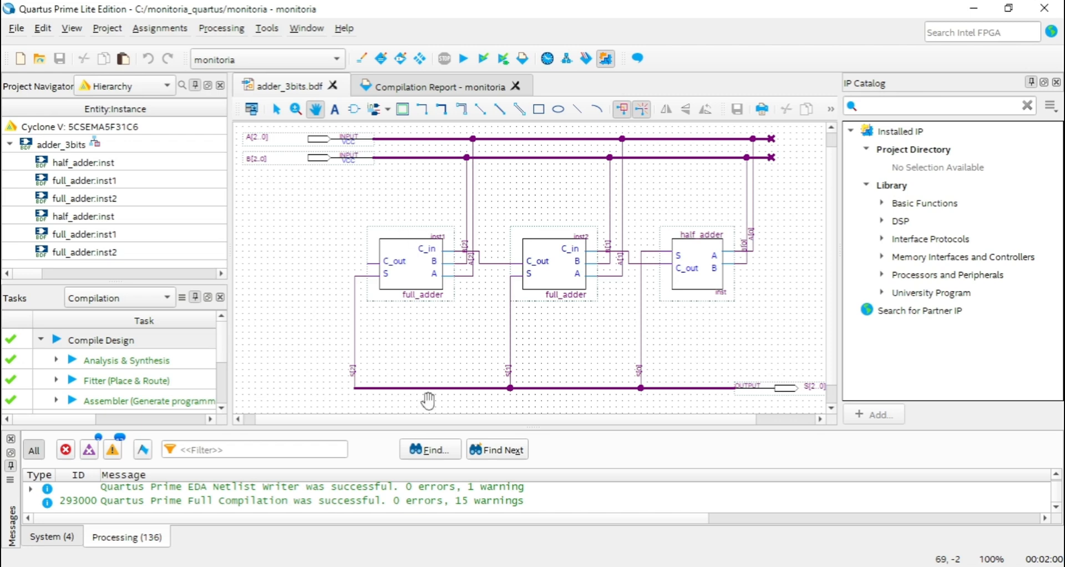
left_click(277, 111)
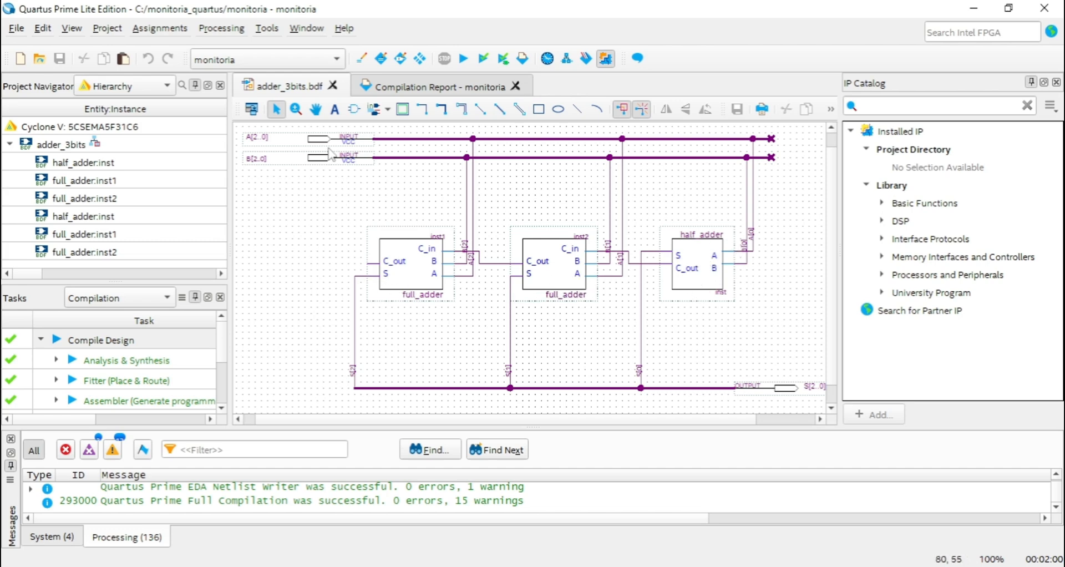
left_click(316, 108)
left_click_drag(564, 207, 563, 202)
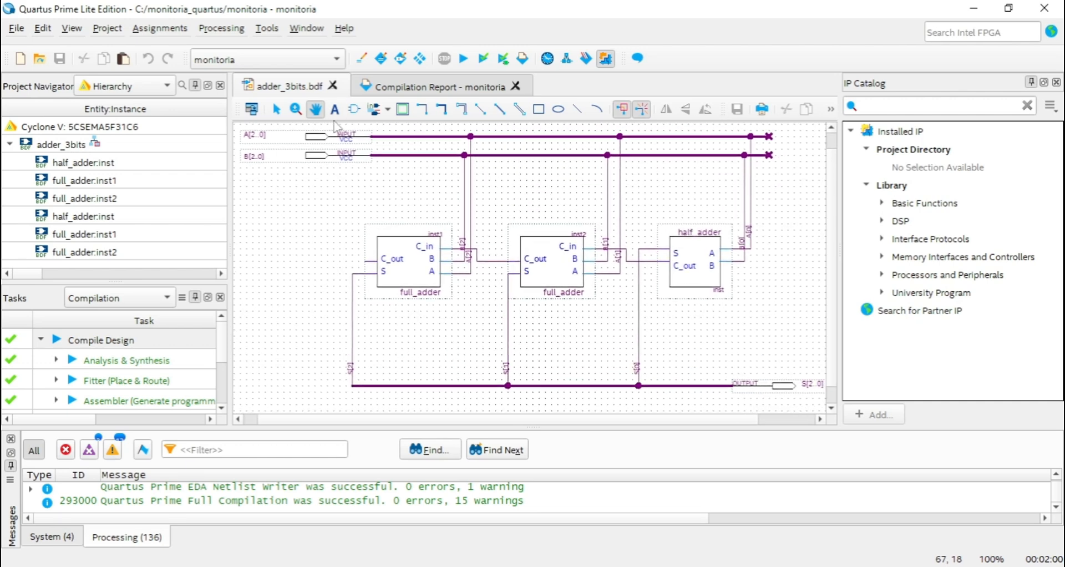
left_click(276, 109)
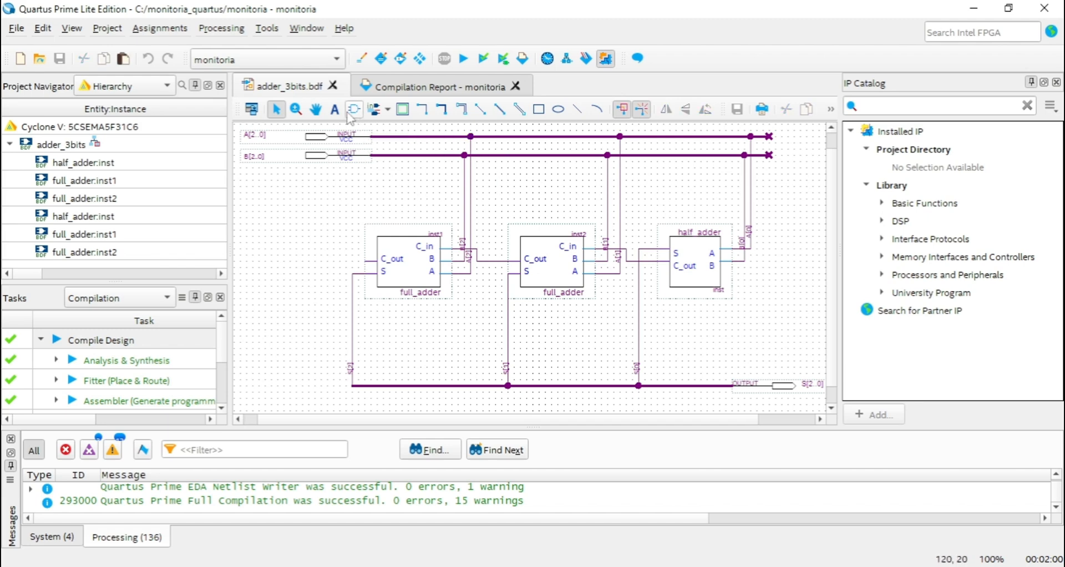
left_click(316, 109)
left_click_drag(362, 189, 370, 219)
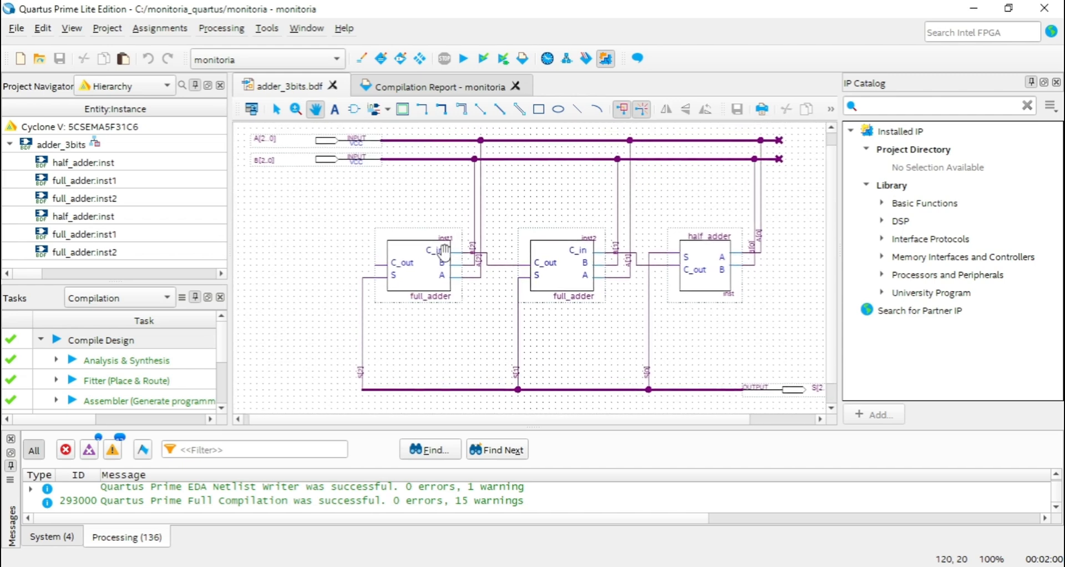
left_click_drag(527, 210, 517, 209)
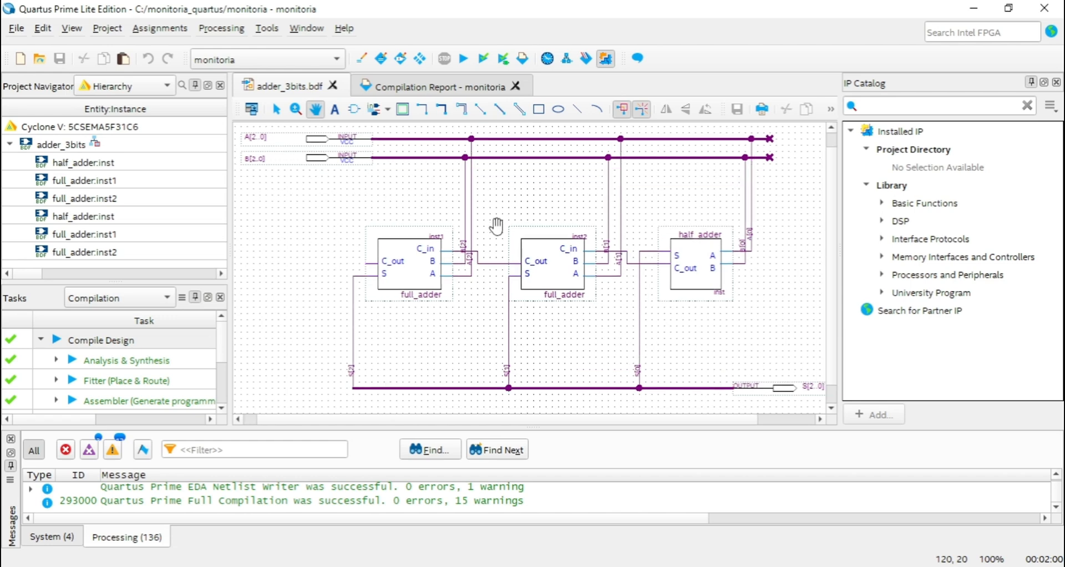
mouse_move(511, 214)
left_mouse_down()
mouse_move(522, 231)
mouse_move(506, 221)
mouse_move(520, 210)
mouse_move(527, 218)
left_mouse_up()
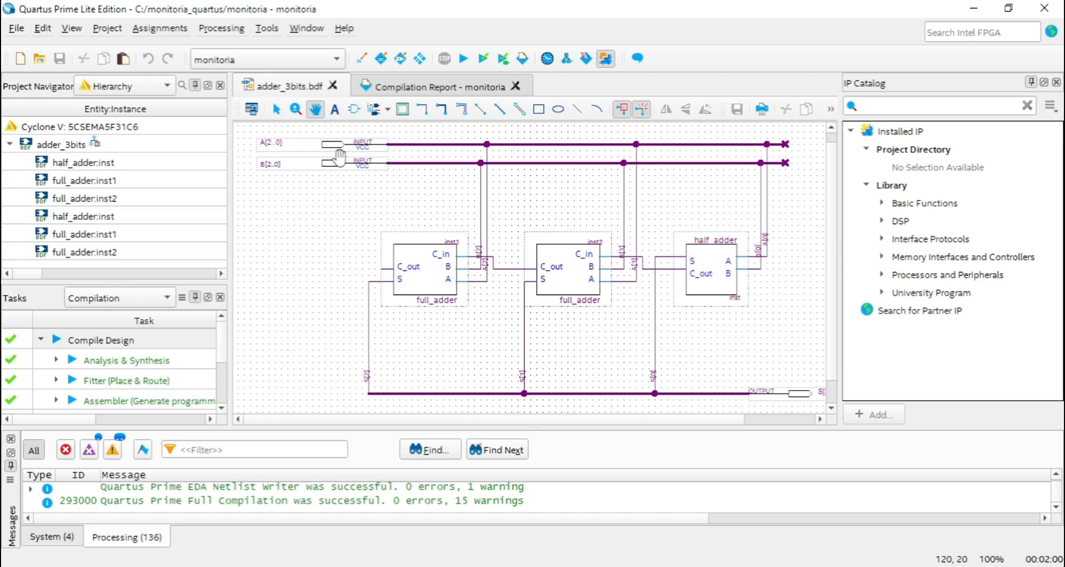
left_click_drag(358, 214, 361, 252)
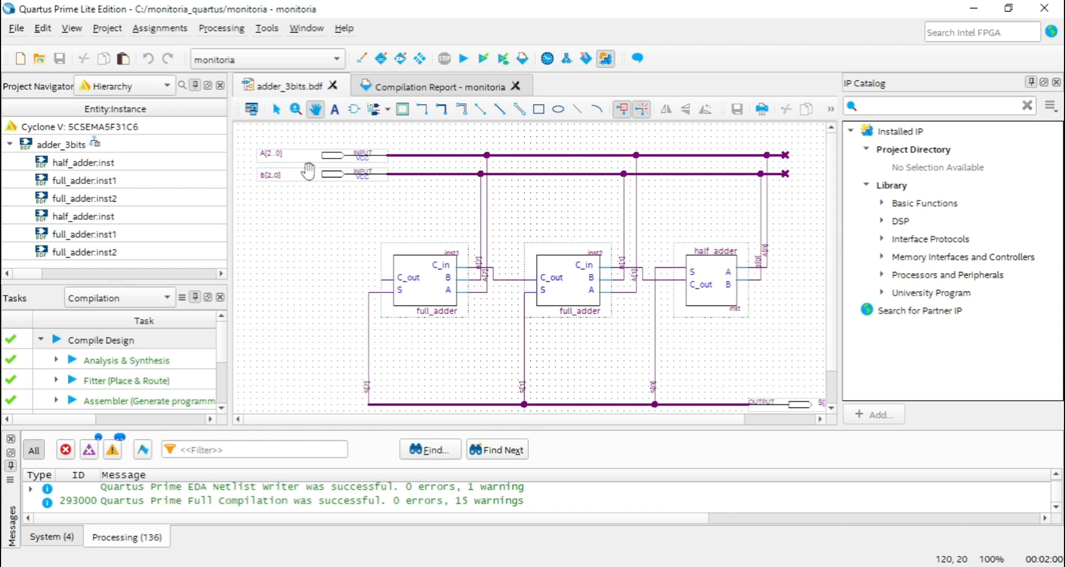
Place six individual input pins in a column below the A and B bus input pins of adder_3bits.
left_click(388, 113)
left_click(397, 131)
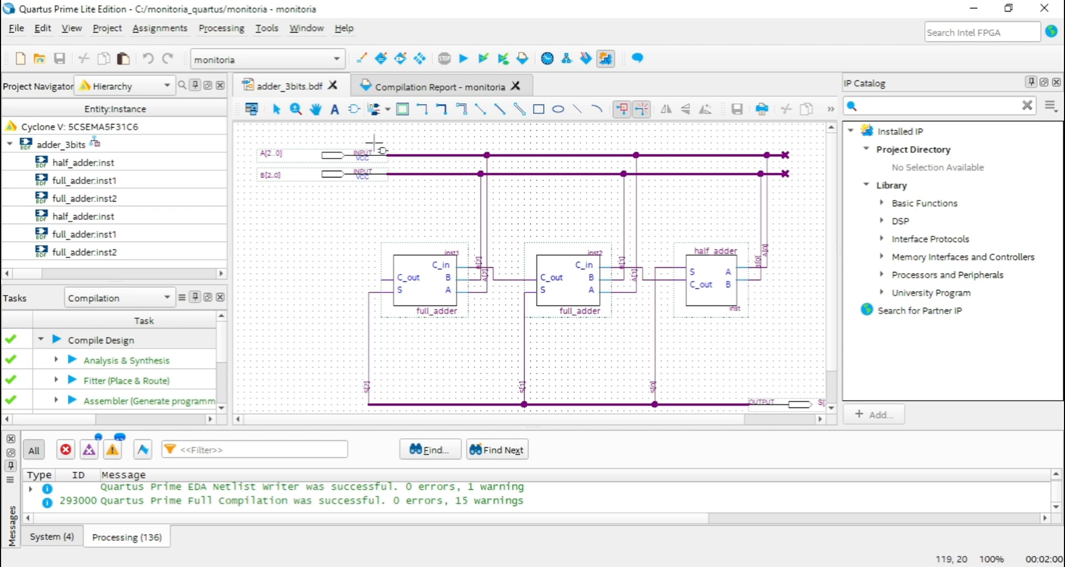
key("Escape")
left_click(387, 108)
left_click(395, 128)
left_click(251, 195)
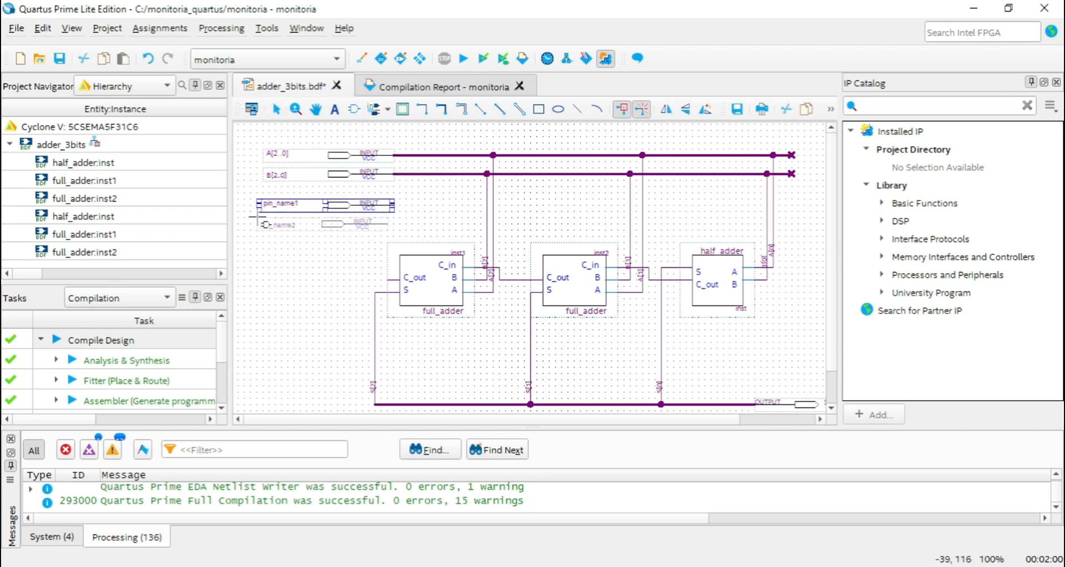
left_click(256, 211)
left_click(258, 230)
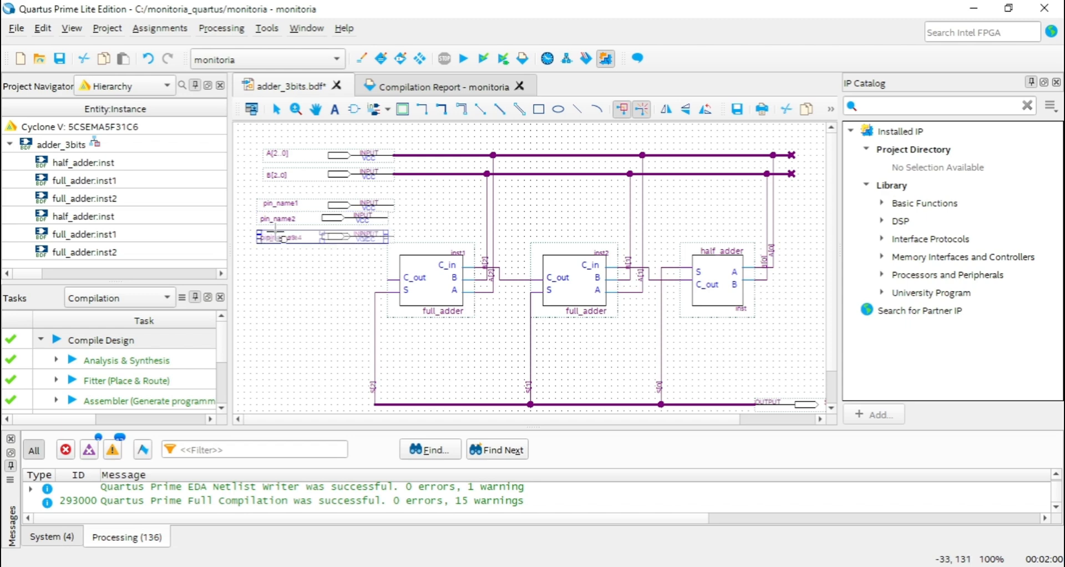
left_click(265, 251)
left_click(265, 269)
left_click(257, 293)
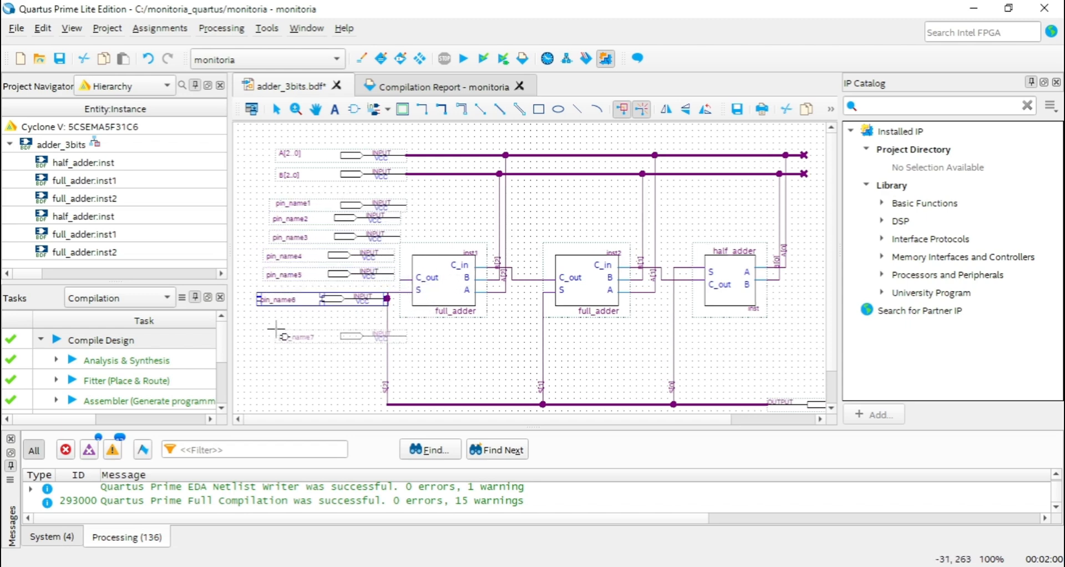
Undo the placement of the individual input pins below the A and B bus inputs.
key("ctrl+z")
key("ctrl+z")
key("ctrl+z")
key("ctrl+z")
key("ctrl+z")
key("ctrl+z")
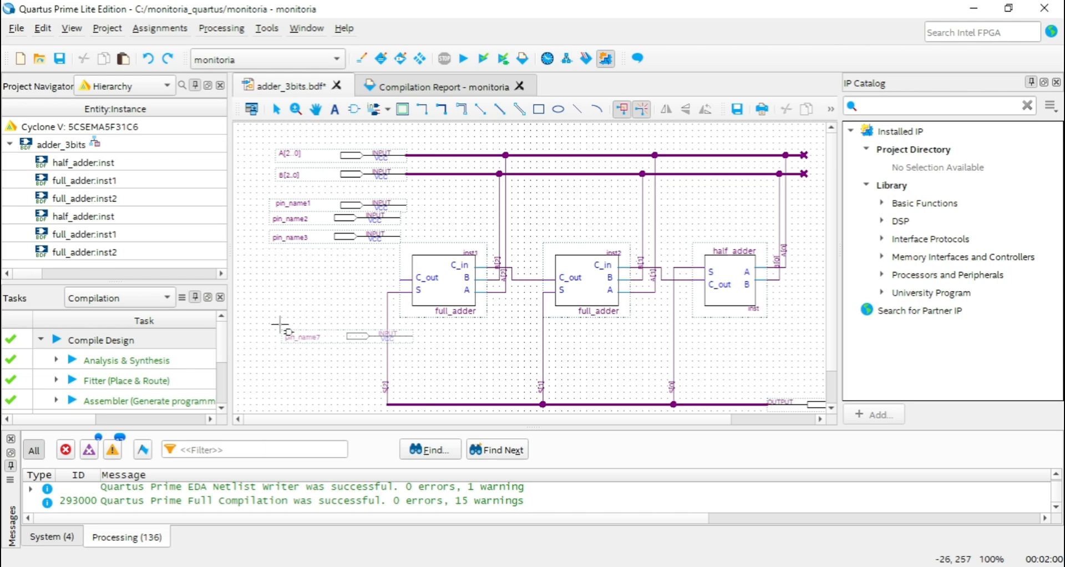
Place three individual output pins one below another, just above the S bus output pin.
left_click(315, 109)
left_click_drag(399, 198, 297, 160)
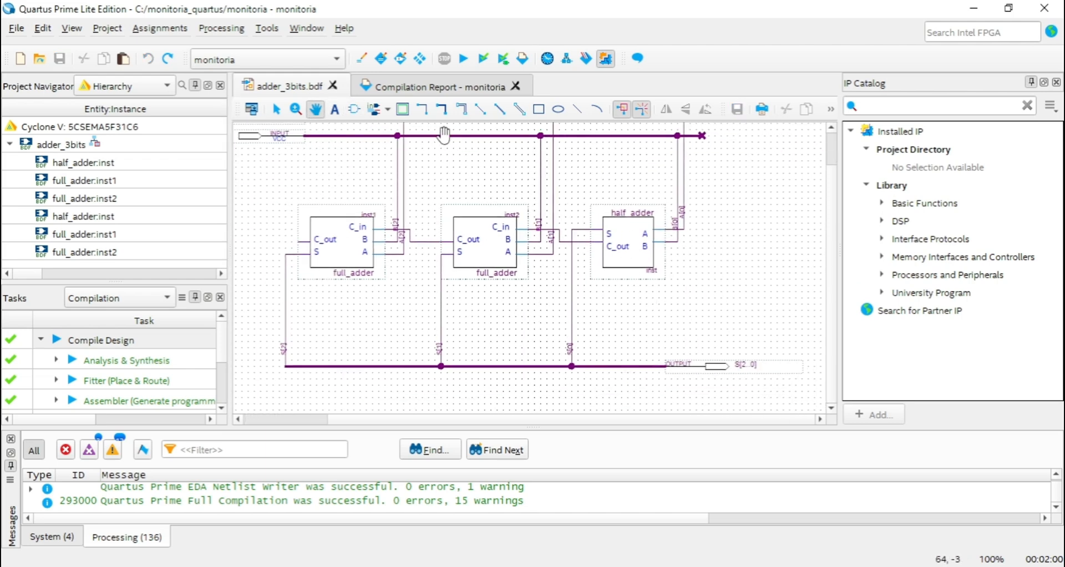
left_click(387, 109)
left_click(411, 151)
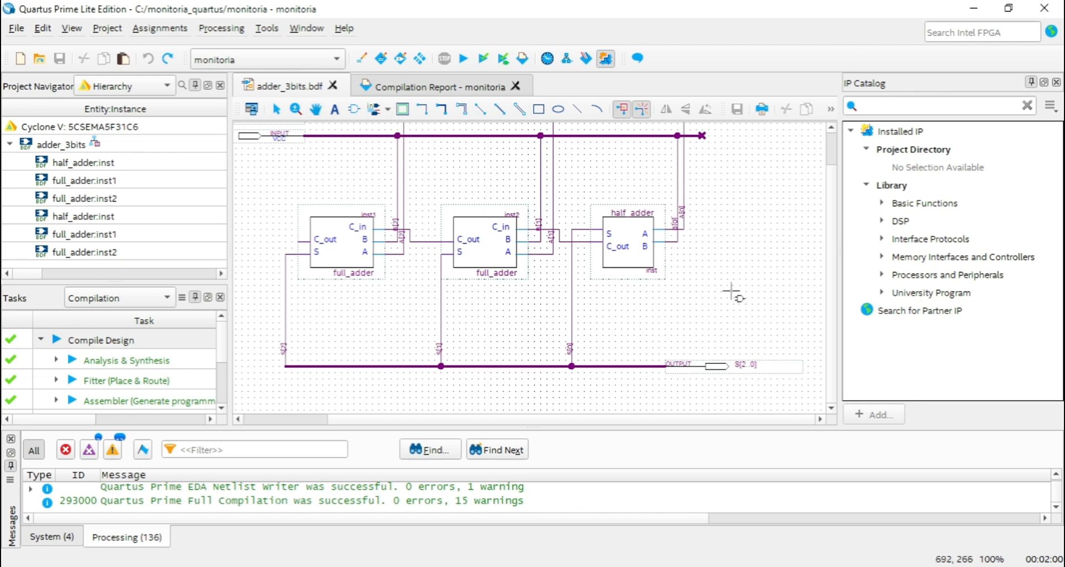
key("Escape")
left_click(388, 110)
left_click(408, 150)
left_click(693, 288)
left_click(684, 308)
left_click(685, 327)
key("Escape")
left_click(685, 388)
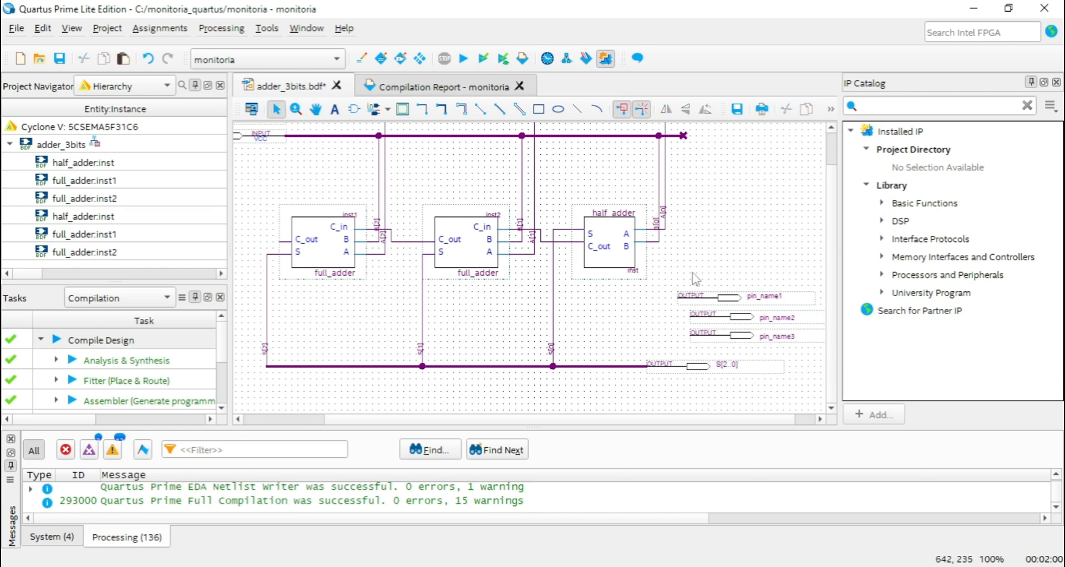
Delete the three individual output pins above the S bus output pin.
left_click(713, 298)
key("Delete")
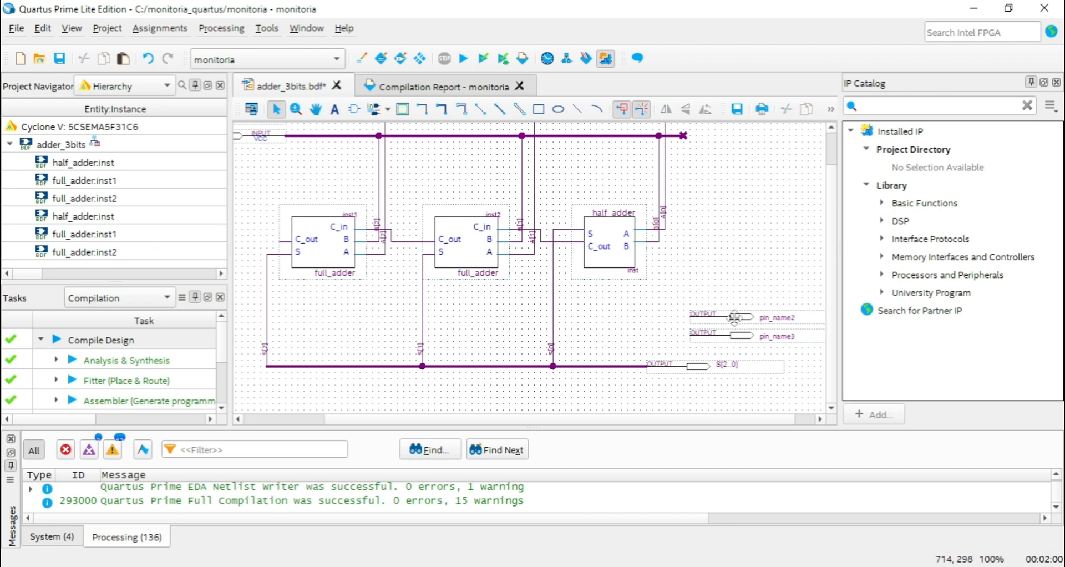
left_click(735, 318)
key("Delete")
left_click(721, 335)
key("Delete")
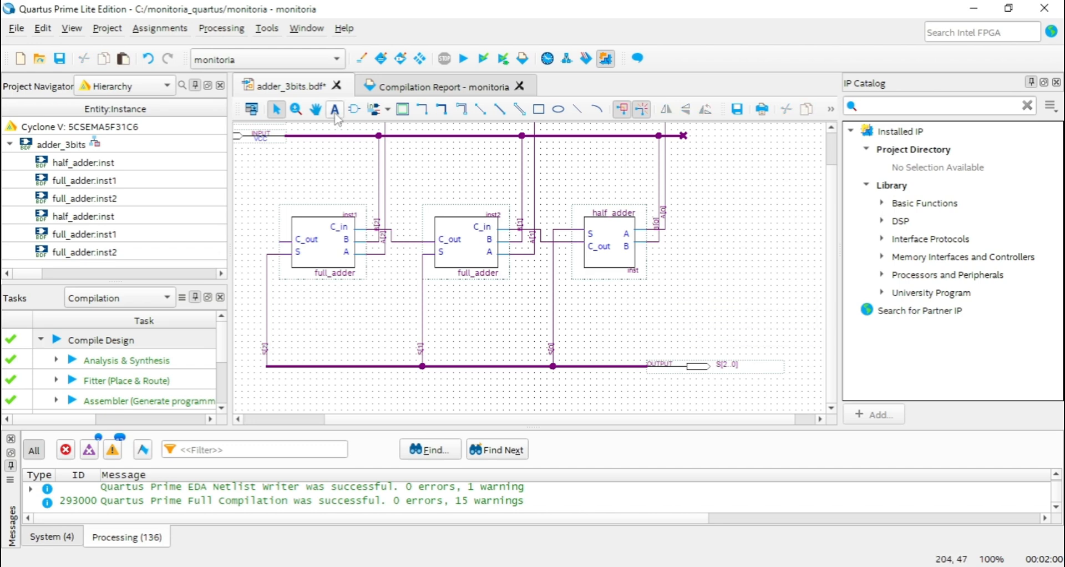
Examine up close how the A and B bus lines branch off to the adder blocks.
left_click(315, 109)
left_click_drag(488, 199, 574, 237)
mouse_move(674, 298)
left_mouse_down()
mouse_move(657, 275)
mouse_move(671, 279)
left_mouse_up()
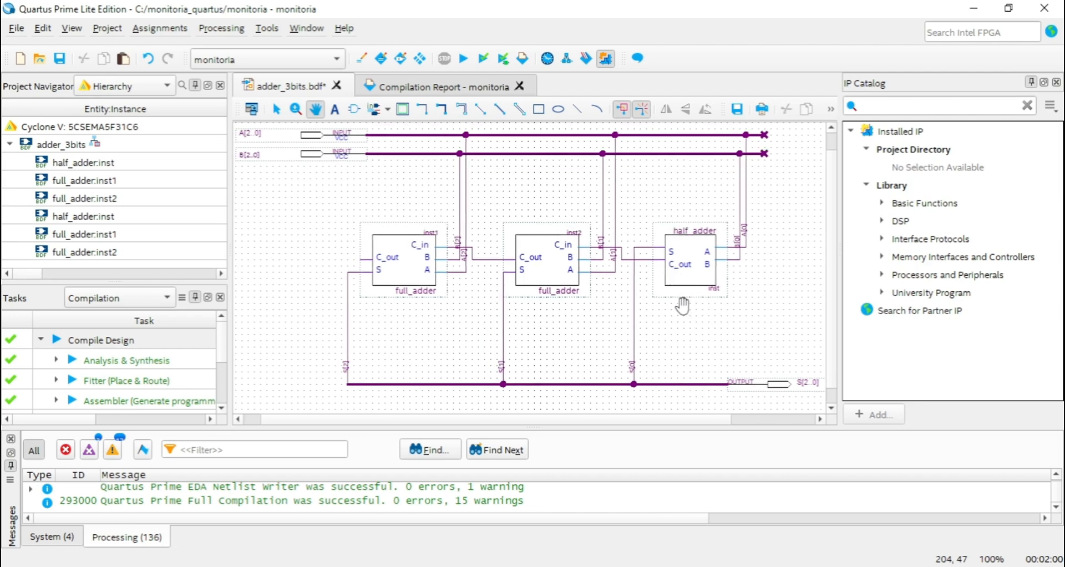
mouse_move(687, 309)
left_mouse_down()
mouse_move(694, 340)
mouse_move(682, 322)
left_mouse_up()
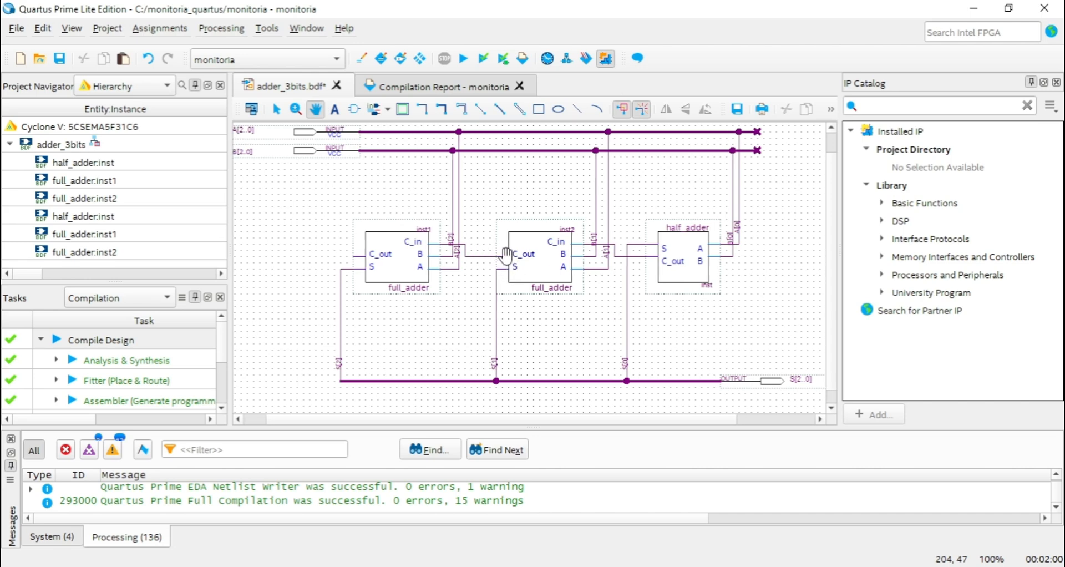
scroll(532, 270, "up", 2, "ctrl")
scroll(510, 238, "up", 5)
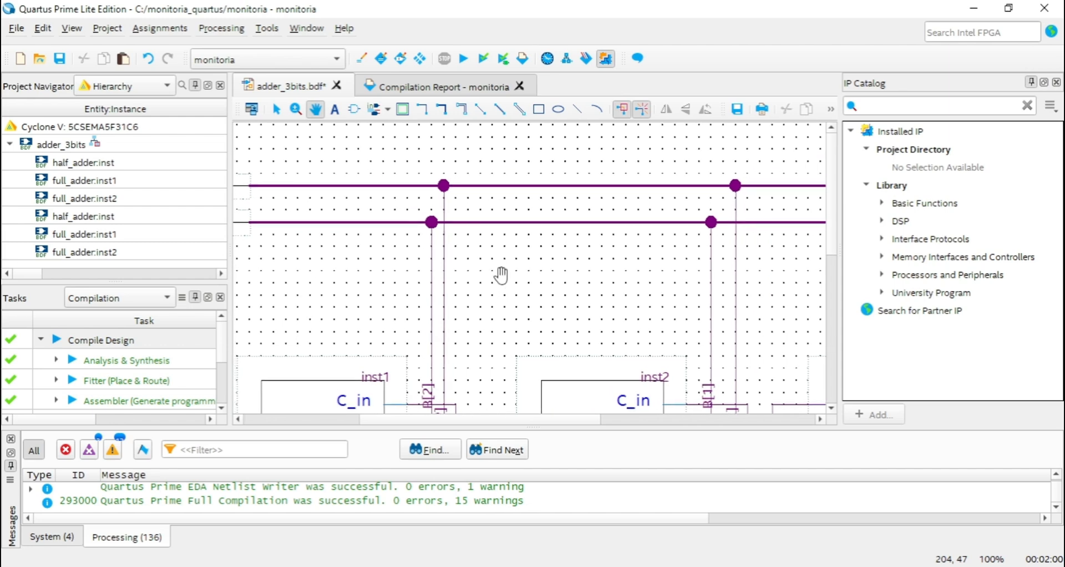
left_click_drag(544, 307, 586, 340)
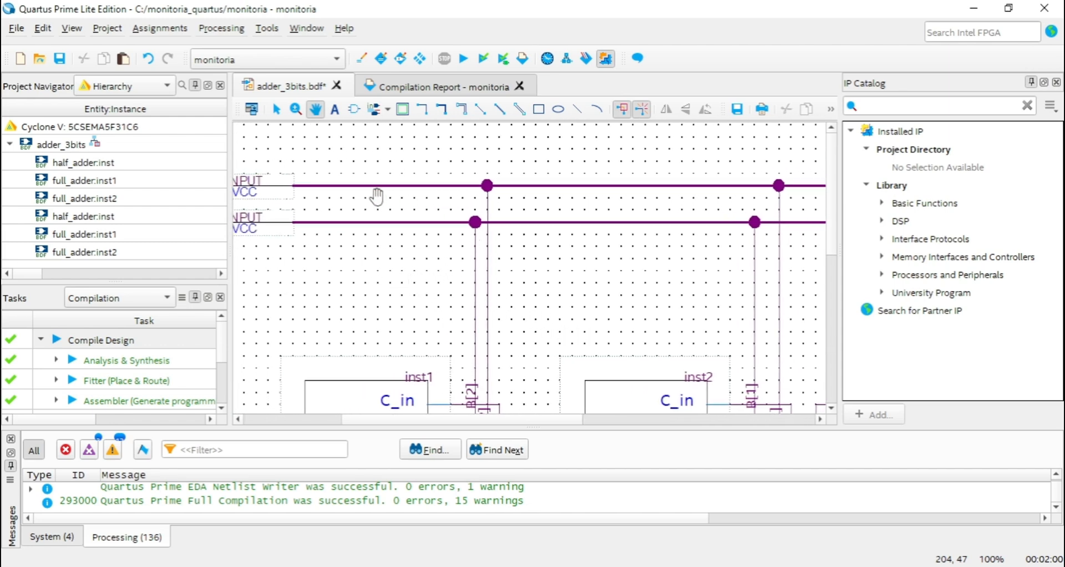
Draw an L-shaped bus above the A input bus with the Orthogonal Bus Tool and delete it.
left_click(441, 108)
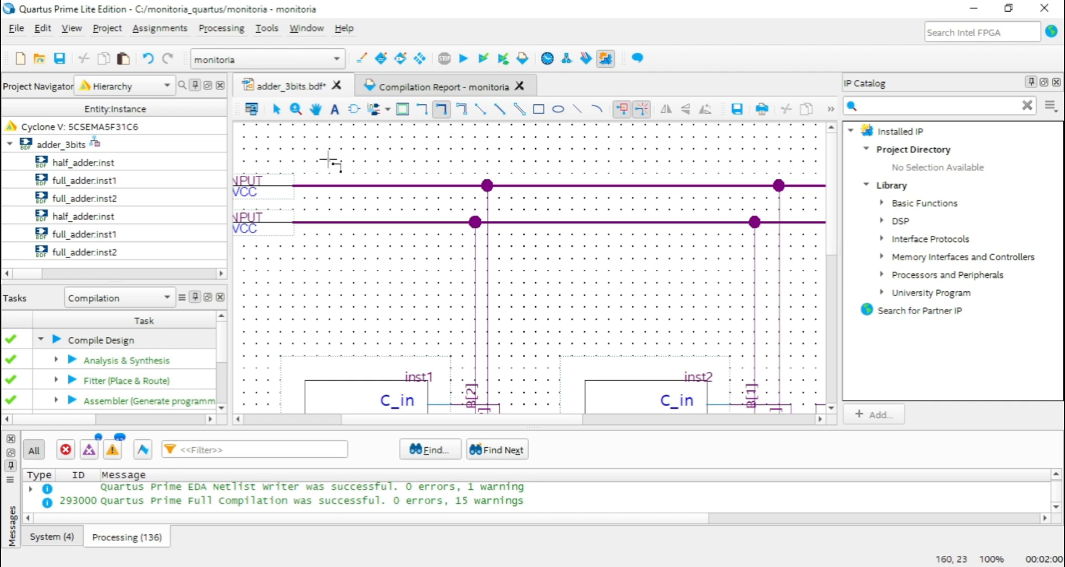
left_click_drag(305, 149, 550, 376)
scroll(552, 374, "down", 3, "ctrl")
scroll(554, 300, "up", 3, "ctrl")
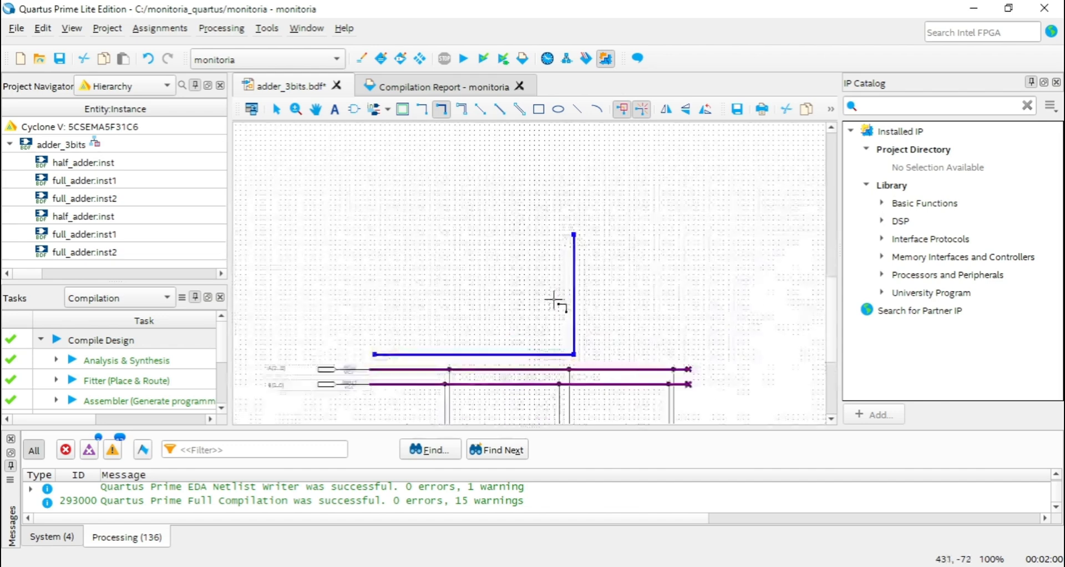
scroll(601, 309, "up", 3, "ctrl")
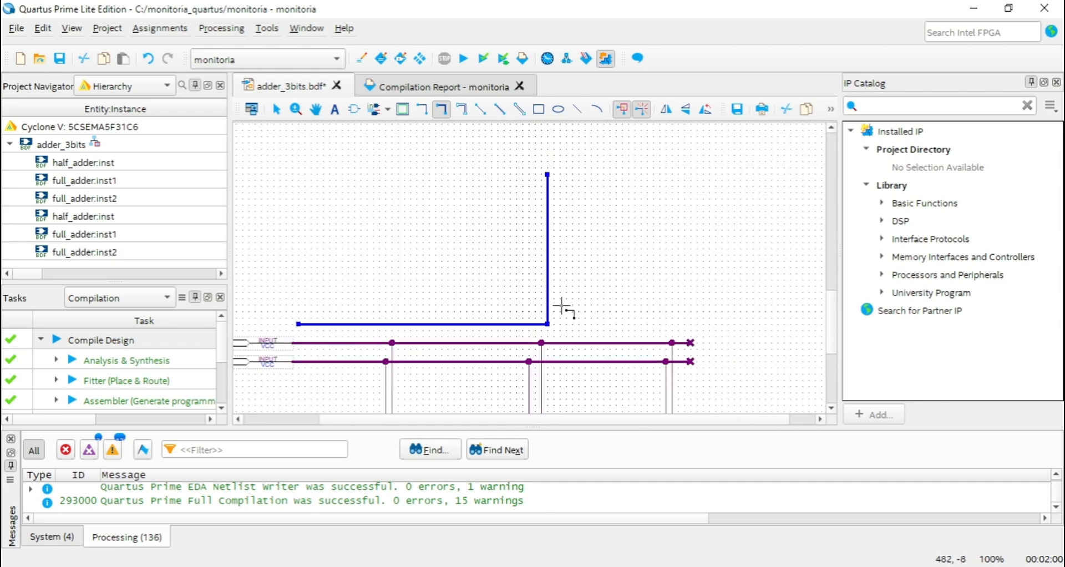
key("Delete")
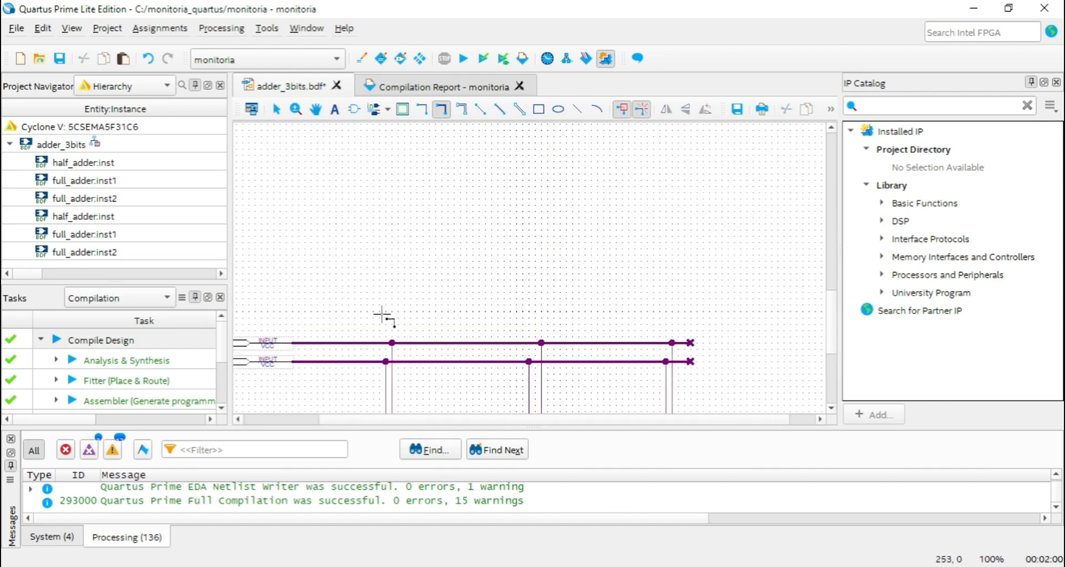
Draw a straight horizontal bus parallel to and above the A input bus, and undo it.
left_click_drag(299, 311, 691, 311)
key("ctrl+s")
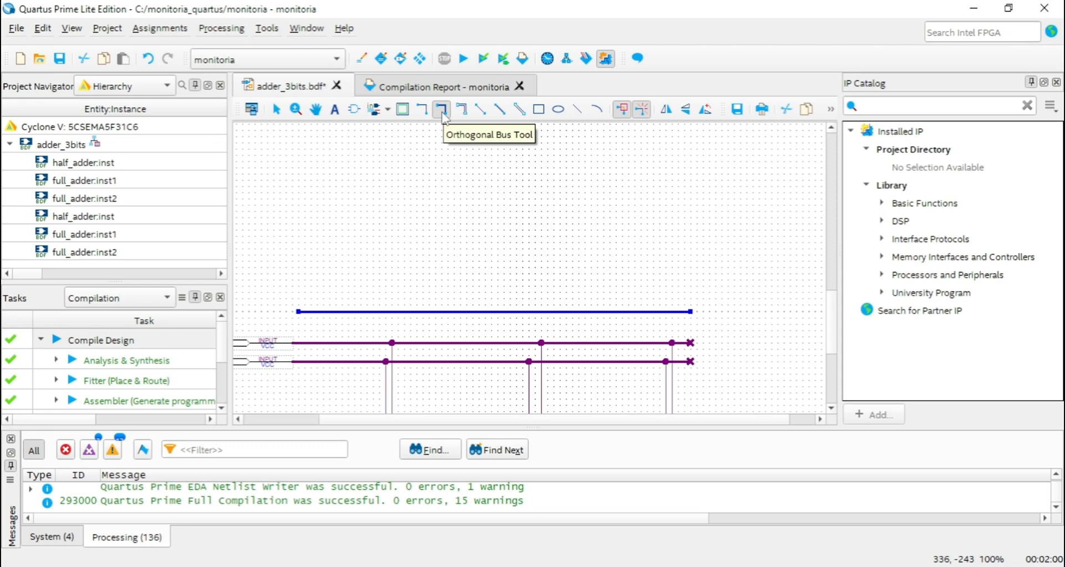
key("Escape")
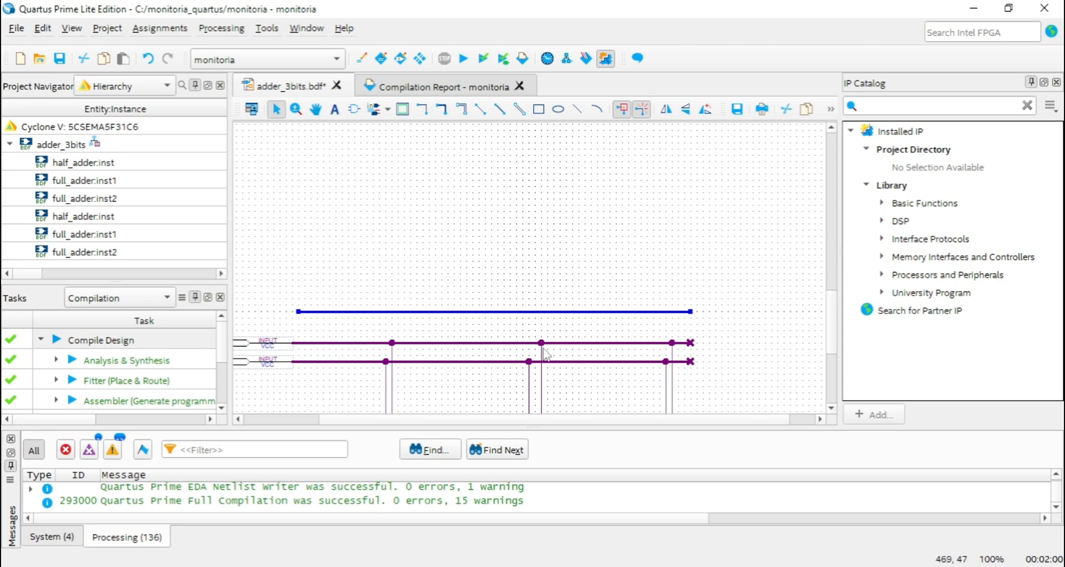
key("ctrl+z")
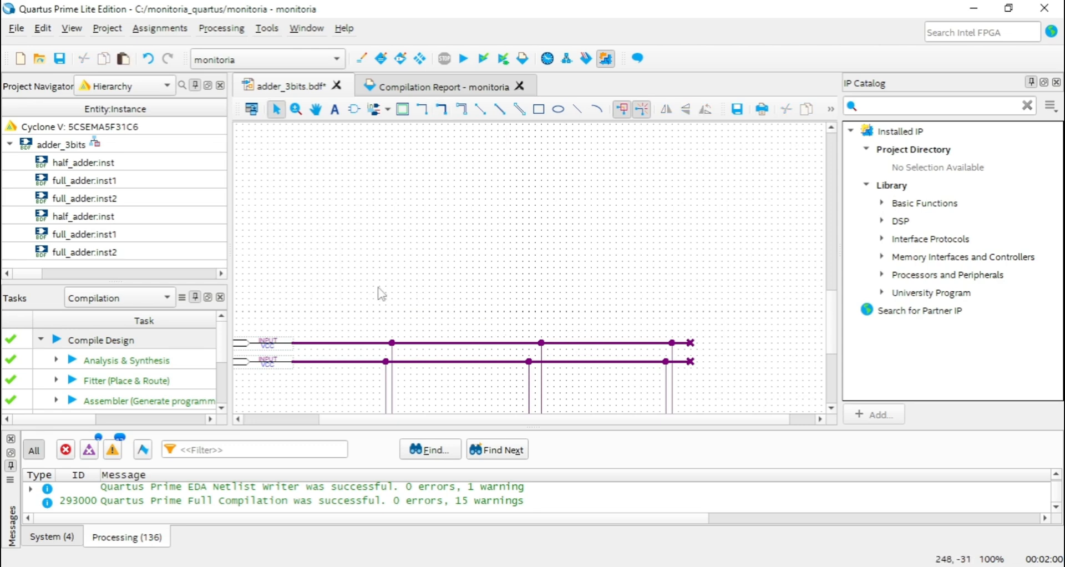
Examine the bus input pins, the labelled branches into the full adders and the S output bus connections.
scroll(377, 284, "up", 1, "ctrl")
scroll(392, 286, "down", 1)
left_click_drag(582, 419, 483, 404)
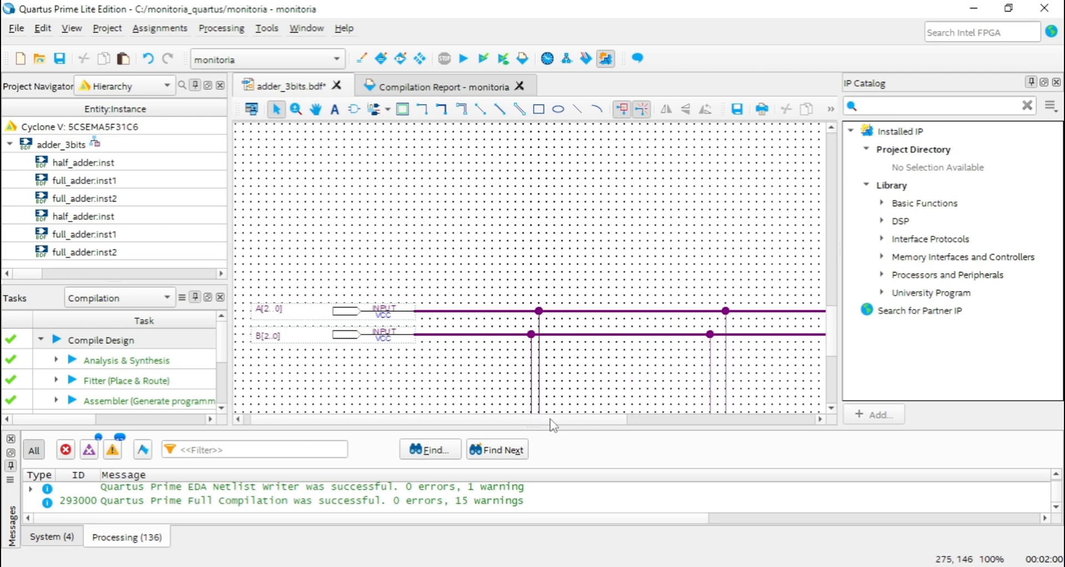
left_click_drag(527, 417, 567, 412)
scroll(552, 368, "down", 3)
scroll(554, 361, "up", 2)
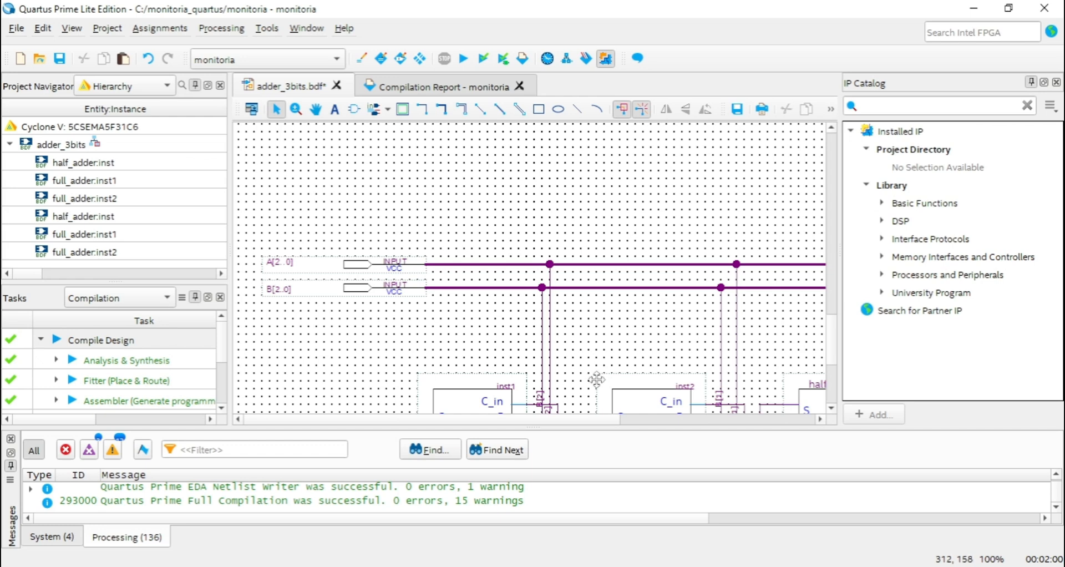
scroll(591, 366, "down", 2)
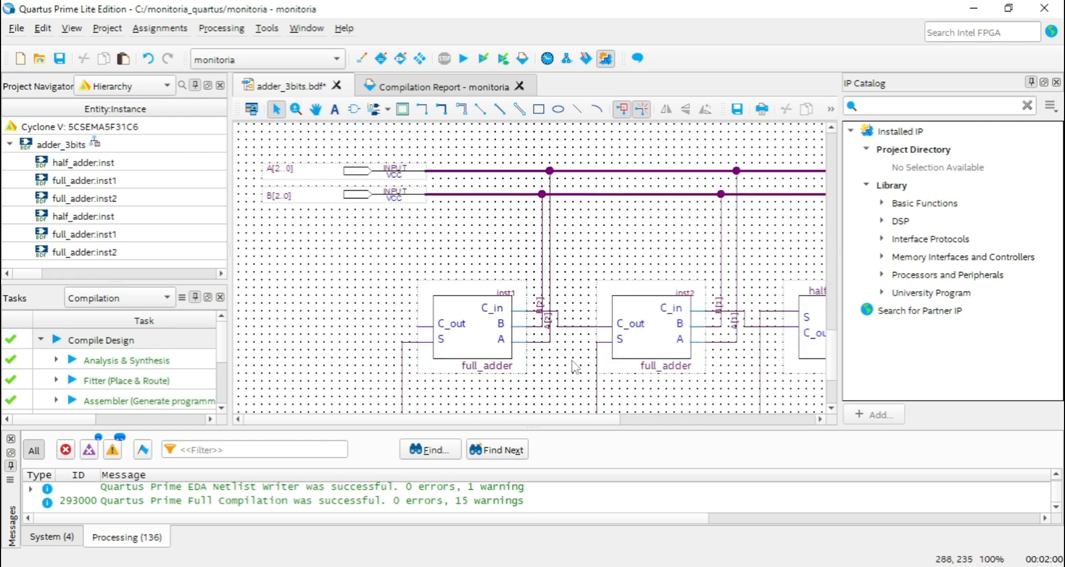
scroll(567, 362, "up", 2)
left_click_drag(577, 419, 544, 416)
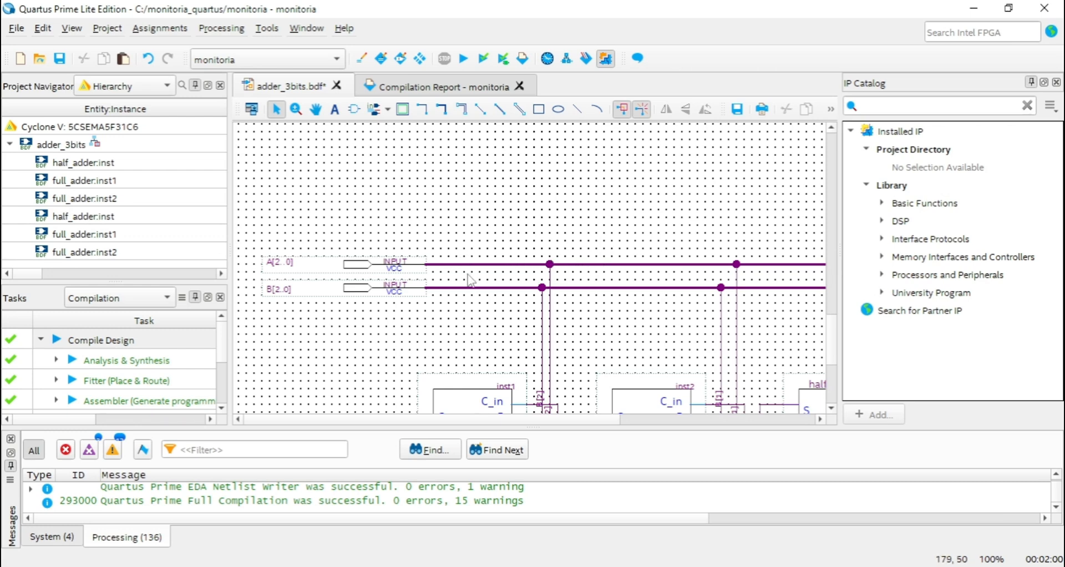
scroll(323, 261, "down", 5)
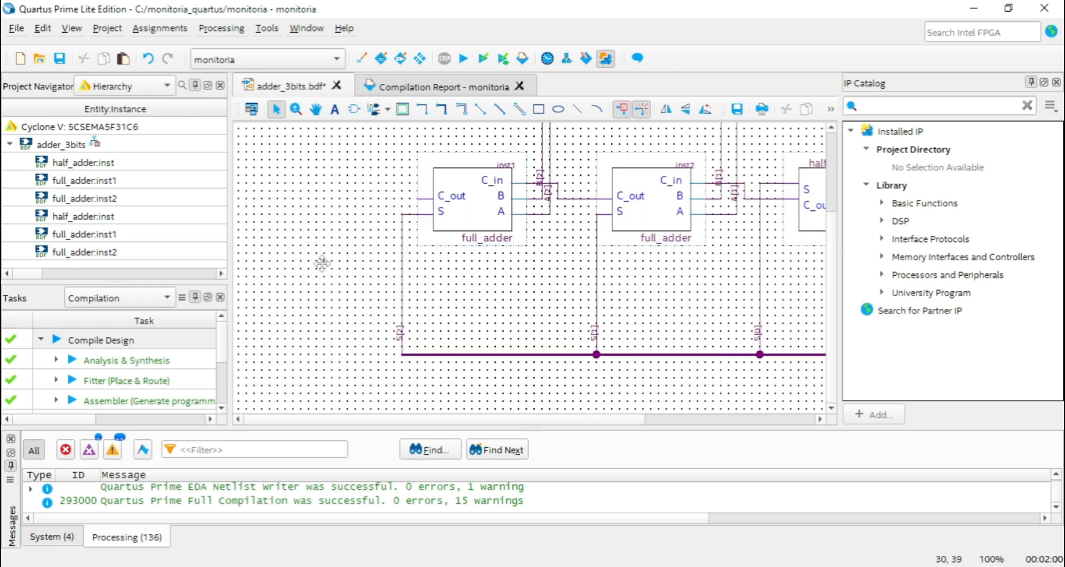
Open the pin properties of the A input bus and highlight the base name in its bus notation.
double_click(373, 275)
left_click_drag(765, 267, 566, 237)
left_click(891, 243)
scroll(427, 281, "up", 3)
scroll(355, 209, "up", 1)
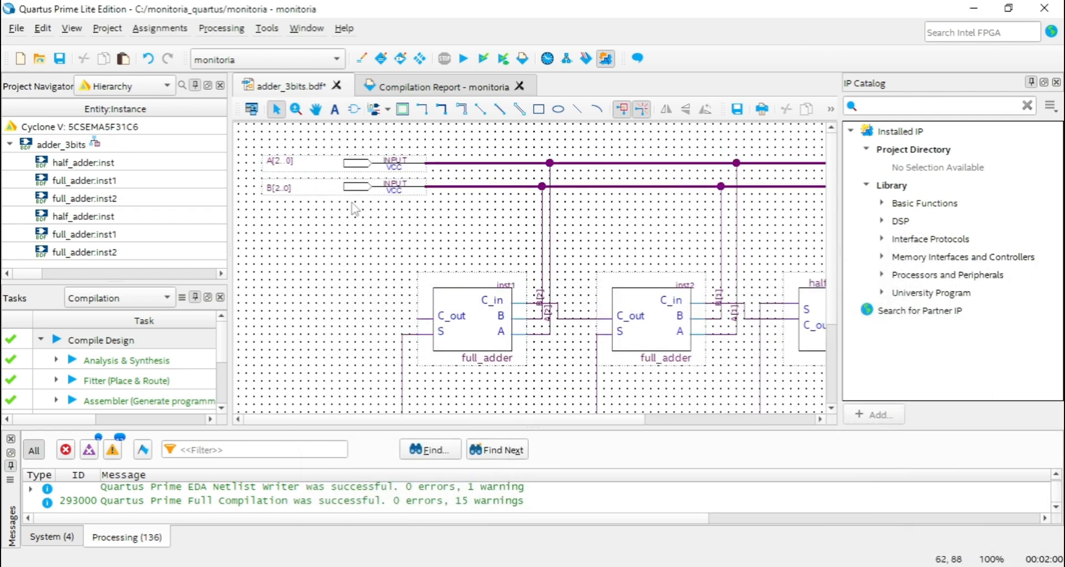
double_click(355, 162)
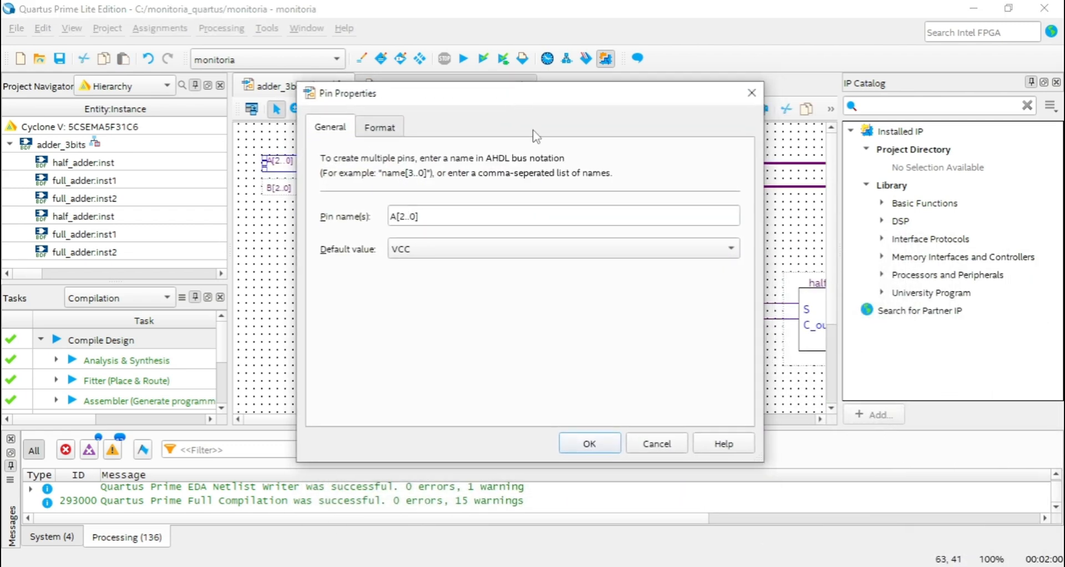
left_click_drag(435, 217, 359, 215)
left_click(444, 213)
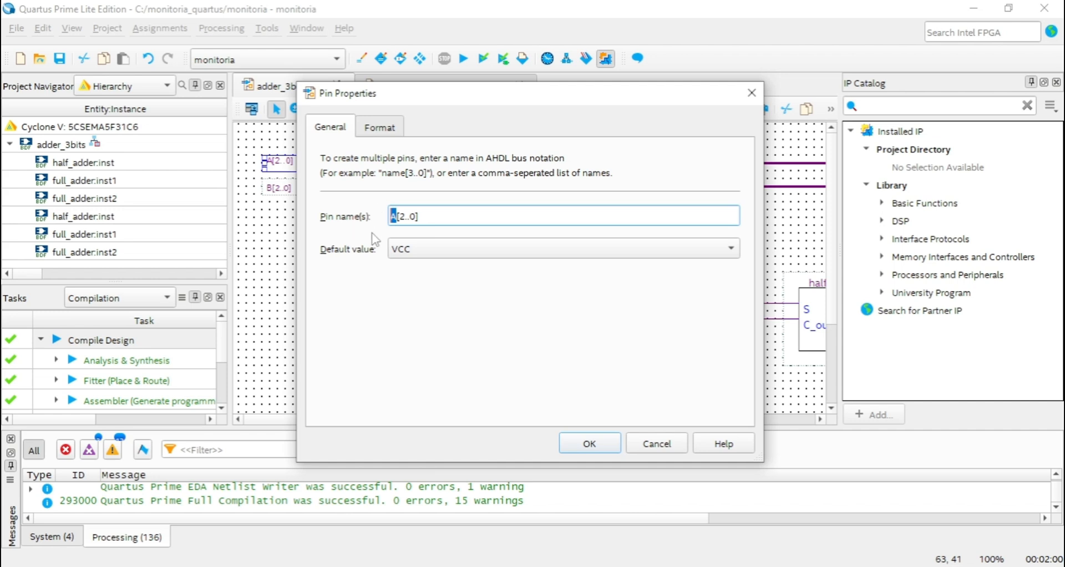
Examine the index range in the A[2..0] pin name and close the pin properties without changes.
left_click_drag(396, 215, 422, 218)
left_click(435, 218)
mouse_move(440, 213)
left_mouse_down()
mouse_move(386, 216)
mouse_move(453, 220)
left_mouse_up()
left_click_drag(400, 217, 412, 214)
left_click(403, 216)
left_click(411, 218)
left_click(618, 445)
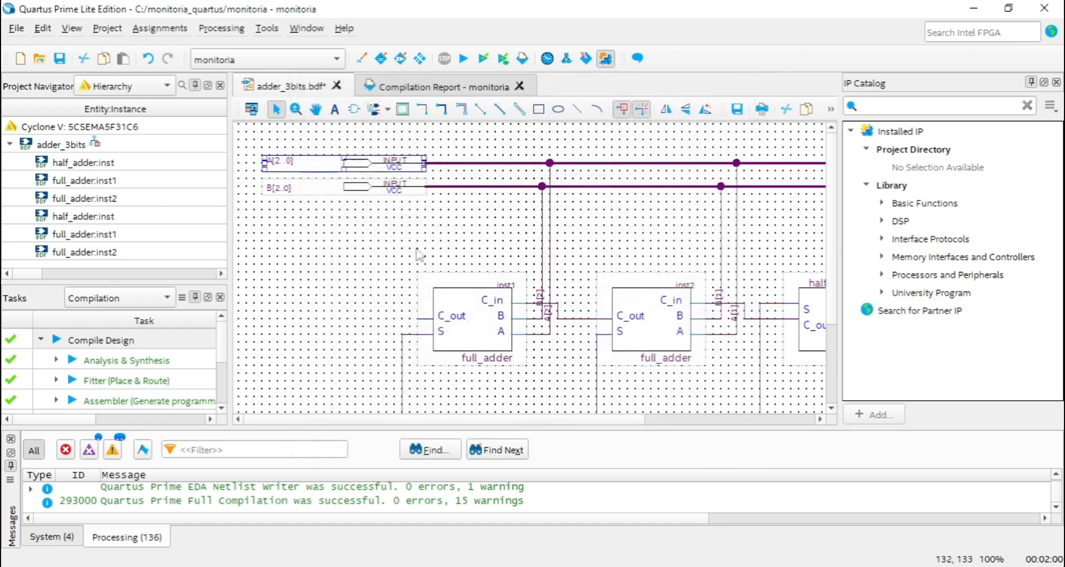
Examine up close the bus names on the A and B input pins and the S output pin.
left_click(316, 109)
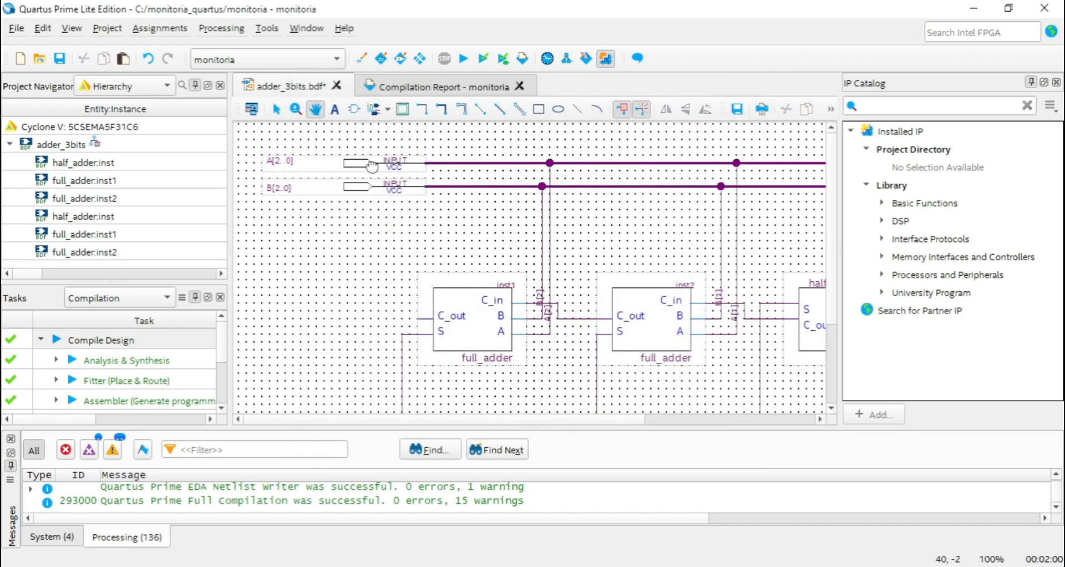
scroll(442, 218, "down", 1, "ctrl")
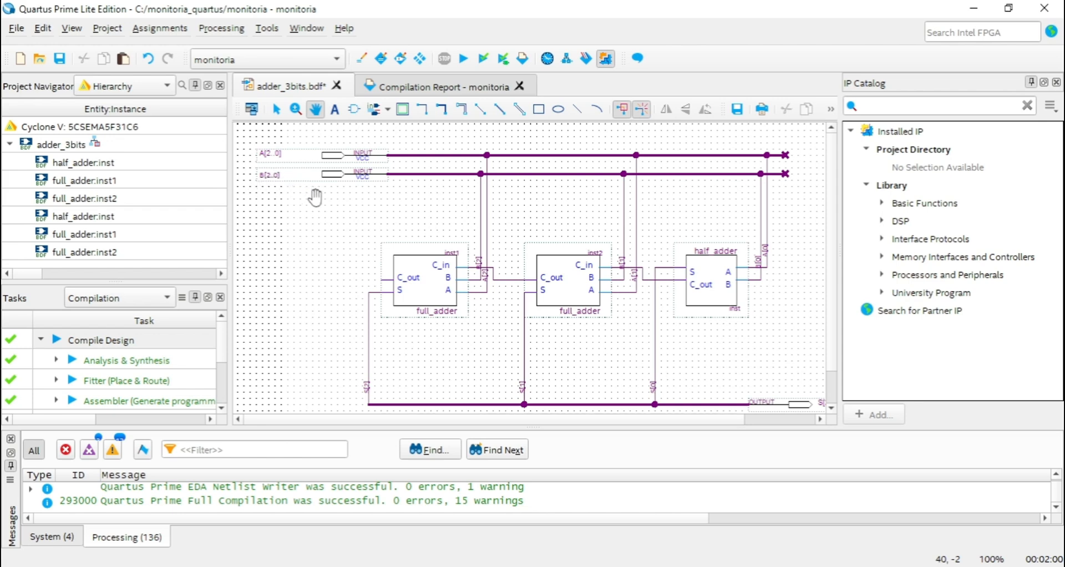
scroll(314, 197, "up", 3, "ctrl")
left_click_drag(314, 196, 357, 220)
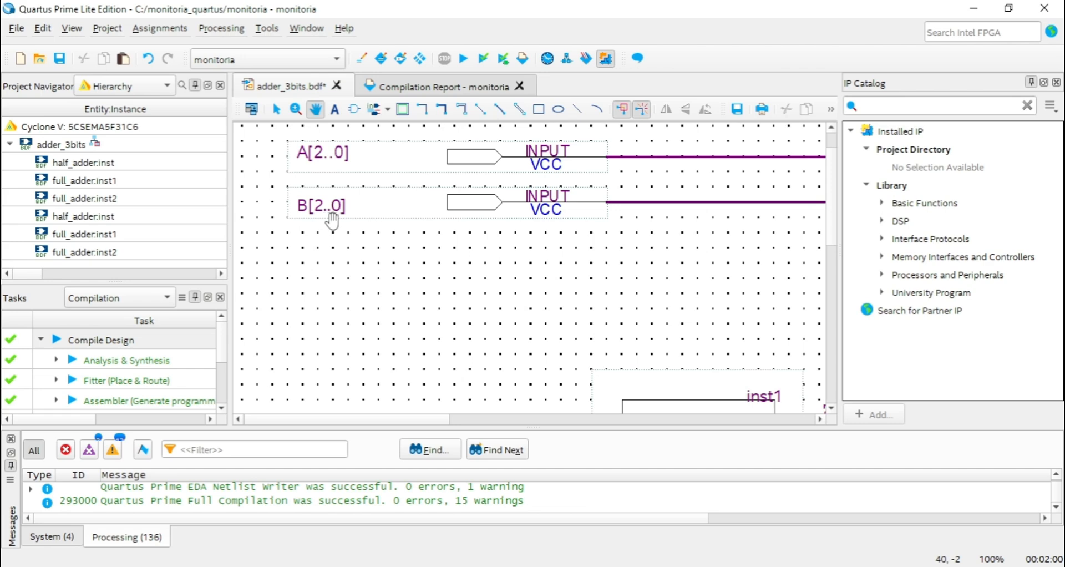
left_click_drag(517, 267, 457, 251)
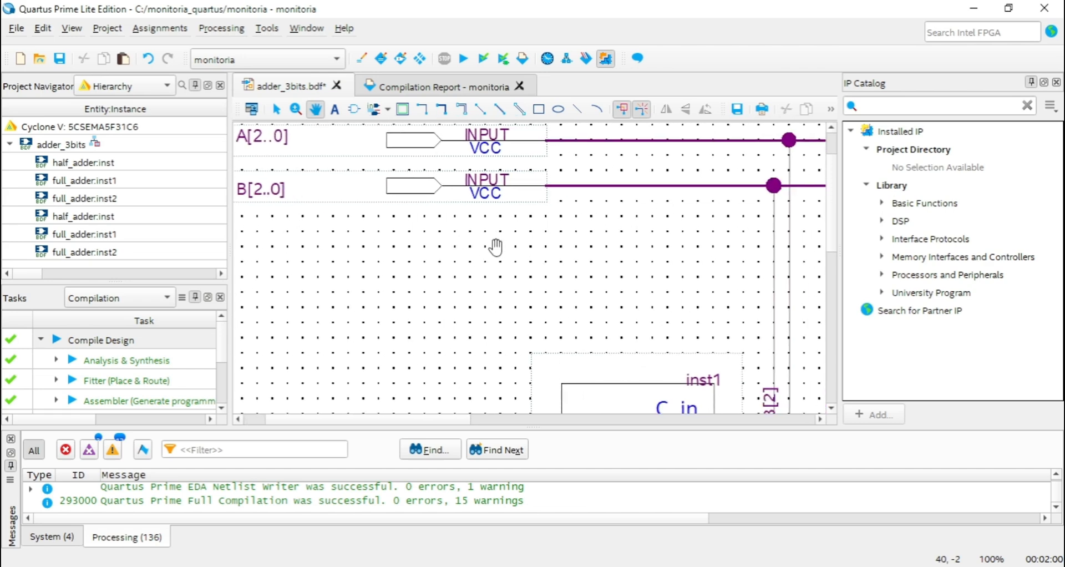
scroll(498, 248, "down", 8)
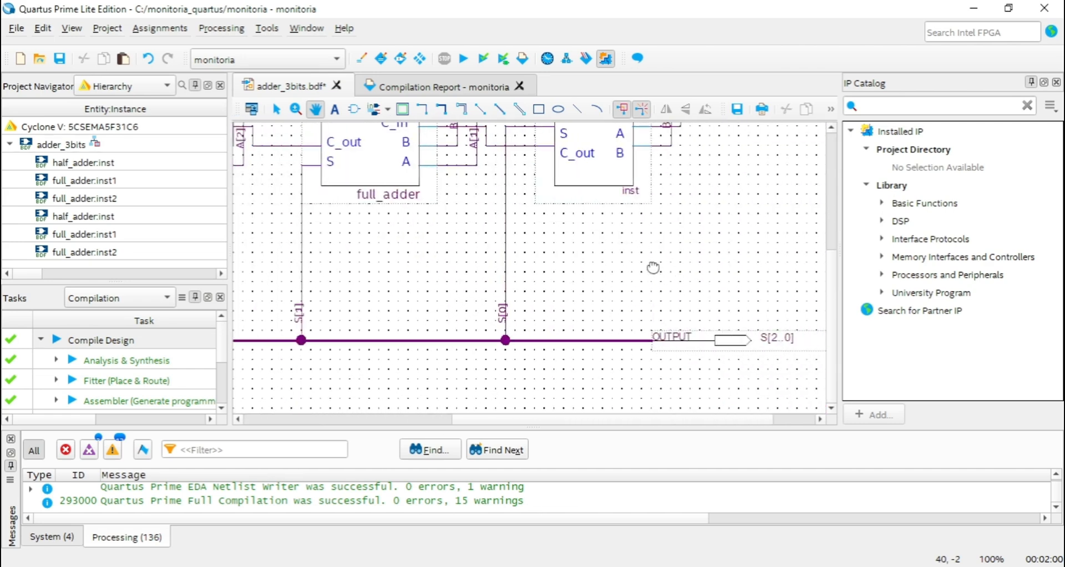
left_click_drag(668, 275, 549, 239)
scroll(694, 295, "up", 2, "ctrl")
left_click_drag(694, 298, 657, 252)
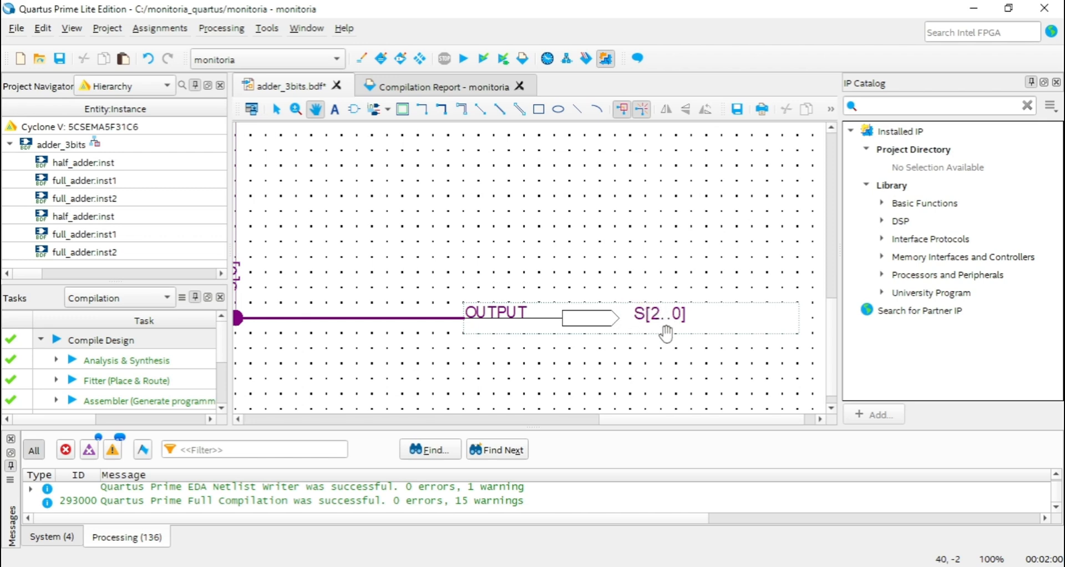
left_click_drag(606, 247, 638, 237)
scroll(627, 265, "down", 1, "ctrl")
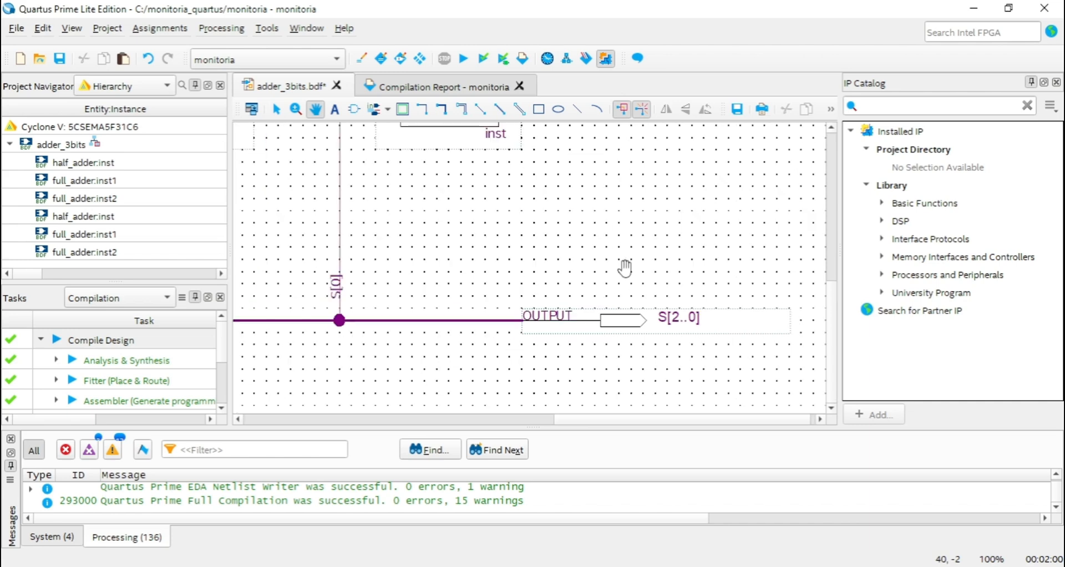
left_click_drag(575, 249, 595, 286)
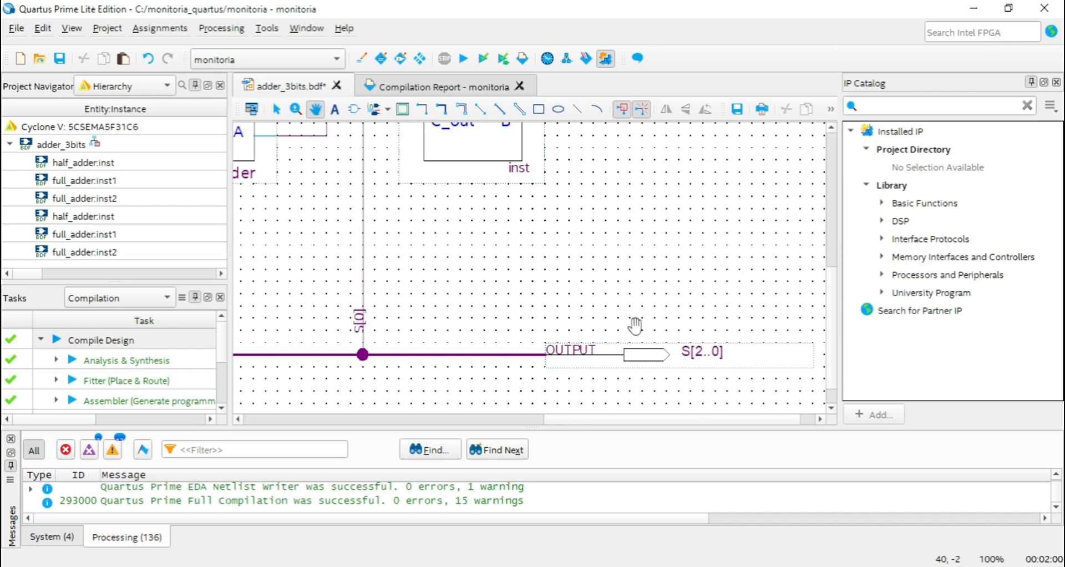
Examine how the A and B input buses branch down to the two full_adder blocks.
left_click_drag(555, 279, 633, 289)
scroll(631, 285, "down", 1)
scroll(630, 284, "up", 1)
scroll(628, 283, "down", 2, "ctrl")
left_click_drag(481, 285, 623, 376)
left_click_drag(519, 257, 595, 269)
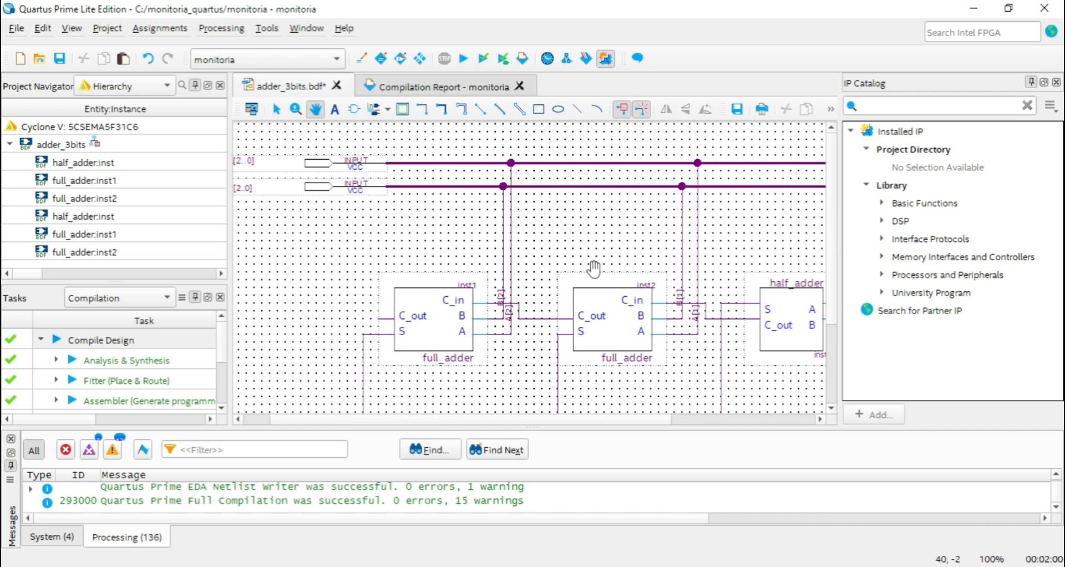
scroll(555, 259, "up", 1, "ctrl")
left_click_drag(559, 241, 658, 242)
left_click_drag(521, 244, 491, 258)
left_click_drag(604, 236, 480, 185)
left_click_drag(544, 225, 551, 281)
left_click_drag(552, 245, 471, 150)
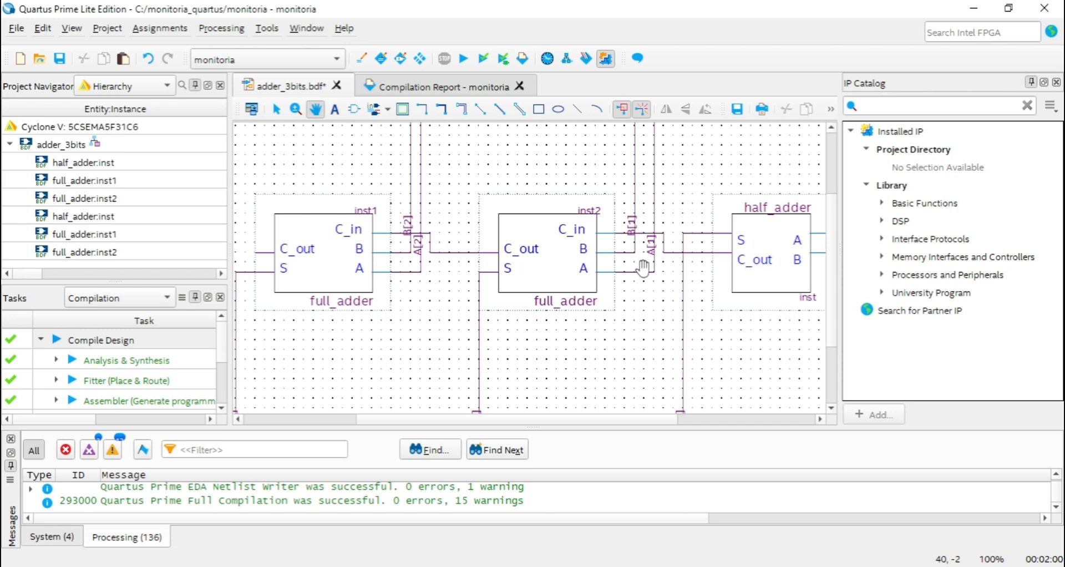
Examine the labelled input branches of the full adders and half_adder, then the complete adder schematic.
left_click_drag(431, 311, 501, 306)
left_click_drag(606, 332, 399, 332)
left_click_drag(481, 355, 490, 385)
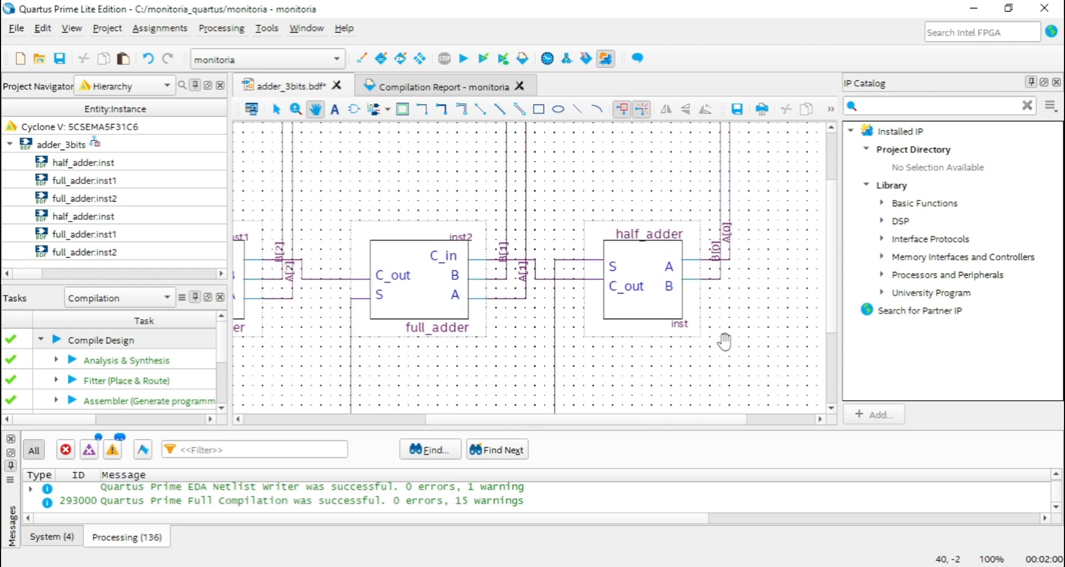
left_click_drag(667, 257, 676, 286)
scroll(666, 280, "down", 3)
scroll(655, 276, "up", 2)
scroll(633, 274, "down", 3, "ctrl")
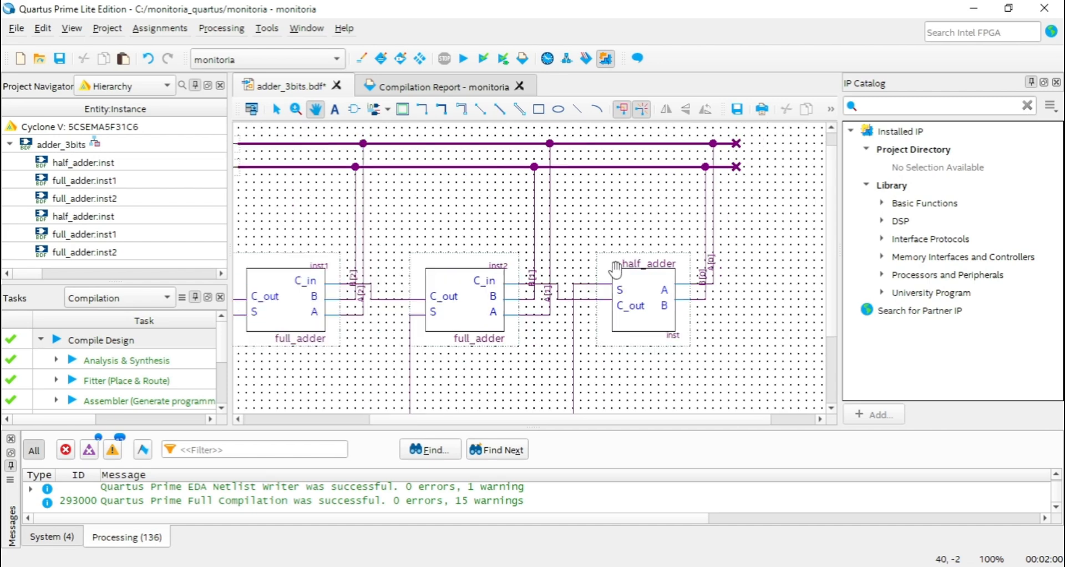
left_click_drag(512, 228, 597, 254)
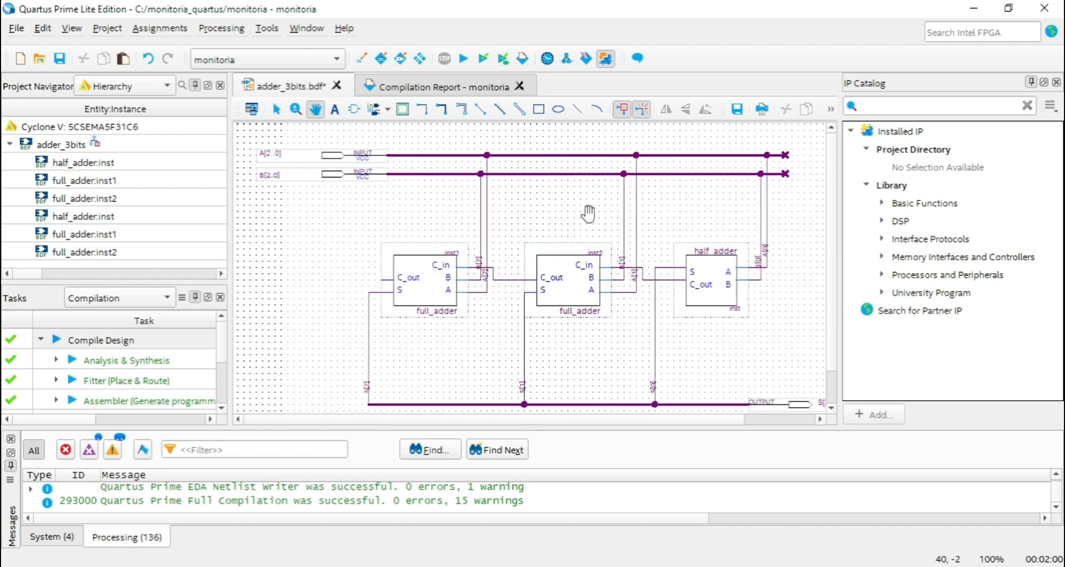
left_click_drag(581, 215, 556, 216)
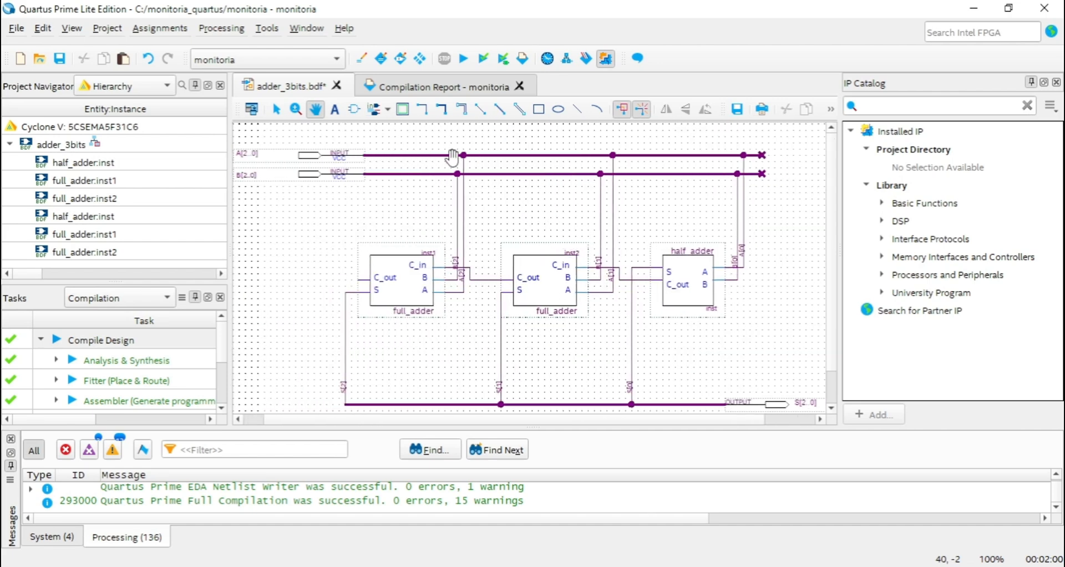
left_click_drag(681, 200, 645, 202)
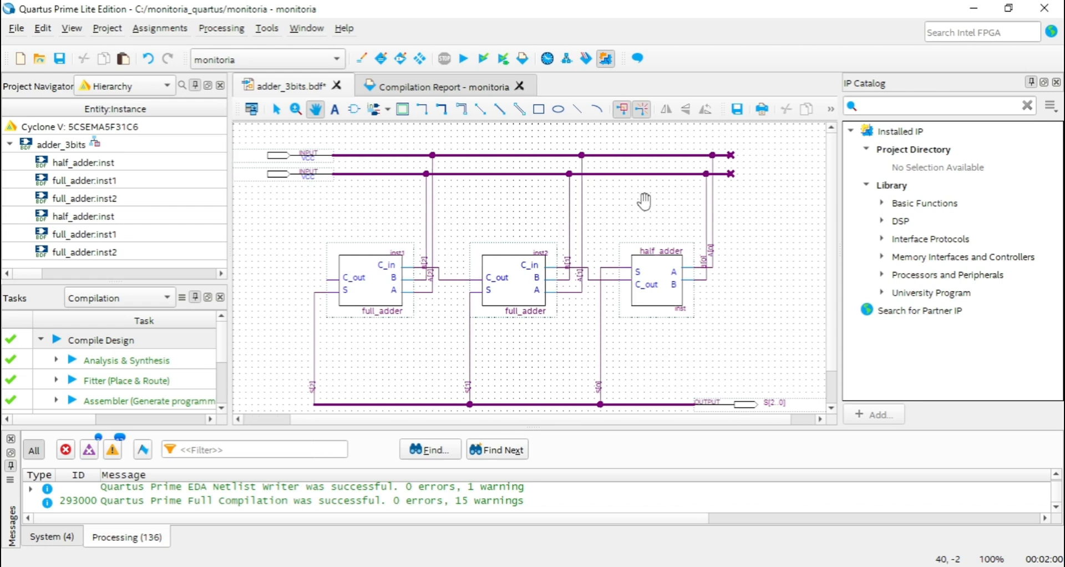
Draw a short node line with the Orthogonal Node Tool between the B bus and the half_adder, and undo it.
left_click(424, 110)
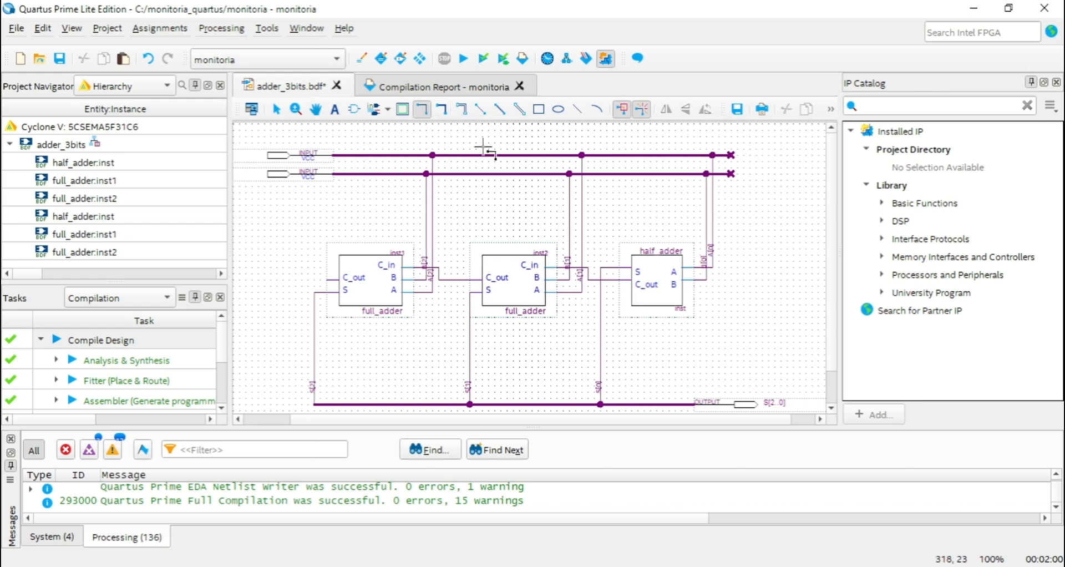
left_click_drag(670, 217, 669, 224)
key("ctrl+z")
Examine the A[0] and B[0] branches that connect the input buses to the half_adder.
scroll(620, 283, "up", 2, "ctrl")
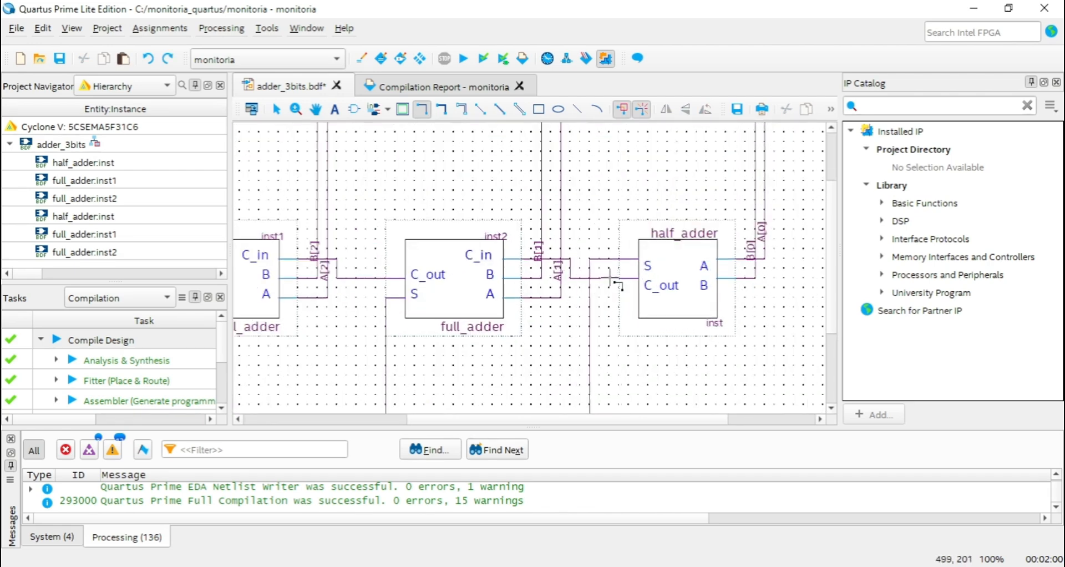
left_click(316, 109)
left_click_drag(682, 223, 551, 317)
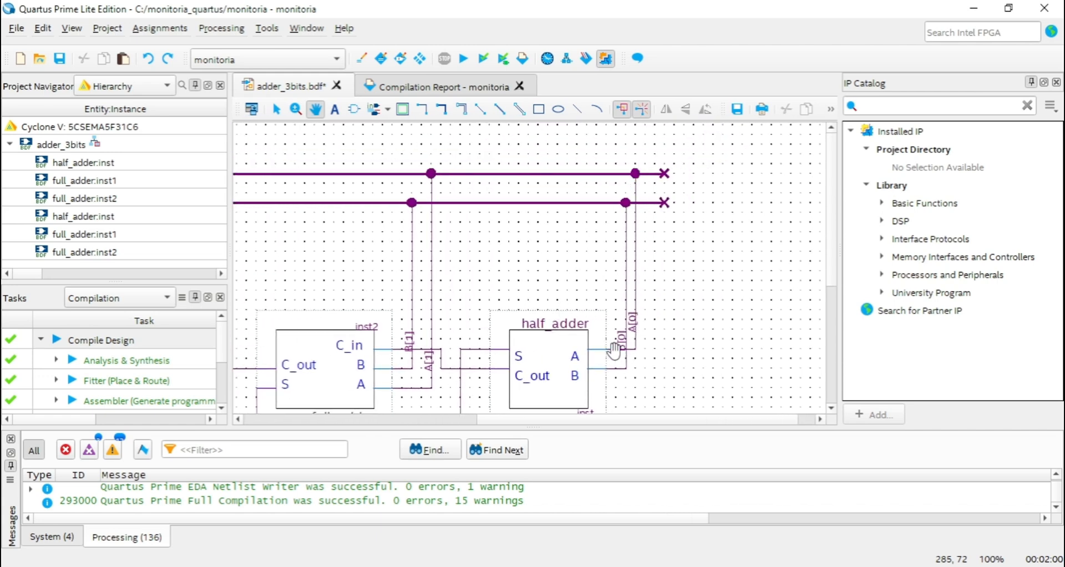
left_click_drag(519, 292, 489, 174)
scroll(640, 261, "up", 3)
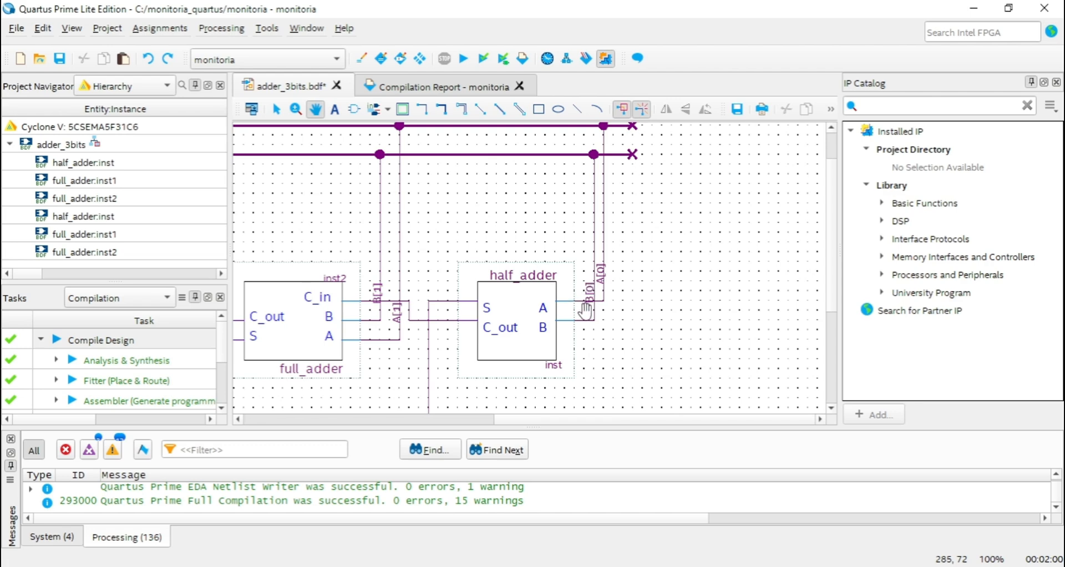
scroll(631, 272, "down", 2)
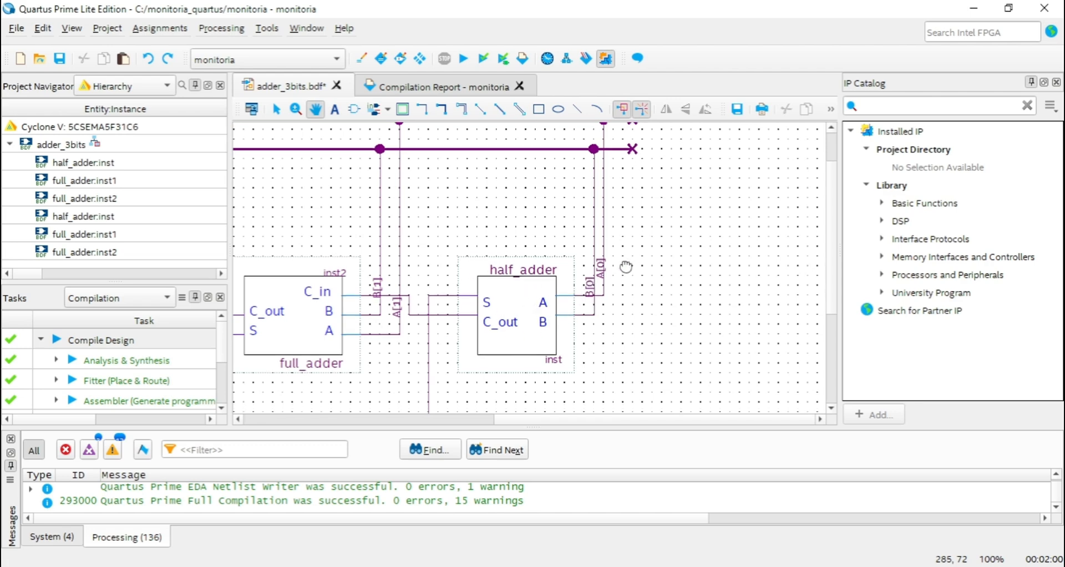
scroll(623, 183, "up", 4)
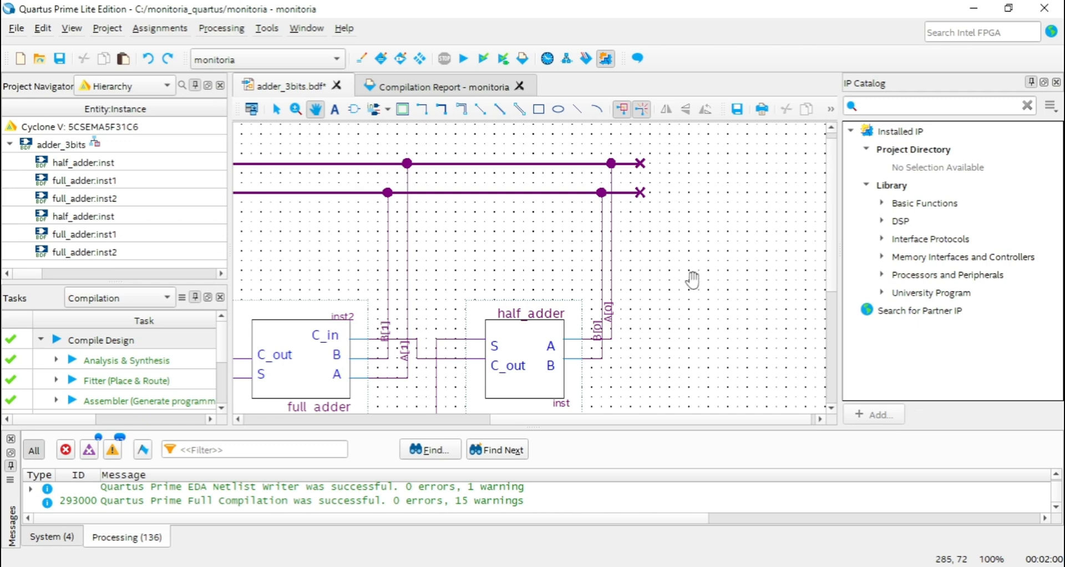
Select the A[0] and B[0] branches and their labels beside the half_adder to inspect how the nodes are named.
left_click(277, 113)
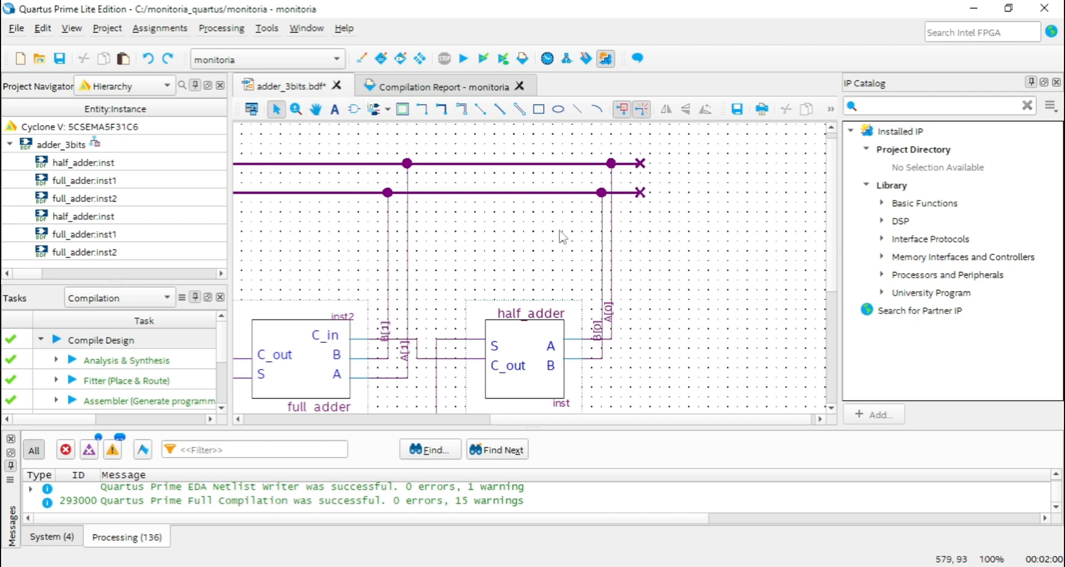
left_click(613, 284)
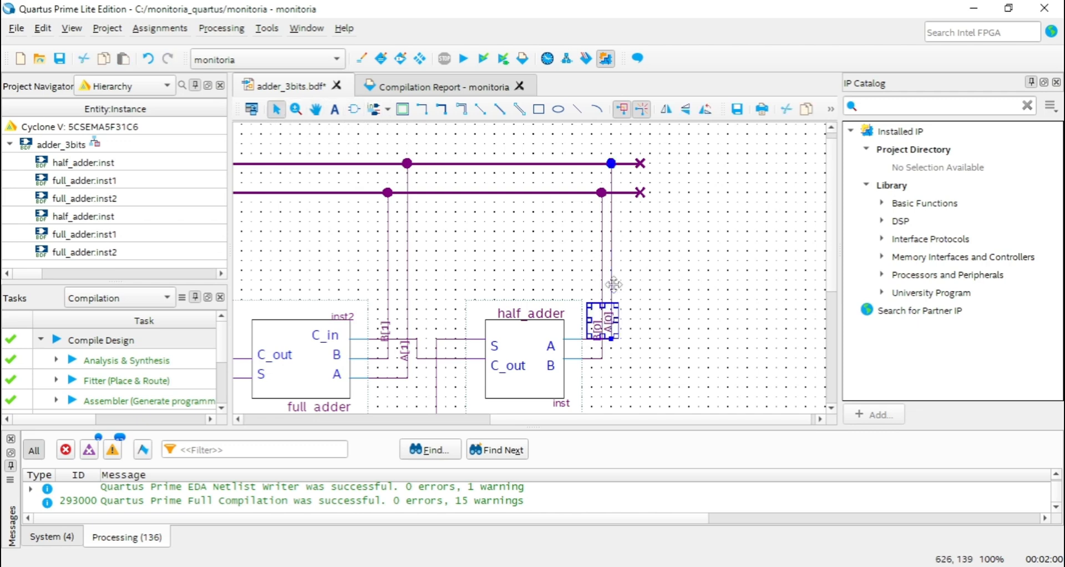
double_click(609, 322)
left_click(640, 285)
left_click(607, 314)
double_click(611, 309)
left_click(616, 311)
left_click(603, 319)
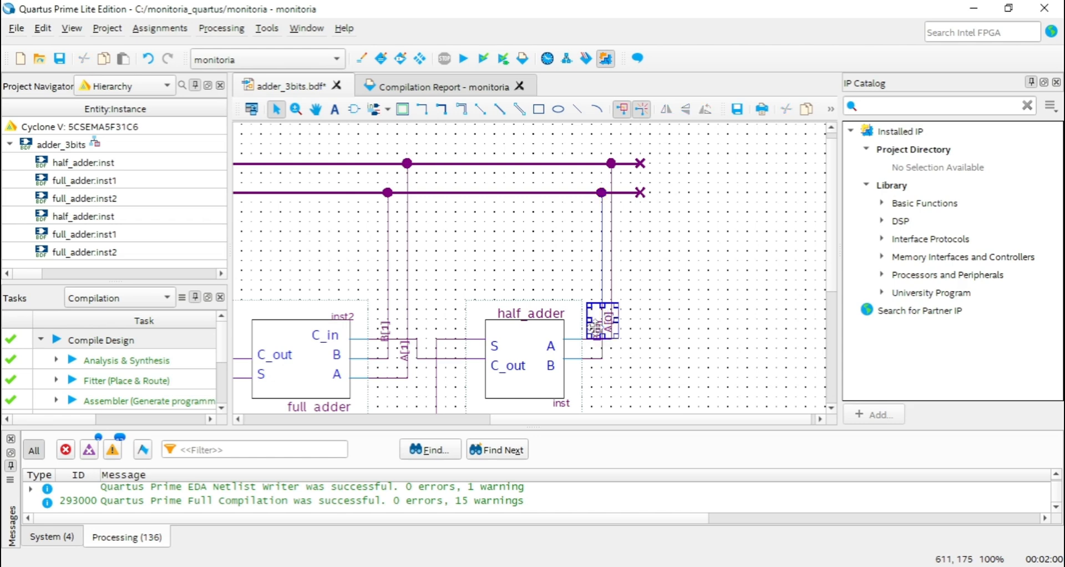
left_click(633, 319)
Replace the A[0] label on the half_adder's A branch with asd, and restore it to A[0].
left_click(610, 311)
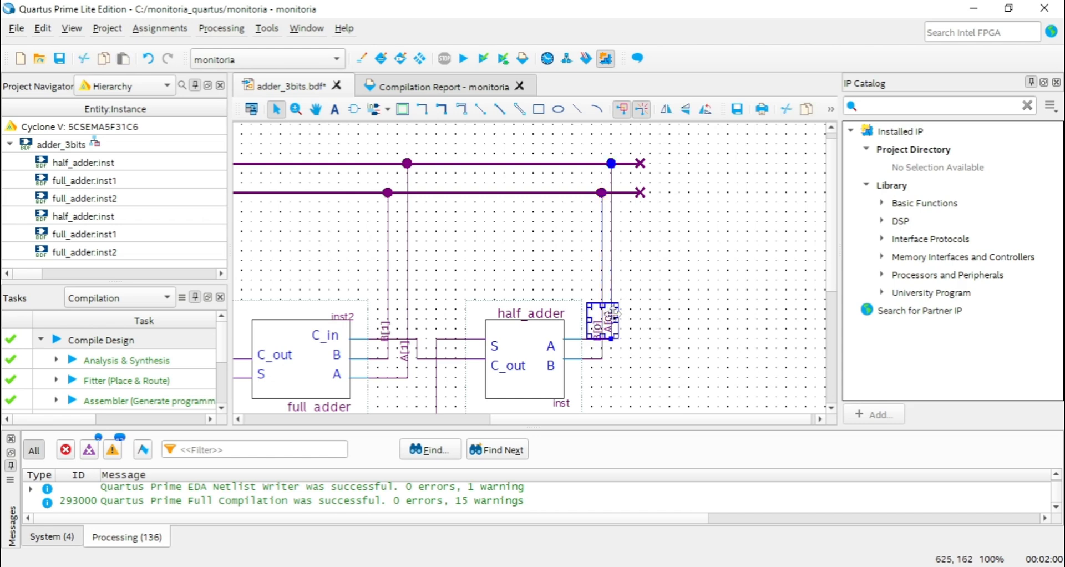
type("asd")
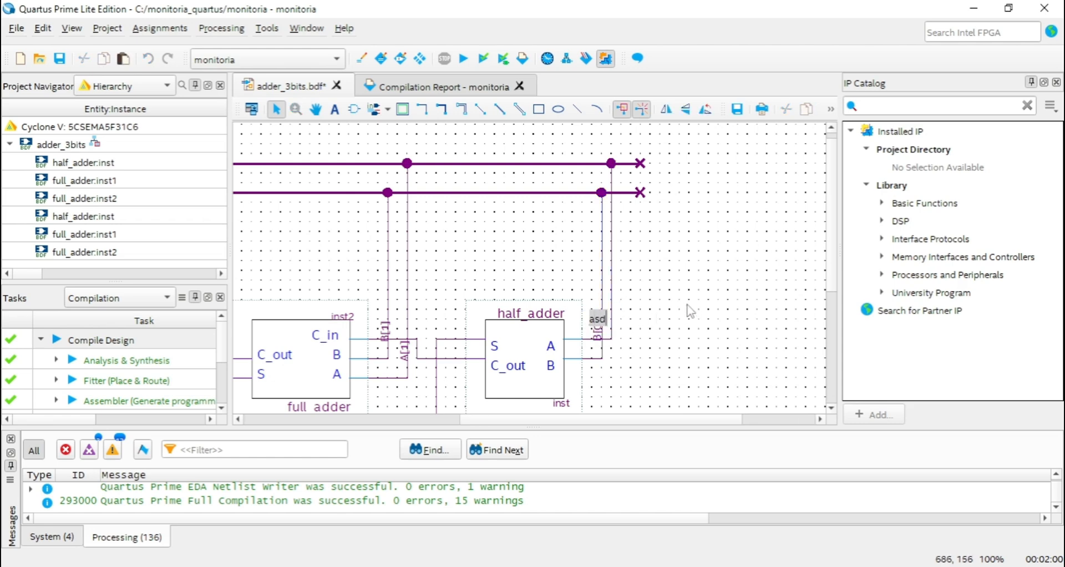
key("BackSpace")
key("BackSpace")
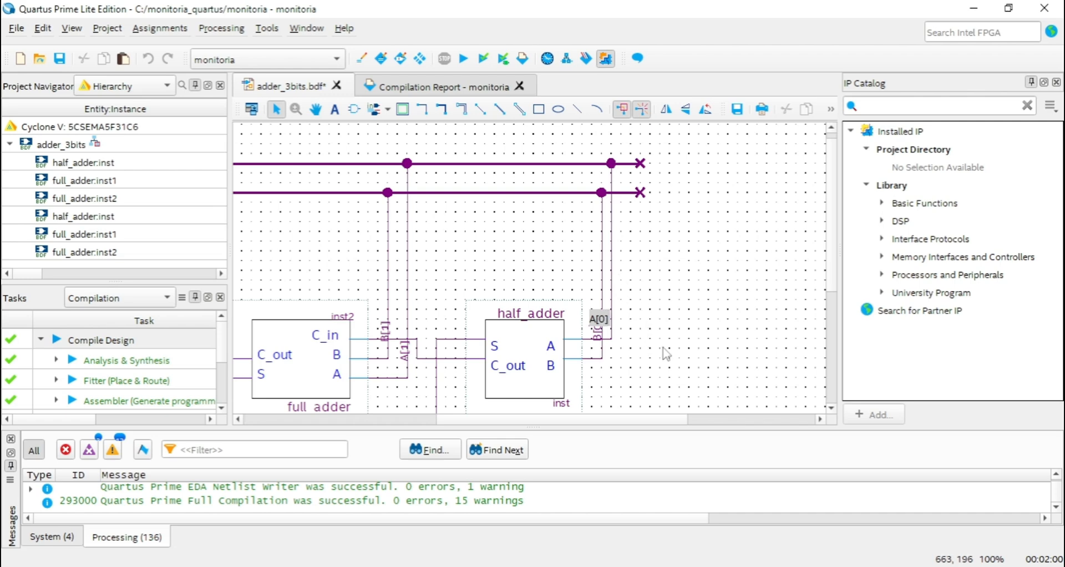
left_click(670, 296)
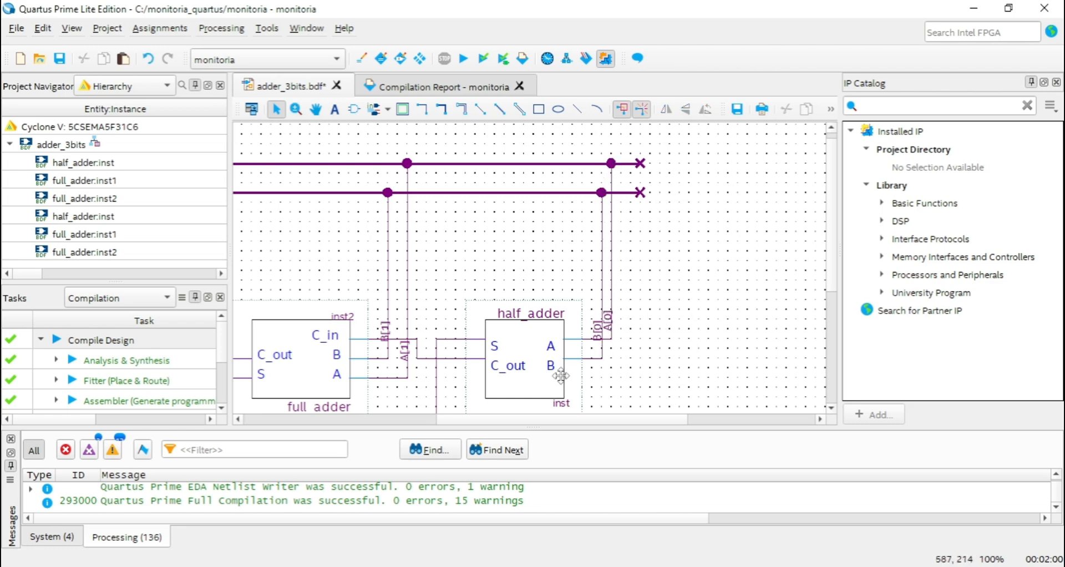
Examine the half_adder's S output branch labelled S[0] down to its junction with the S output bus.
left_click(316, 109)
left_click_drag(507, 224, 633, 129)
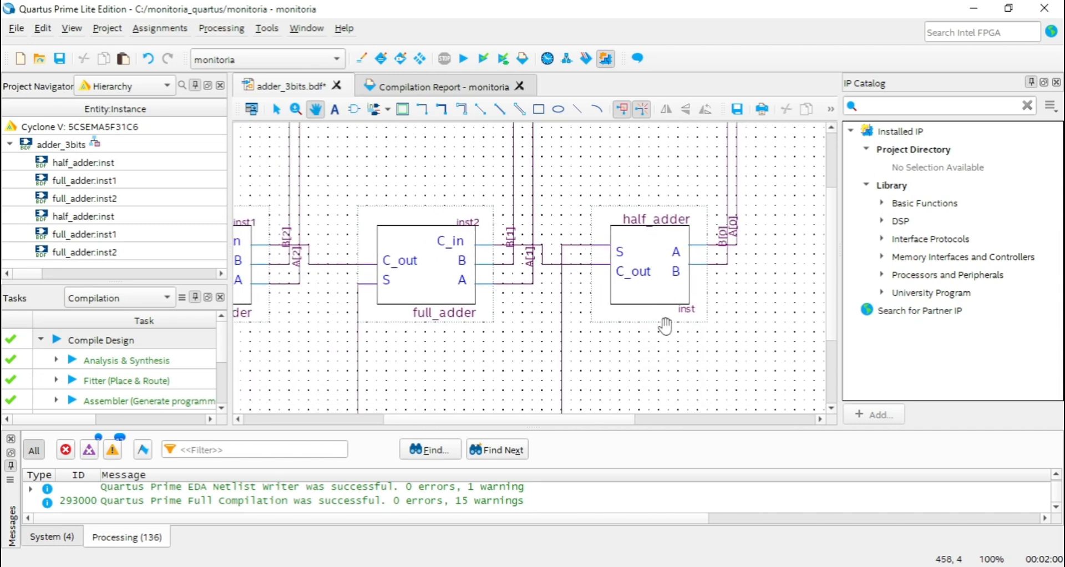
left_click_drag(577, 307, 568, 263)
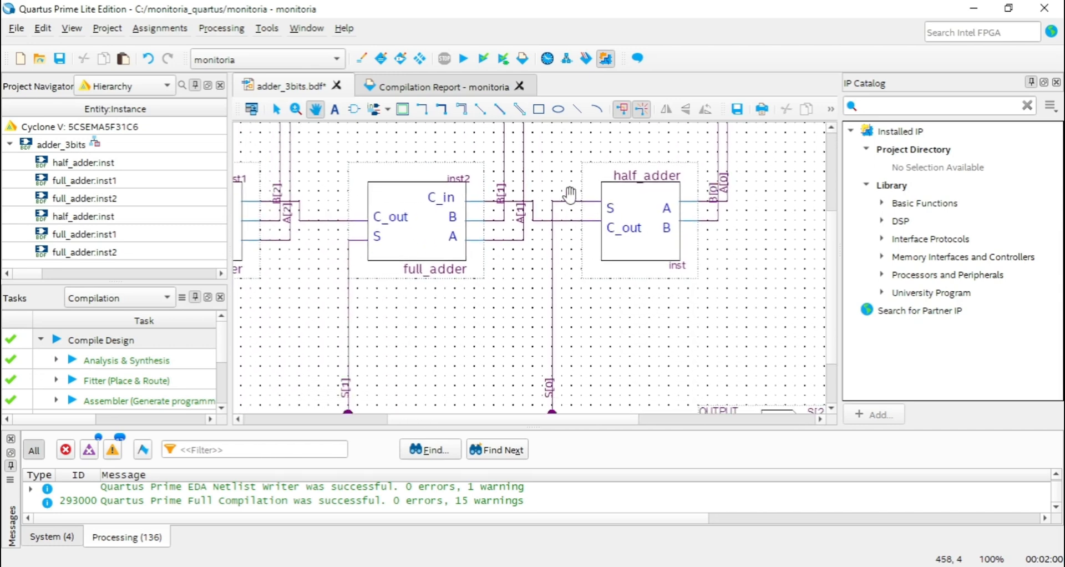
left_click_drag(596, 341, 578, 276)
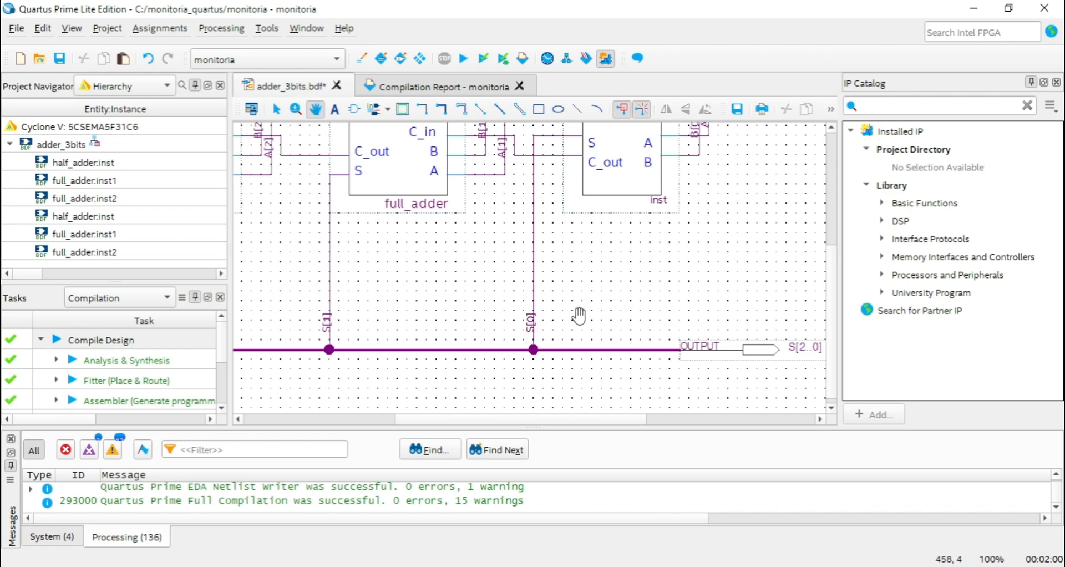
Select the S[0] branch below the half_adder and open its label for editing to inspect the node name.
left_click_drag(579, 283, 554, 309)
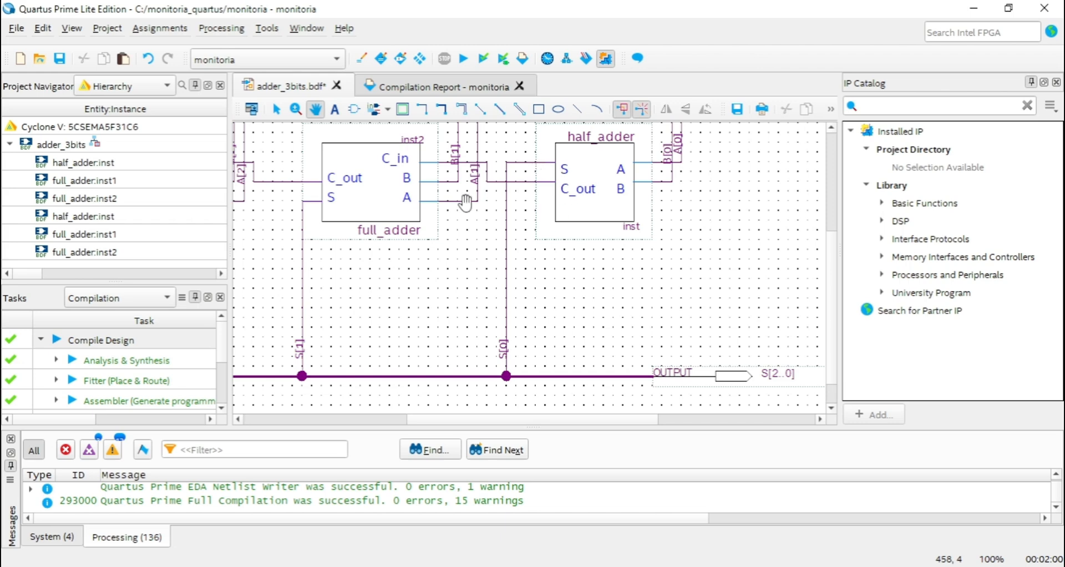
left_click(276, 109)
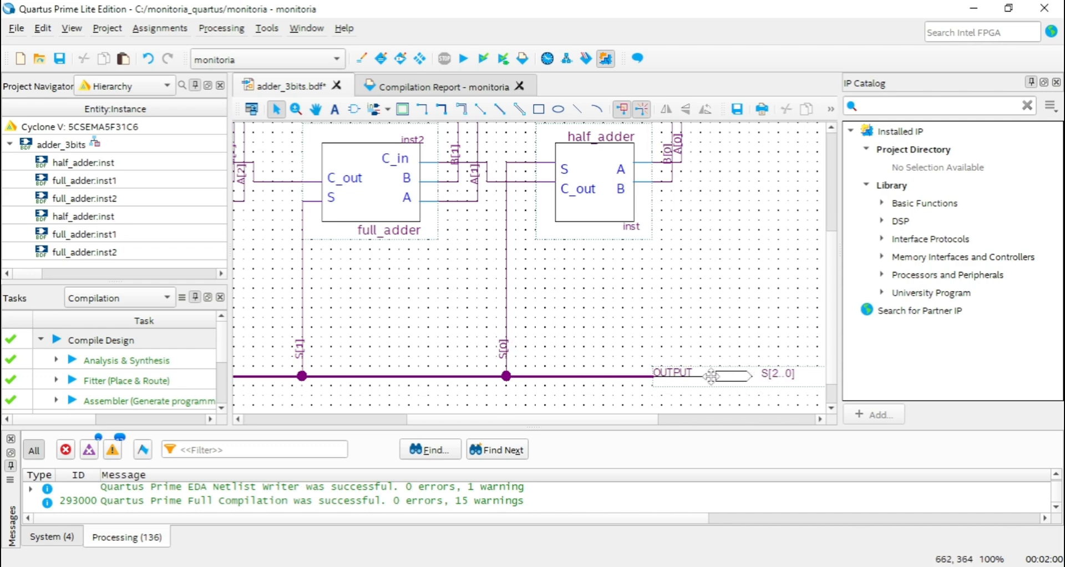
left_click(506, 320)
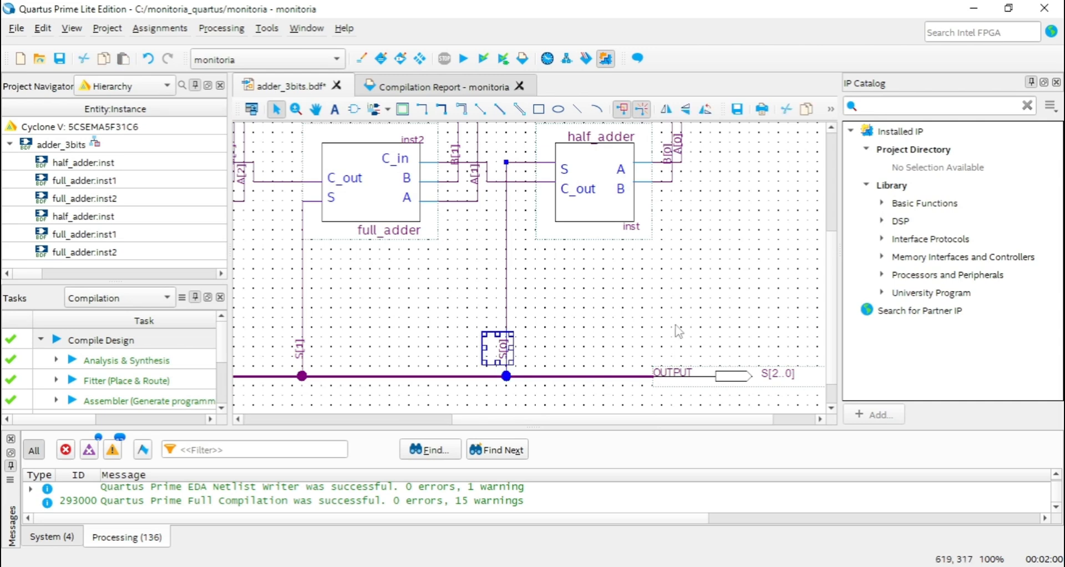
type("S")
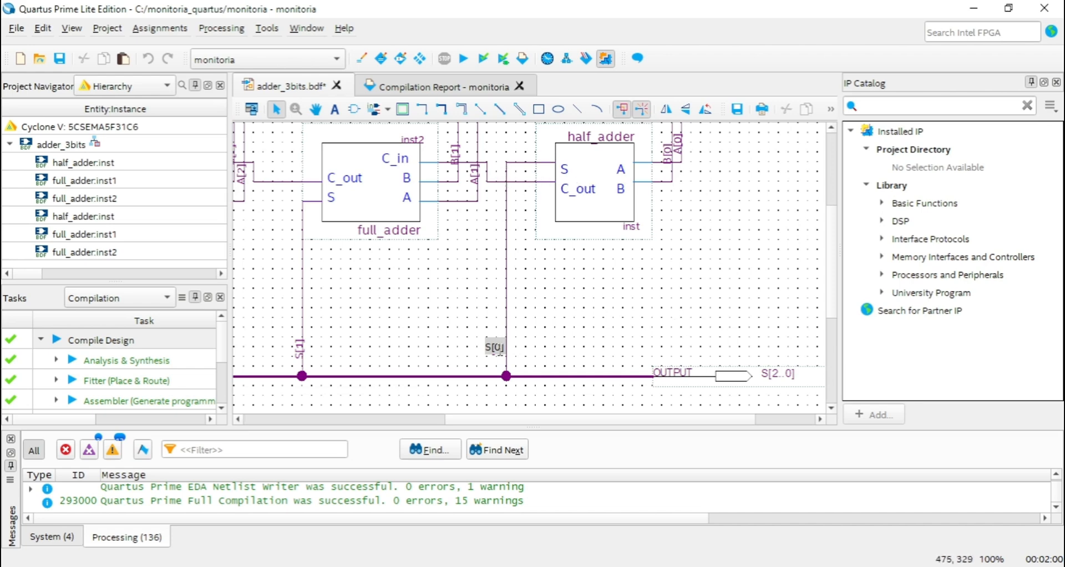
left_click(578, 336)
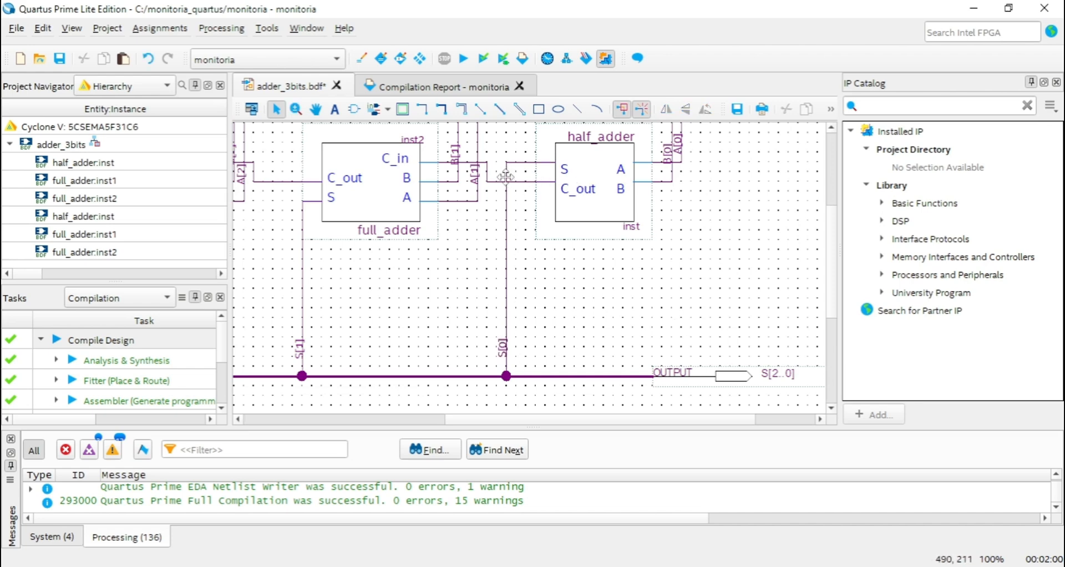
Examine the A[1] and B[1] branches that connect the input buses to the middle full_adder.
left_click(316, 109)
left_click_drag(417, 145, 461, 233)
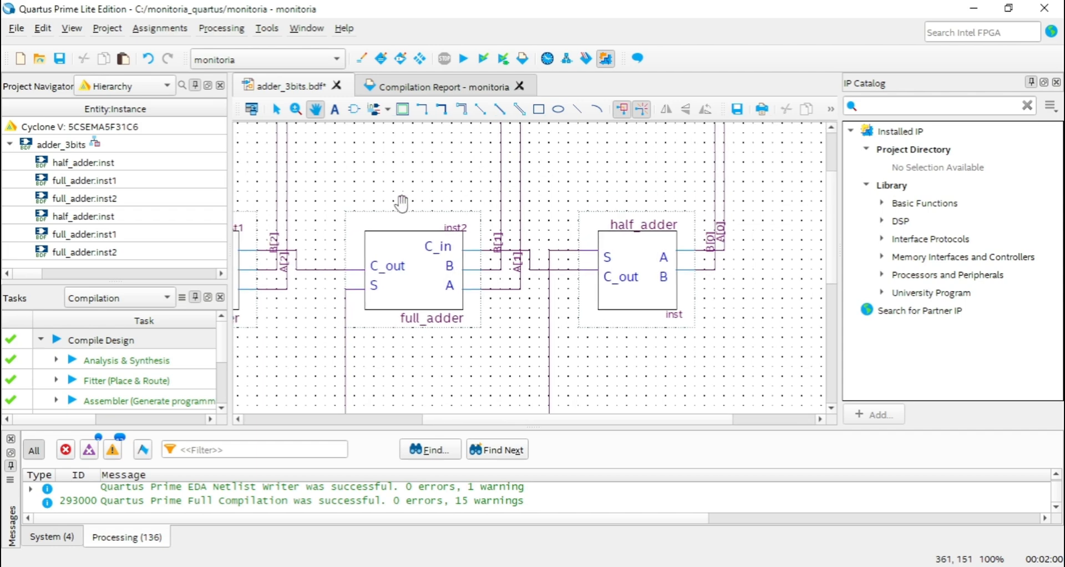
left_click(276, 109)
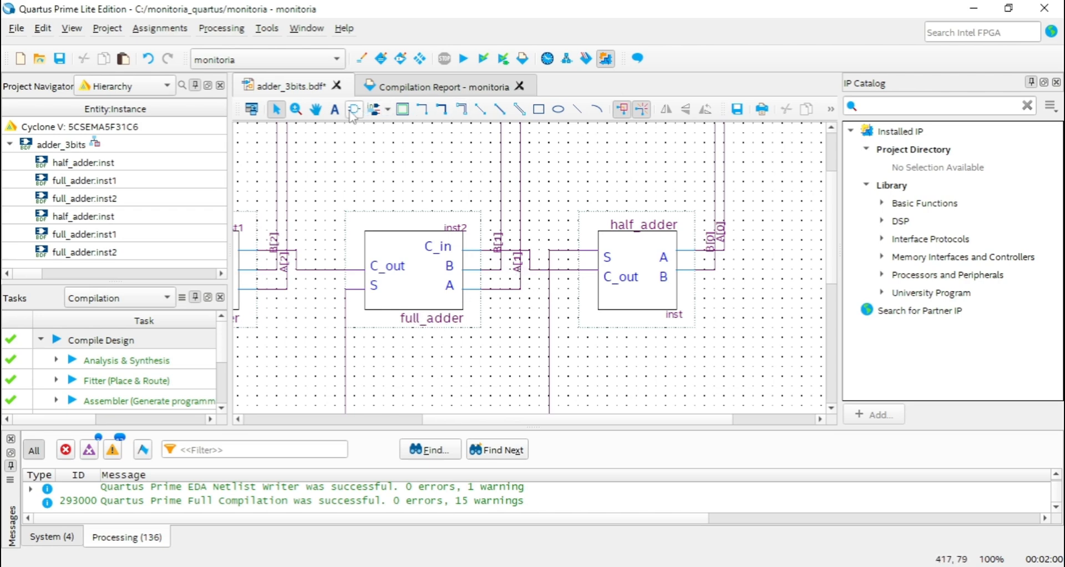
left_click(315, 109)
left_click_drag(521, 157, 566, 220)
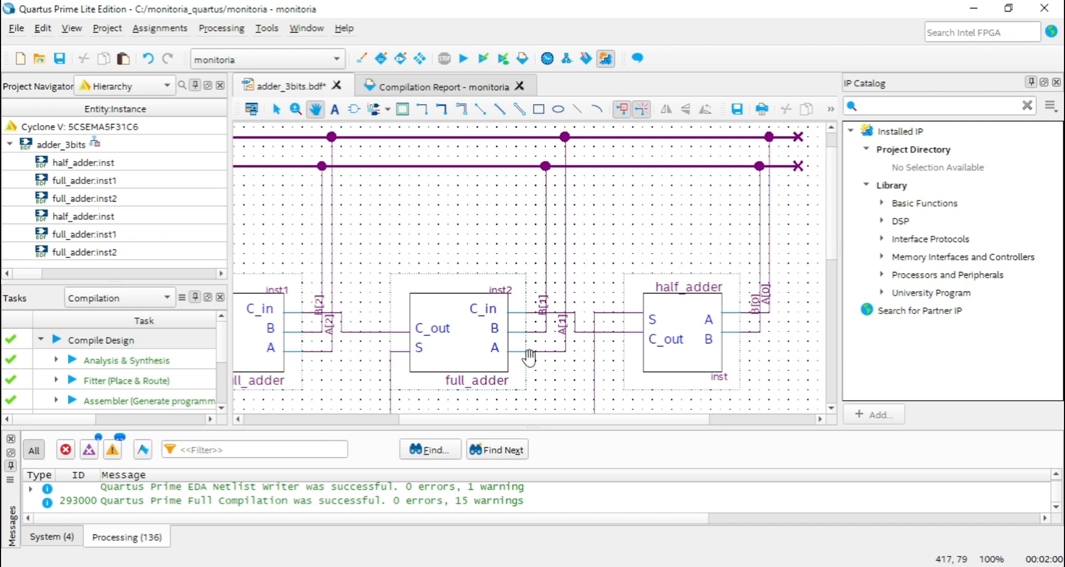
Examine both full_adder blocks, following their carry connection, the A[2] and B[2] inputs and the S[1] and S[2] outputs.
left_click_drag(454, 219, 648, 206)
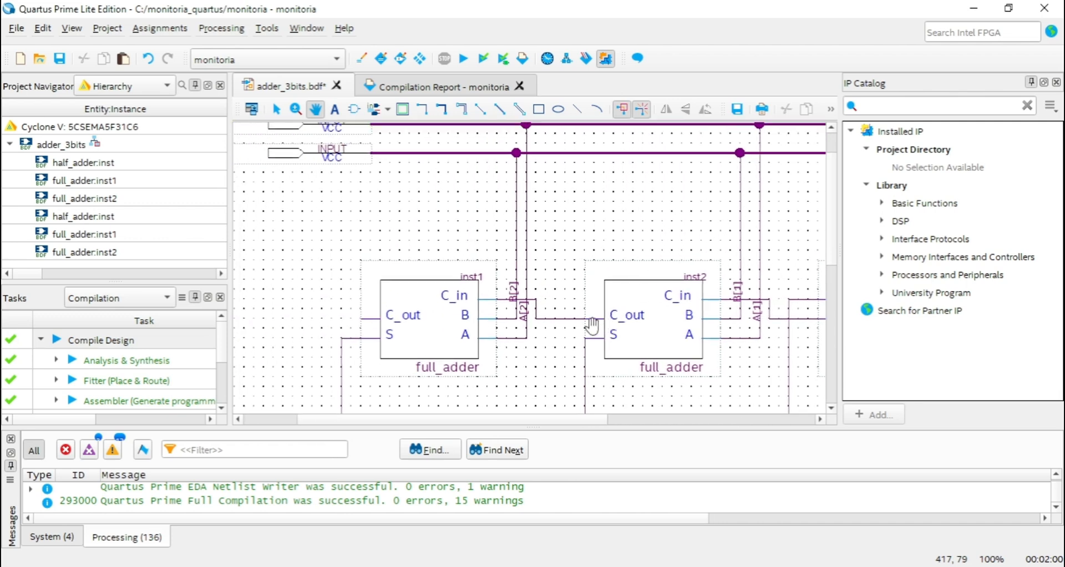
left_click_drag(612, 373, 572, 222)
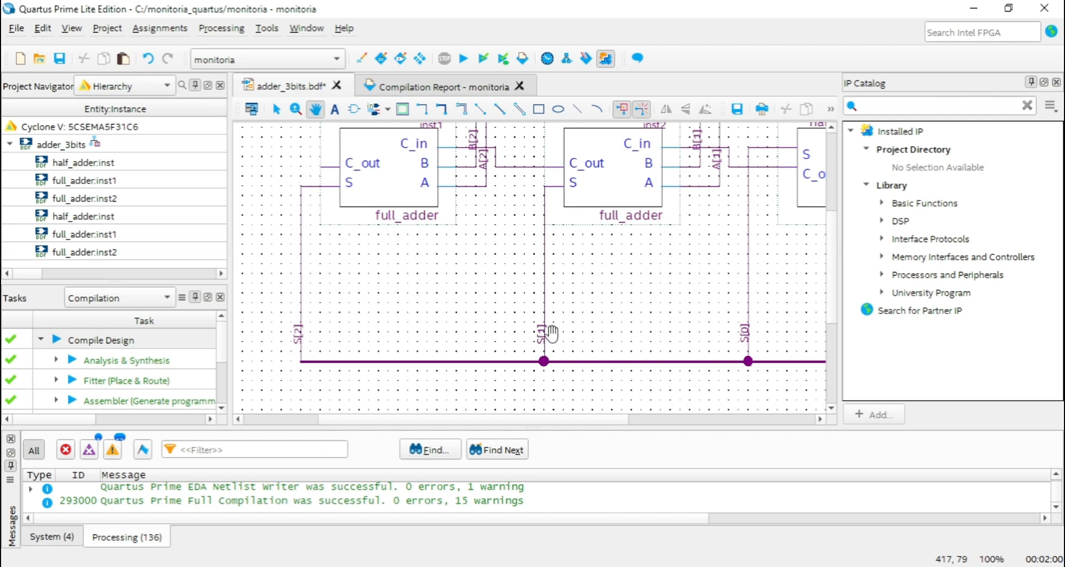
left_click_drag(522, 237, 589, 322)
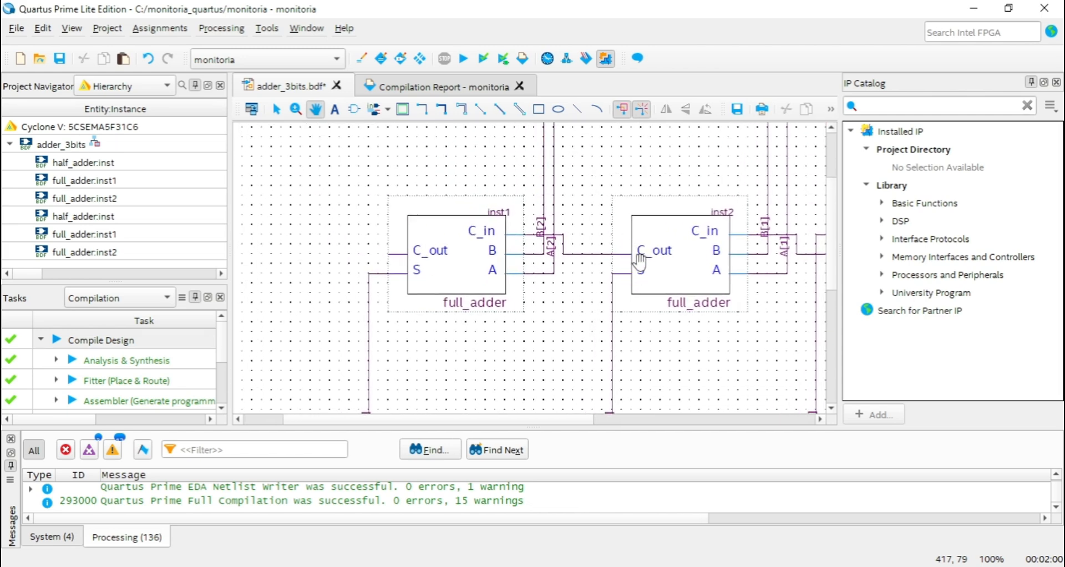
left_click_drag(513, 173, 525, 234)
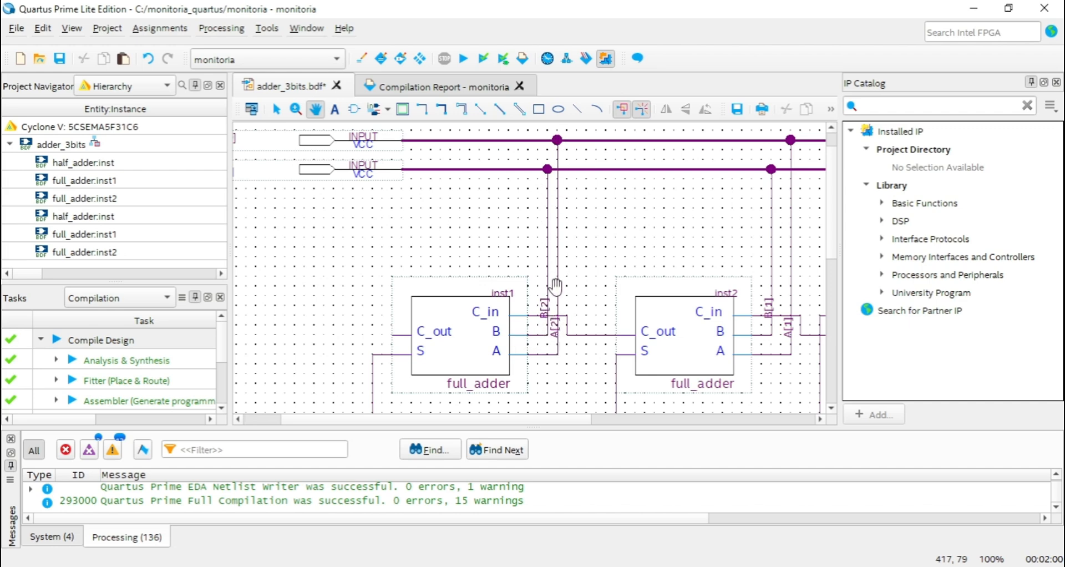
left_click_drag(465, 255, 528, 157)
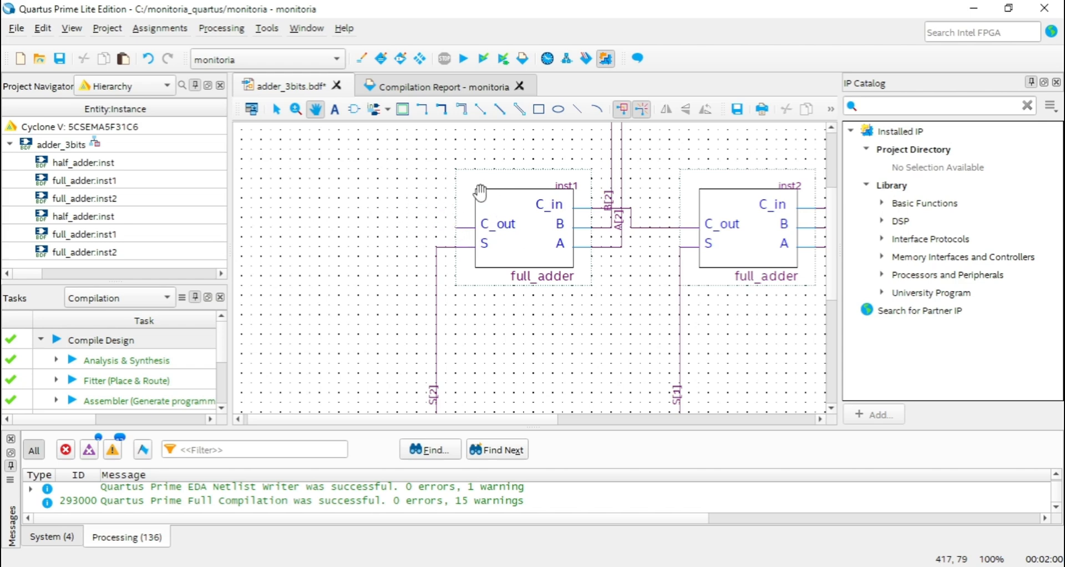
mouse_move(413, 211)
left_mouse_down()
mouse_move(417, 190)
mouse_move(414, 234)
mouse_move(411, 207)
mouse_move(428, 216)
left_mouse_up()
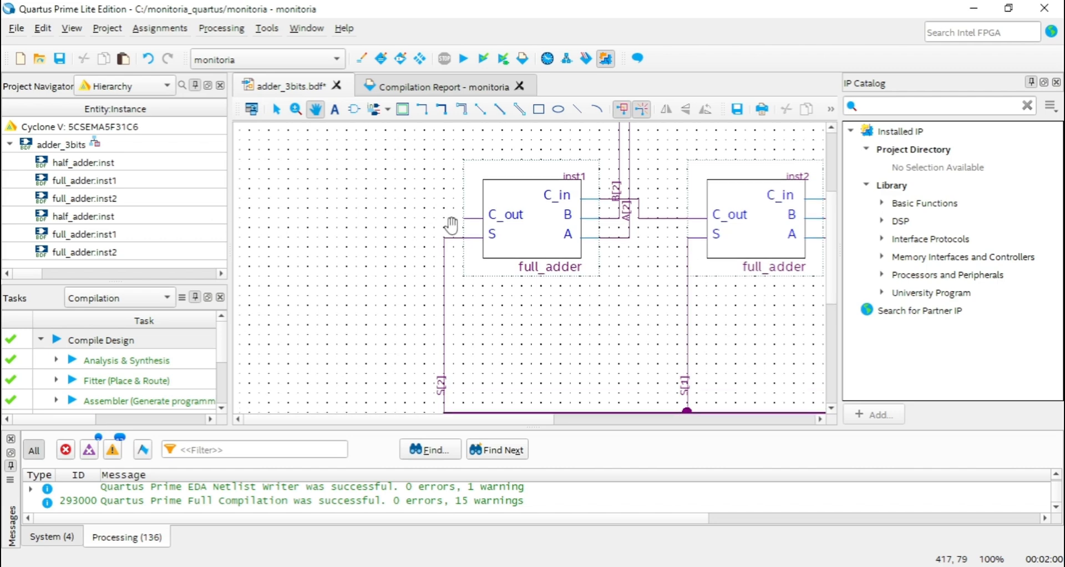
left_click_drag(545, 317, 548, 278)
Examine the S[2] branch from the inst1 full_adder's S output down to the end of the output bus.
left_click(277, 110)
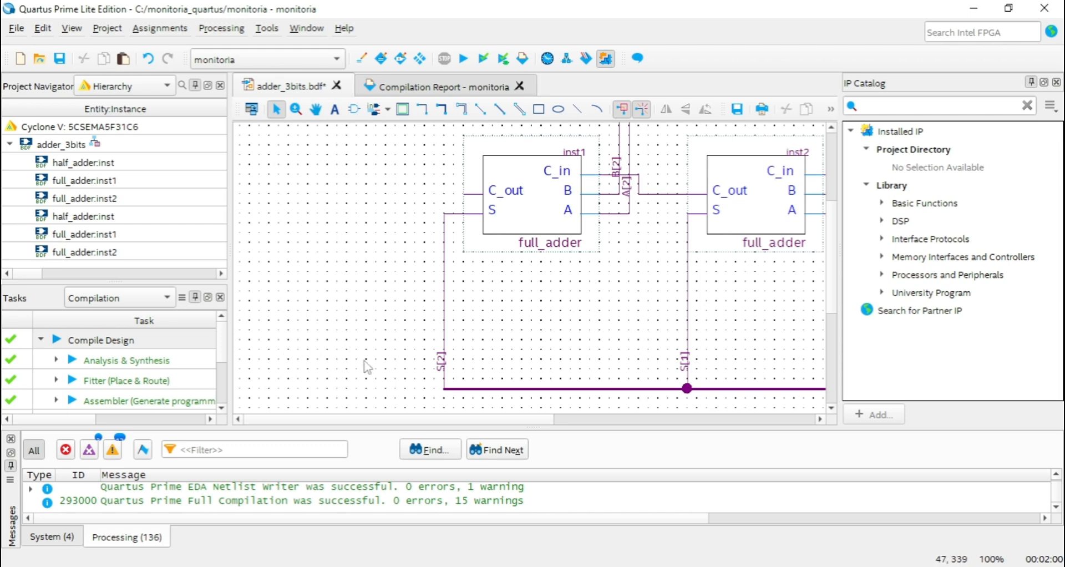
left_click(316, 109)
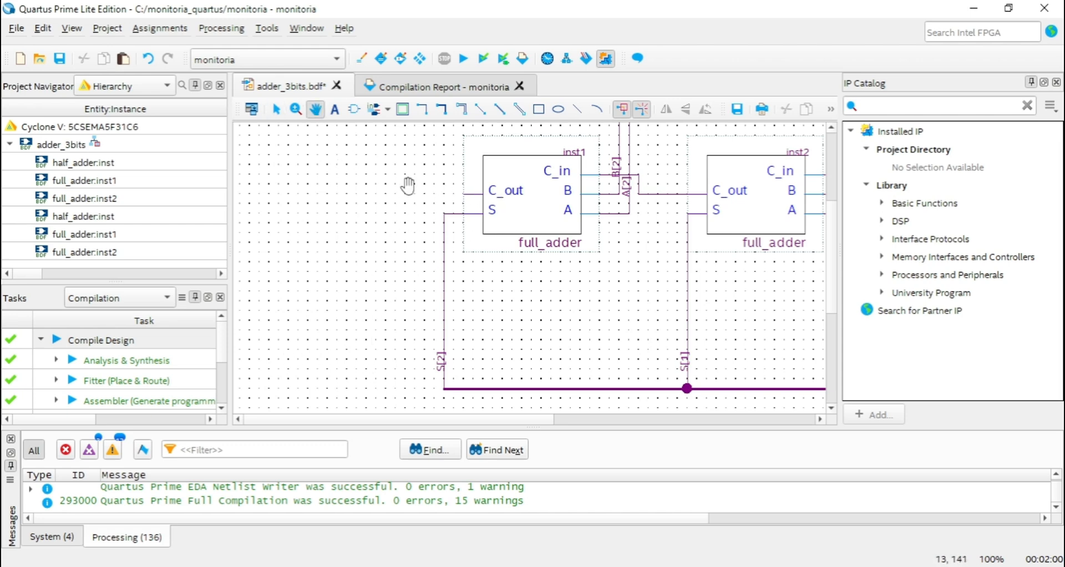
left_click_drag(516, 313, 460, 429)
left_click_drag(551, 395, 595, 297)
left_click_drag(532, 310, 544, 293)
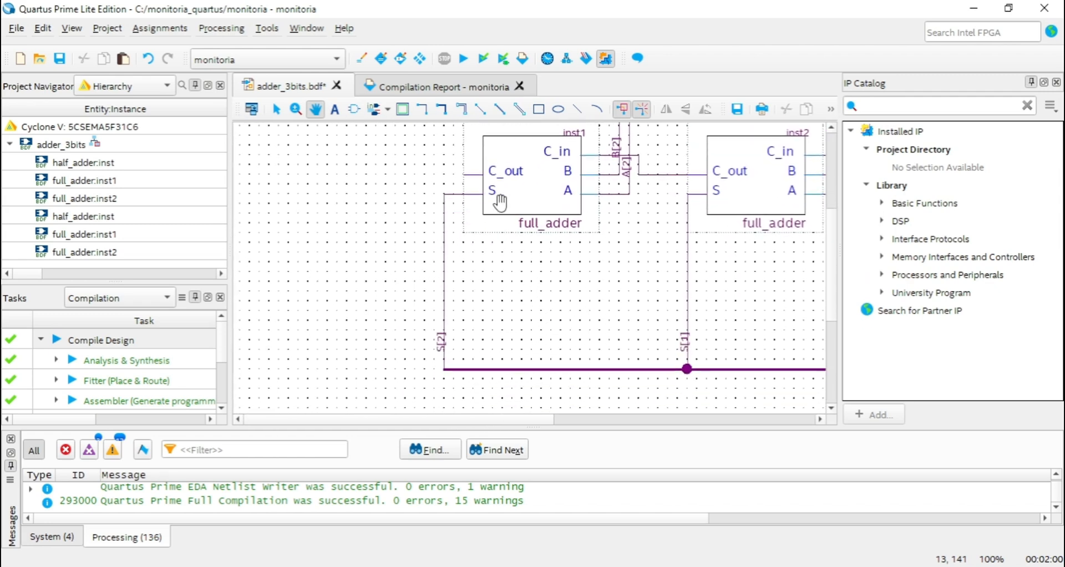
left_click(276, 109)
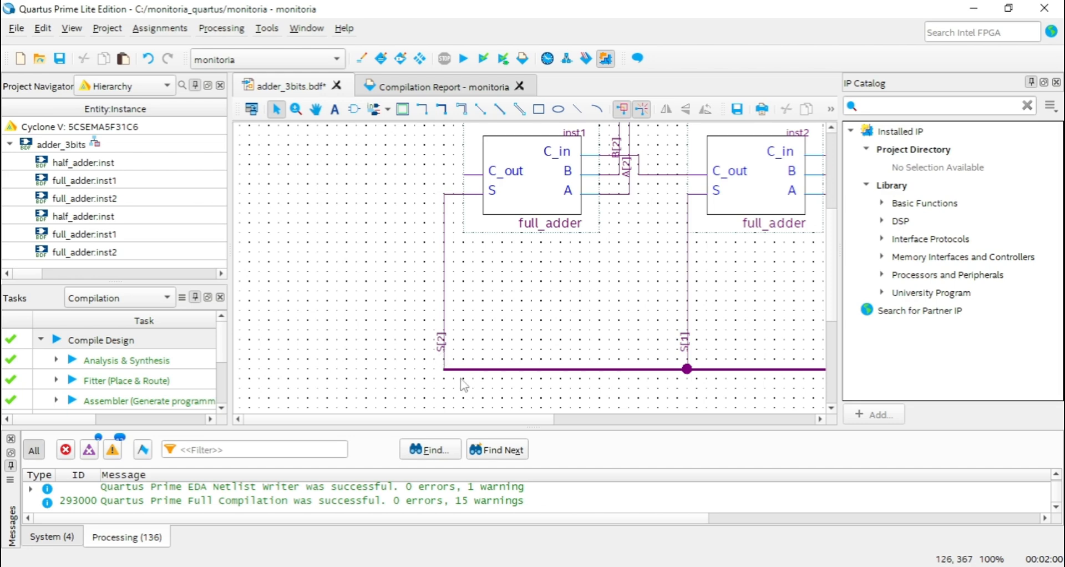
Follow the output bus from the S[2] branch past S[1] and S[0] to the S[2..0] output pin.
left_click(316, 110)
left_click_drag(554, 277, 385, 241)
scroll(577, 275, "down", 1)
scroll(625, 285, "up", 1)
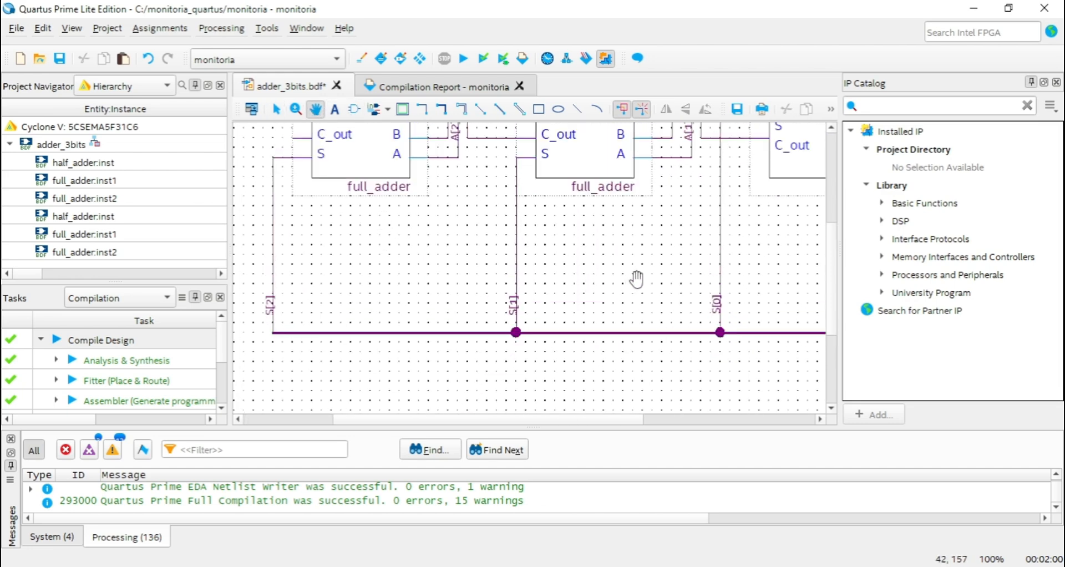
scroll(635, 280, "down", 2, "ctrl")
left_click_drag(701, 278, 597, 293)
scroll(726, 308, "up", 3, "ctrl")
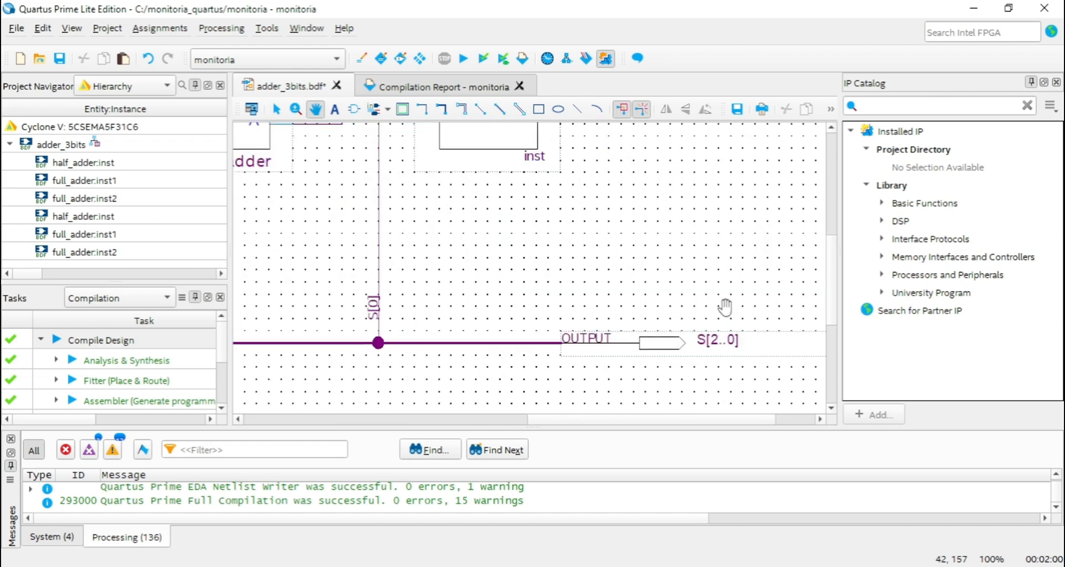
left_click_drag(727, 308, 659, 286)
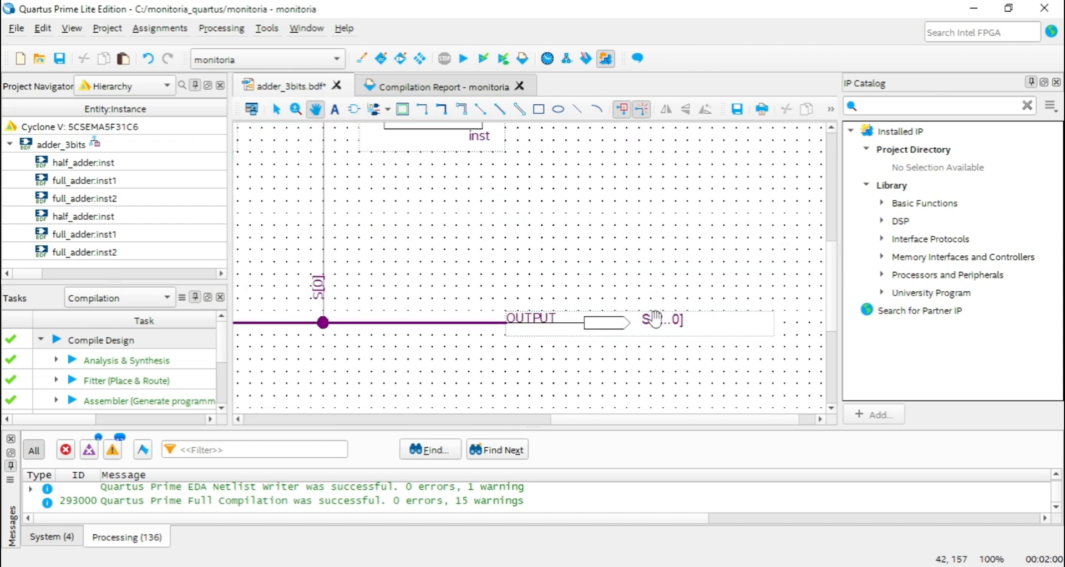
left_click_drag(465, 279, 777, 264)
left_click_drag(342, 276, 592, 270)
left_click_drag(712, 290, 388, 278)
left_click_drag(632, 266, 552, 262)
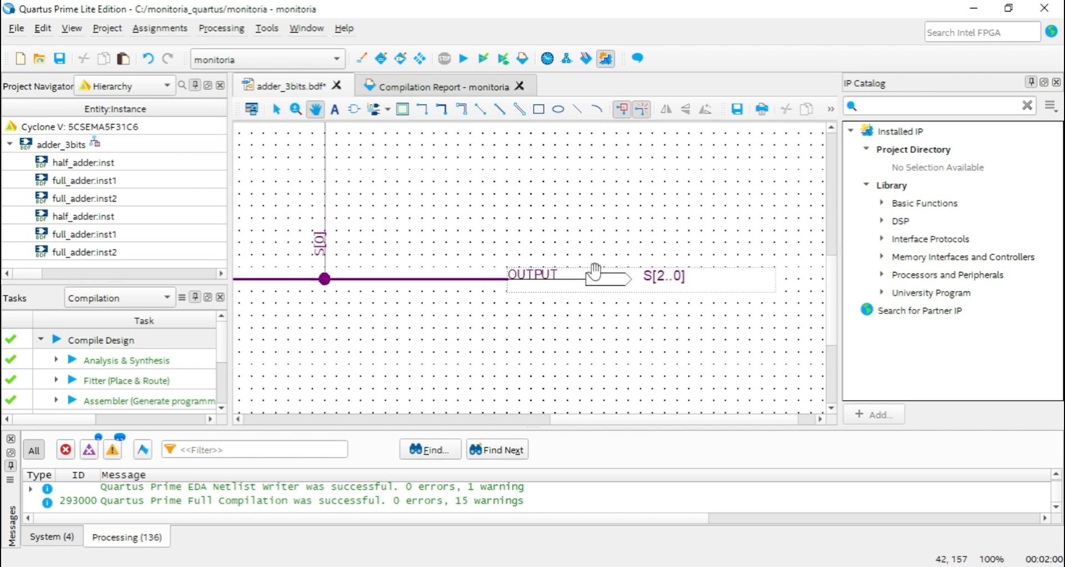
Compare the S[0] branch label at the bus junction with the S[2..0] name of the output pin.
left_click(276, 109)
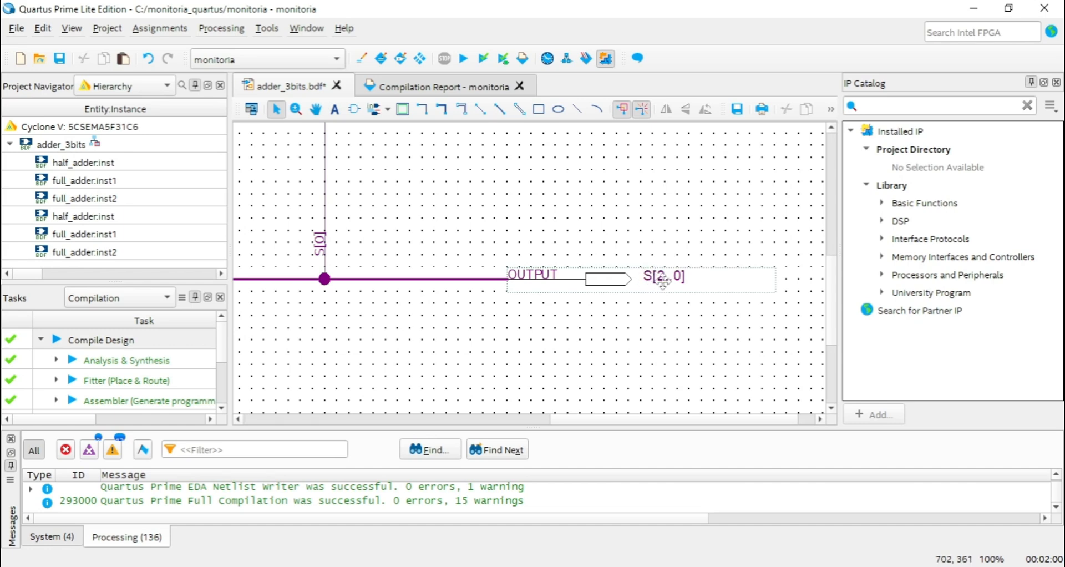
left_click(316, 110)
left_click_drag(397, 189, 541, 228)
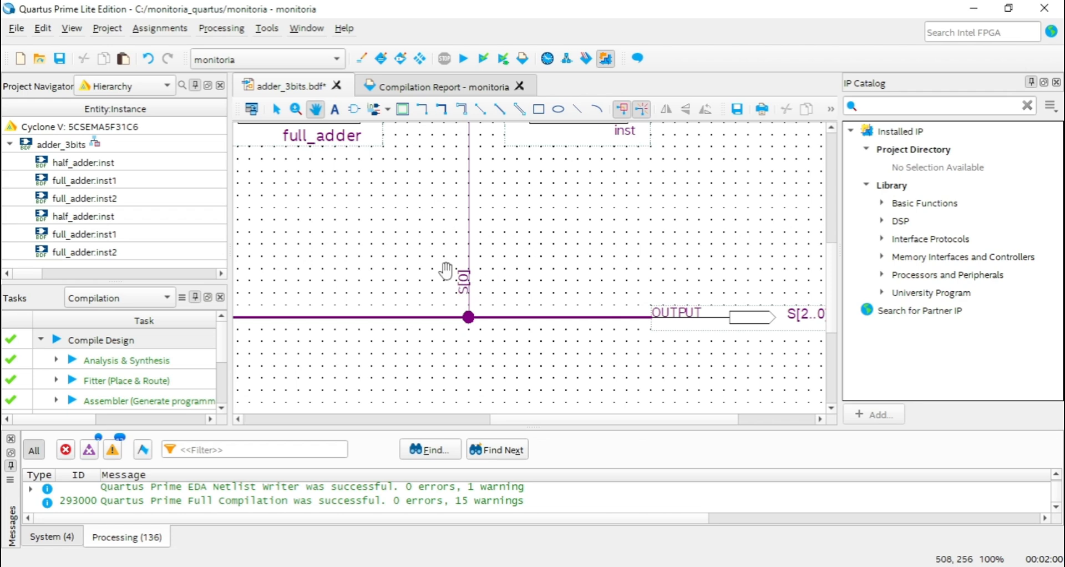
left_click(278, 110)
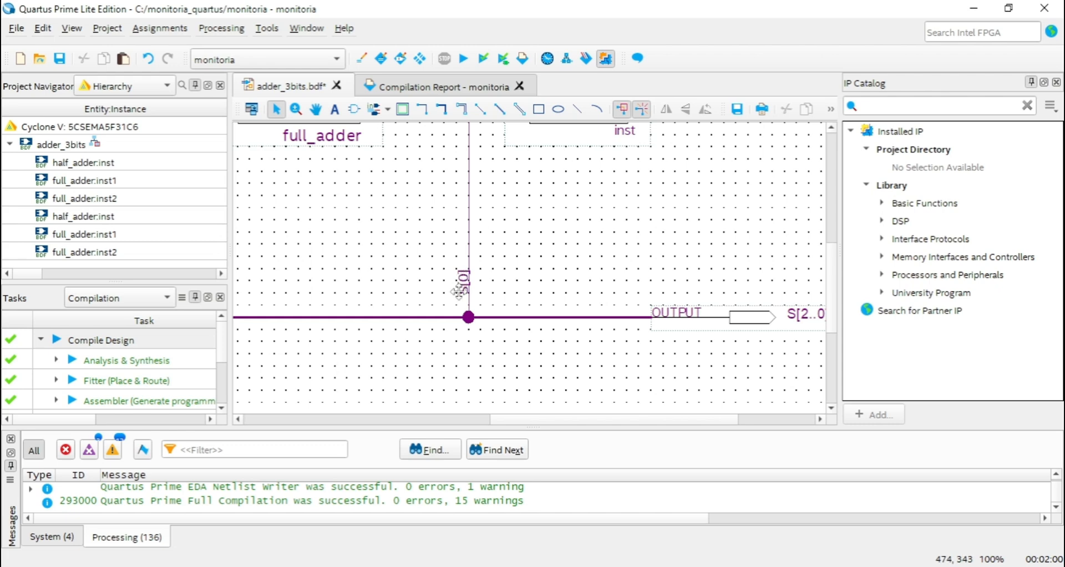
left_click(316, 108)
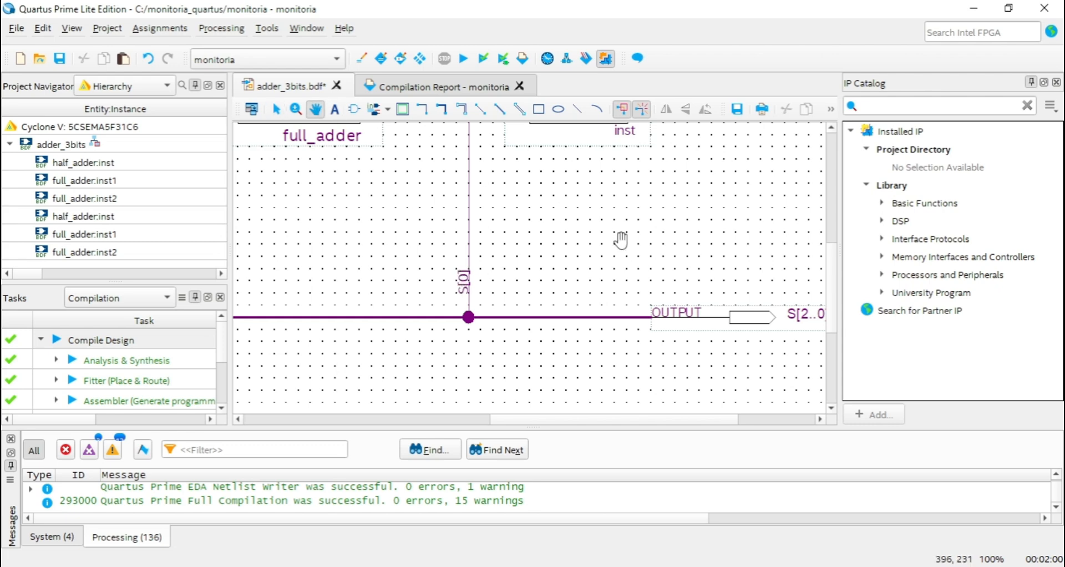
left_click_drag(620, 241, 435, 190)
left_click_drag(385, 233, 401, 216)
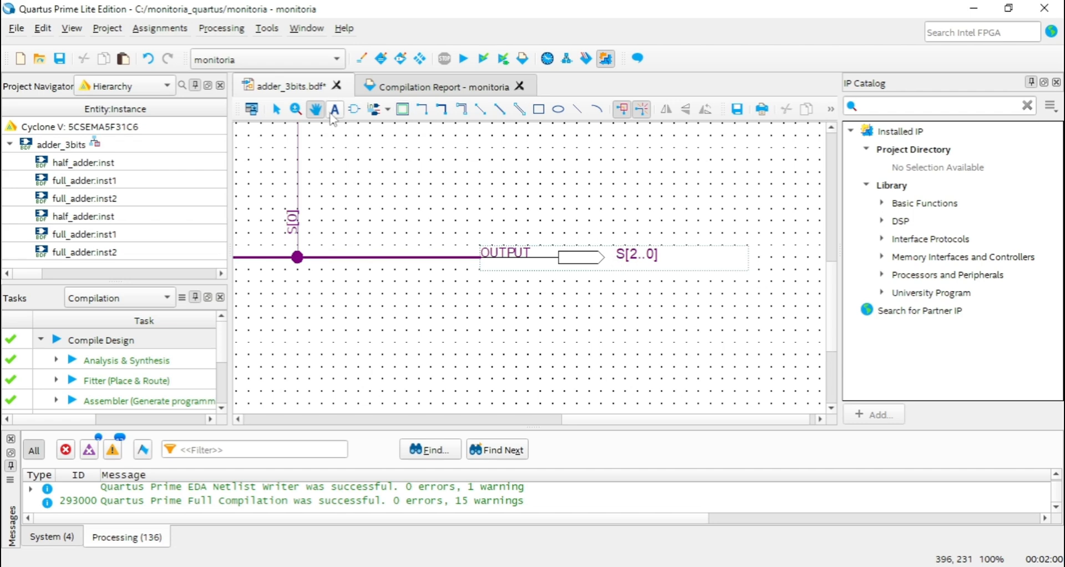
left_click(277, 110)
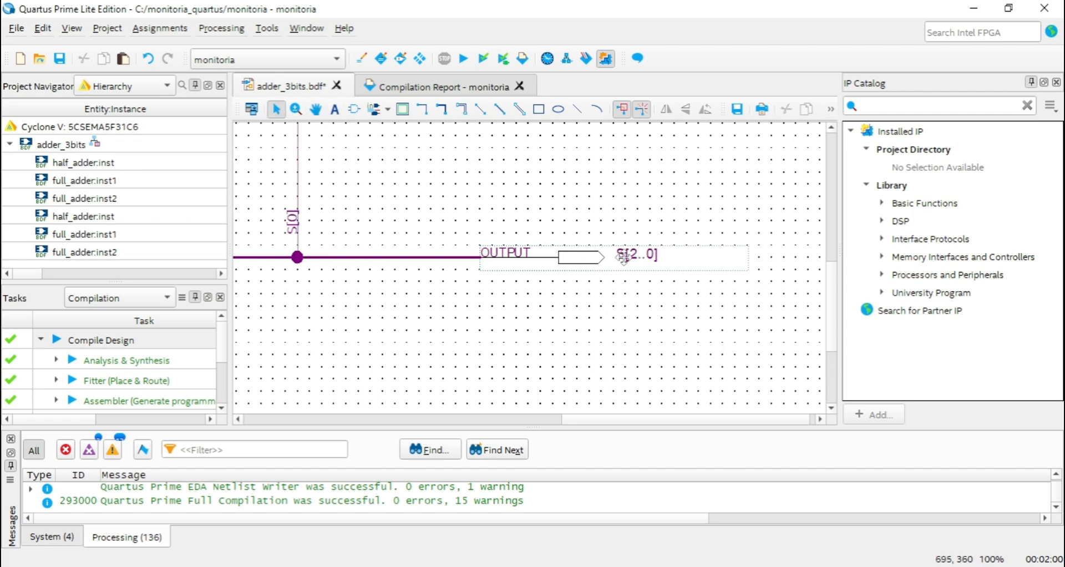
left_click(315, 108)
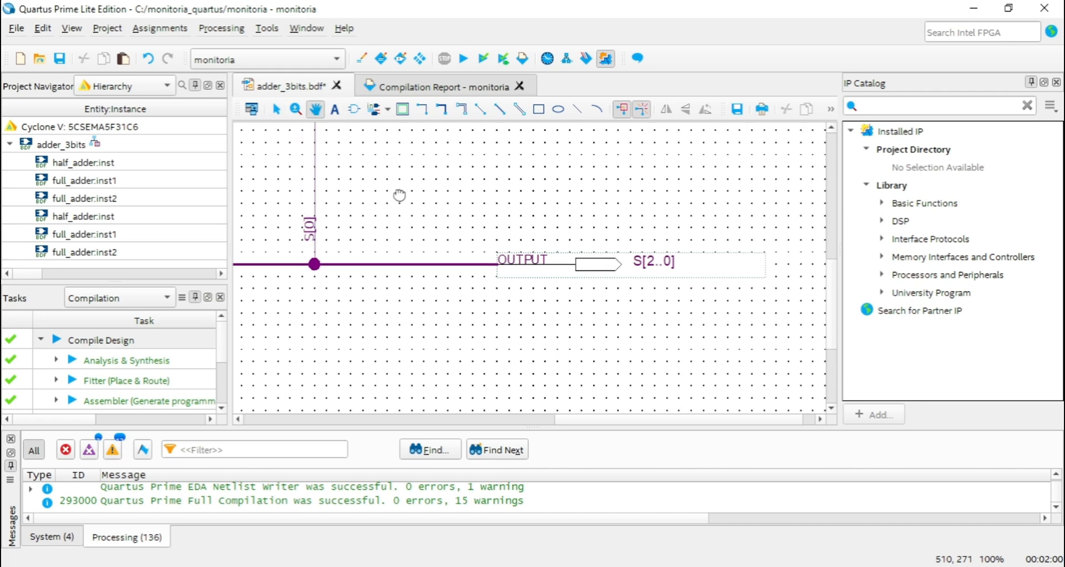
left_click_drag(298, 213, 361, 228)
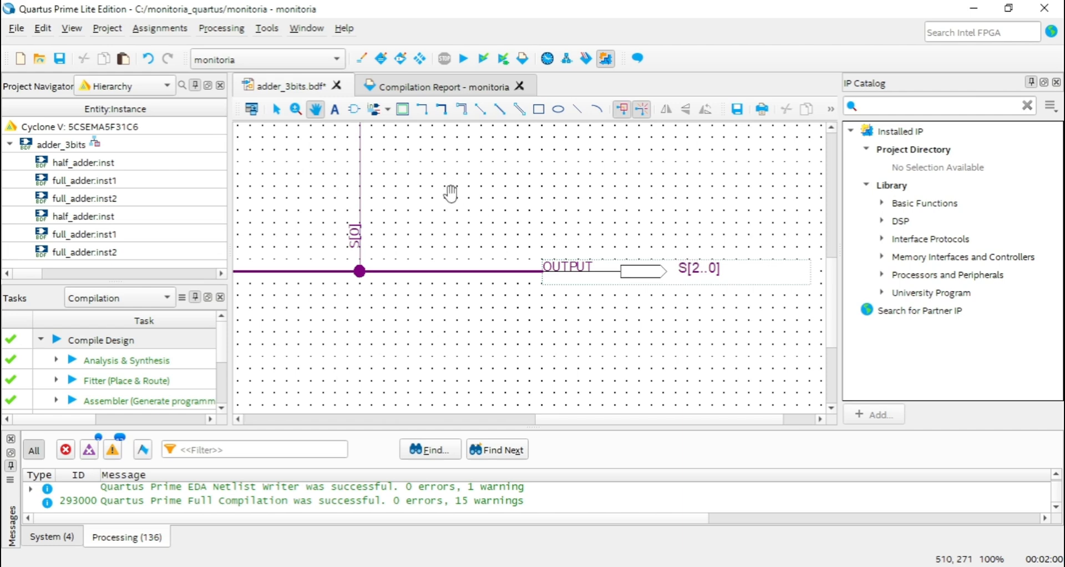
Show the complete adder_3bits schematic and collapse the adder_3bits entity in the project hierarchy.
left_click_drag(452, 190, 592, 215)
scroll(646, 250, "down", 3, "ctrl")
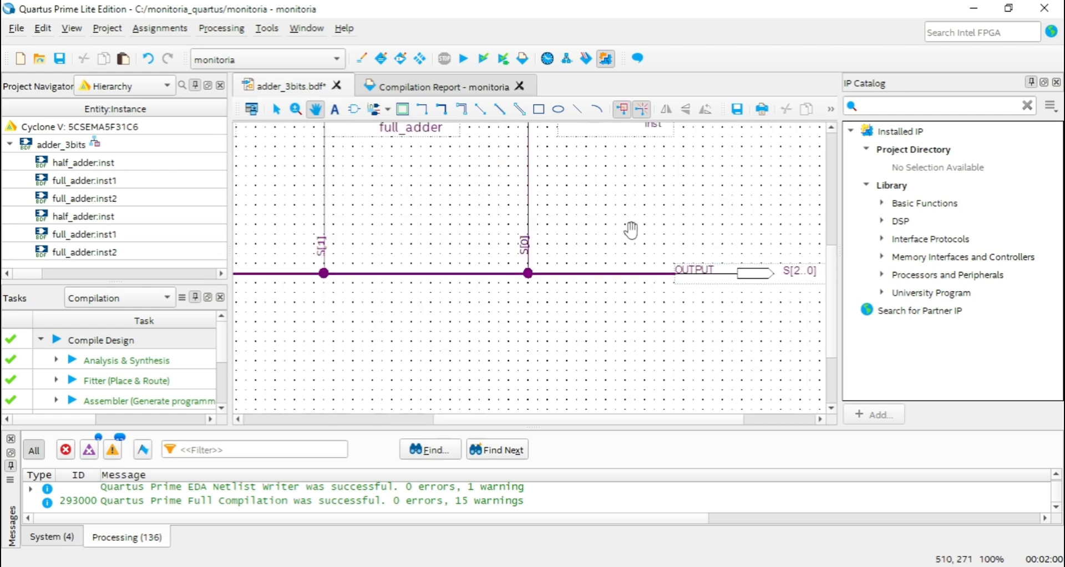
scroll(720, 257, "down", 1, "ctrl")
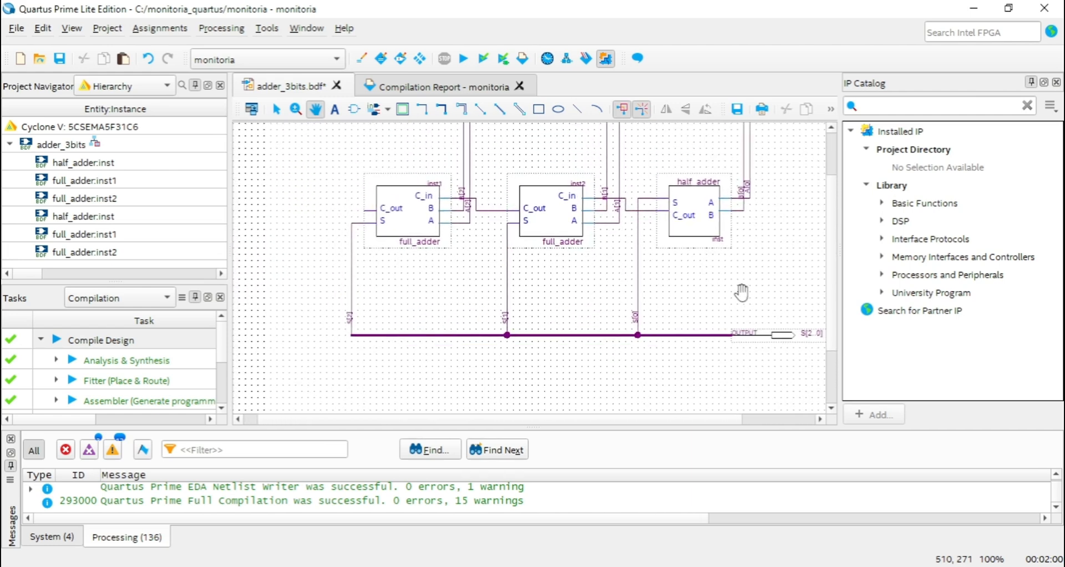
left_click(10, 145)
scroll(674, 294, "up", 2)
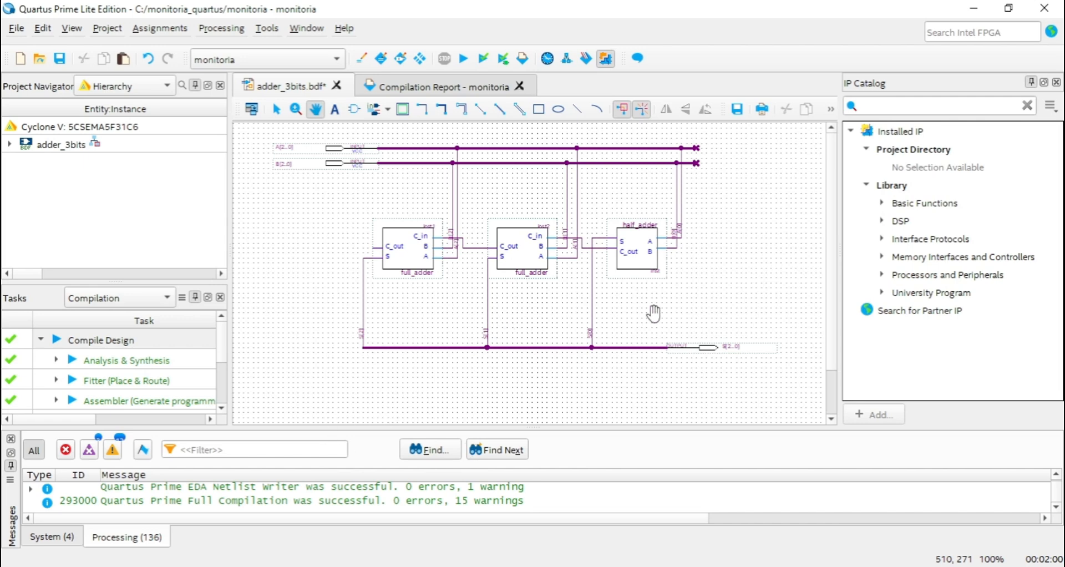
Create a new University Program VWF waveform file.
left_click(18, 28)
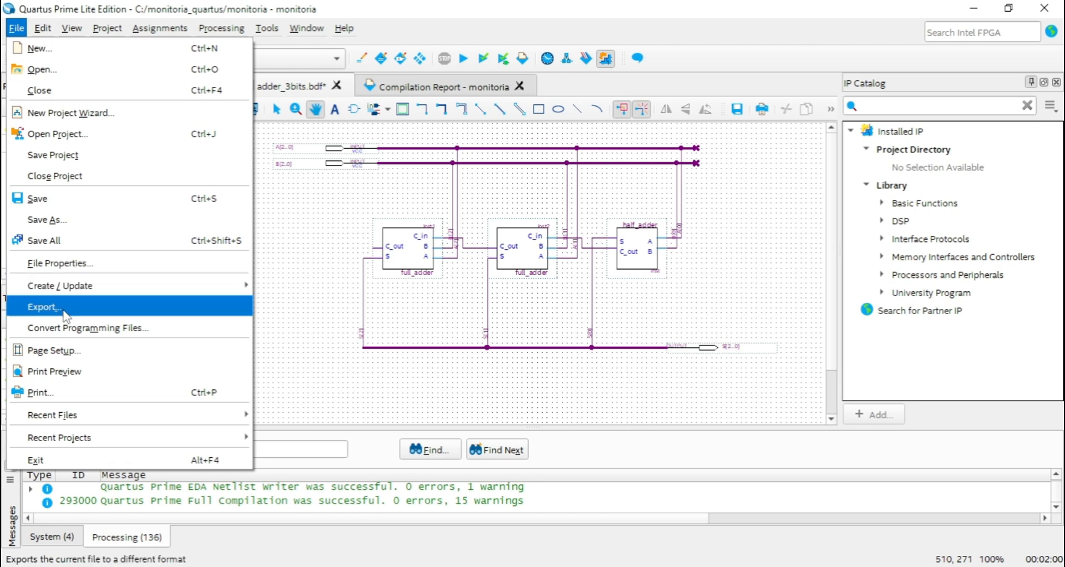
left_click(37, 48)
scroll(595, 190, "down", 2)
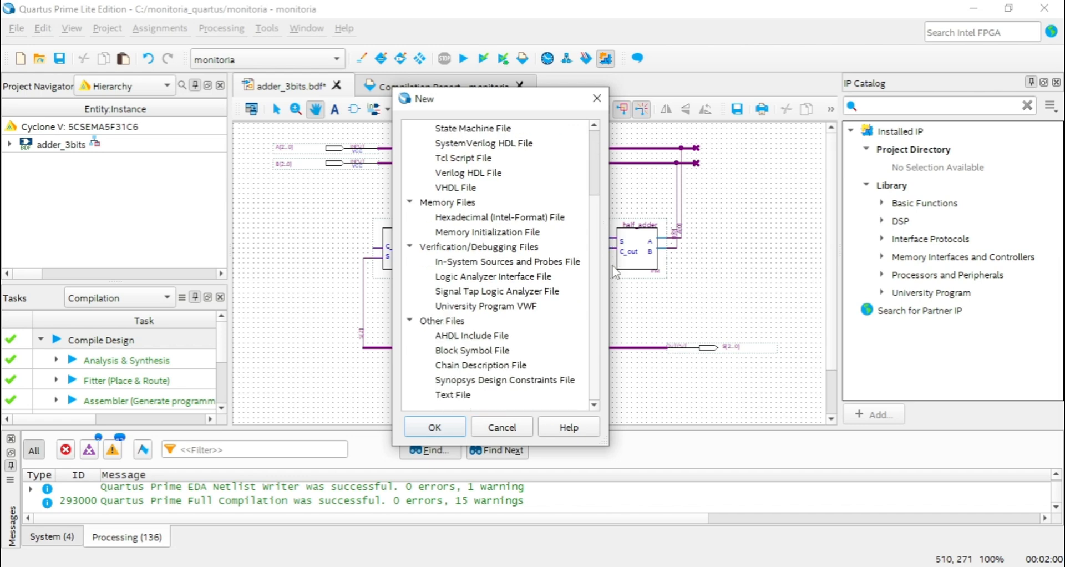
double_click(466, 306)
List all pins with the Node Finder and insert every A, B and S node into the waveform.
right_click(284, 262)
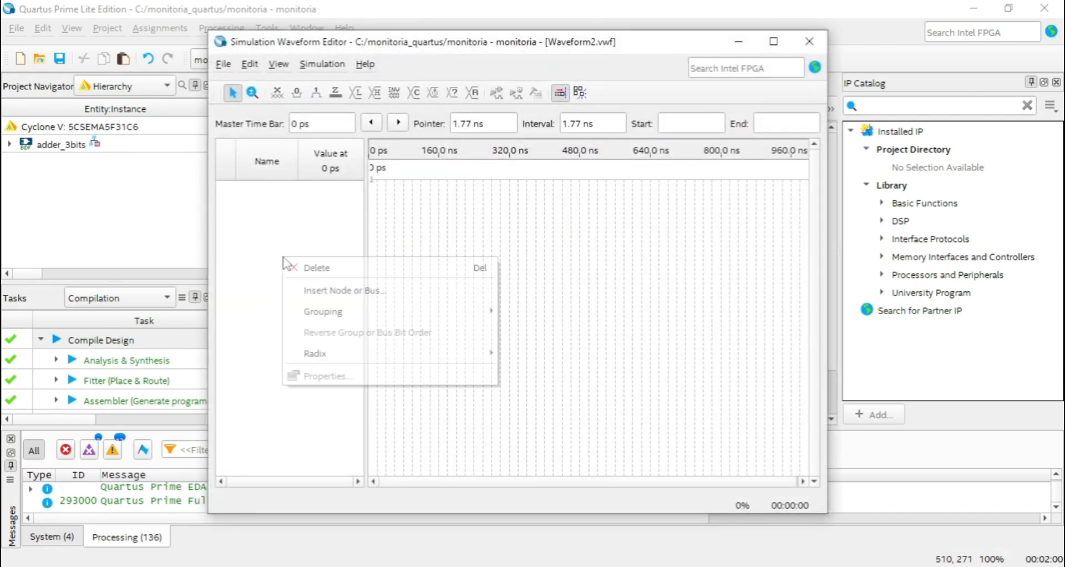
left_click(332, 290)
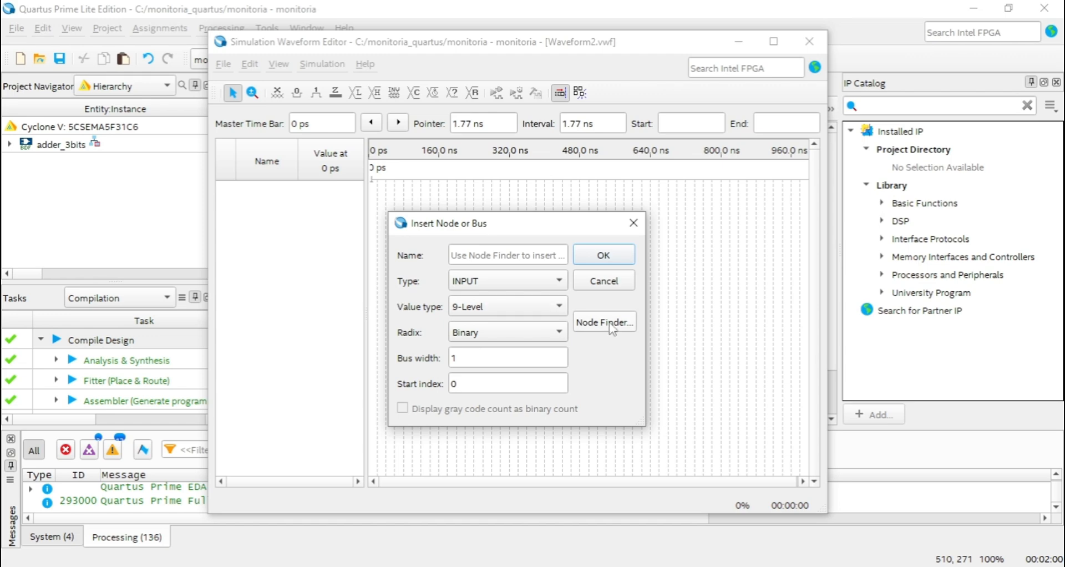
left_click(607, 327)
left_click(638, 209)
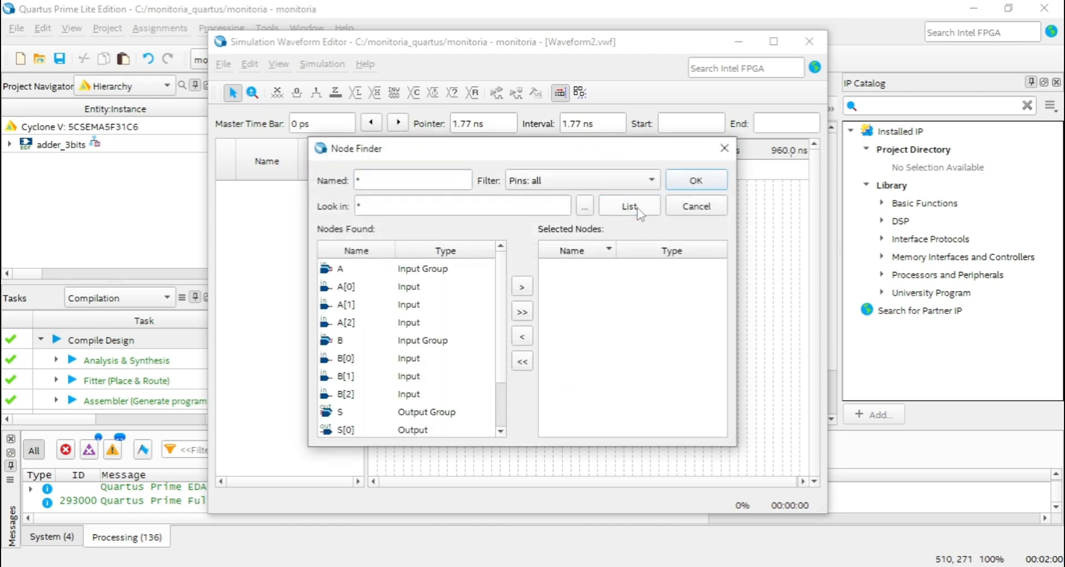
left_click(523, 312)
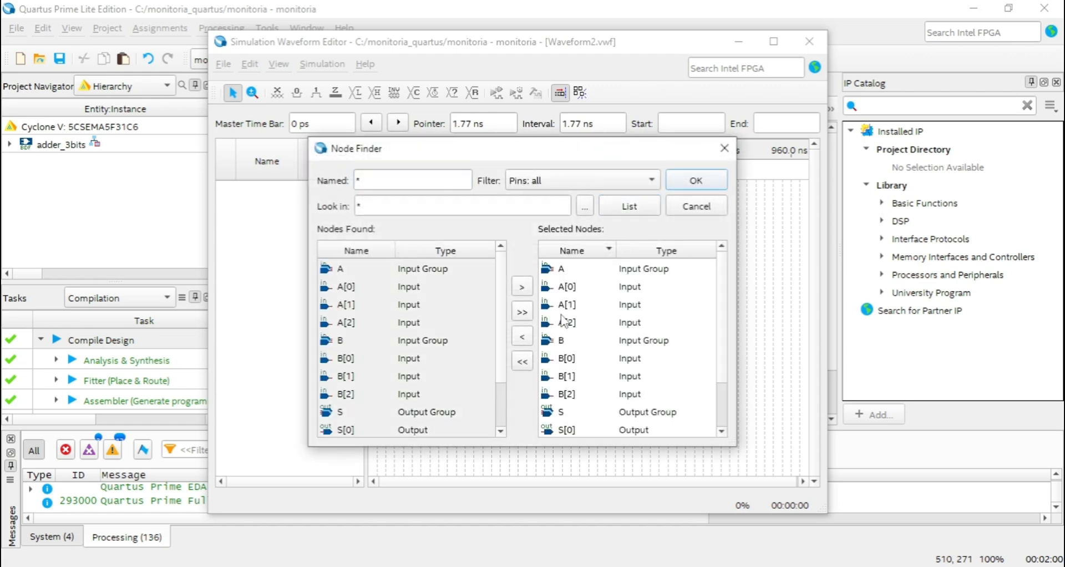
left_click(697, 181)
left_click(599, 257)
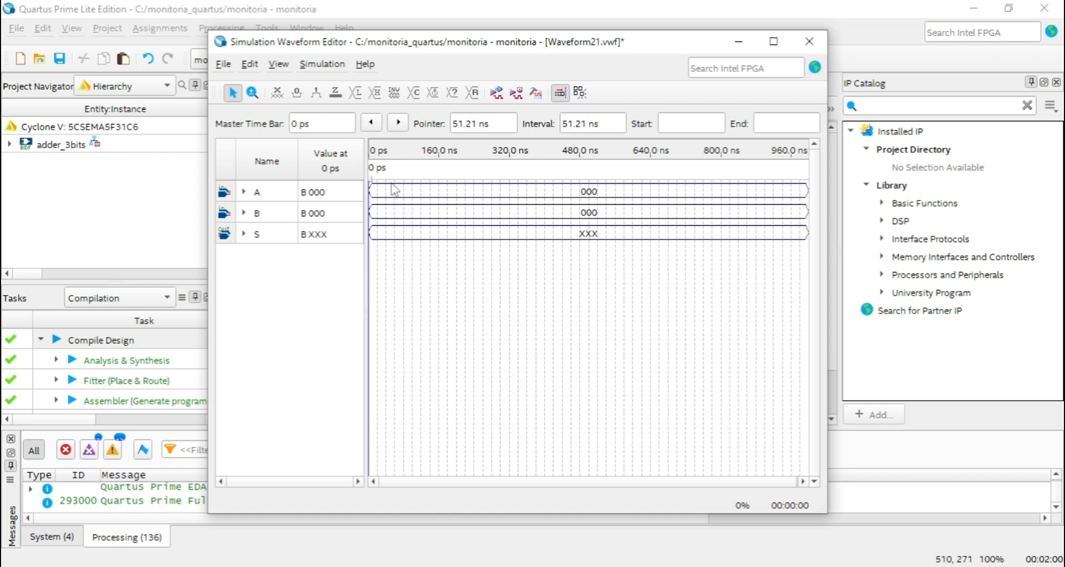
Force inputs A and B high from 0 to 100 ns.
left_click_drag(371, 184, 417, 218)
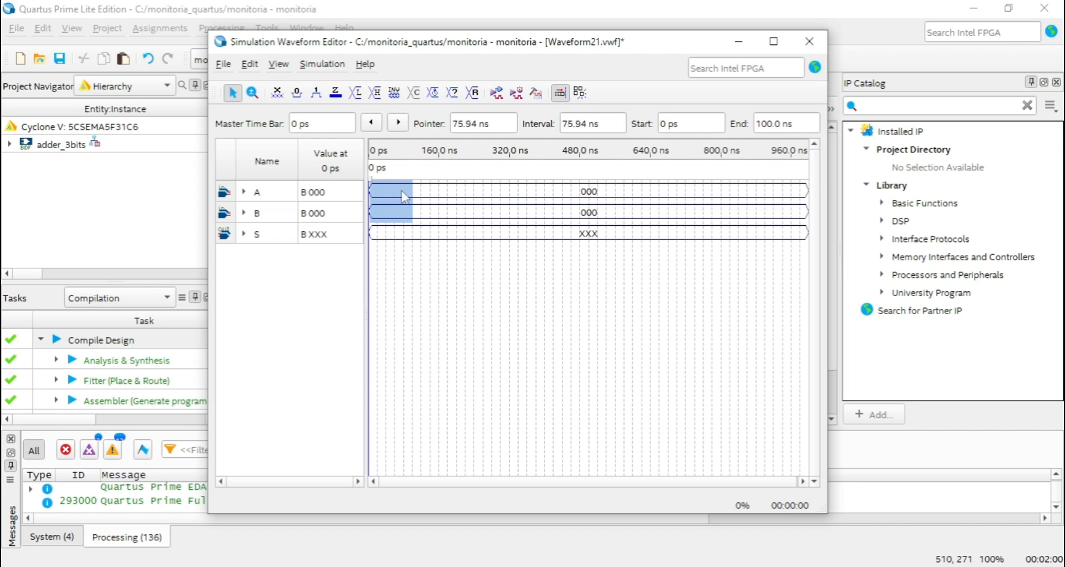
left_click(316, 92)
left_click(442, 322)
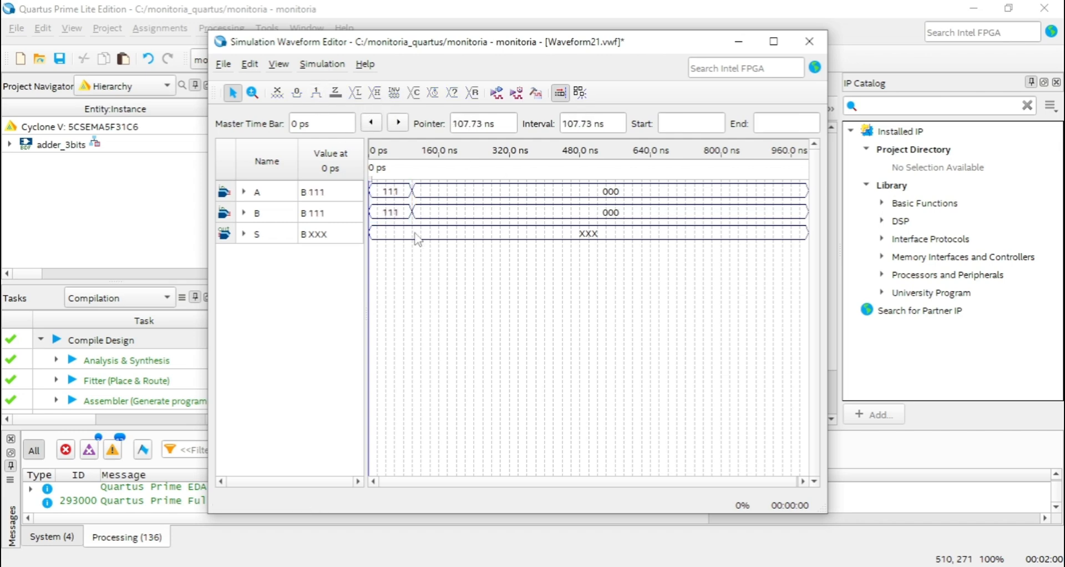
Set input A to the binary value 010 for the 0 to 100 ns interval.
left_click(393, 198)
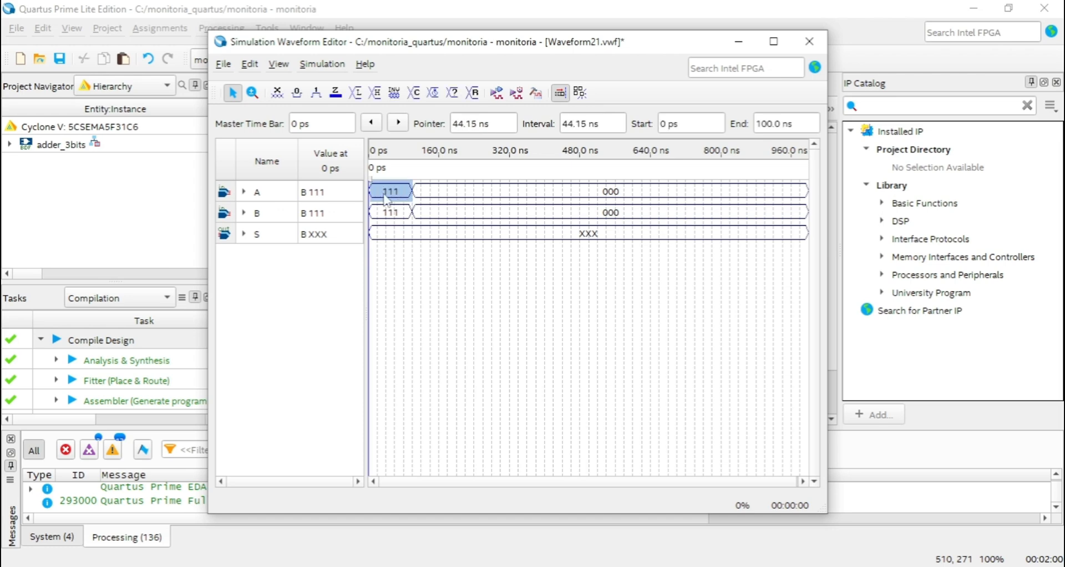
double_click(395, 195)
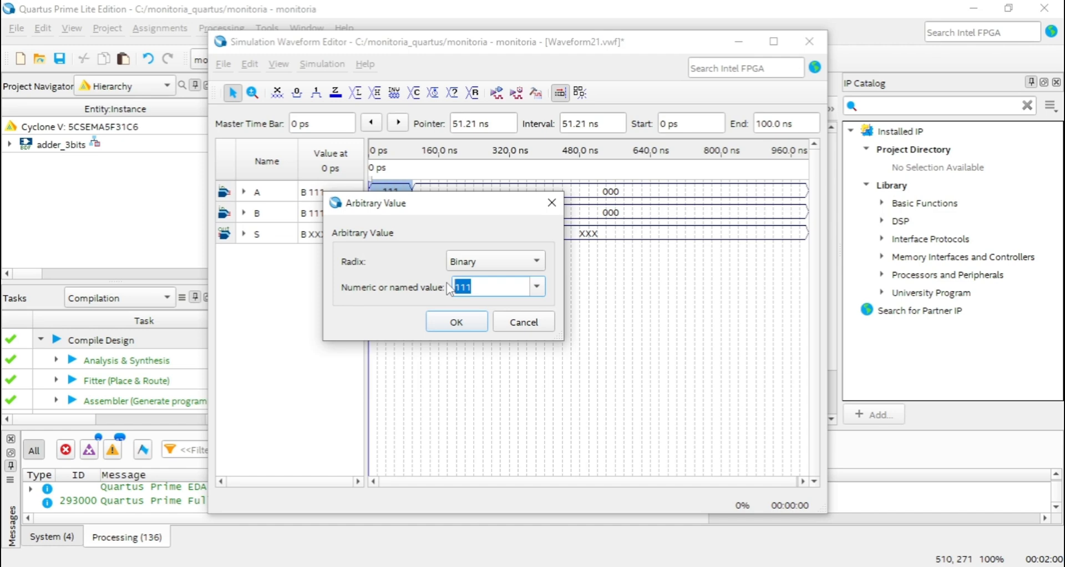
type("010")
left_click(456, 321)
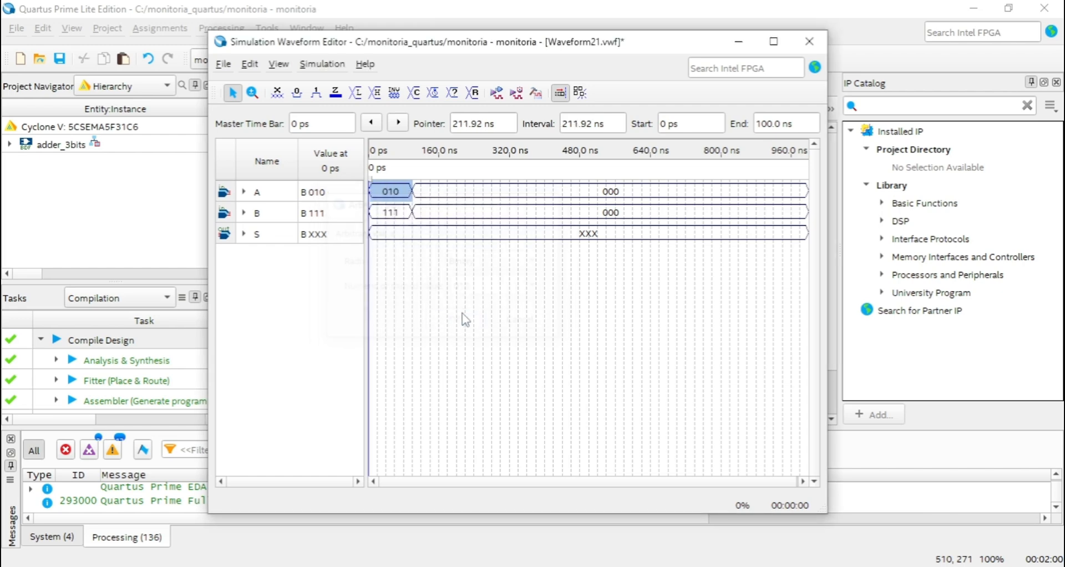
Set input B to the binary value 001 for the 0 to 100 ns interval.
left_click(392, 216)
double_click(392, 216)
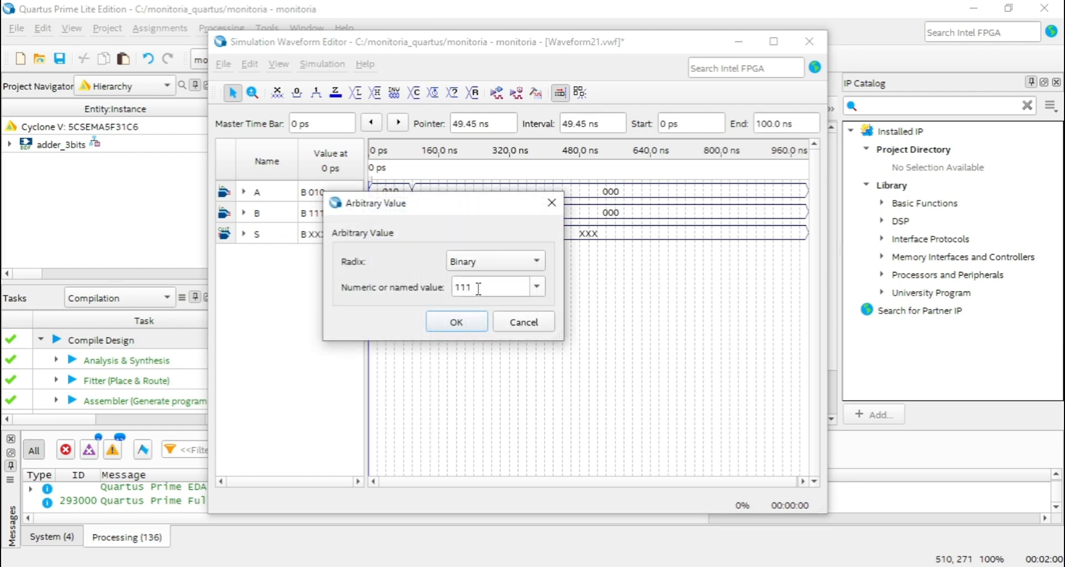
type("01")
left_click(474, 322)
left_click(435, 257)
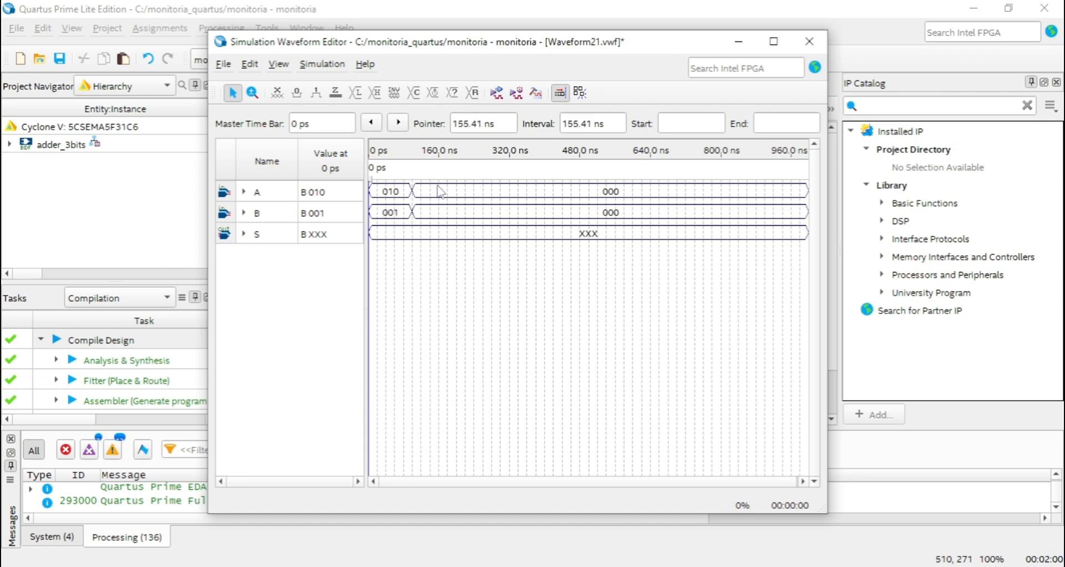
Force inputs A and B high from 200 to 300 ns, and set A to binary 011 from 100 to 200 ns.
left_click_drag(457, 184, 507, 219)
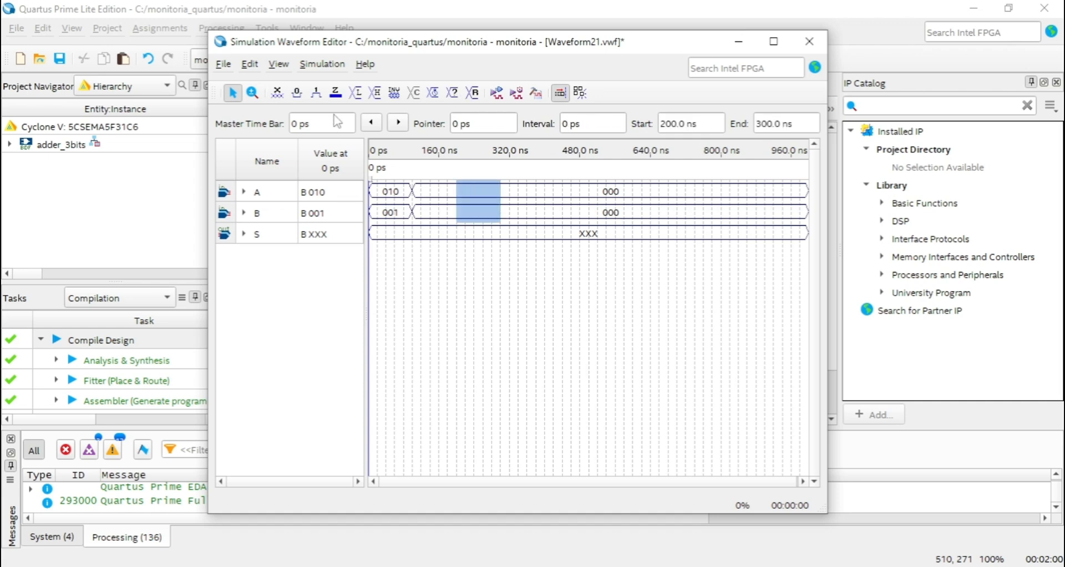
left_click(317, 93)
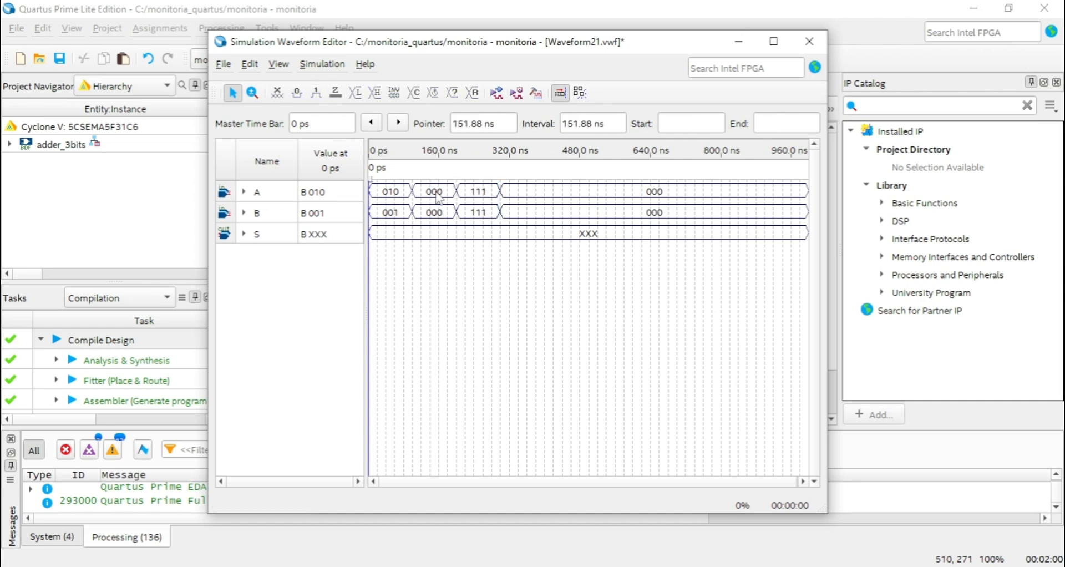
left_click(454, 192)
key("ctrl+alt+b")
double_click(499, 284)
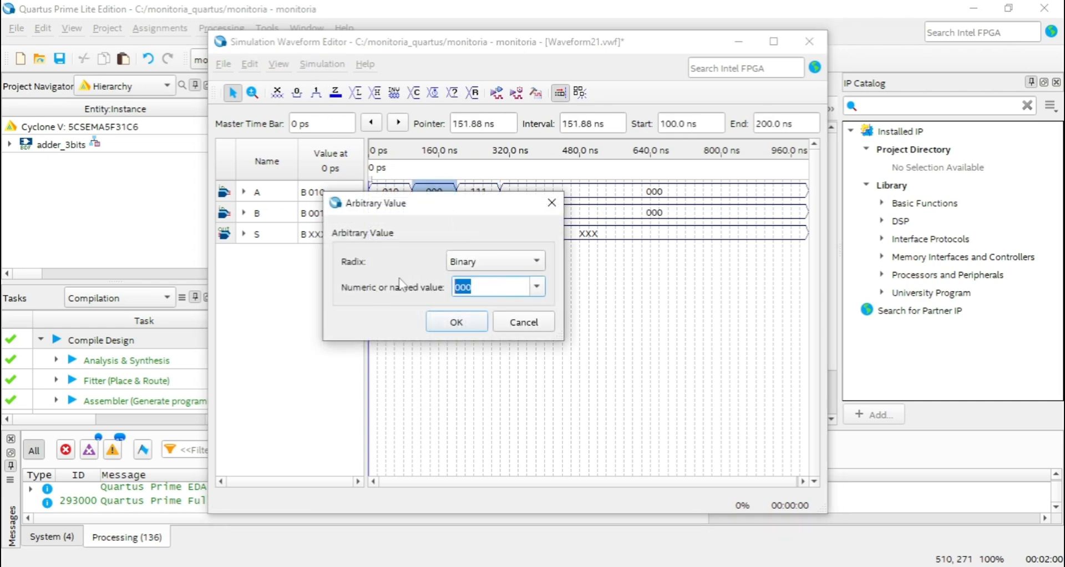
type("011")
left_click(456, 322)
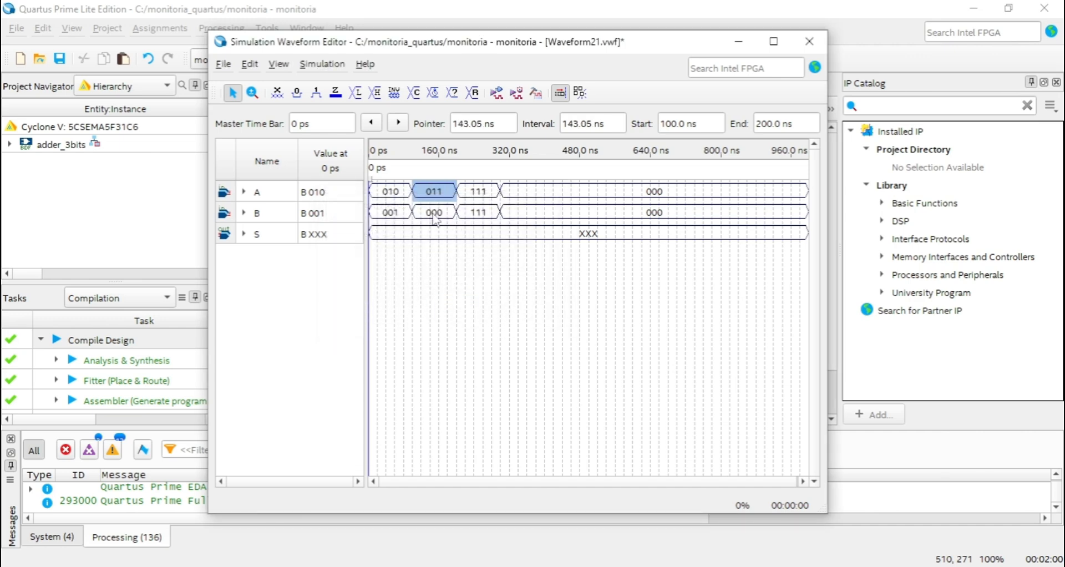
Set input B to the binary value 001 for the 100 to 200 ns interval.
left_click(436, 215)
double_click(434, 212)
double_click(480, 290)
type("01")
left_click(456, 322)
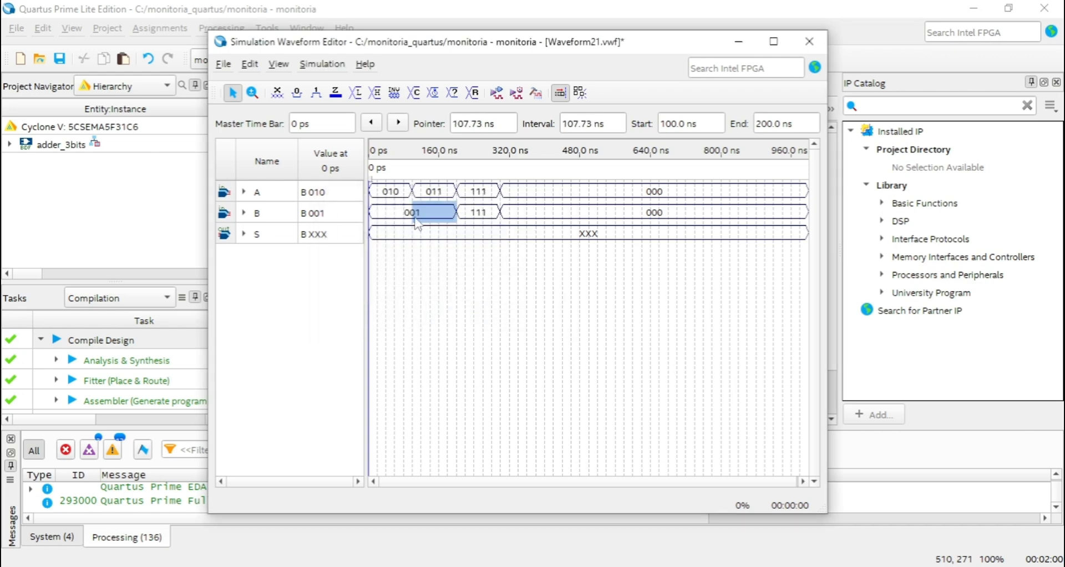
left_click(427, 293)
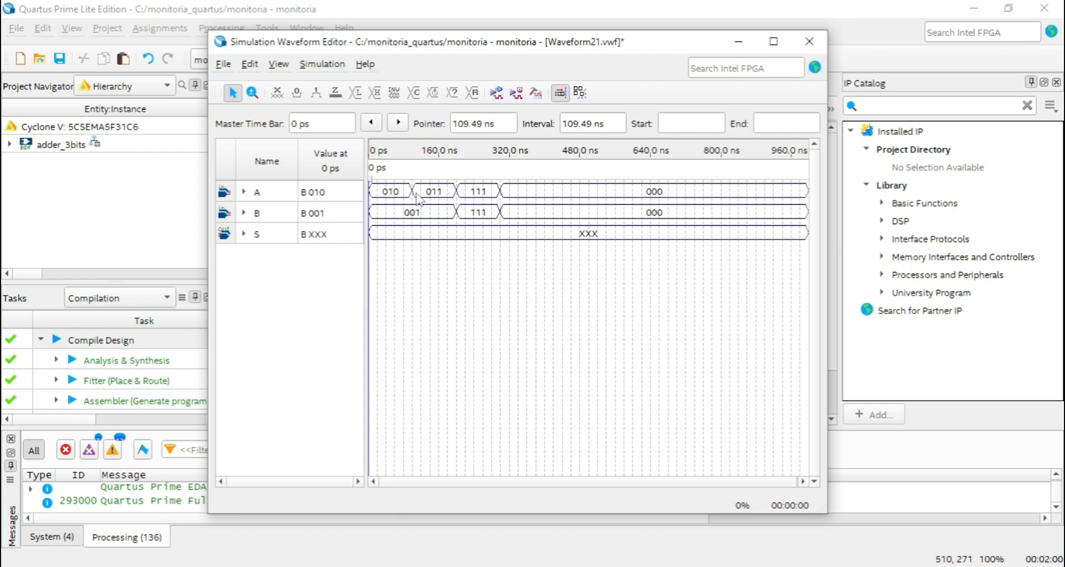
Set input A to the binary value 100 for the 200 to 300 ns interval.
left_click(481, 196)
key("ctrl+alt+b")
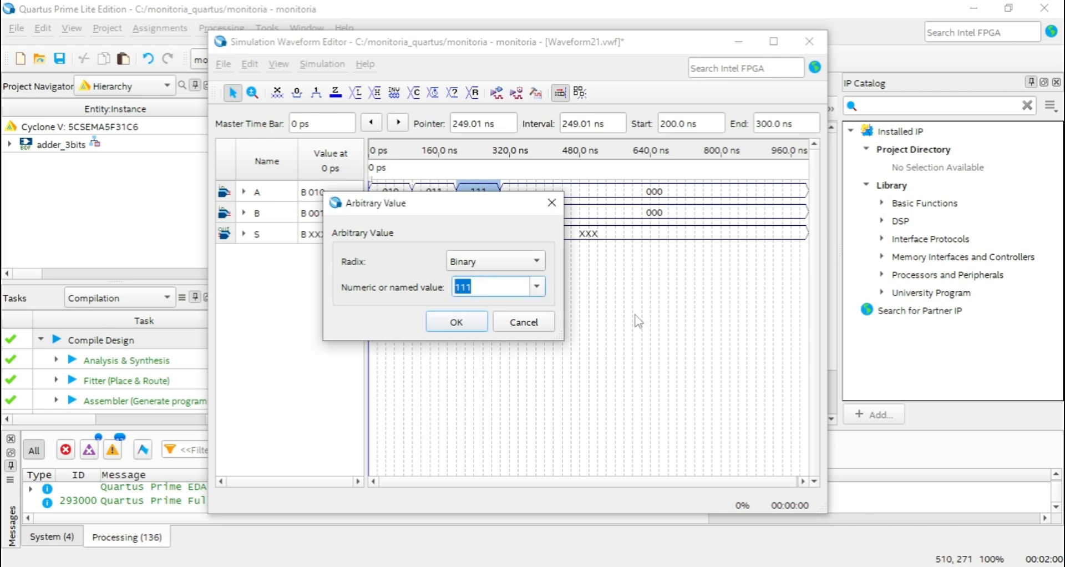
type("100")
left_click_drag(464, 288, 450, 290)
left_click_drag(503, 287, 398, 292)
left_click(478, 287)
left_click(467, 322)
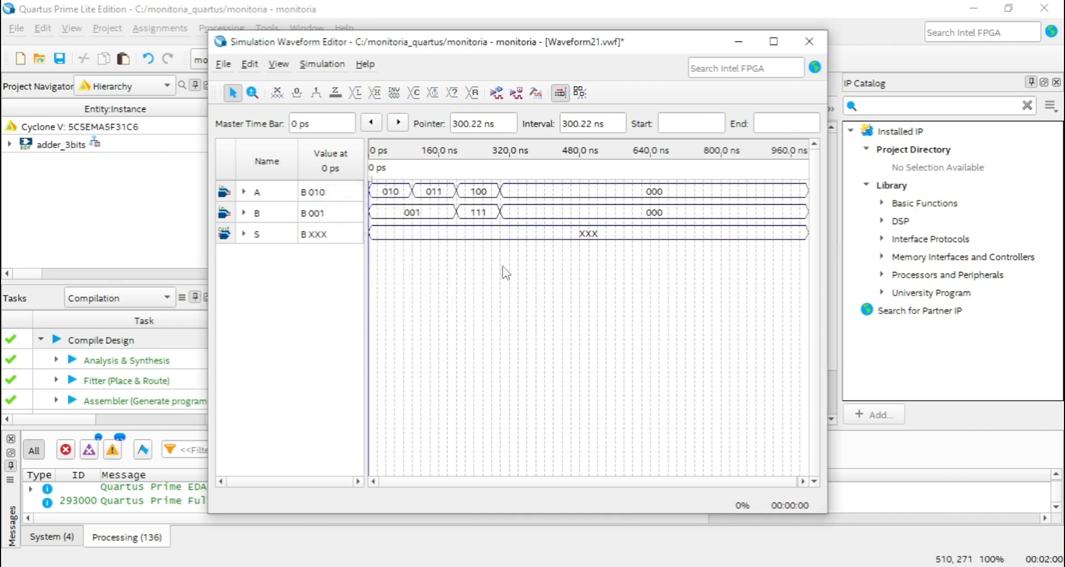
double_click(477, 212)
left_click_drag(495, 284, 429, 289)
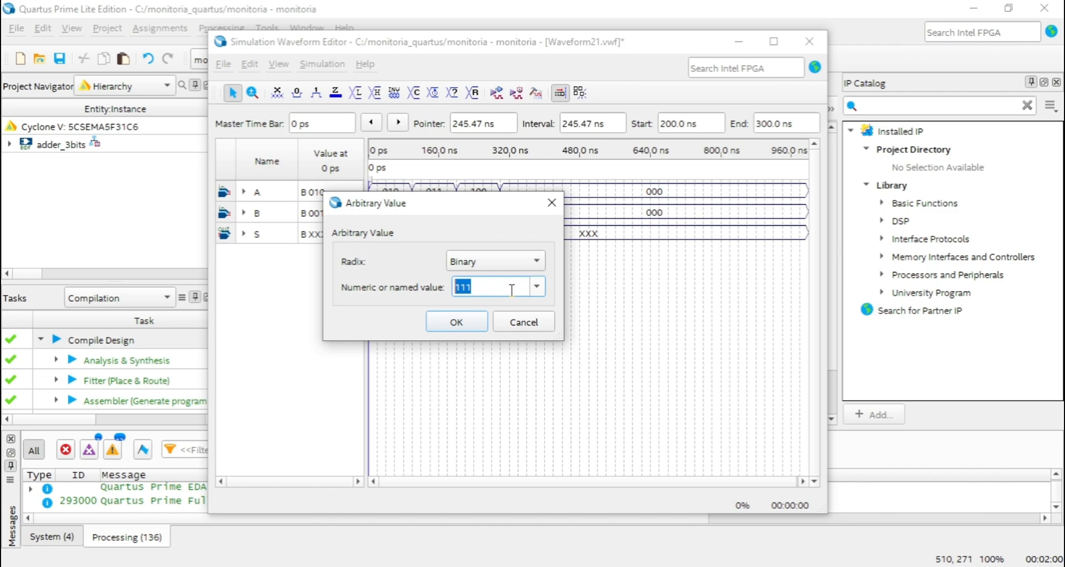
left_click_drag(503, 215, 560, 291)
left_click(611, 279)
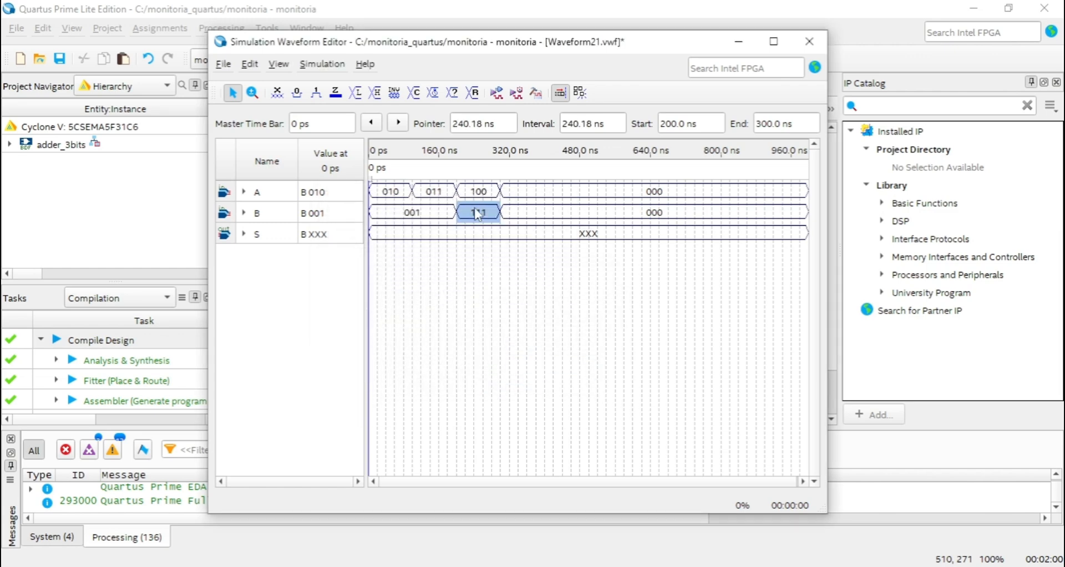
left_click(471, 211)
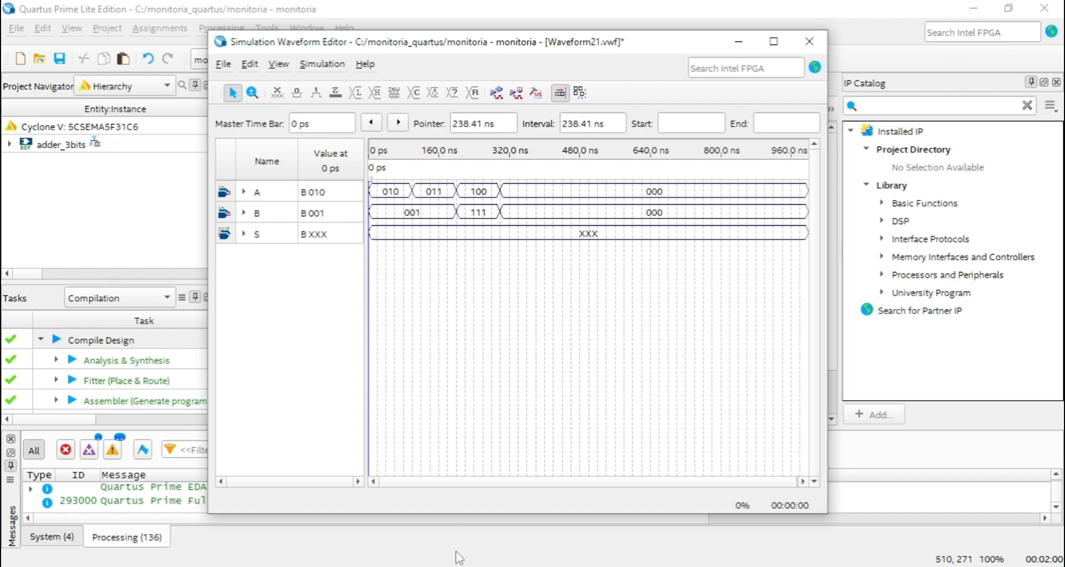
Switch to the simulation settings quartus notes in Notepad and look through the lowest positive entries of the binary-to-decimal table.
key("alt+Tab")
left_click_drag(695, 131, 771, 126)
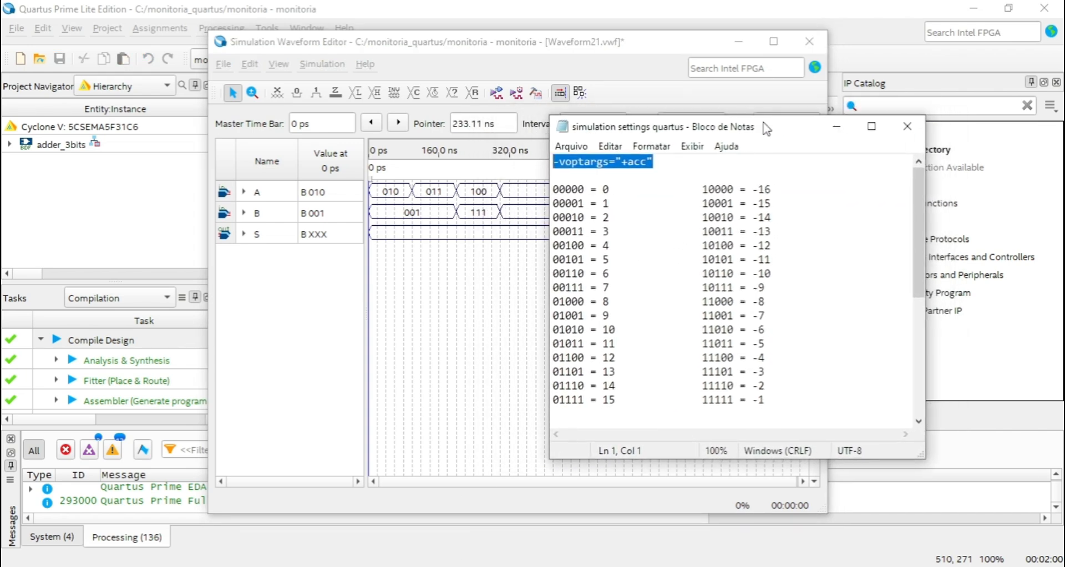
left_click(560, 201)
left_click(578, 202)
left_click_drag(570, 201, 587, 244)
left_click(583, 215)
left_click(591, 232)
Compare A's value in the 200 to 300 ns interval with the entries of the binary-to-decimal table in Notepad.
left_click(479, 194)
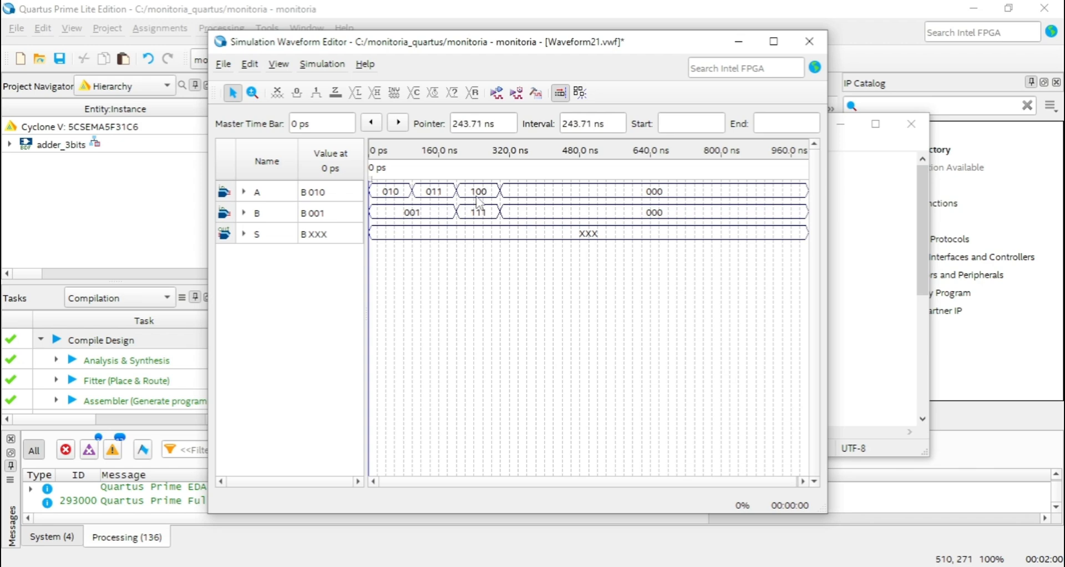
left_click(482, 192)
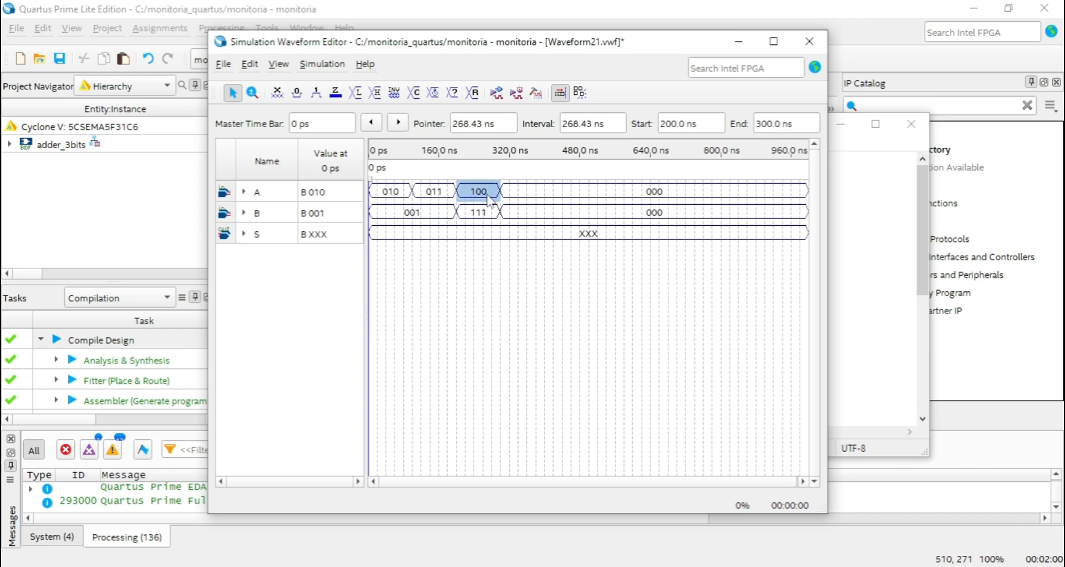
left_click(499, 566)
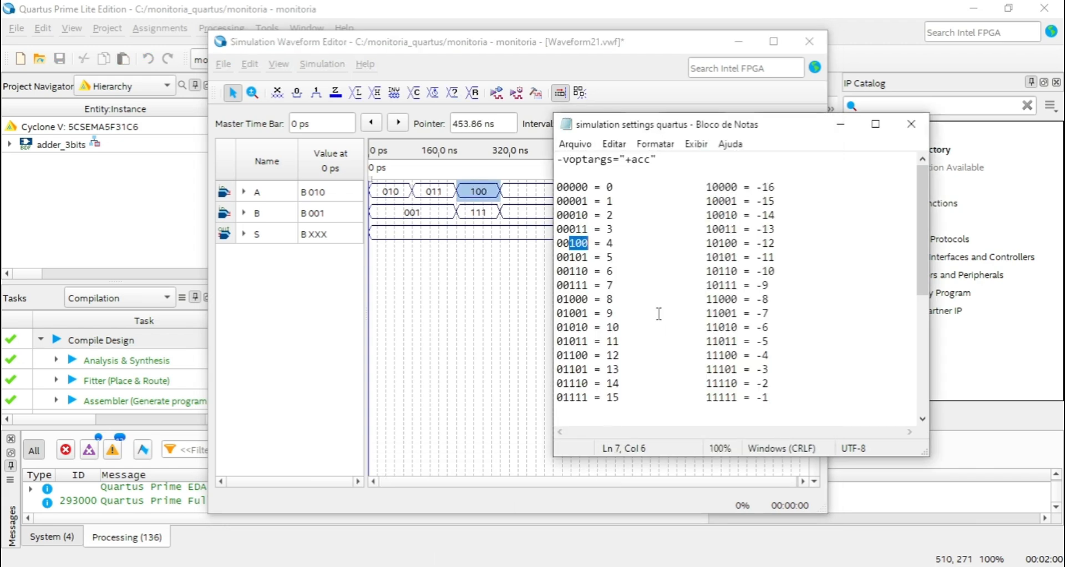
left_click(558, 258)
double_click(572, 259)
key("Down")
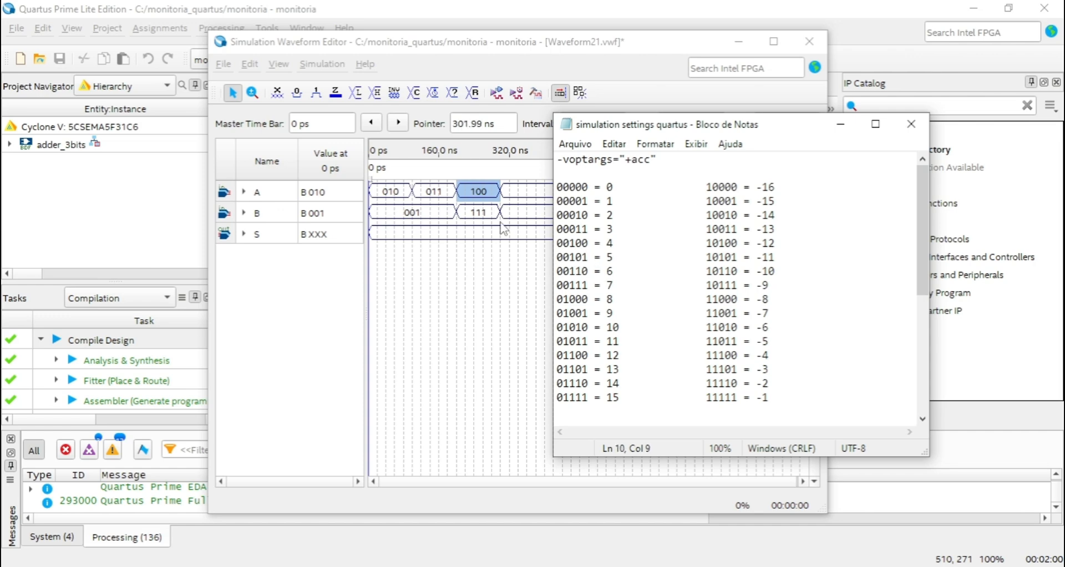
Return to the Simulation Waveform Editor and set input B to binary 011 for the 200 to 300 ns interval.
left_click(486, 215)
left_click(480, 213)
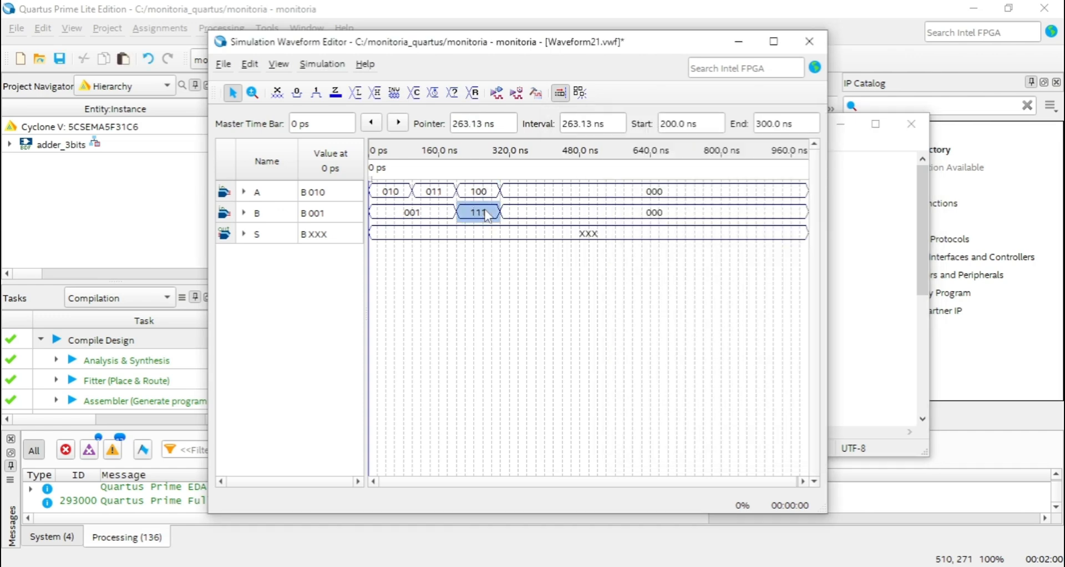
key("ctrl+alt+b")
left_click_drag(553, 363, 500, 360)
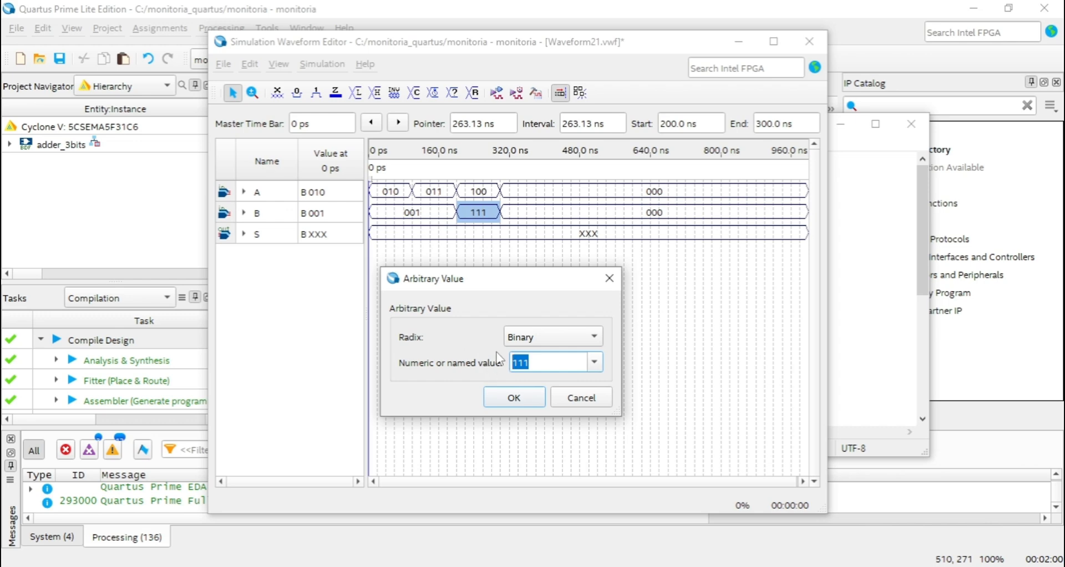
type("011")
left_click(523, 397)
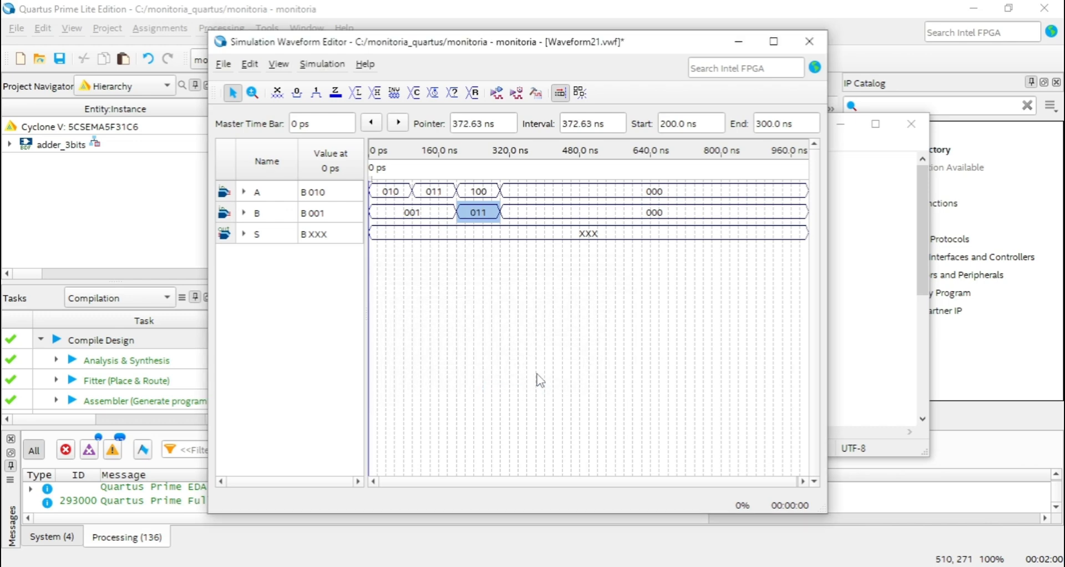
left_click(541, 366)
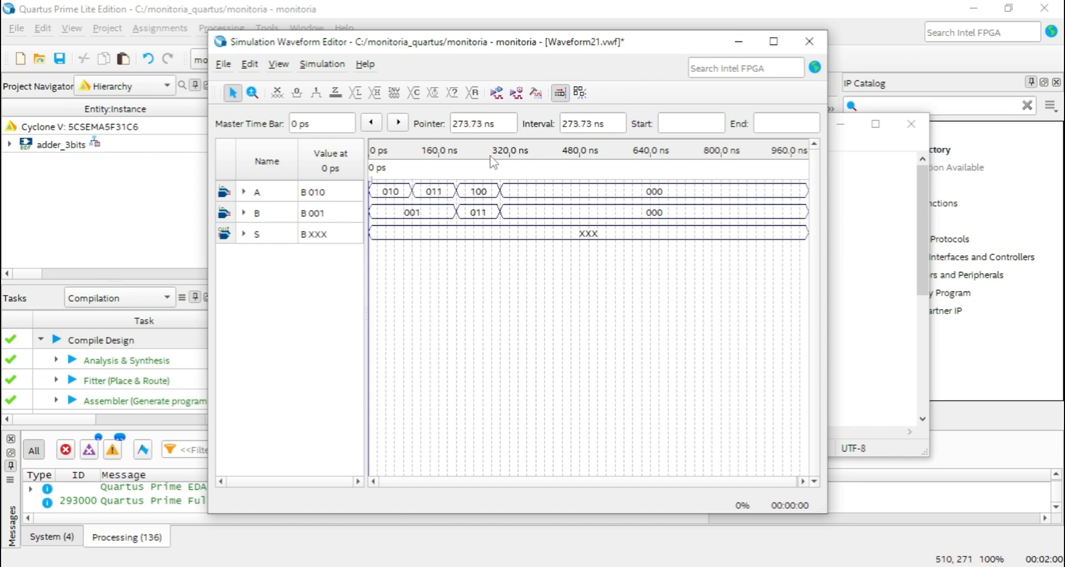
Replace -novopt in the vsim line of the functional simulation's ModelSim script with -voptargs="+acc" copied from the Notepad notes.
left_click(319, 67)
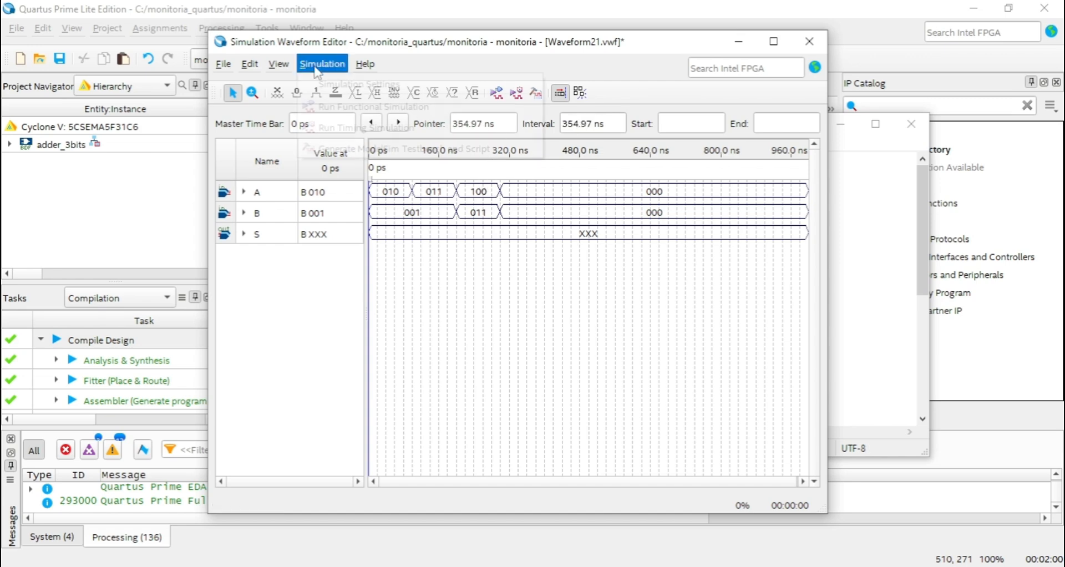
left_click(355, 83)
left_click_drag(614, 40, 653, 34)
key("shift+Right")
key("shift+Right")
key("shift+Right")
key("shift+Right")
key("shift+Right")
key("shift+Right")
key("shift+Right")
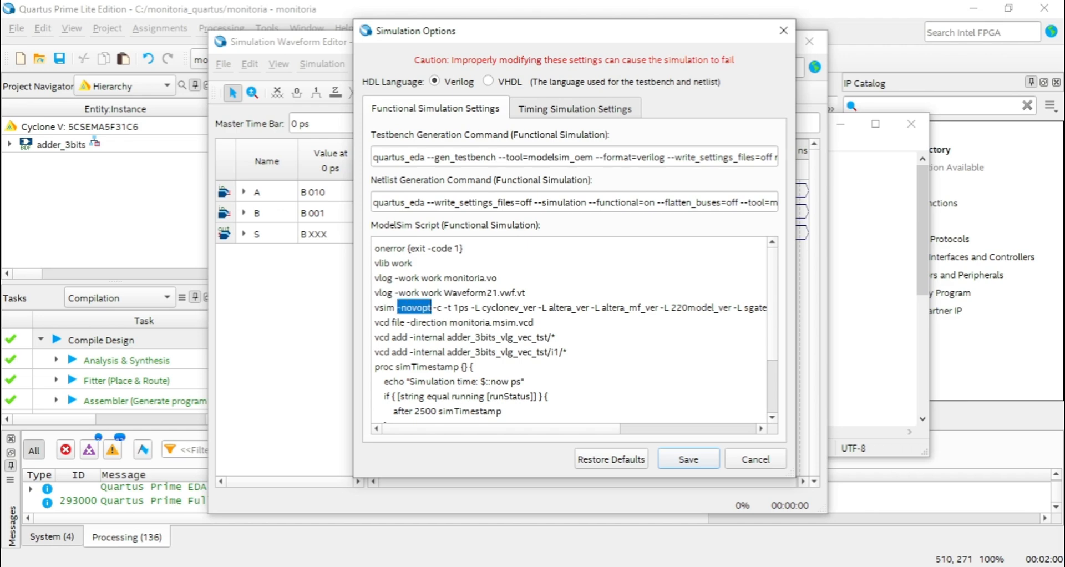
key("alt+Tab")
left_click_drag(657, 160, 509, 158)
left_click(654, 163)
left_click_drag(665, 157, 483, 157)
key("ctrl+c")
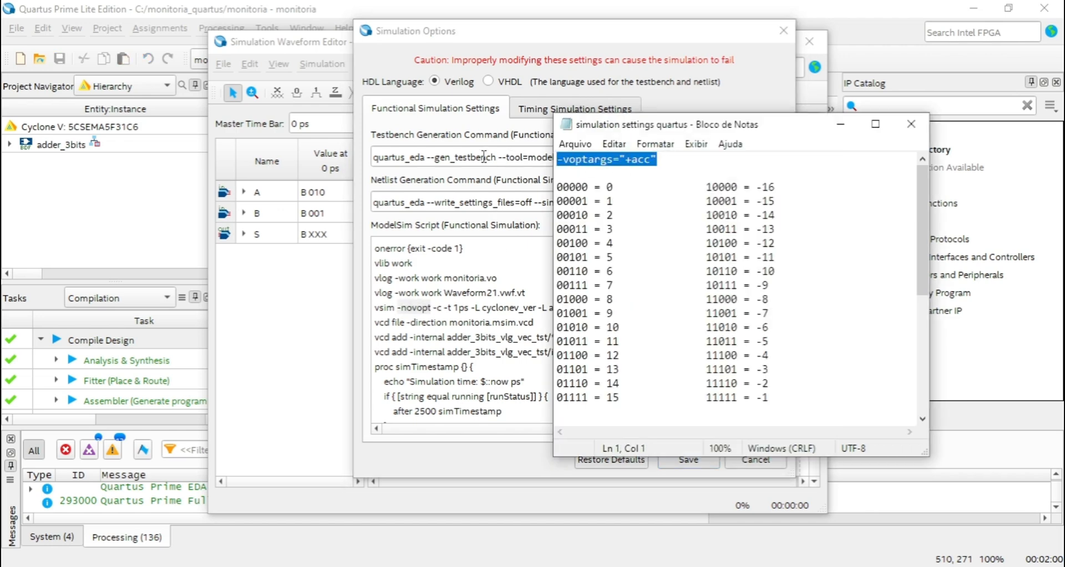
left_click(417, 304)
left_click_drag(398, 307, 432, 307)
key("ctrl+v")
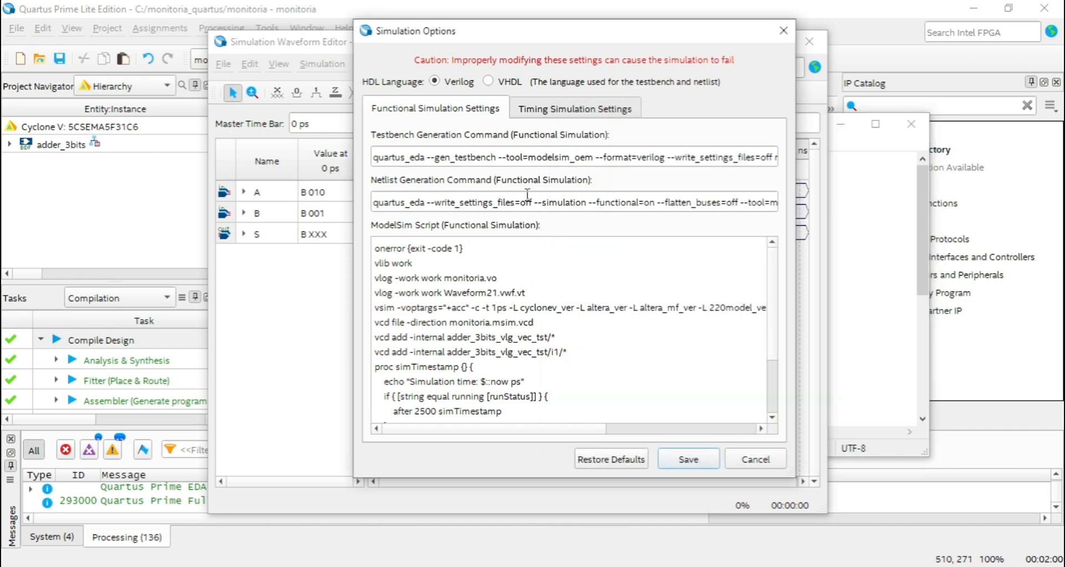
Replace -novopt with -voptargs="+acc" in the timing simulation's ModelSim script and save the simulation options.
left_click(575, 109)
left_click_drag(398, 307, 431, 307)
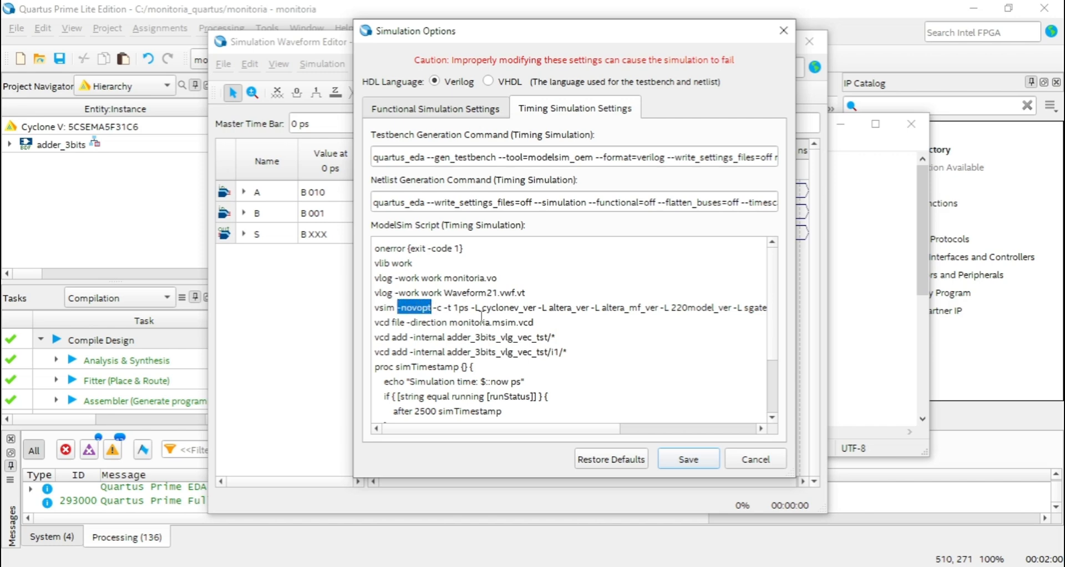
key("ctrl+v")
left_click(688, 459)
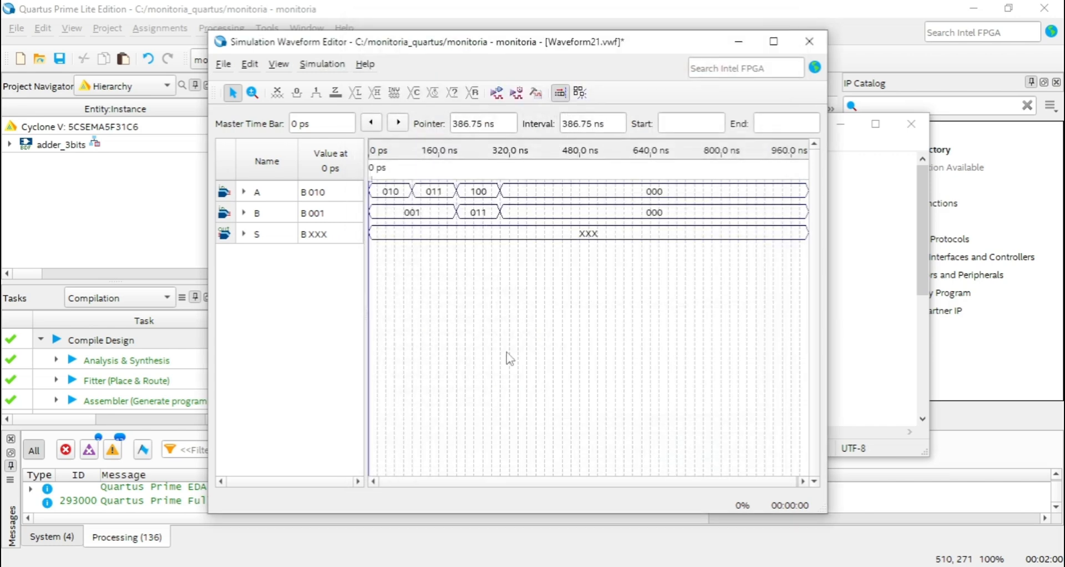
Run the functional simulation, saving the waveform file as Waveform21 in the monitoria_quartus folder.
left_click(498, 94)
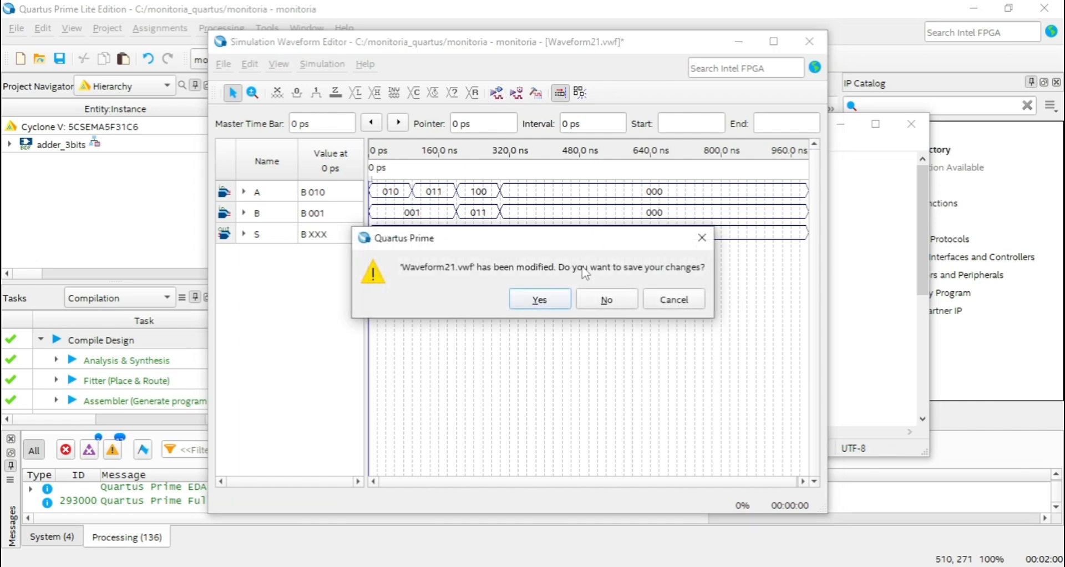
left_click(540, 300)
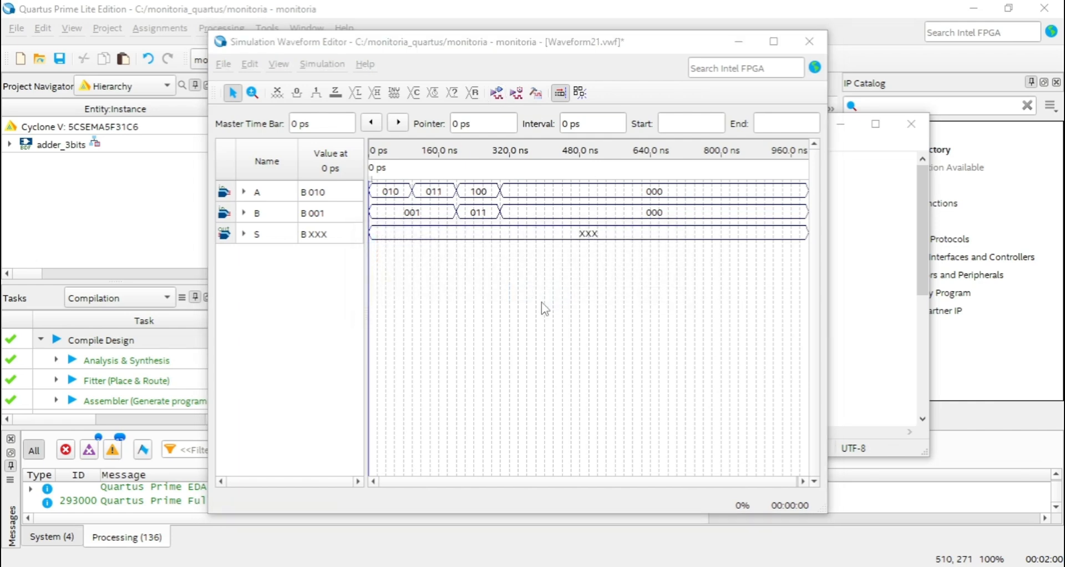
scroll(528, 322, "down", 4)
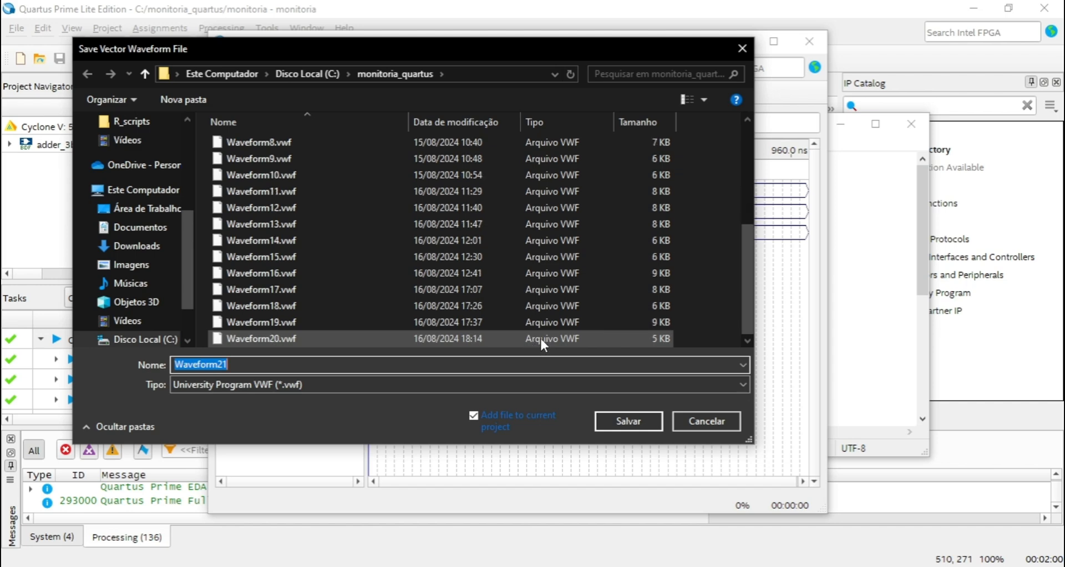
left_click(638, 418)
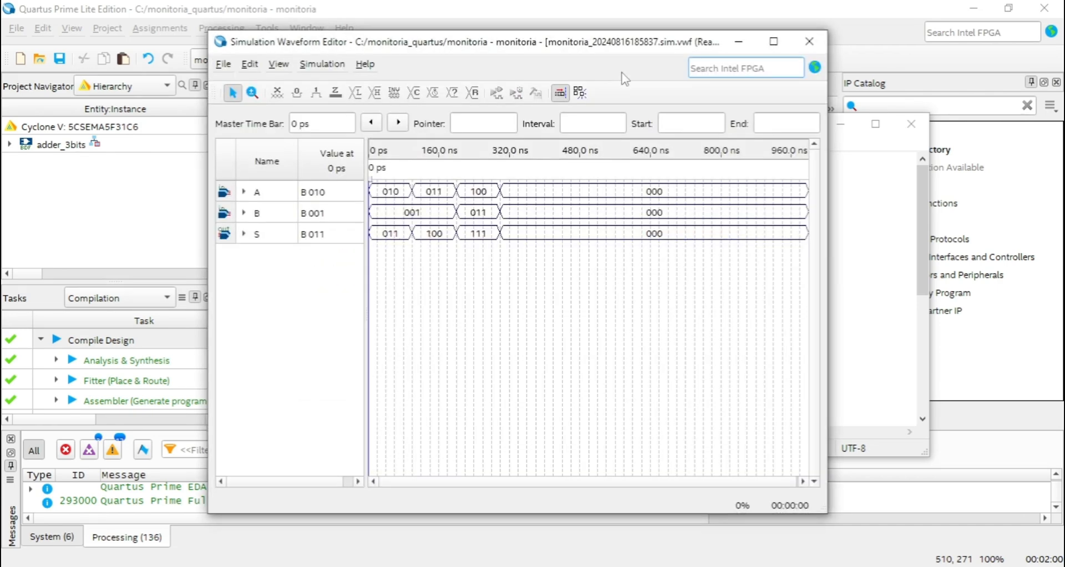
Place the Notepad table beside the simulation results and compare output S in the 0 to 100 ns interval with its entries.
left_click_drag(609, 43, 458, 33)
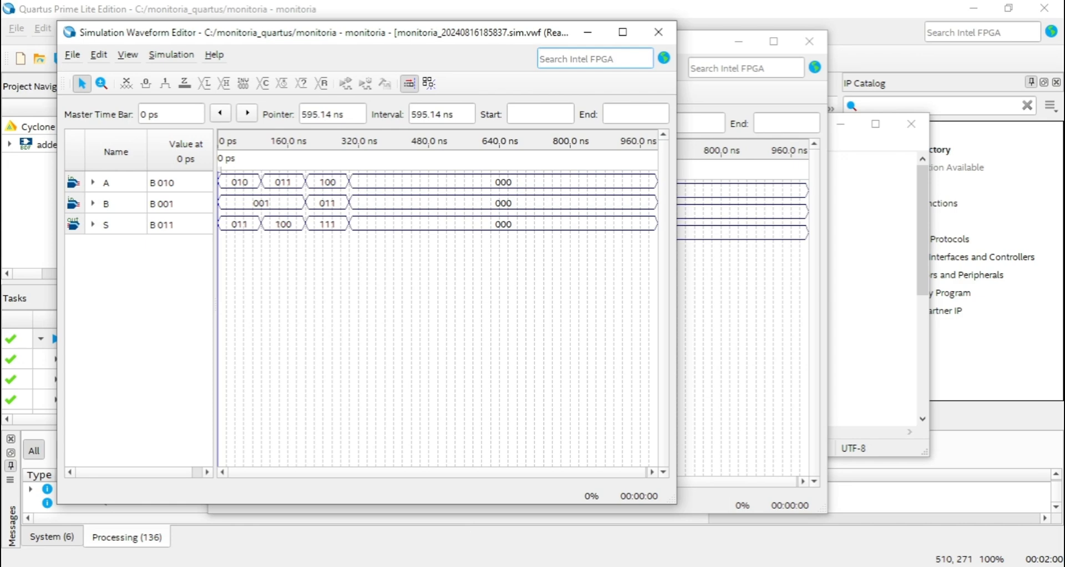
key("alt+Tab")
left_click_drag(776, 125, 774, 82)
left_click(349, 292)
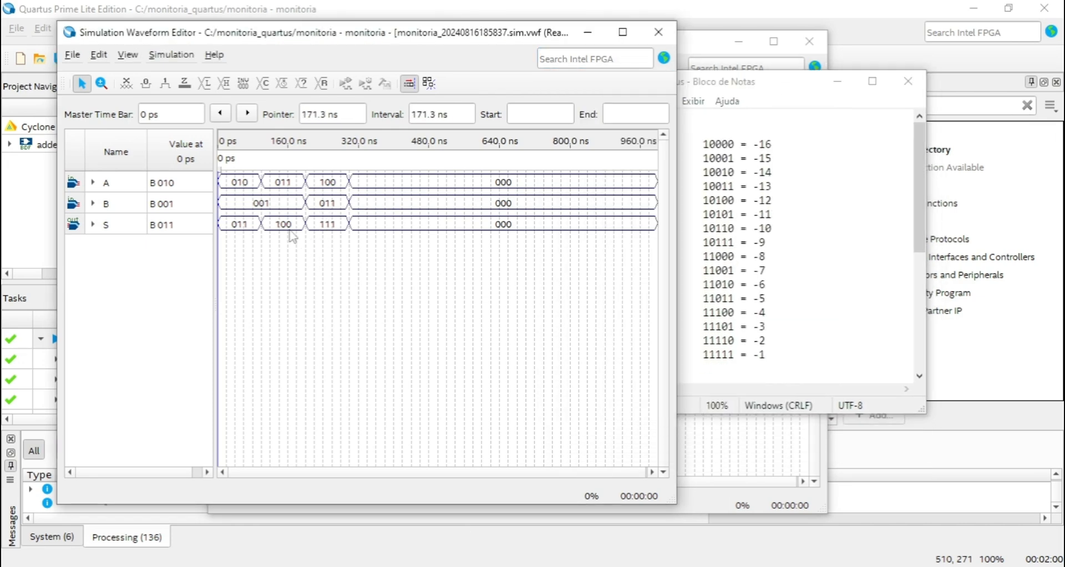
left_click_drag(759, 95, 661, 92)
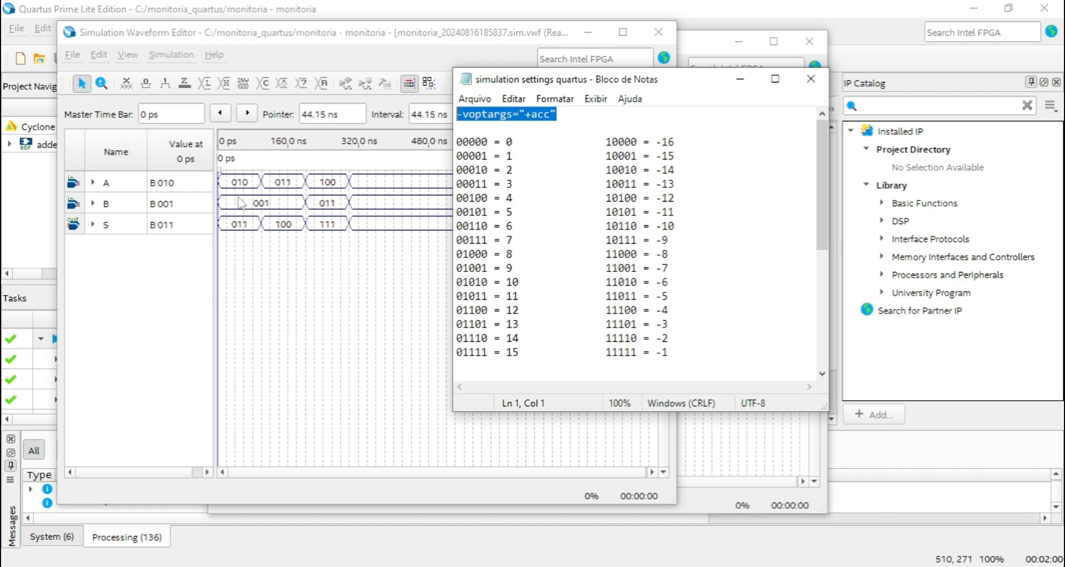
left_click_drag(458, 170, 488, 158)
left_click(490, 185)
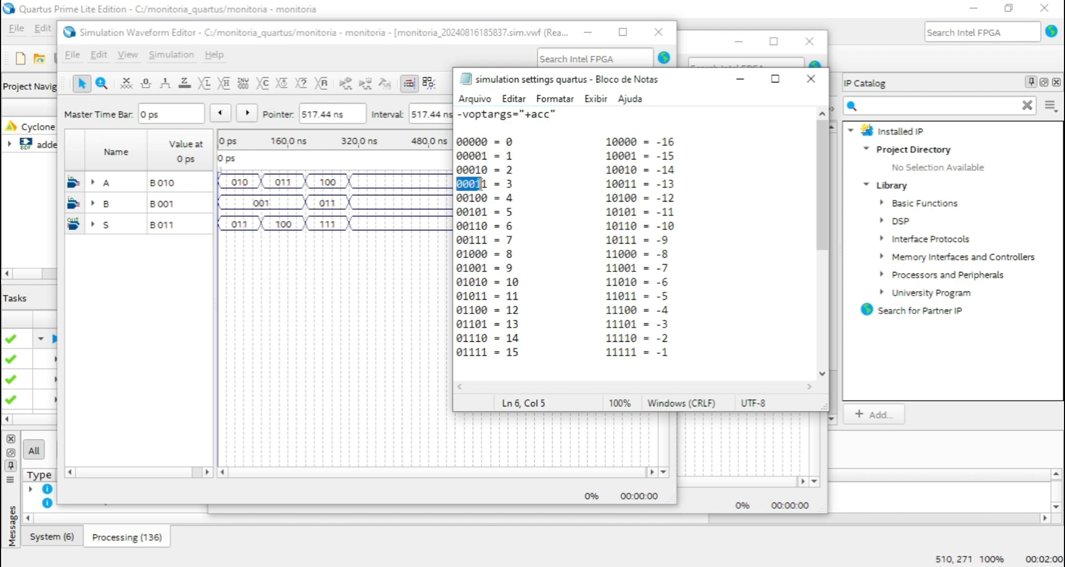
left_click(472, 185)
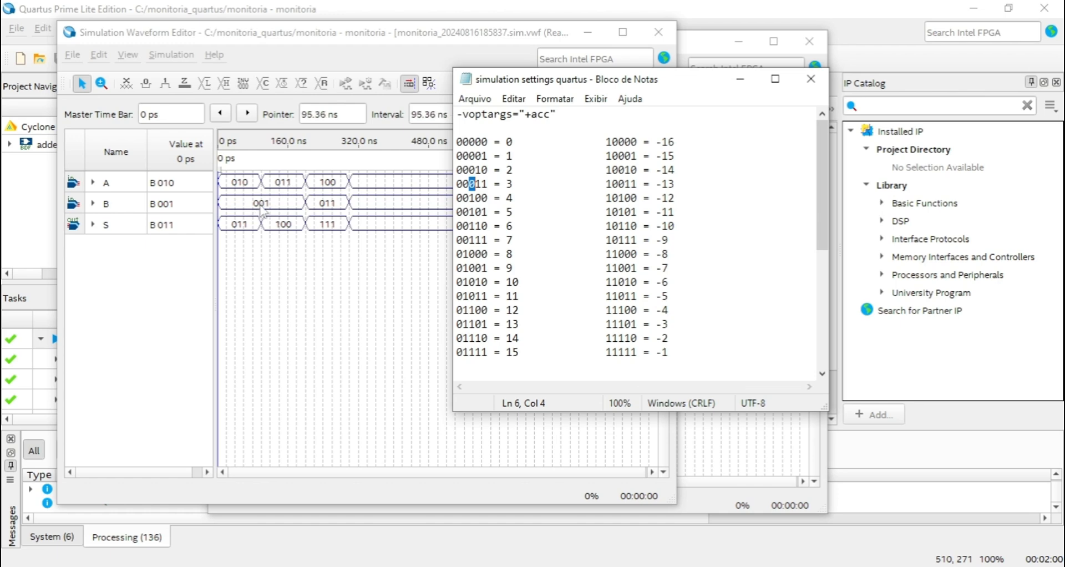
Compare output S in the 100 to 200 ns and 200 to 300 ns intervals with the binary-to-decimal table.
left_click_drag(469, 201, 488, 204)
left_click(495, 227)
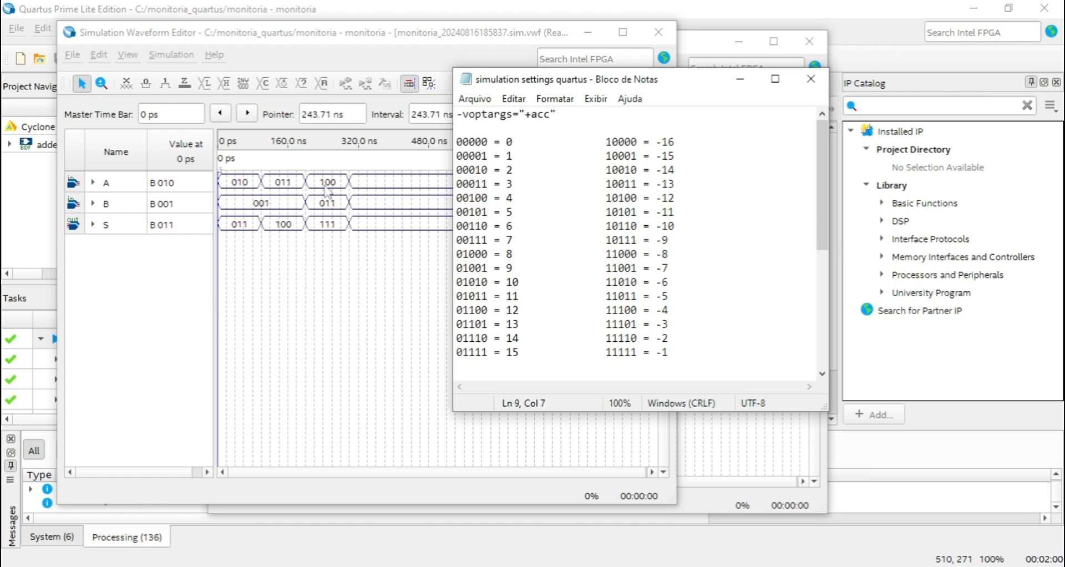
left_click_drag(473, 239, 488, 239)
left_click(498, 255)
left_click(341, 254)
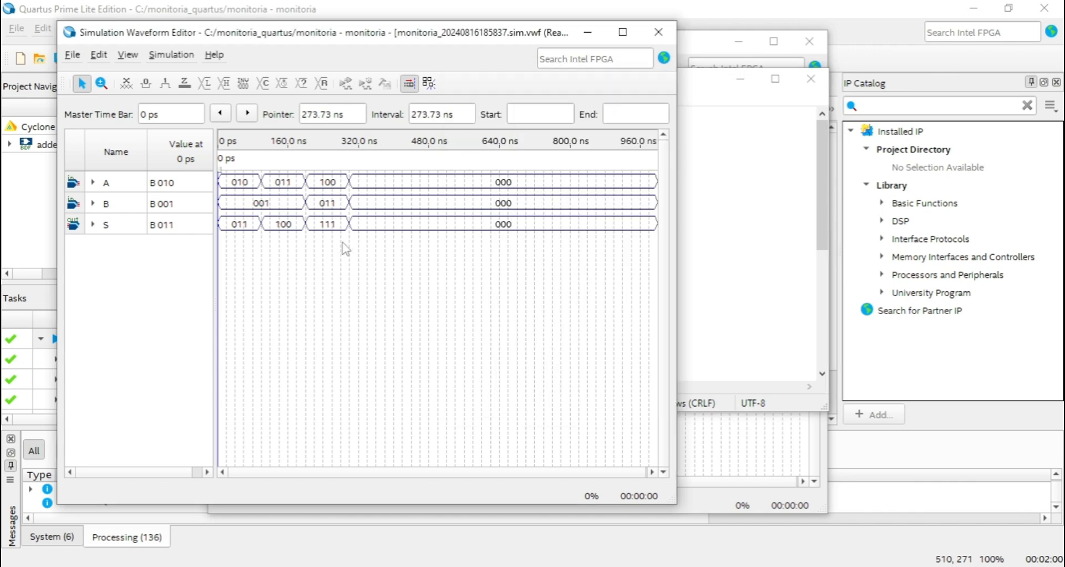
Close the Notepad notes and the simulation results window, returning to the Waveform21 input waveforms.
left_click(741, 152)
left_click(810, 79)
left_click_drag(511, 37, 642, 44)
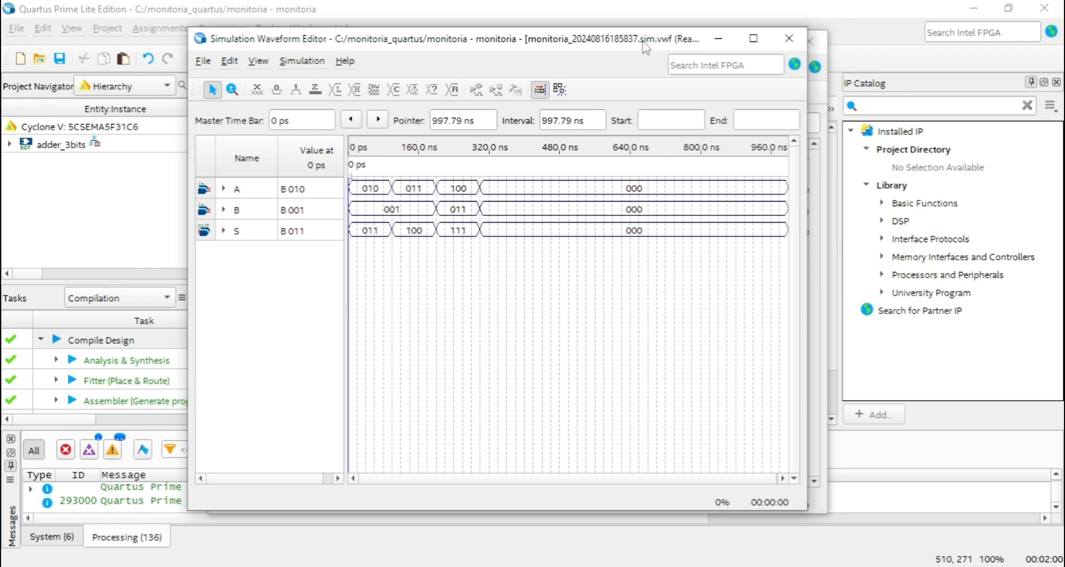
left_click_drag(647, 43, 665, 66)
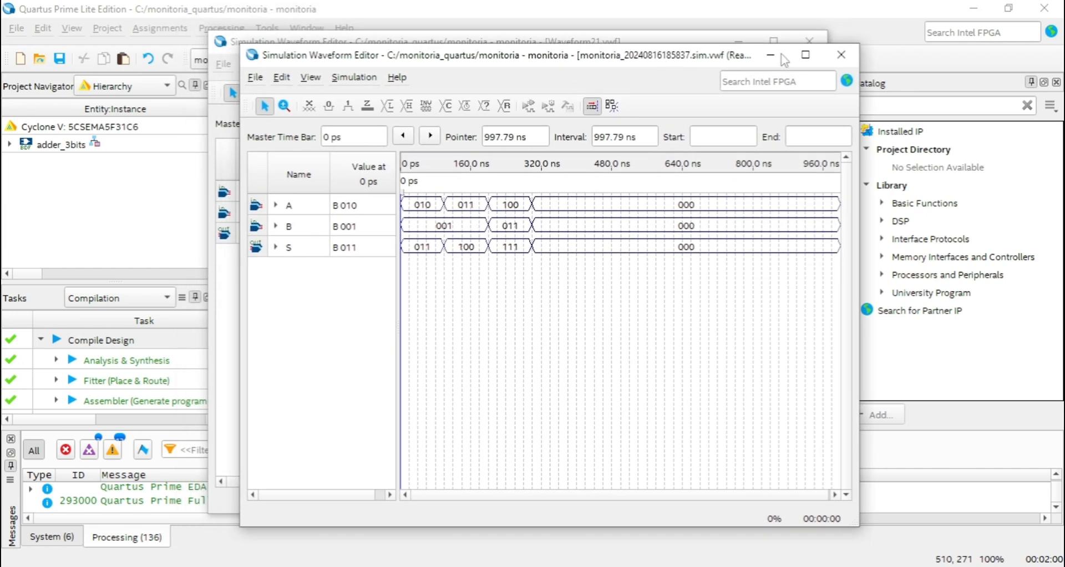
left_click(841, 55)
left_click_drag(606, 47, 656, 34)
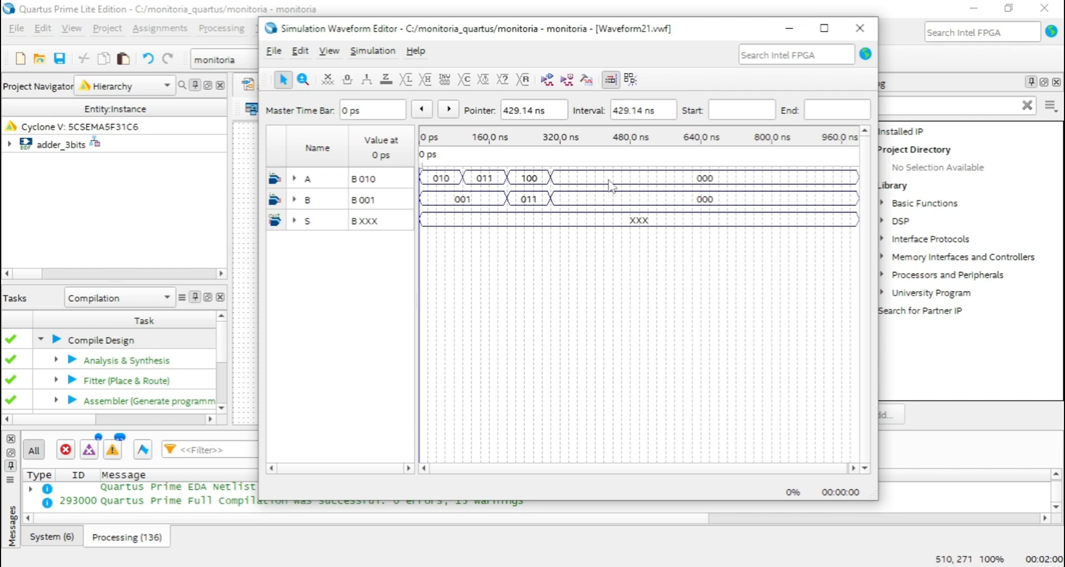
Set input A to 2 in the Signed Decimal radix for the 0 to 100 ns interval.
left_click(447, 181)
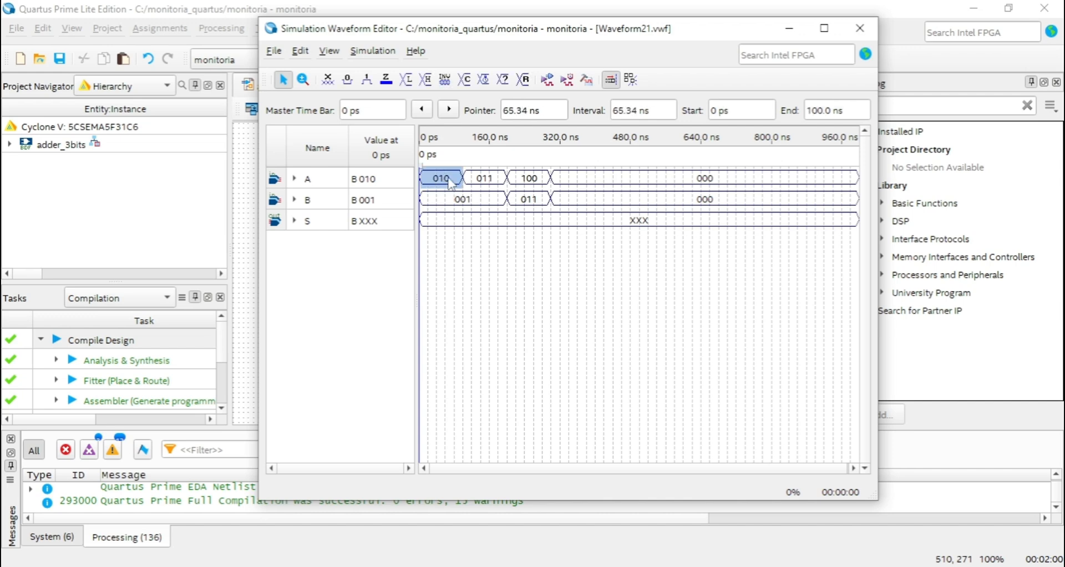
key("ctrl+alt+b")
left_click_drag(525, 284, 603, 178)
left_click(612, 233)
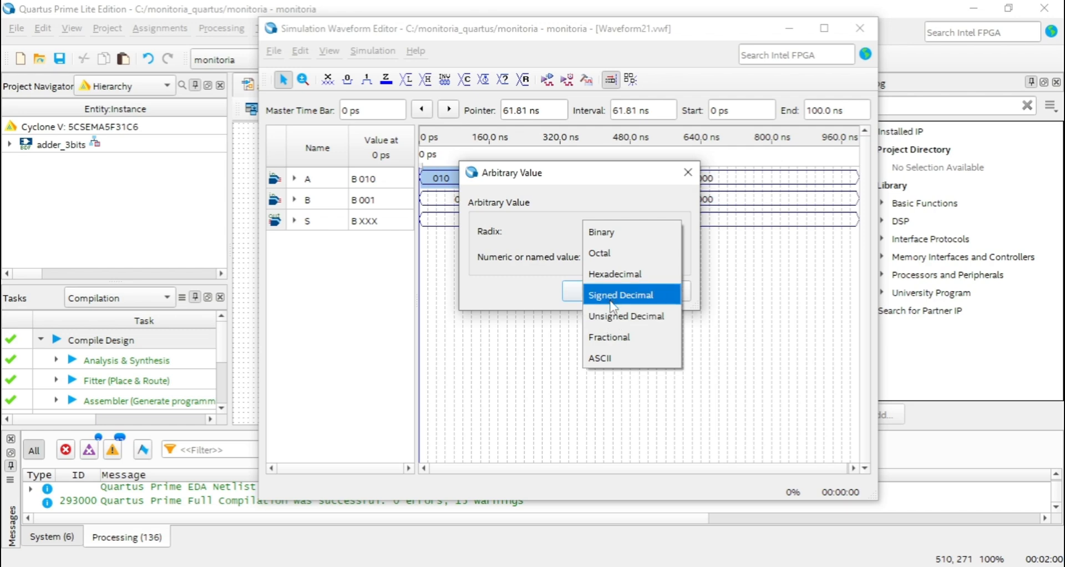
left_click(614, 302)
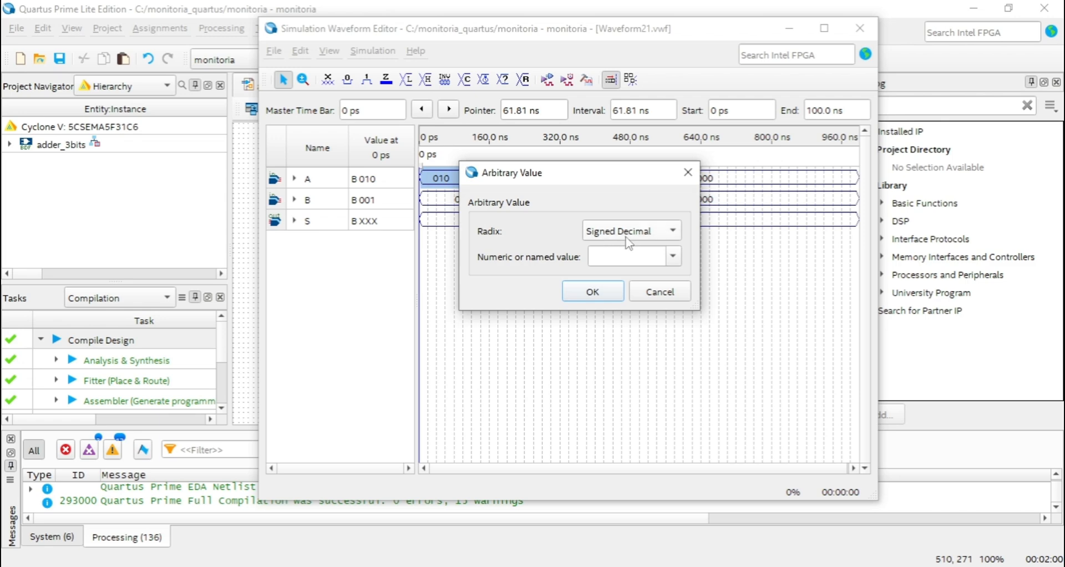
left_click(613, 256)
left_click(592, 292)
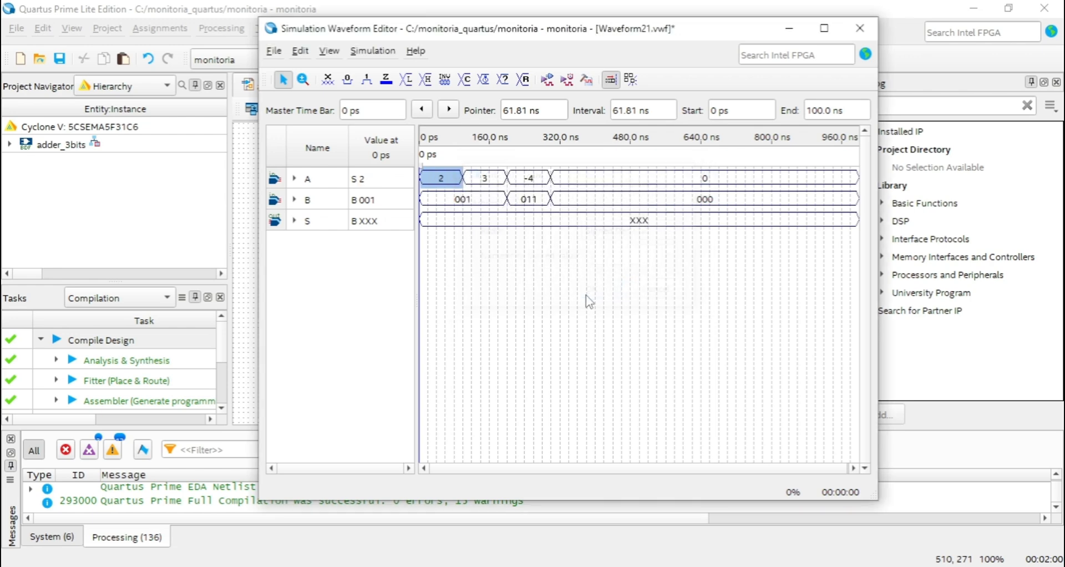
Enter the signed decimal value -4 for input A in the 200 to 300 ns interval.
left_click(533, 185)
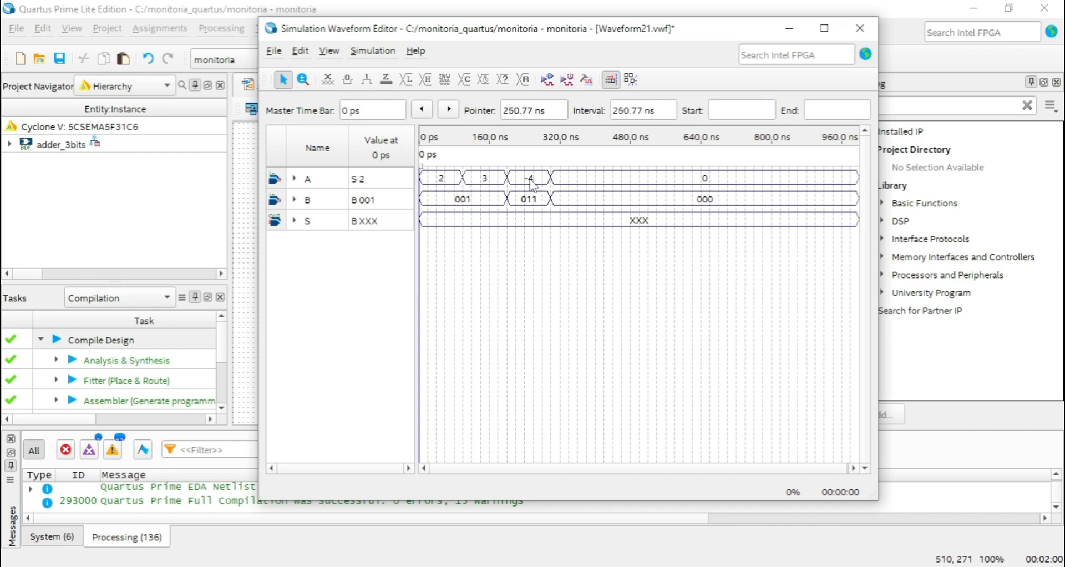
left_click(533, 185)
double_click(530, 180)
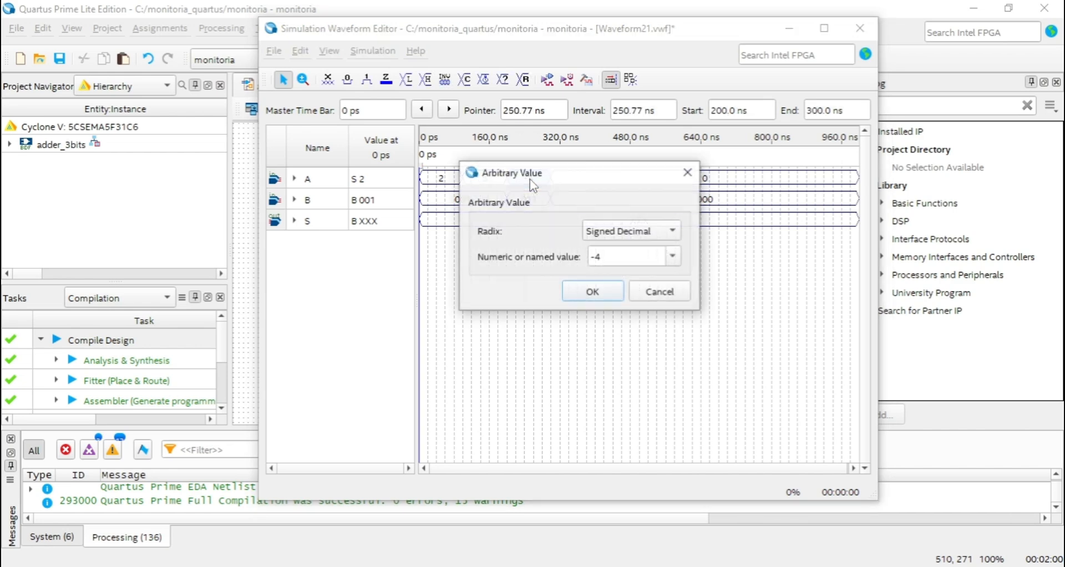
left_click_drag(616, 261, 583, 262)
left_click(612, 255)
left_click_drag(668, 180, 682, 227)
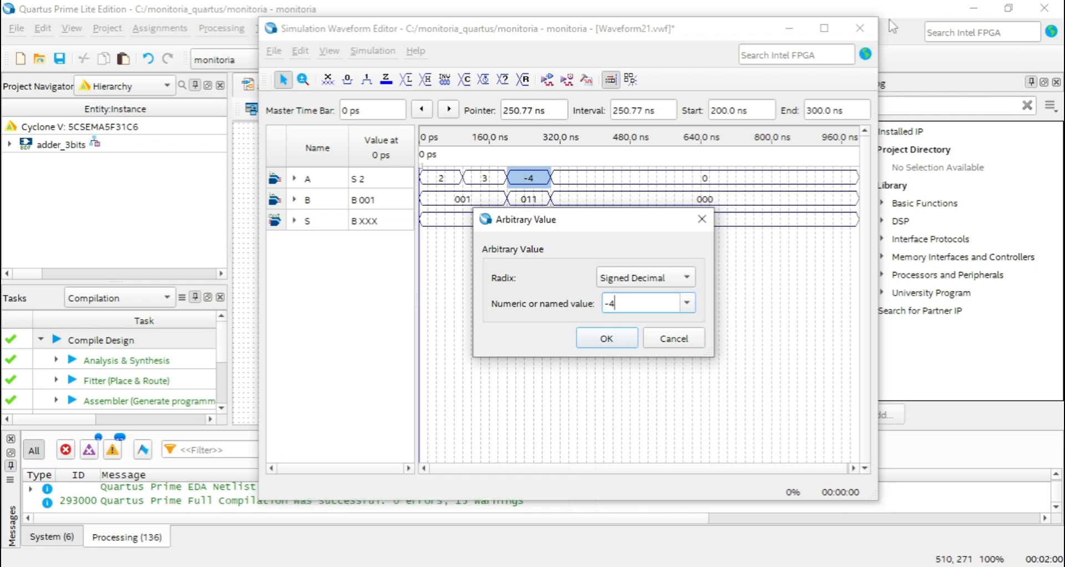
left_click_drag(651, 213, 641, 209)
key("Return")
Reopen the simulation settings quartus notes from the desktop and place them beside the restored Waveform21 editor.
left_click(788, 28)
left_click(974, 7)
left_click(982, 12)
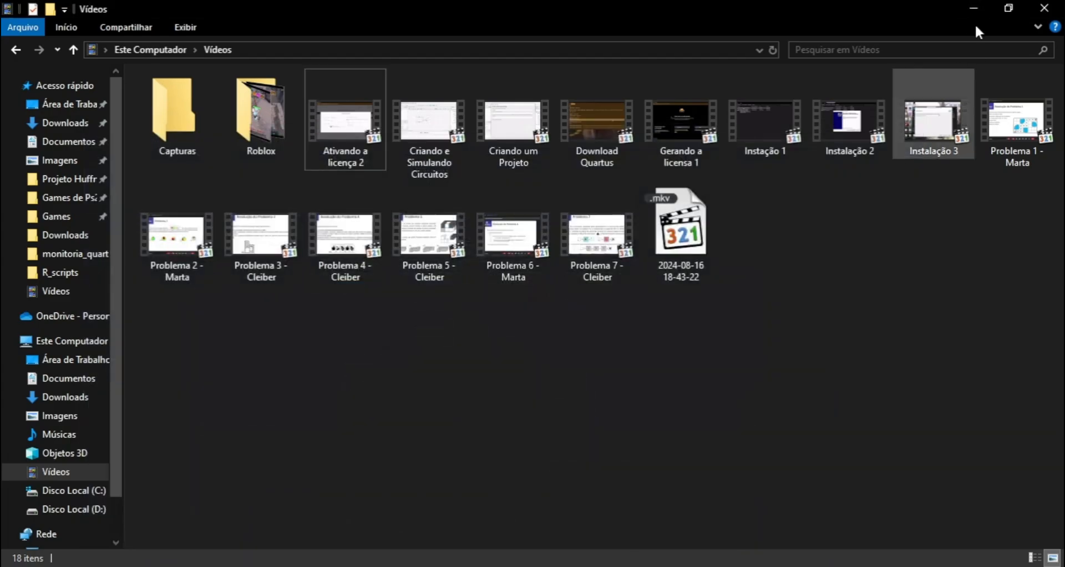
left_click(979, 9)
left_click(790, 29)
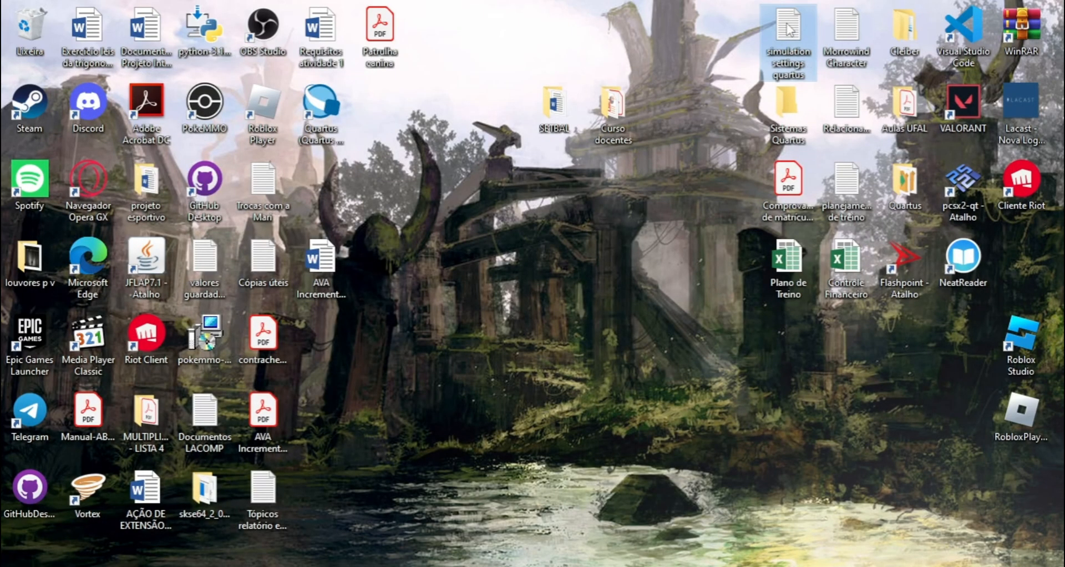
double_click(790, 29)
left_click(436, 566)
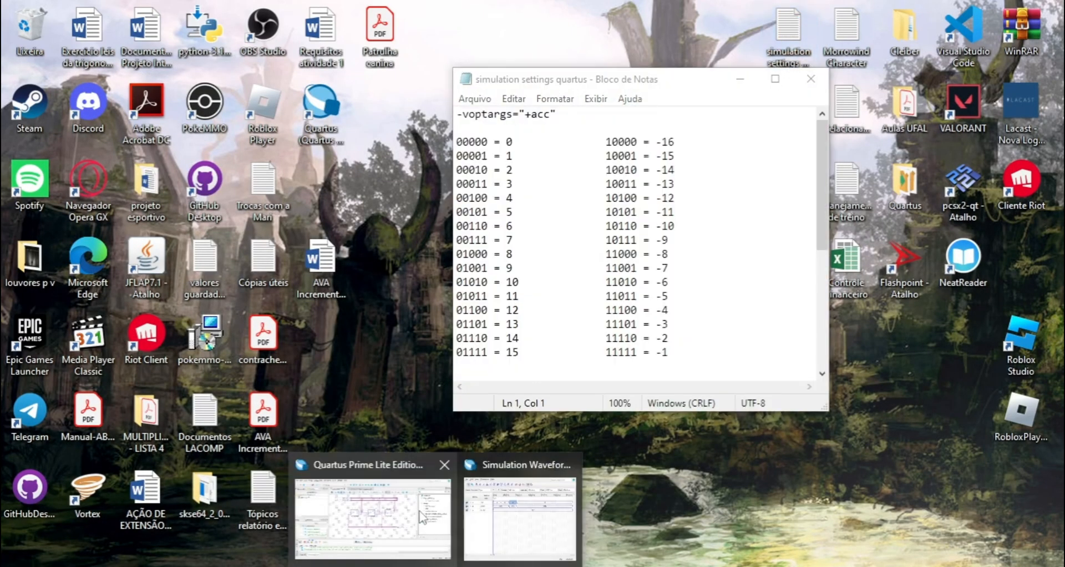
left_click(373, 522)
left_click(436, 566)
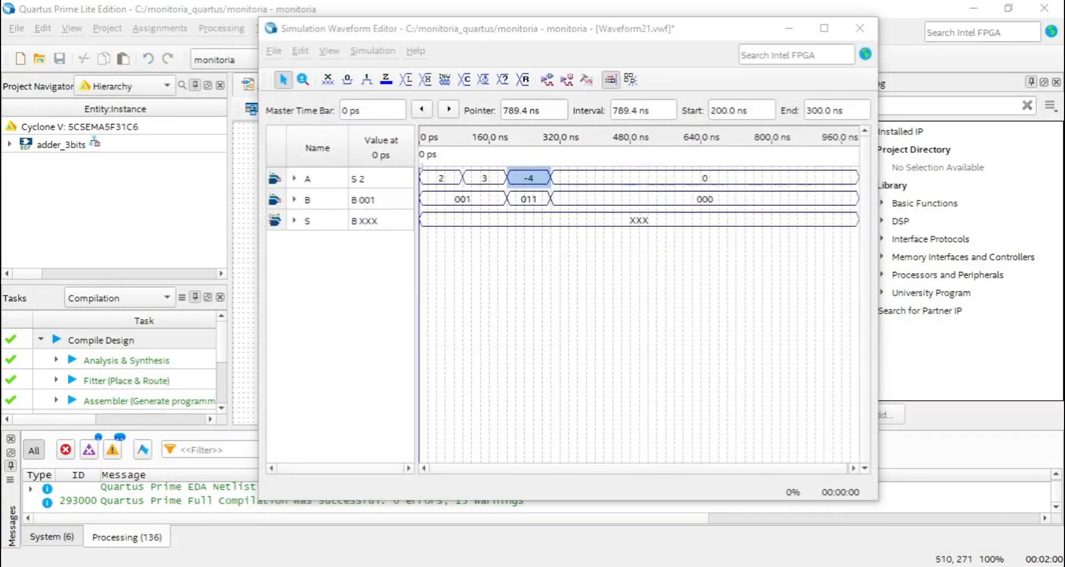
key("alt+Tab")
left_click_drag(691, 82, 868, 59)
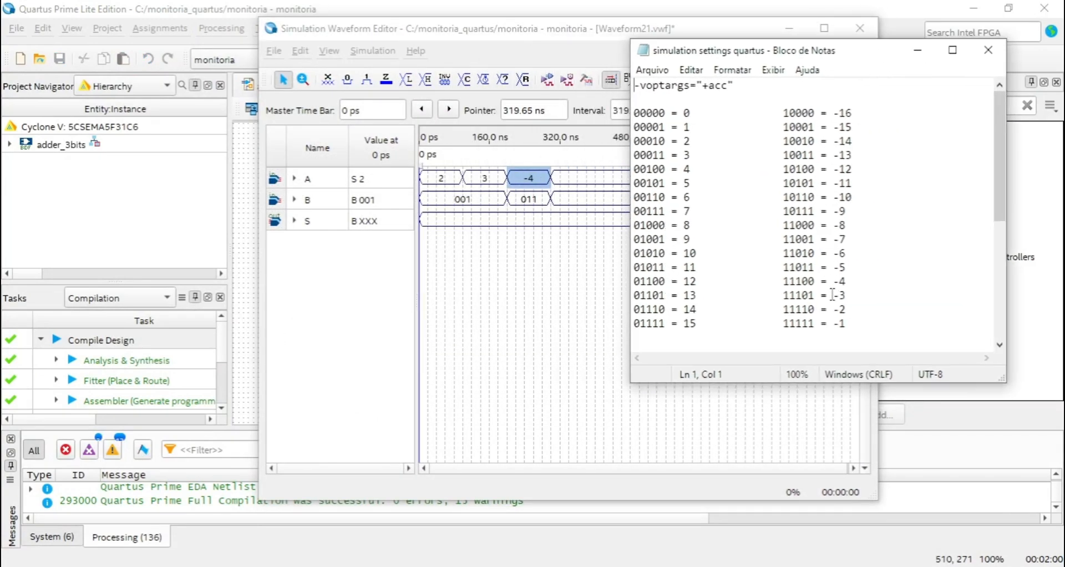
Examine the 11100 entry in the Notepad table against input A's signed value in the 200 to 300 ns interval.
left_click(789, 282)
left_click(813, 281)
left_click_drag(804, 285, 812, 285)
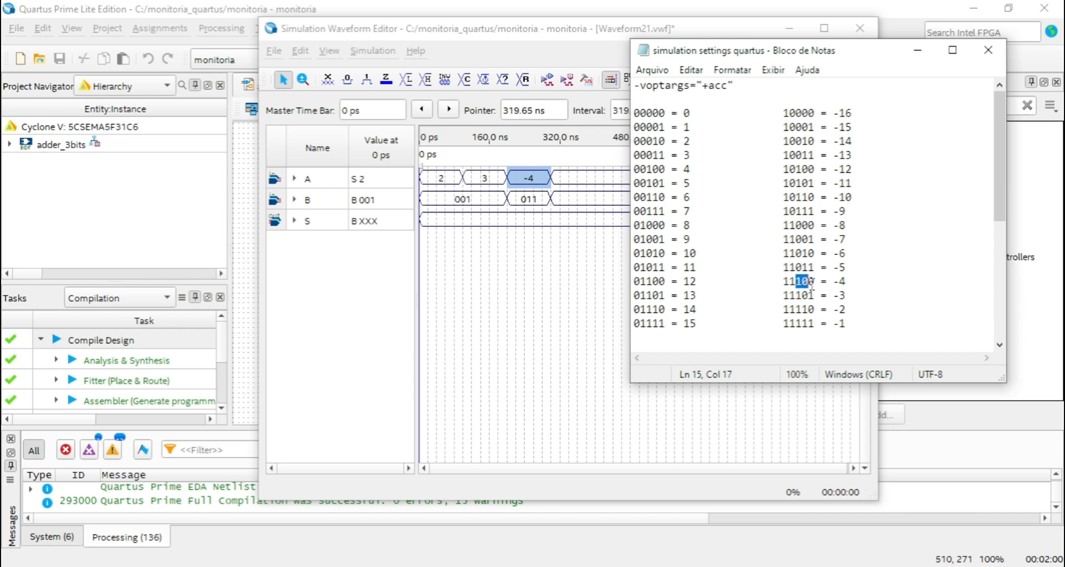
left_click(821, 294)
left_click_drag(893, 51, 936, 98)
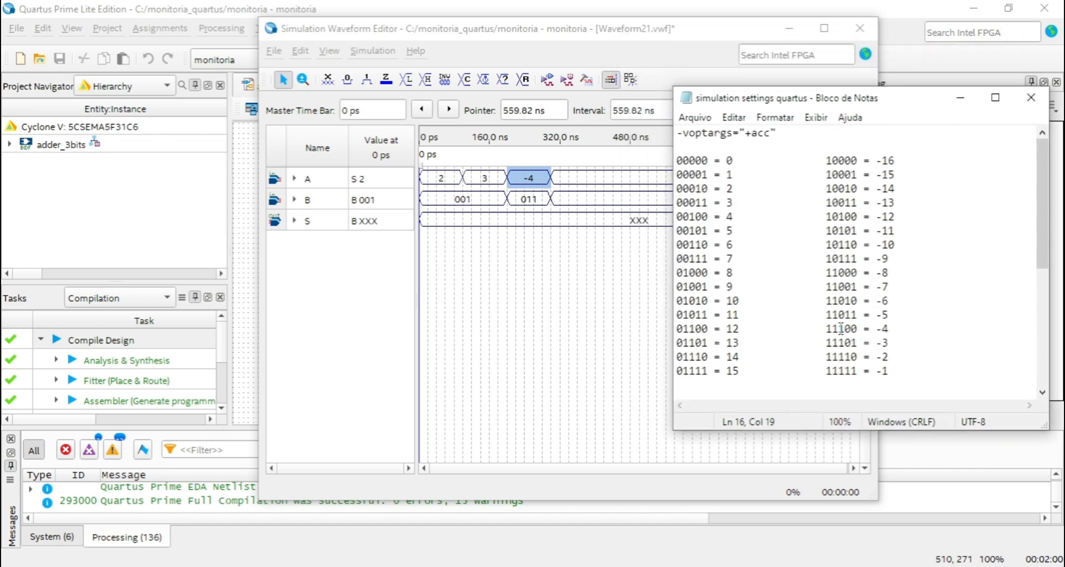
left_click_drag(839, 331, 859, 331)
left_click_drag(895, 101, 886, 135)
Set input B to 1 in the Signed Decimal radix for the 0 to 200 ns interval.
left_click(563, 272)
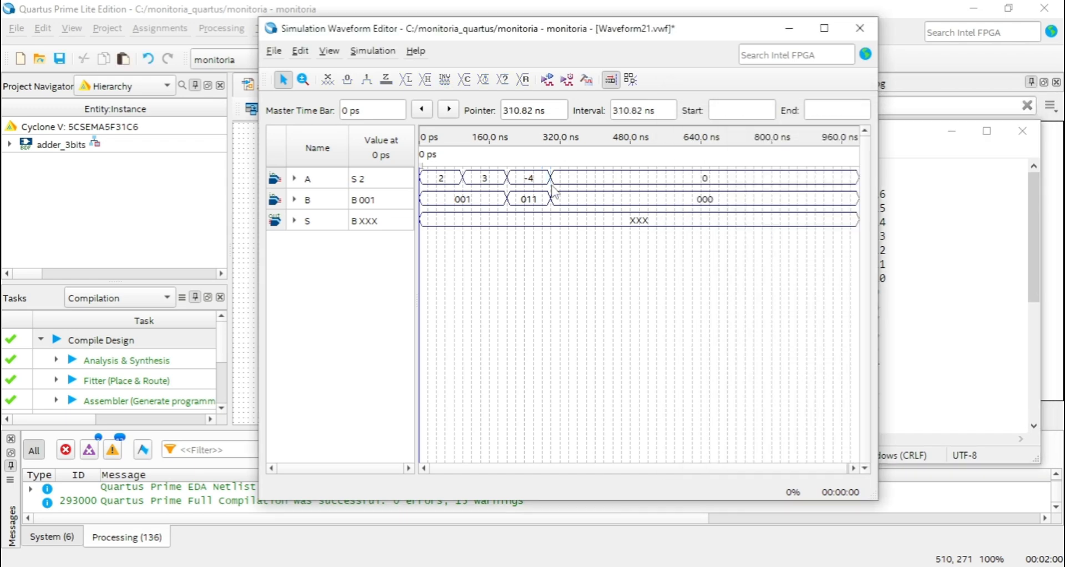
left_click(462, 201)
key("ctrl+alt+b")
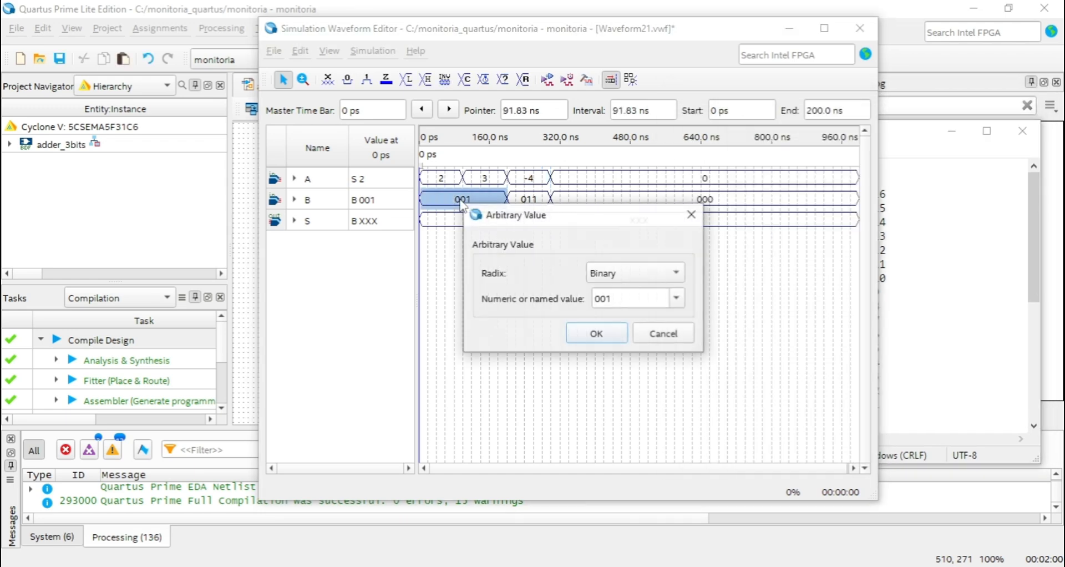
left_click(635, 275)
left_click(637, 344)
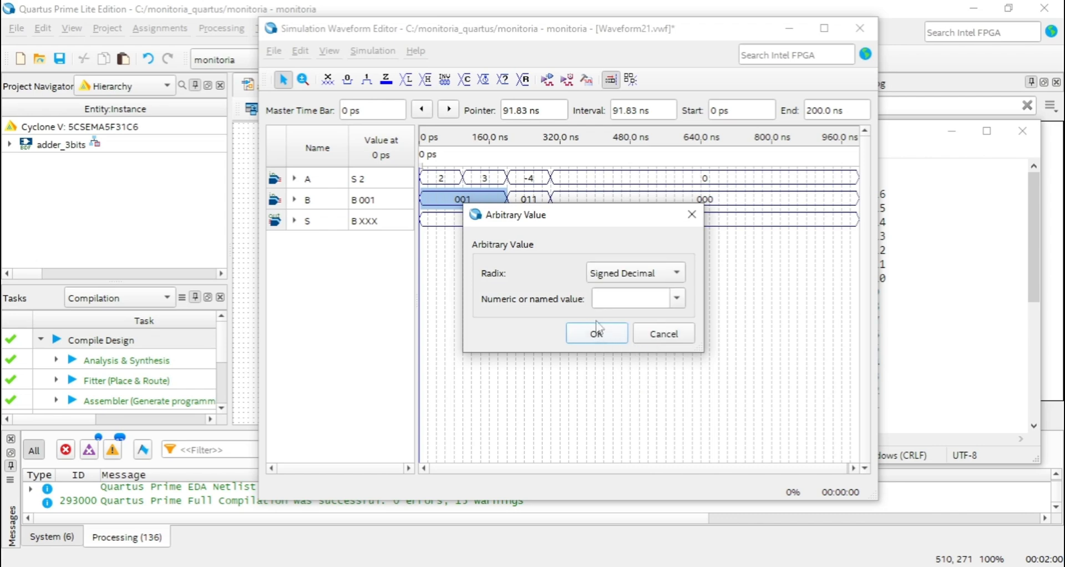
left_click(615, 299)
left_click(597, 333)
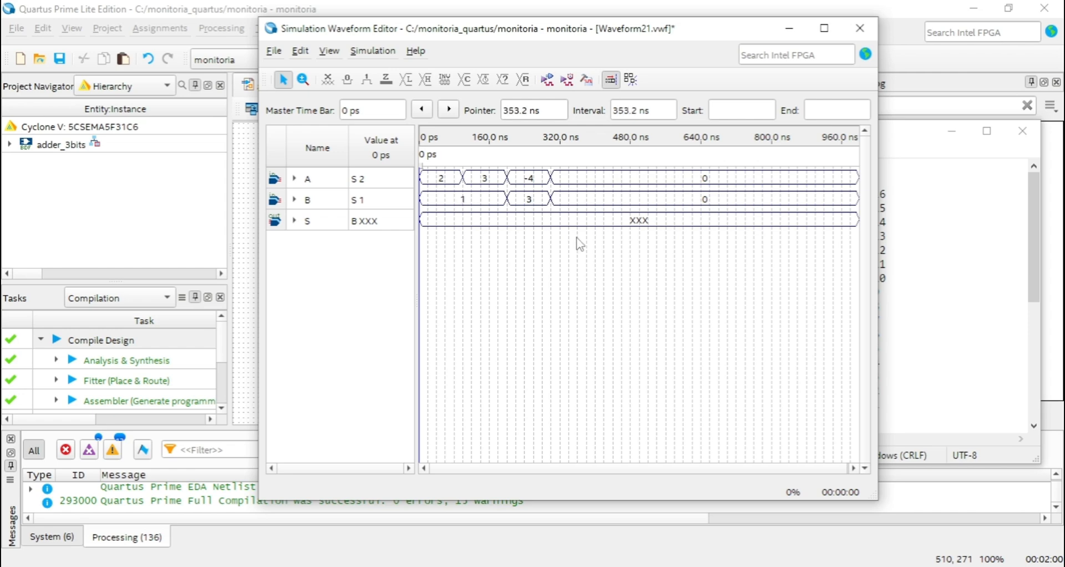
Check output S's arbitrary value setup and the ModelSim script in the functional simulation settings.
double_click(607, 221)
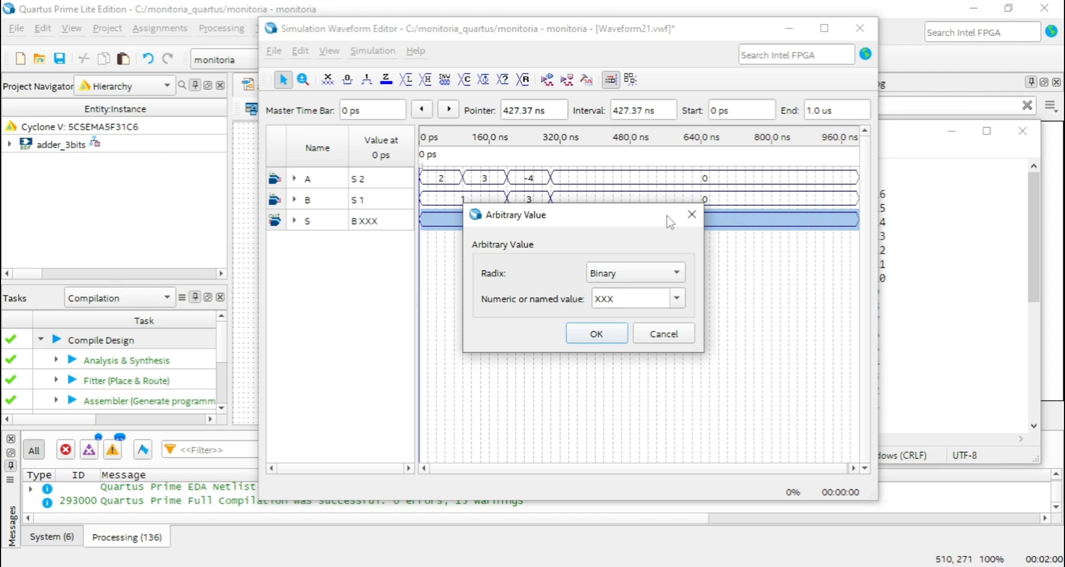
left_click(692, 215)
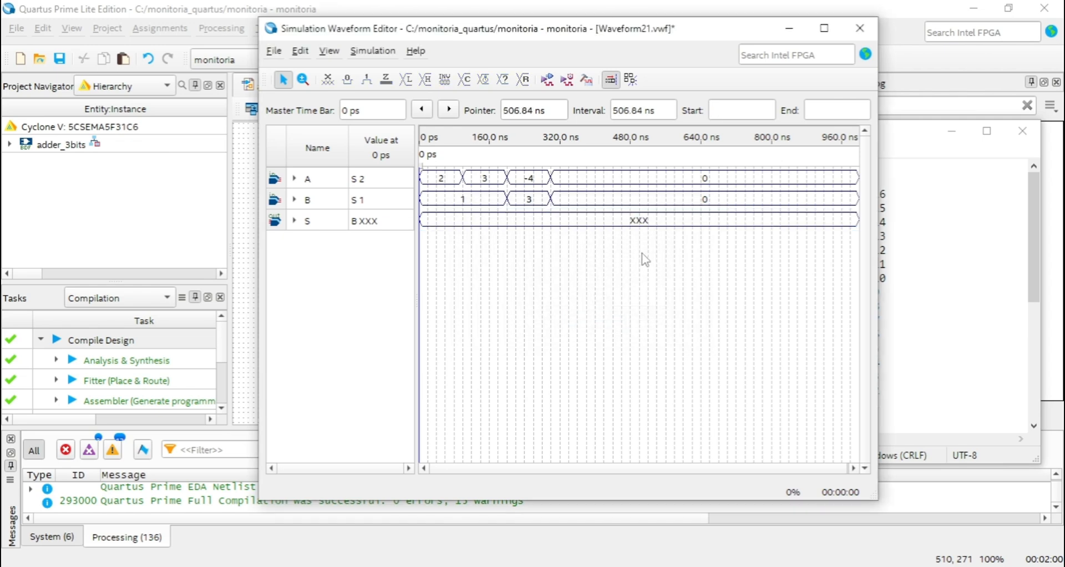
left_click(371, 51)
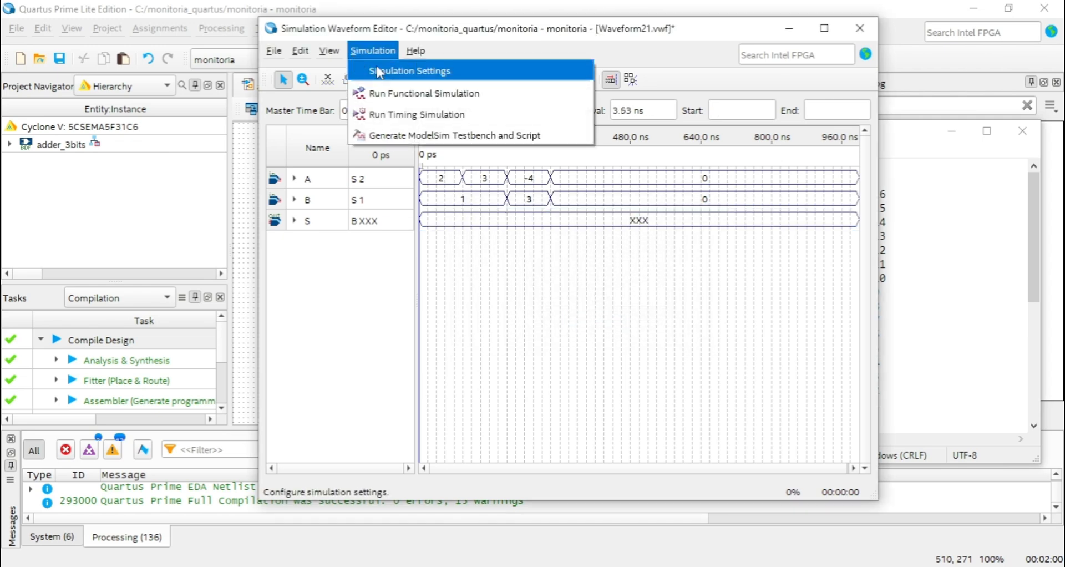
left_click(389, 71)
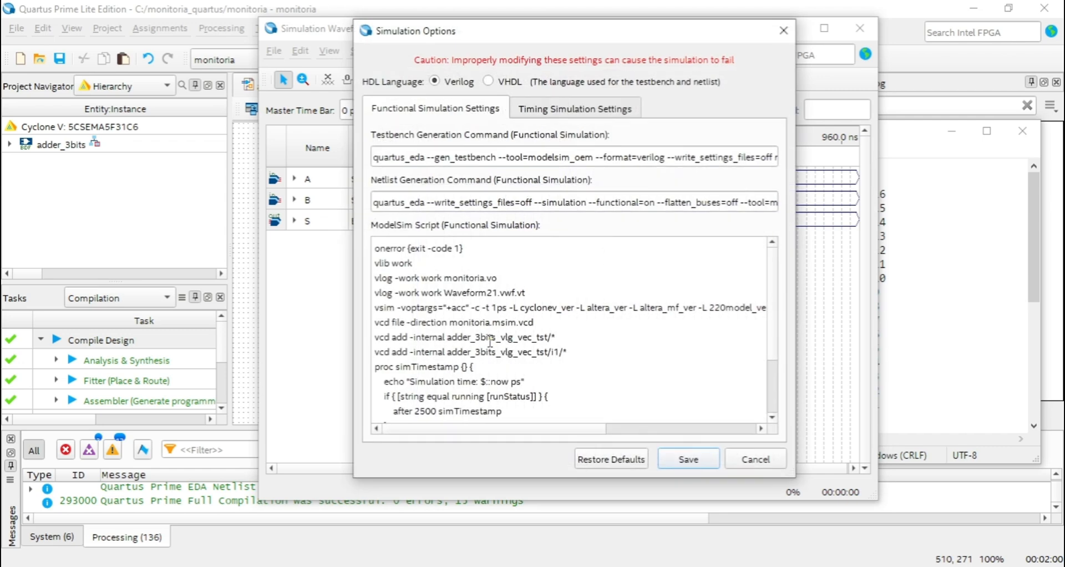
left_click(784, 31)
left_click(371, 50)
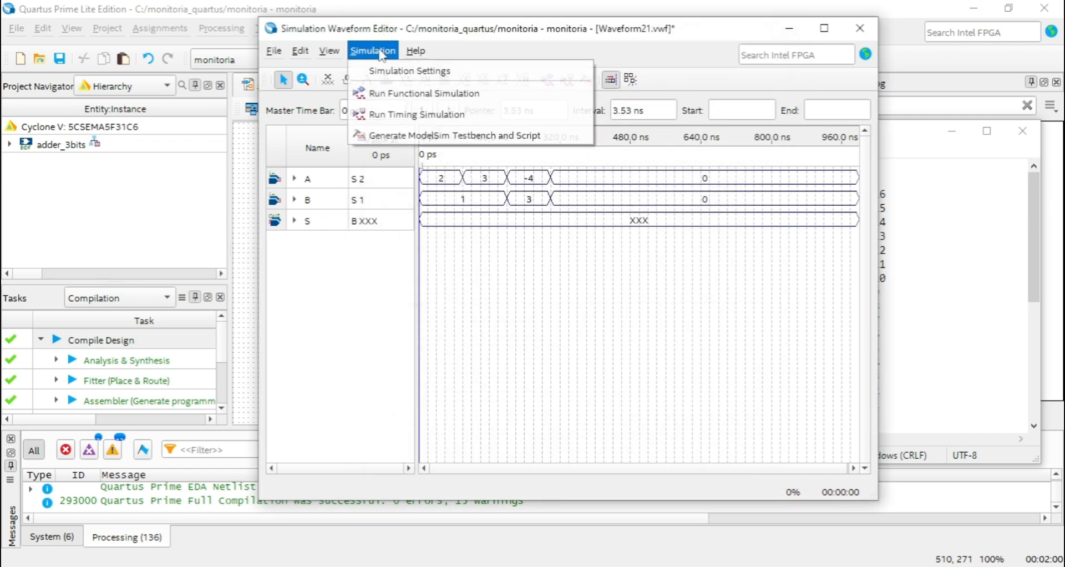
left_click(548, 215)
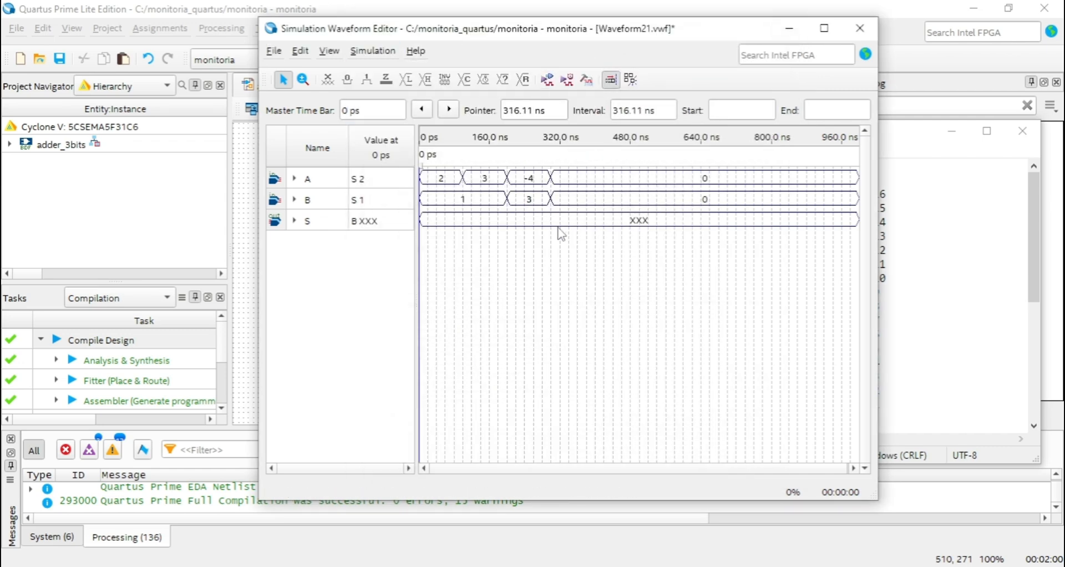
Run the functional simulation with signed decimal inputs and review output S in the result waveform.
left_click(554, 82)
left_click(554, 294)
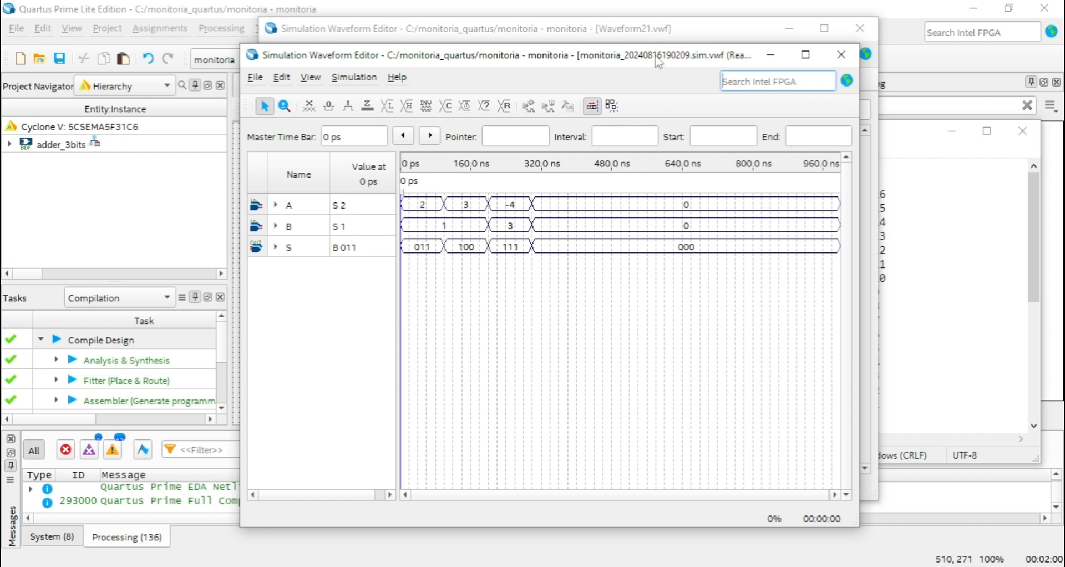
left_click_drag(654, 63, 649, 37)
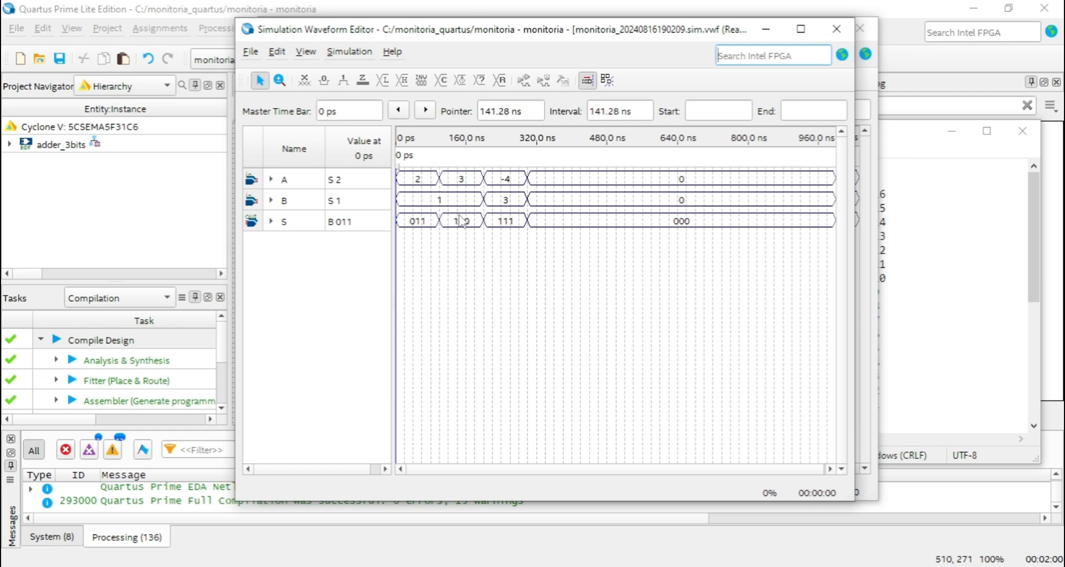
left_click(476, 234)
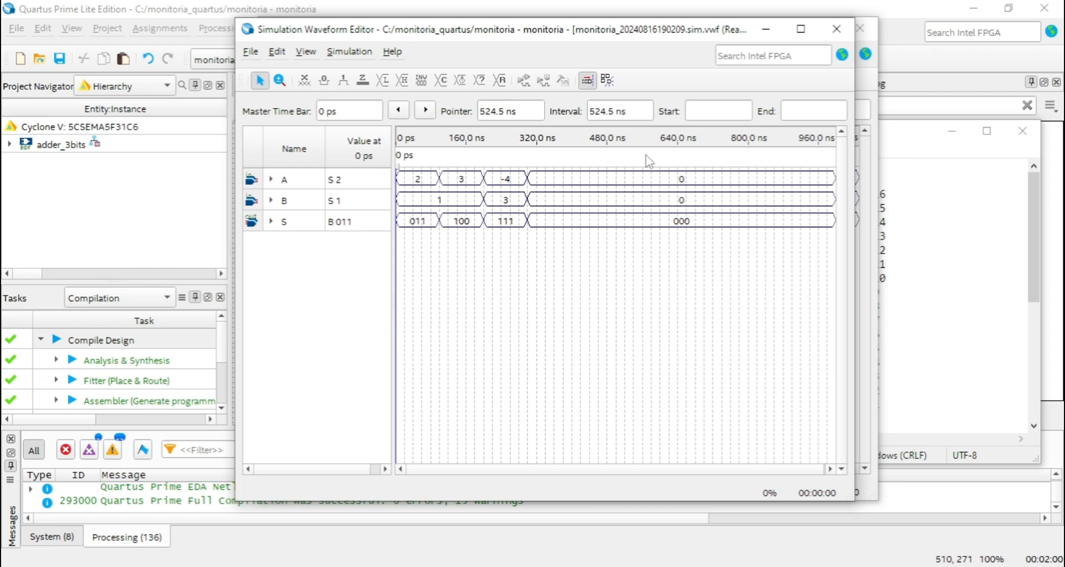
left_click(837, 29)
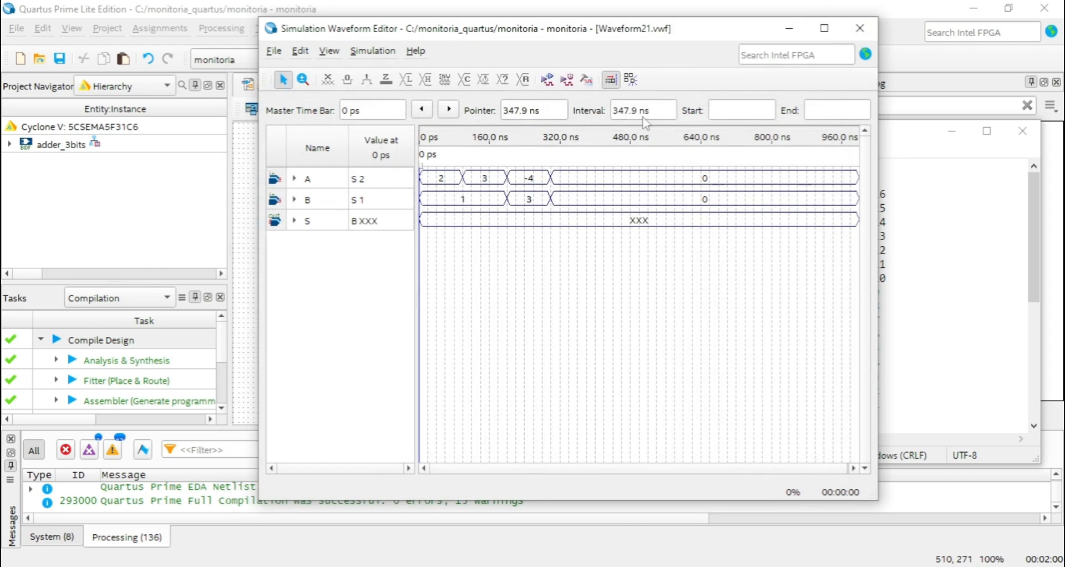
Set input A to 2 in the Unsigned Decimal radix for the 0 to 100 ns interval.
left_click(438, 180)
double_click(445, 185)
left_click(636, 273)
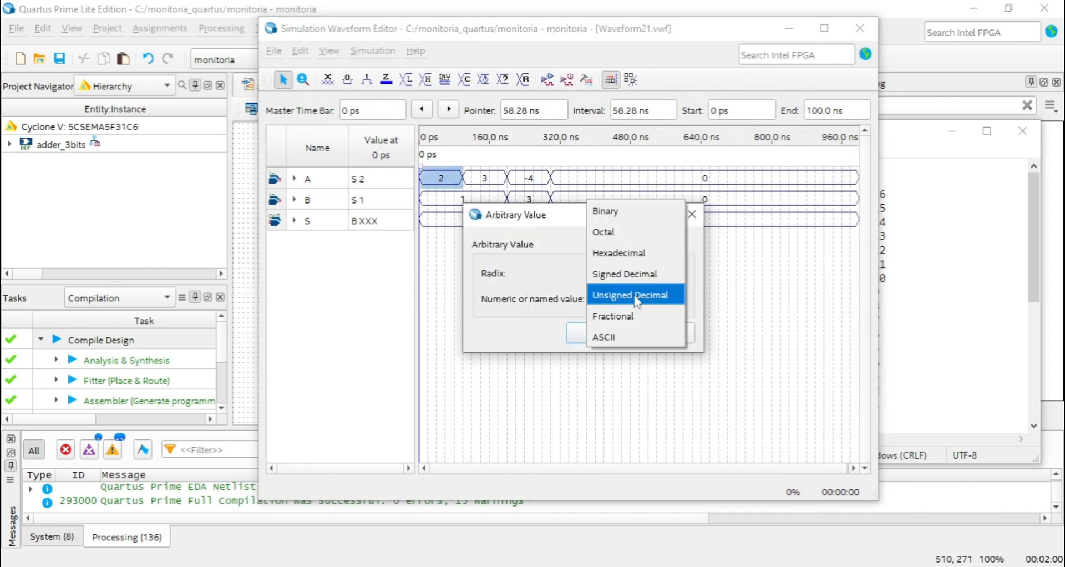
left_click(636, 296)
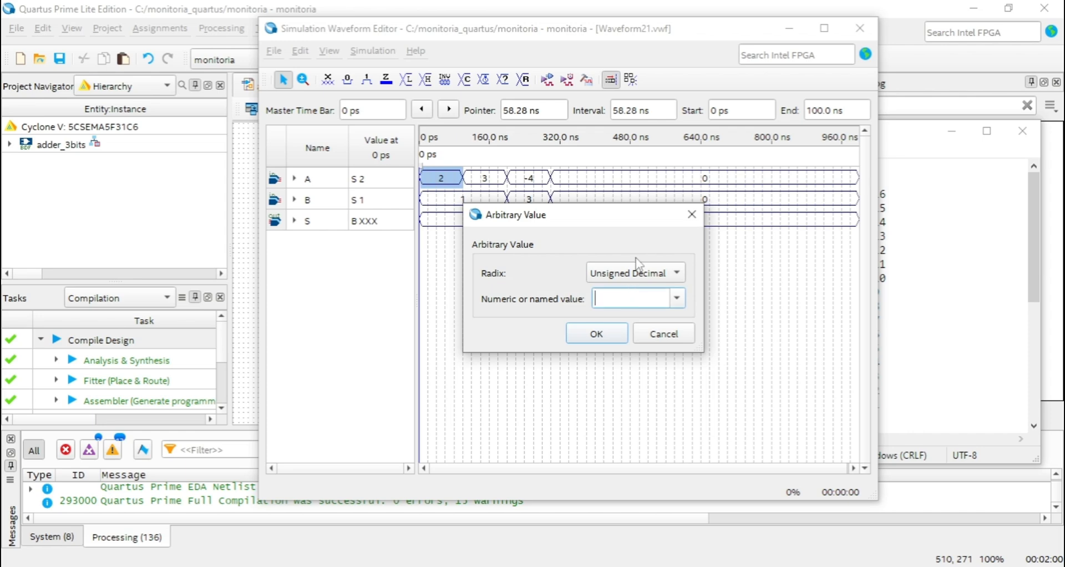
left_click(607, 339)
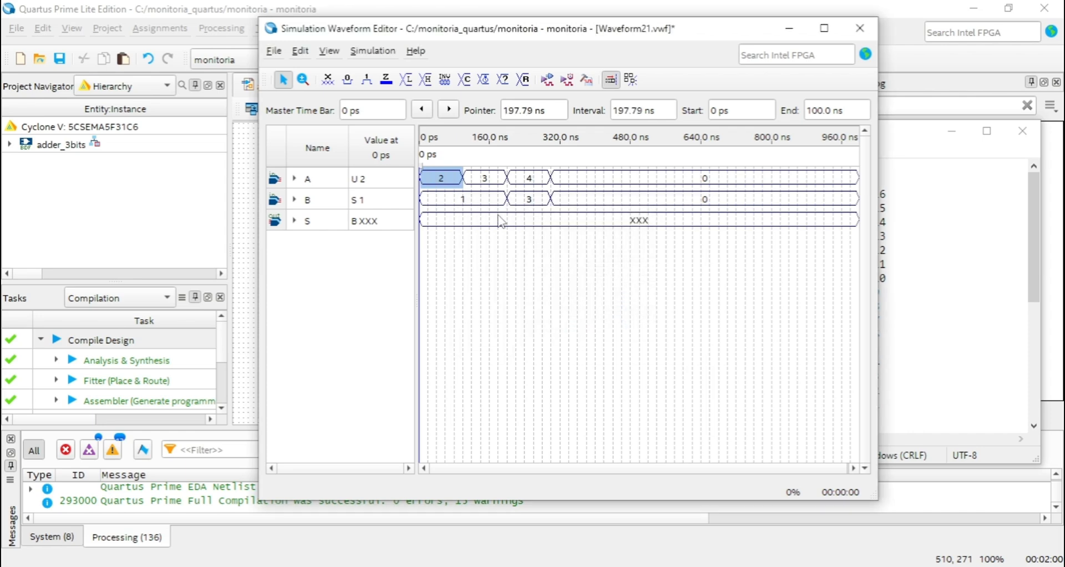
Set input B to 1 in the Unsigned Decimal radix for the 0 to 200 ns interval.
left_click(460, 200)
double_click(459, 197)
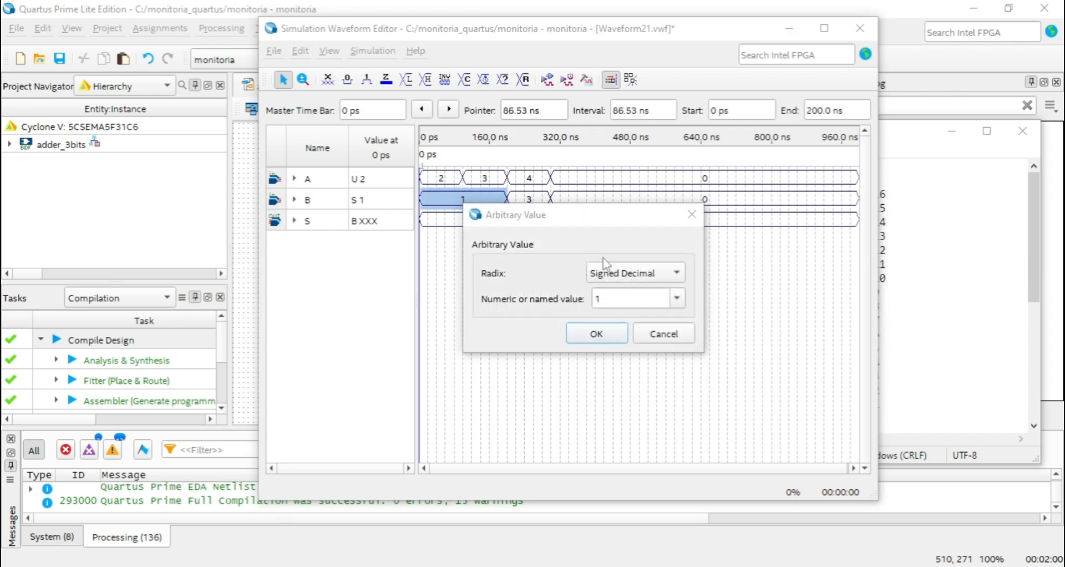
left_click_drag(618, 298, 570, 298)
left_click(635, 272)
left_click(636, 296)
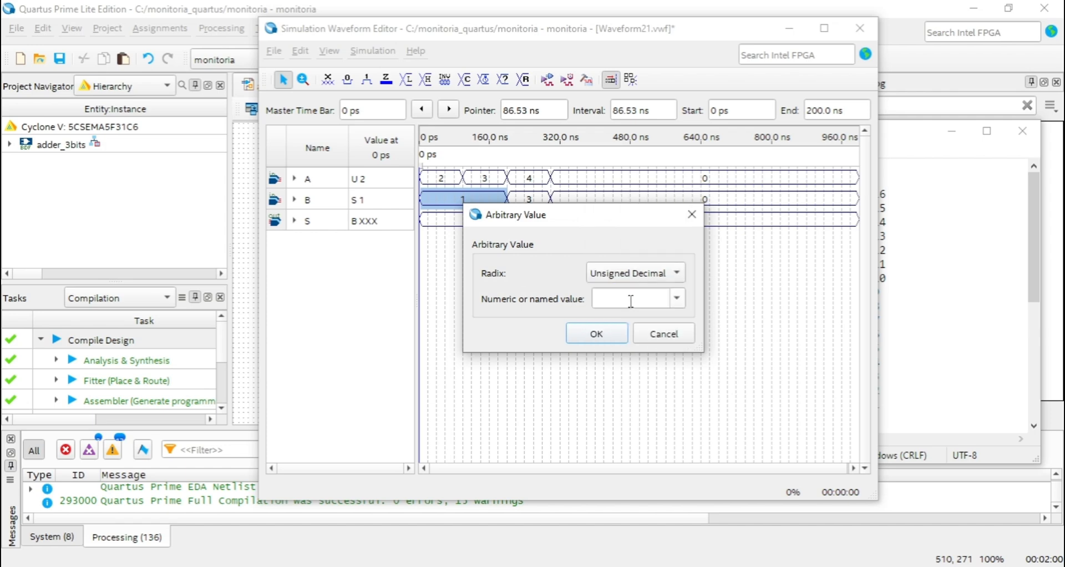
left_click(592, 336)
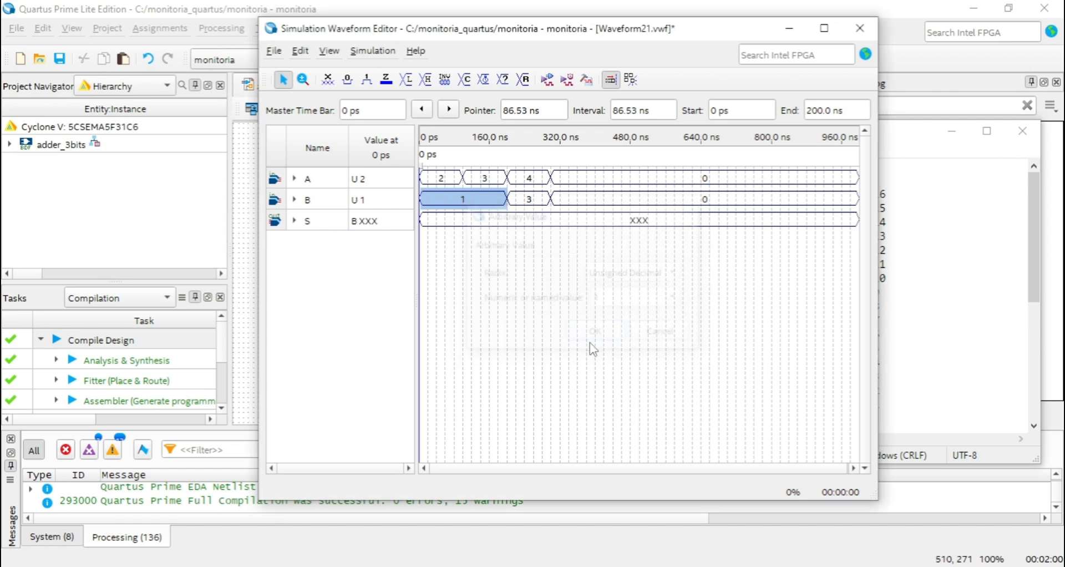
left_click(530, 183)
left_click(536, 247)
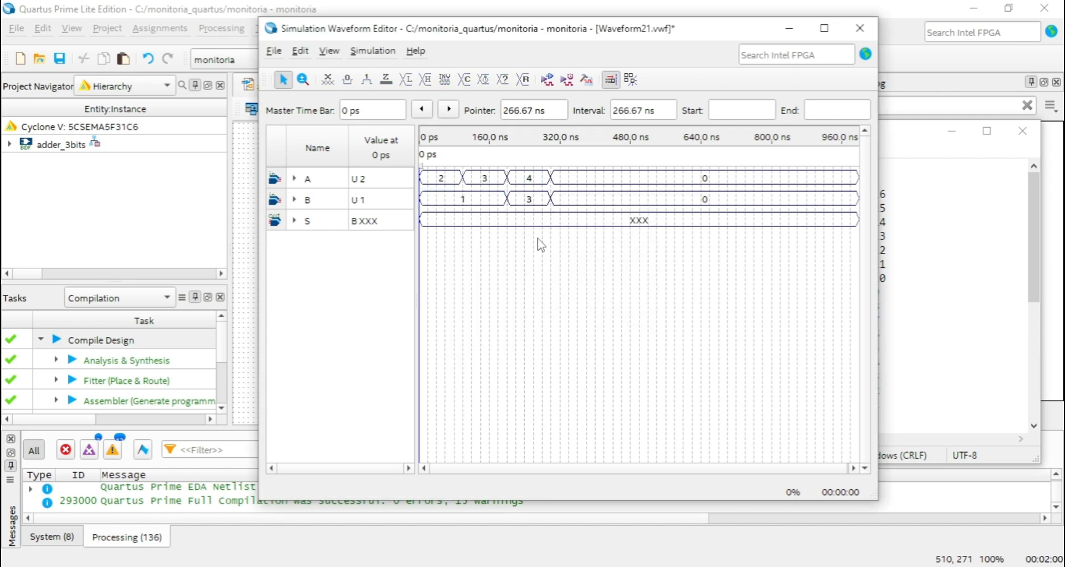
Set output S to 0 in the Unsigned Decimal radix over the full 1.0 us range and check its node properties.
left_click(532, 222)
key("ctrl+alt+r")
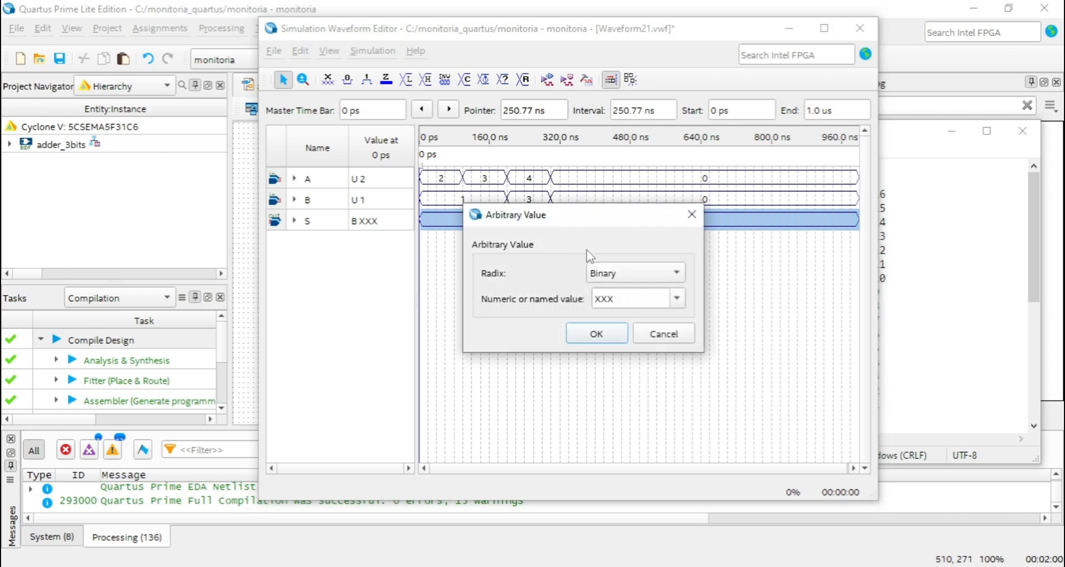
left_click(622, 272)
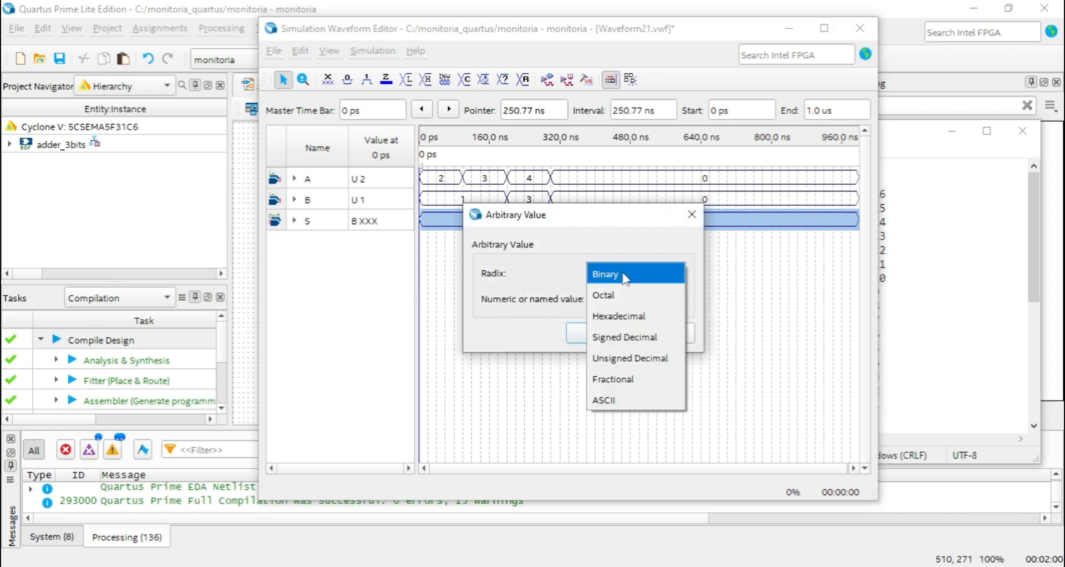
left_click(633, 358)
left_click(605, 333)
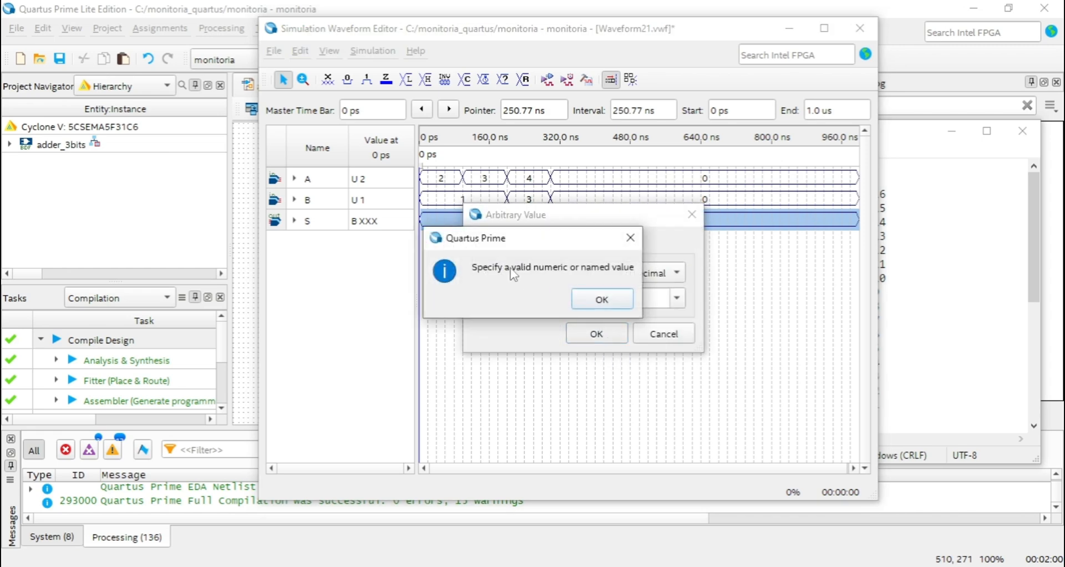
left_click(593, 300)
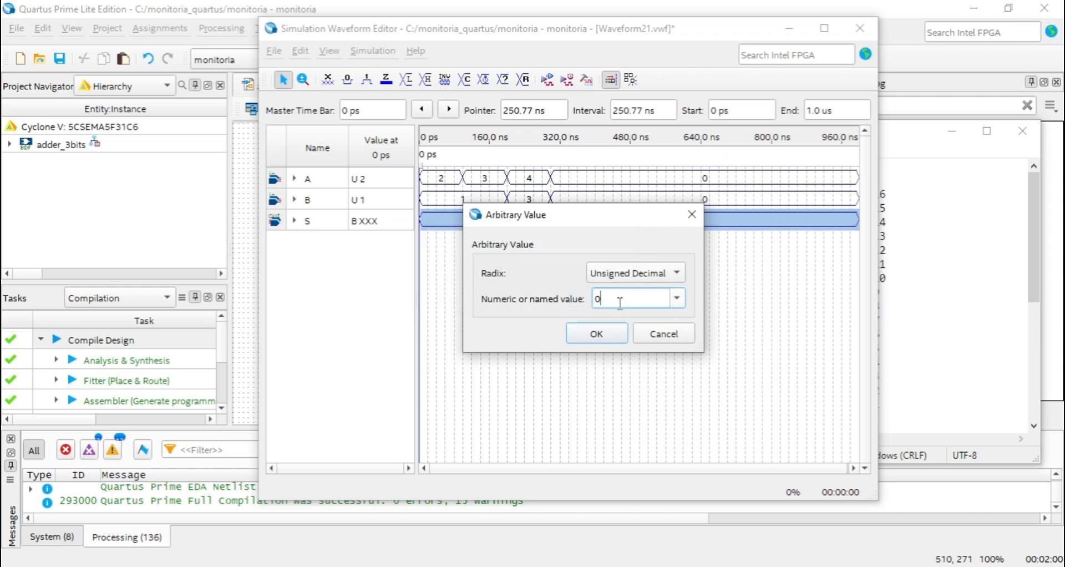
left_click(610, 334)
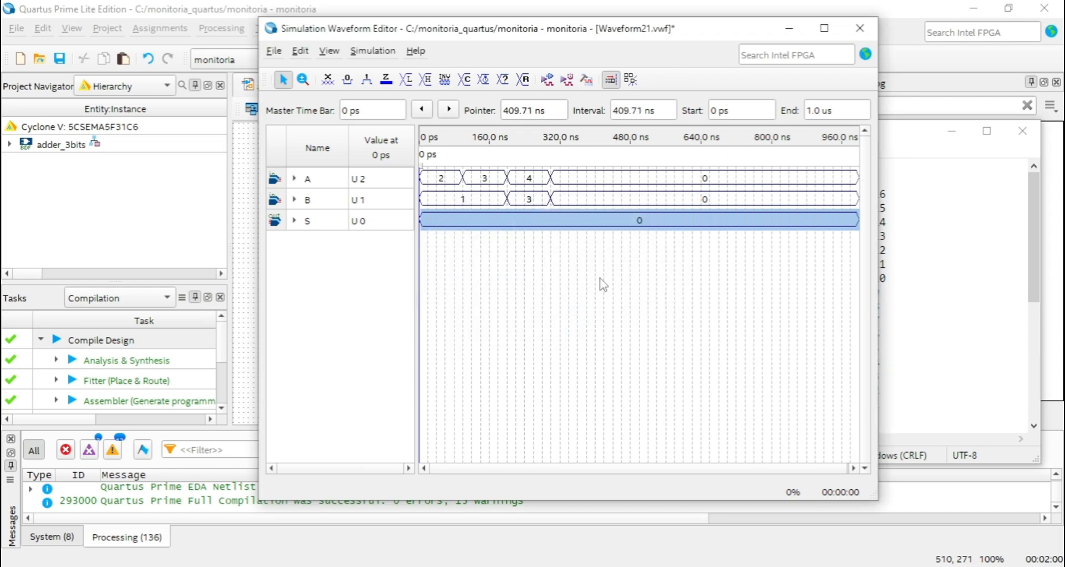
double_click(358, 220)
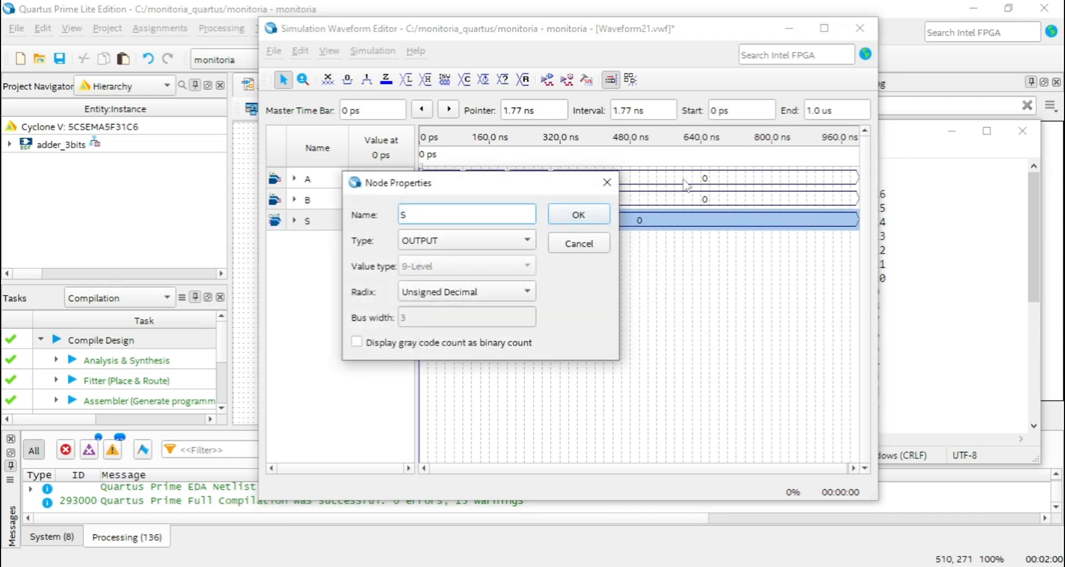
left_click(607, 182)
left_click(600, 236)
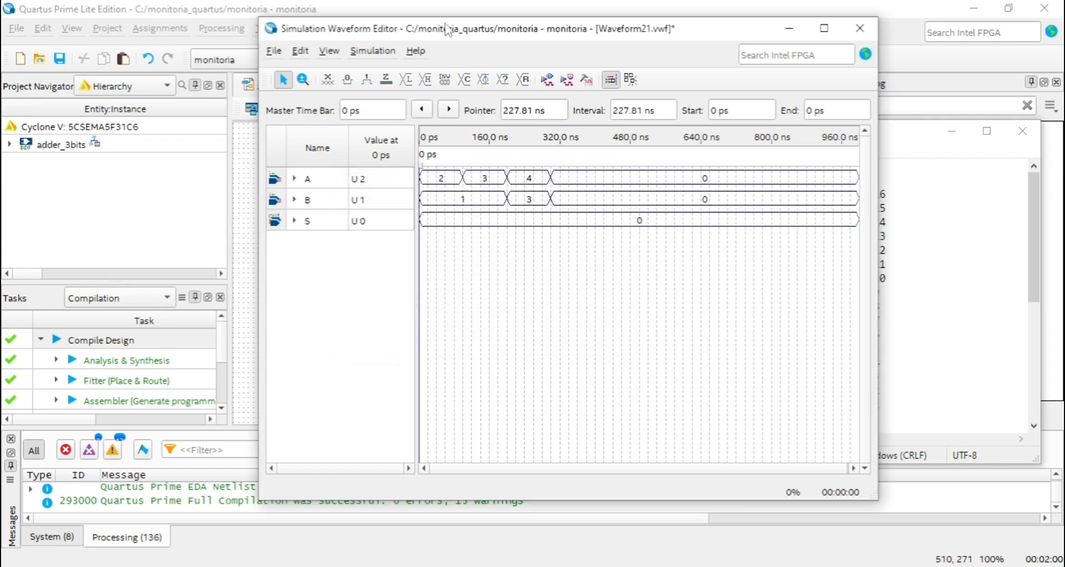
Run the functional simulation with A, B and S in unsigned decimal.
left_click(373, 51)
left_click(570, 156)
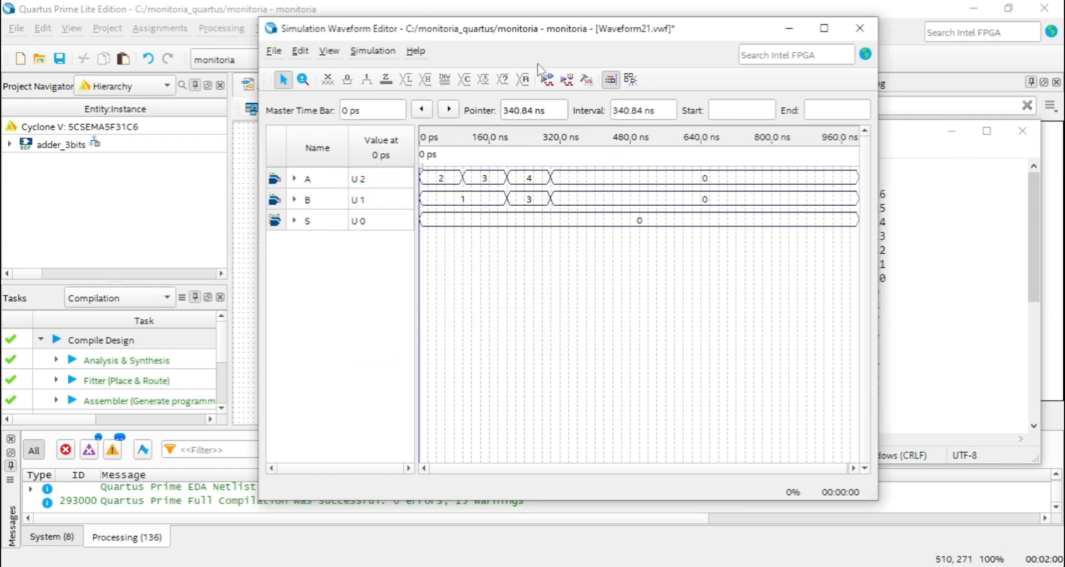
left_click(547, 79)
left_click(564, 306)
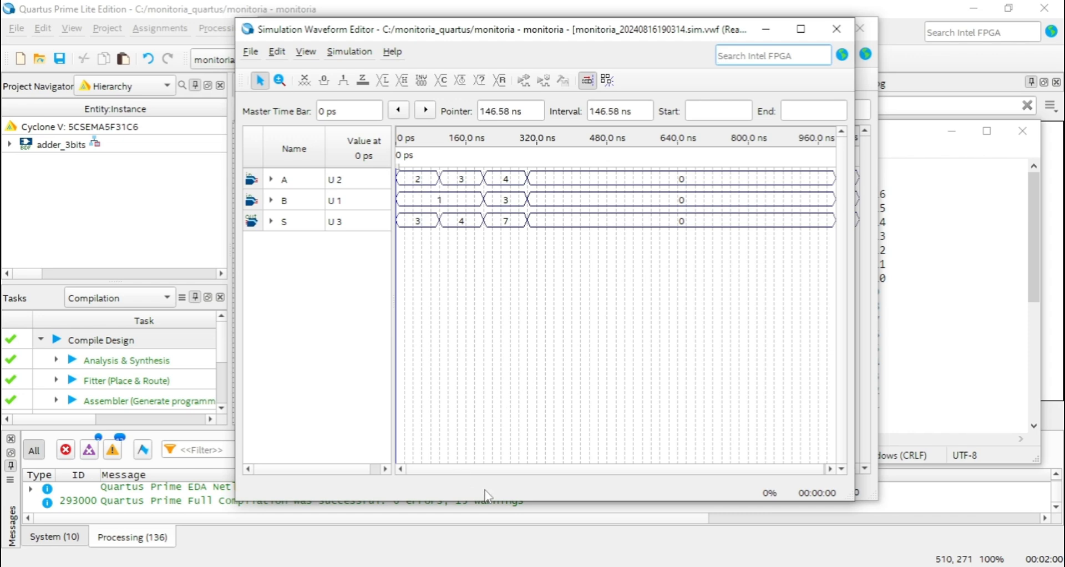
Place the simulation settings quartus notes beside the result waveform and compare the binary-to-decimal table with A, B and S.
left_click(497, 566)
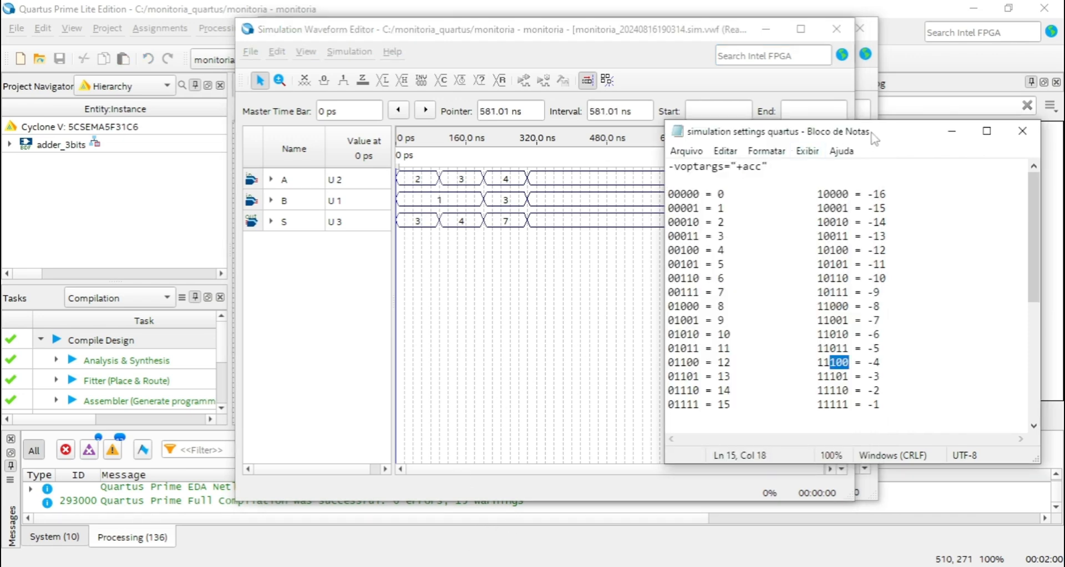
left_click_drag(873, 141, 732, 96)
left_click(558, 179)
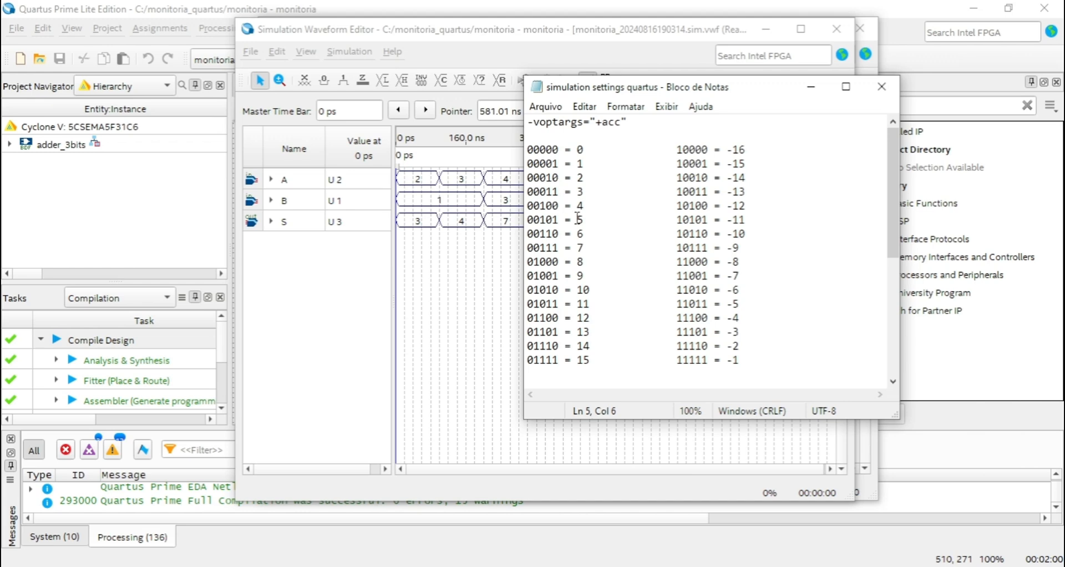
left_click_drag(777, 90, 762, 119)
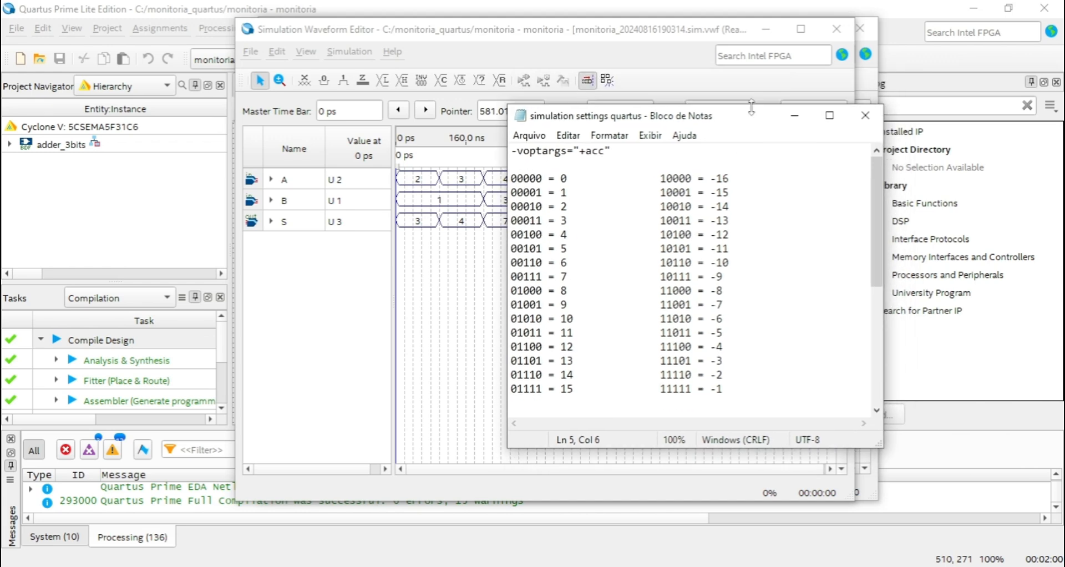
left_click_drag(757, 120, 799, 158)
left_click(444, 249)
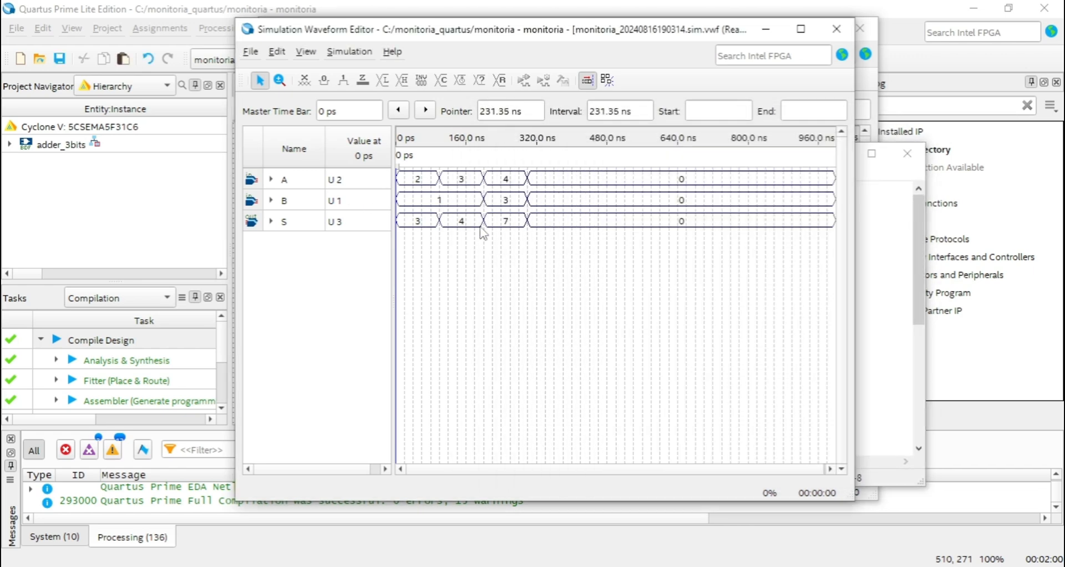
key("alt+Tab")
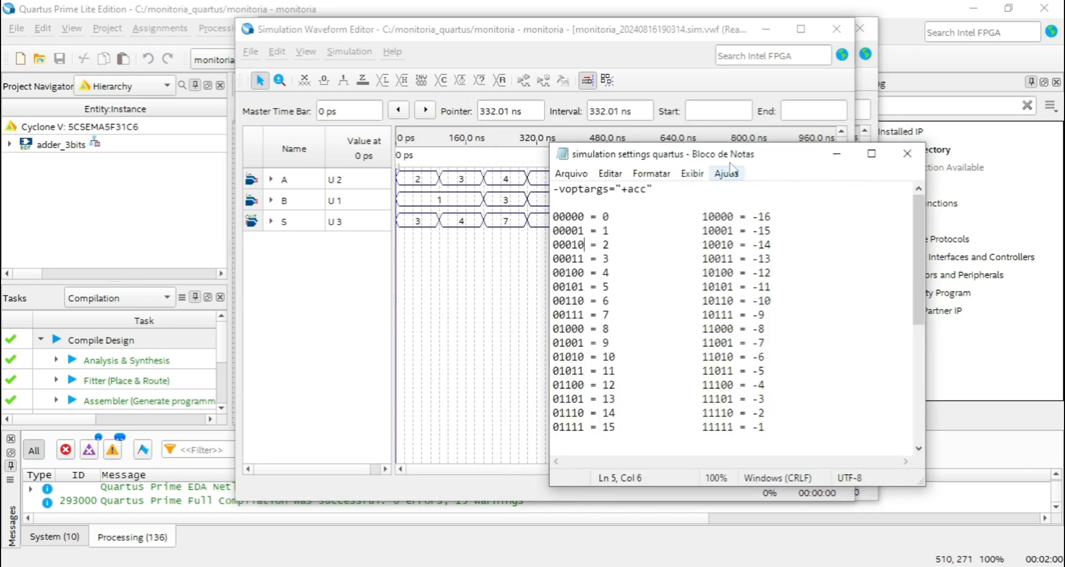
Move the binary-to-decimal notes aside and bring the simulation result to the front to examine the full A, B and S waveforms.
left_click_drag(781, 146, 758, 92)
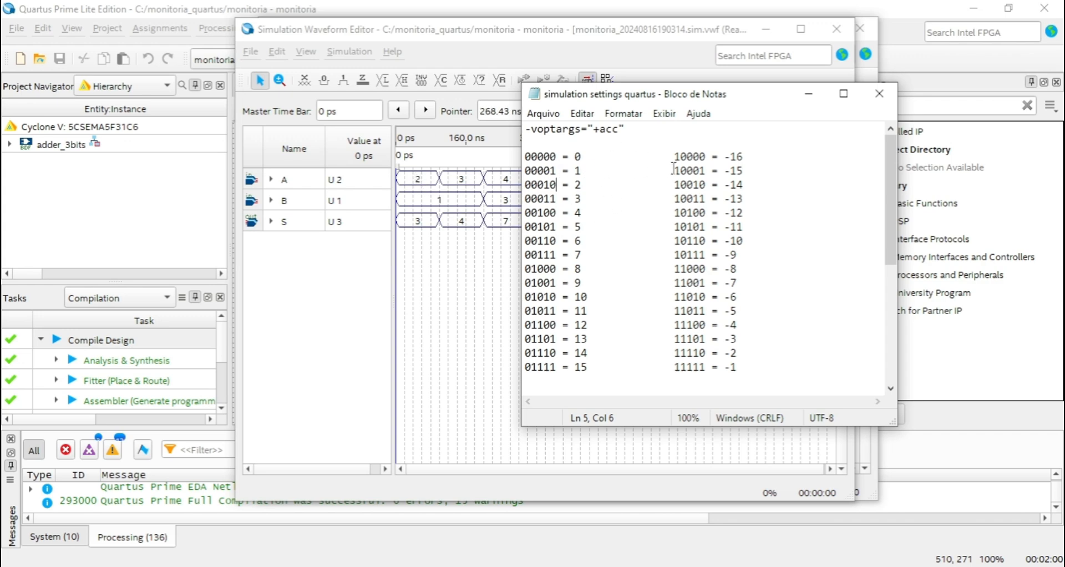
left_click_drag(777, 97, 862, 156)
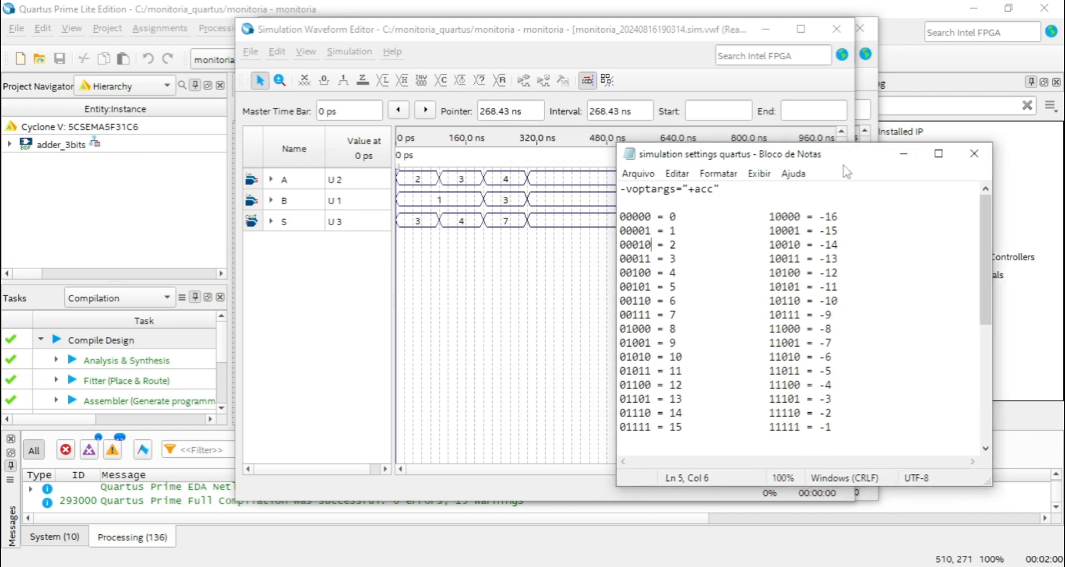
left_click(538, 259)
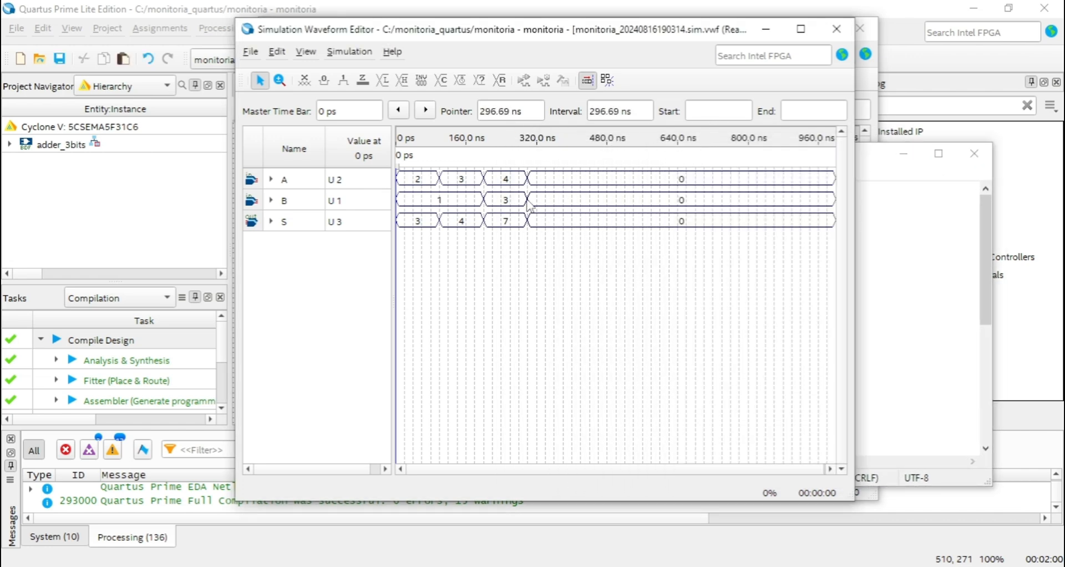
left_click_drag(642, 37, 710, 40)
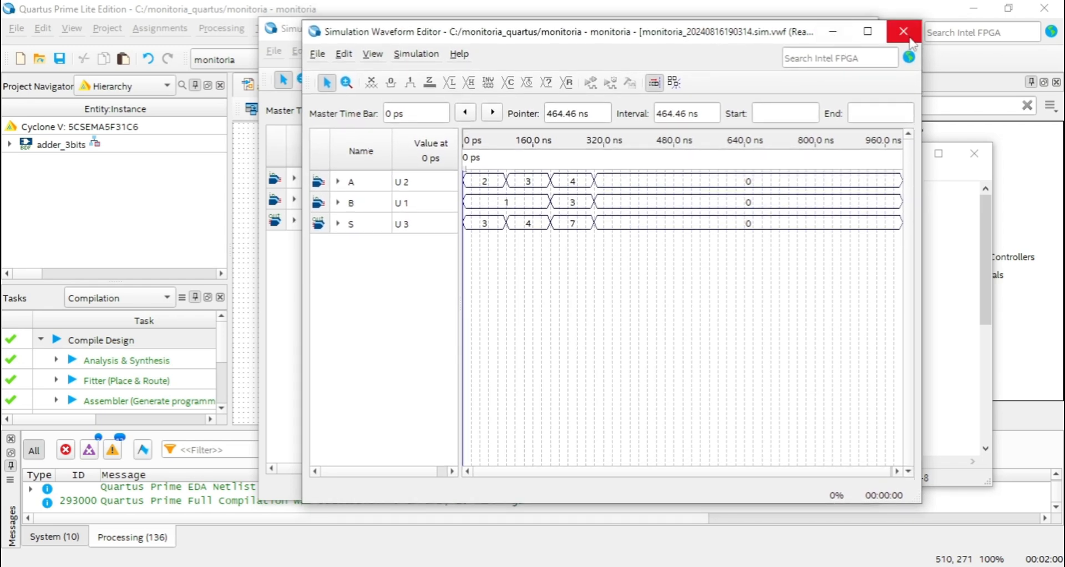
left_click_drag(698, 34, 710, 54)
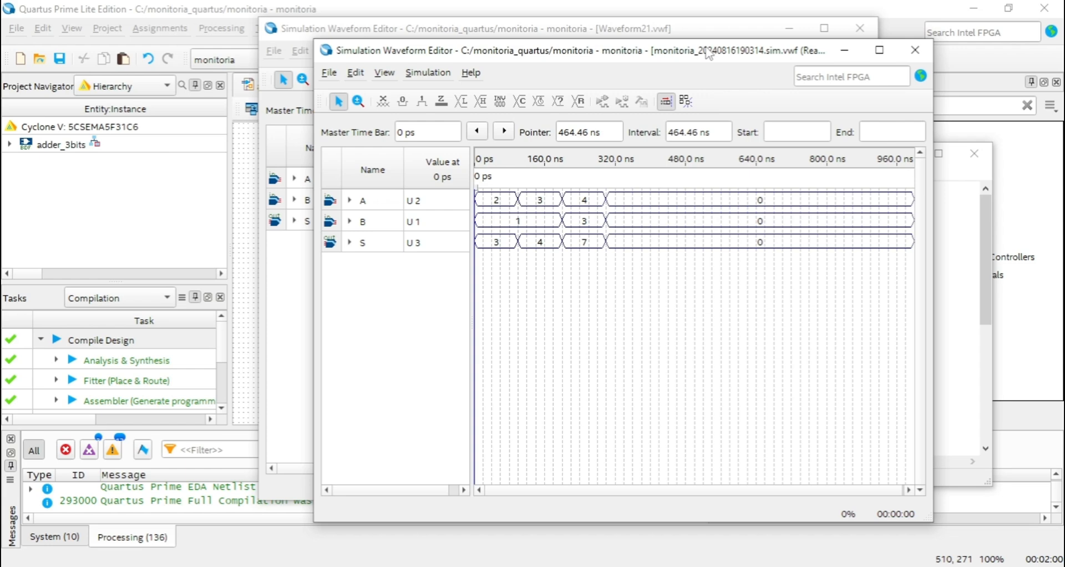
mouse_move(709, 54)
left_mouse_down()
mouse_move(716, 70)
mouse_move(714, 60)
left_mouse_up()
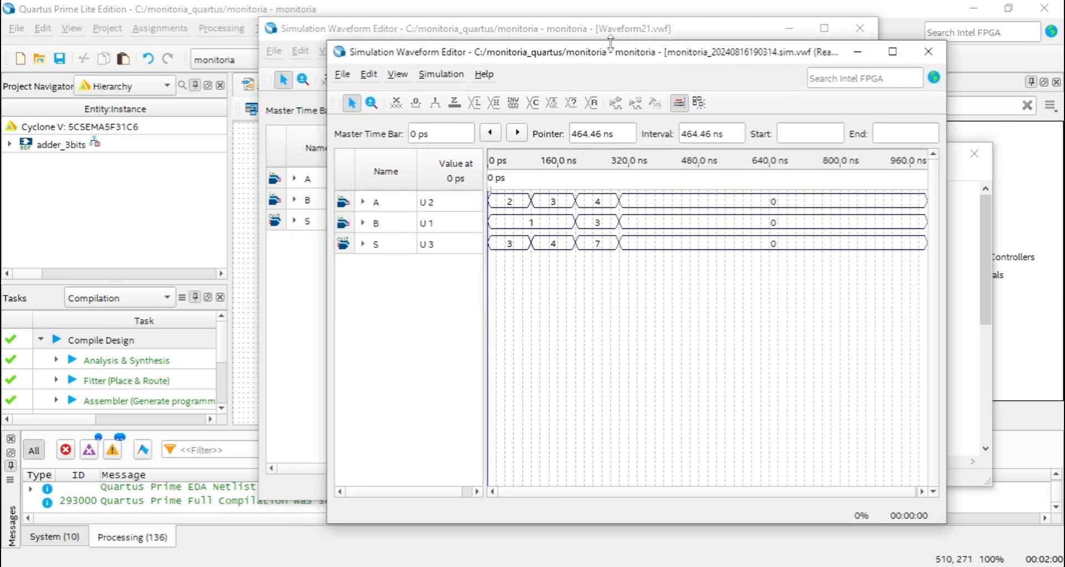
left_click_drag(608, 58, 593, 58)
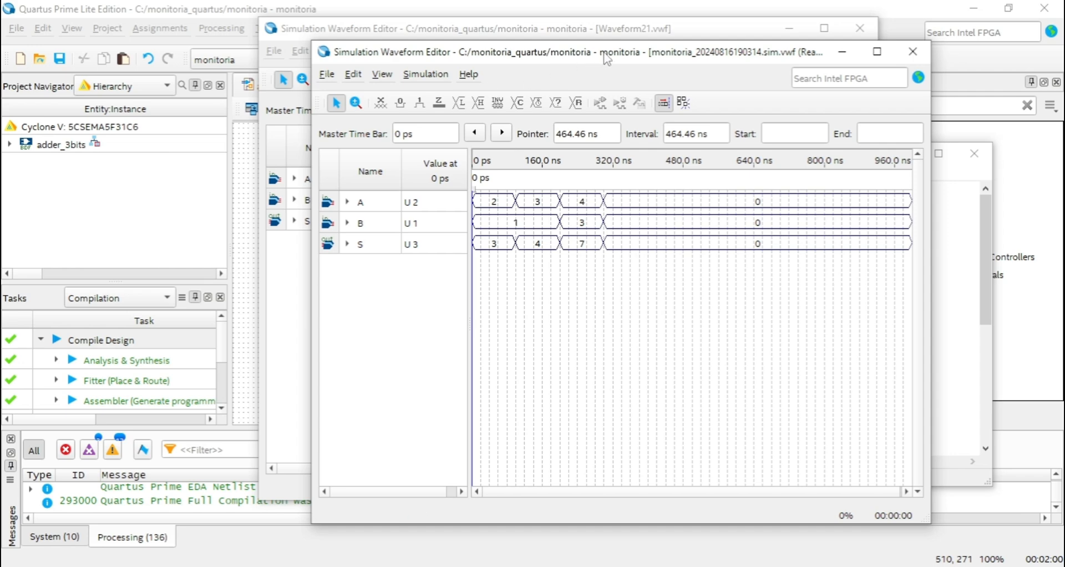
left_click_drag(603, 60, 593, 59)
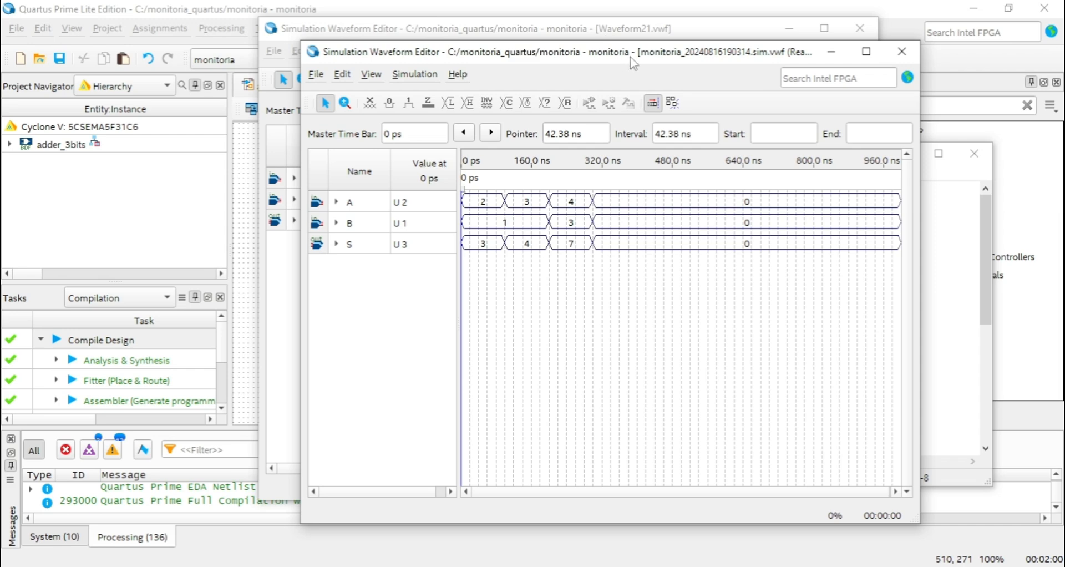
left_click_drag(629, 56, 624, 47)
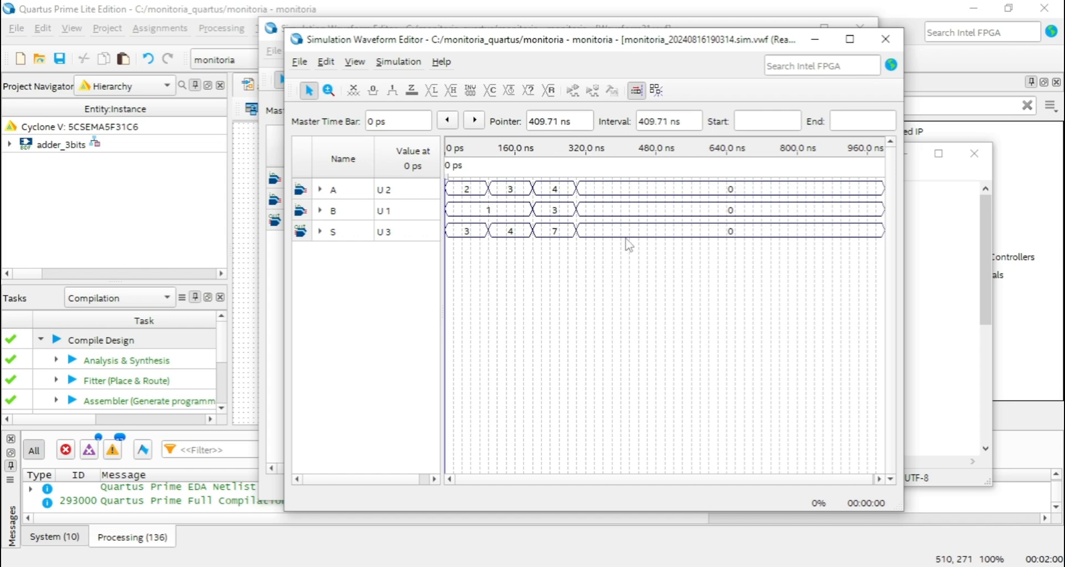